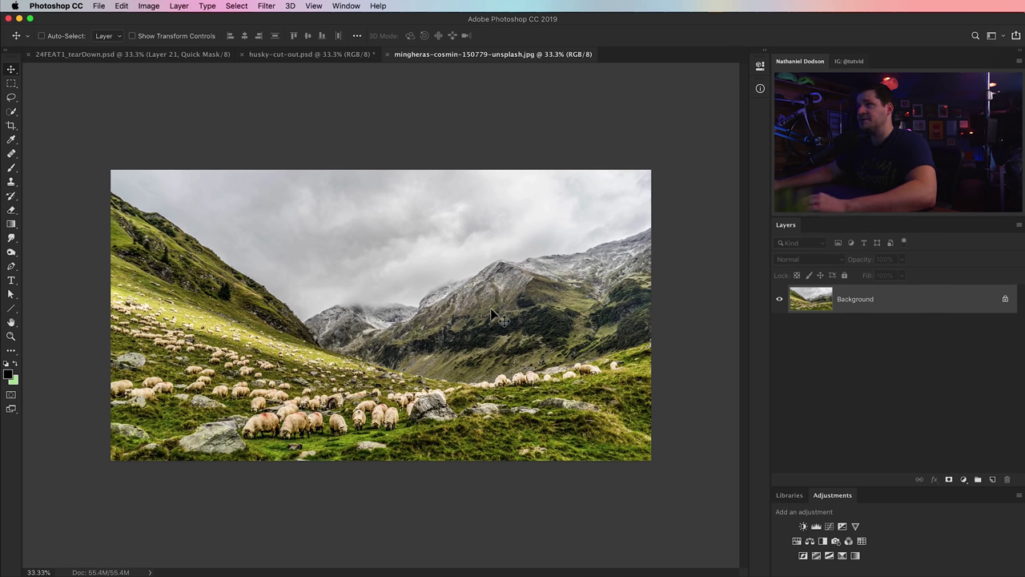
Duplicate the background layer of the sheep valley photo and convert the copy to a smart object
click(310, 55)
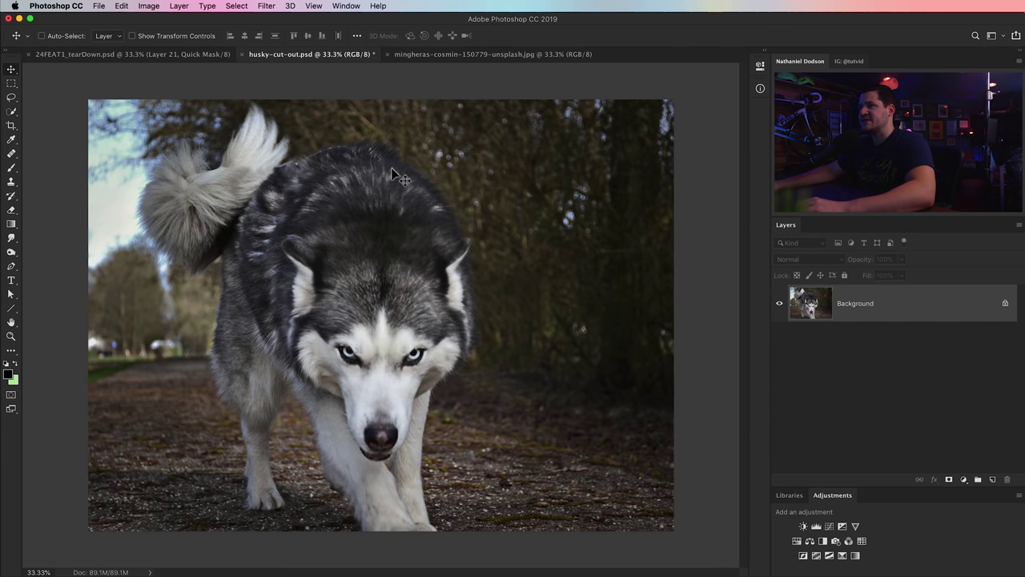
click(481, 54)
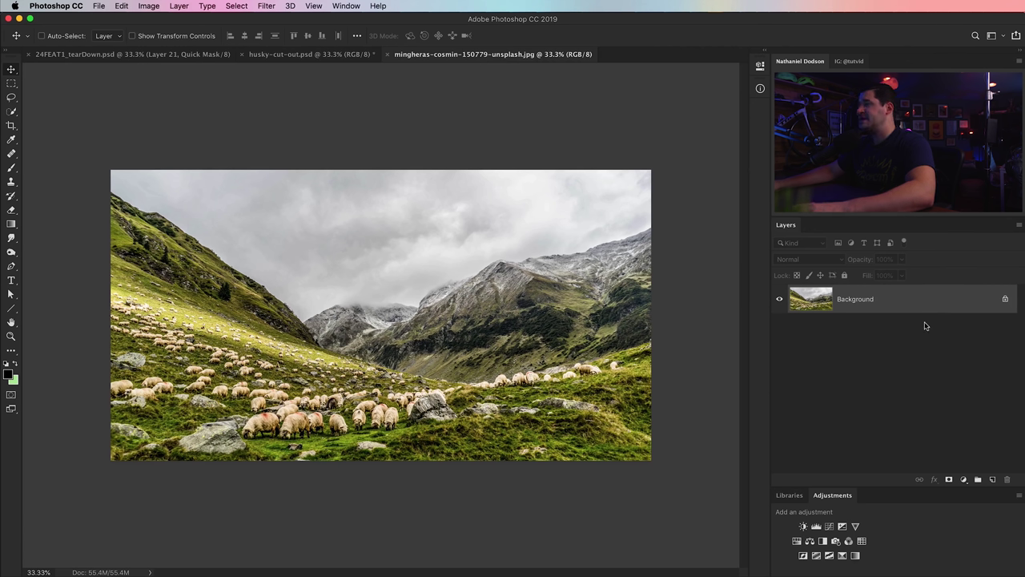
key(super+j)
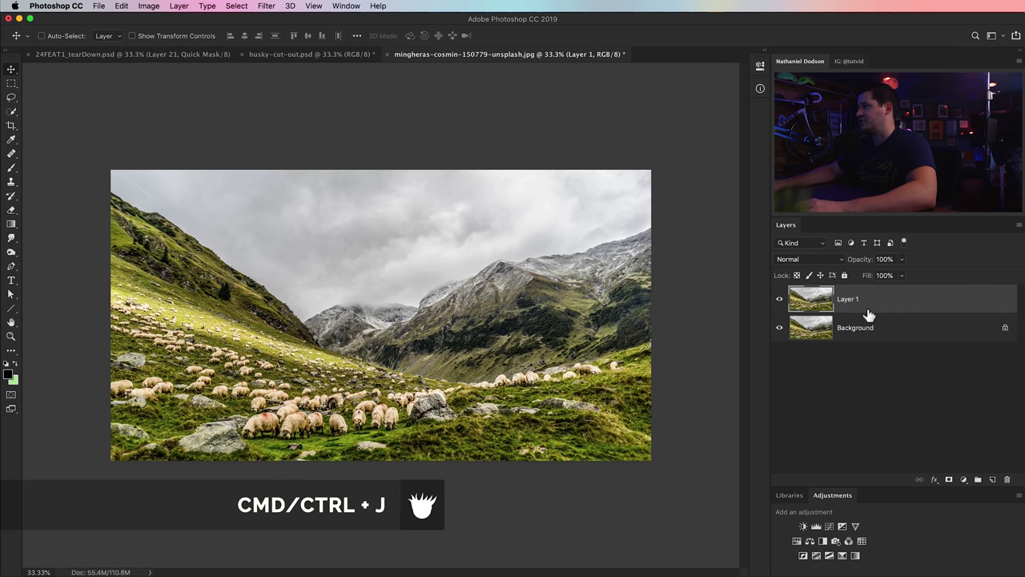
right_click(857, 294)
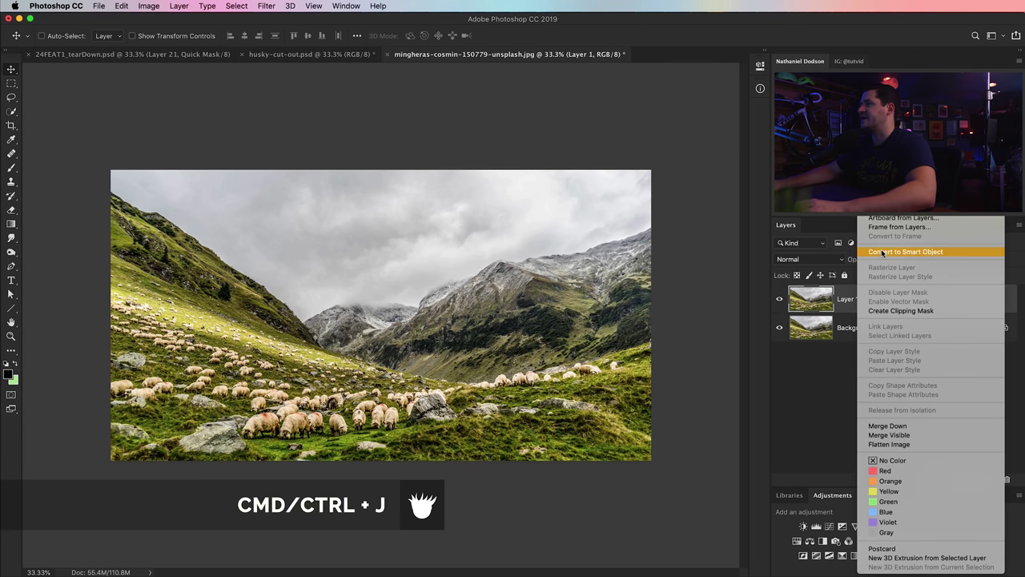
click(905, 251)
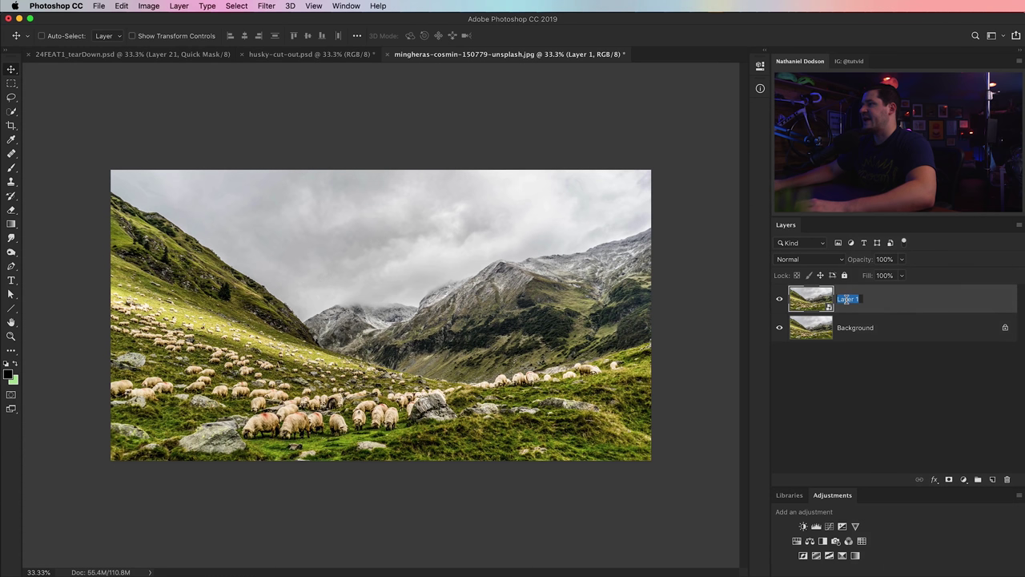
Rename the duplicated smart object layer as Tone
double_click(849, 300)
text(Tone)
key(Return)
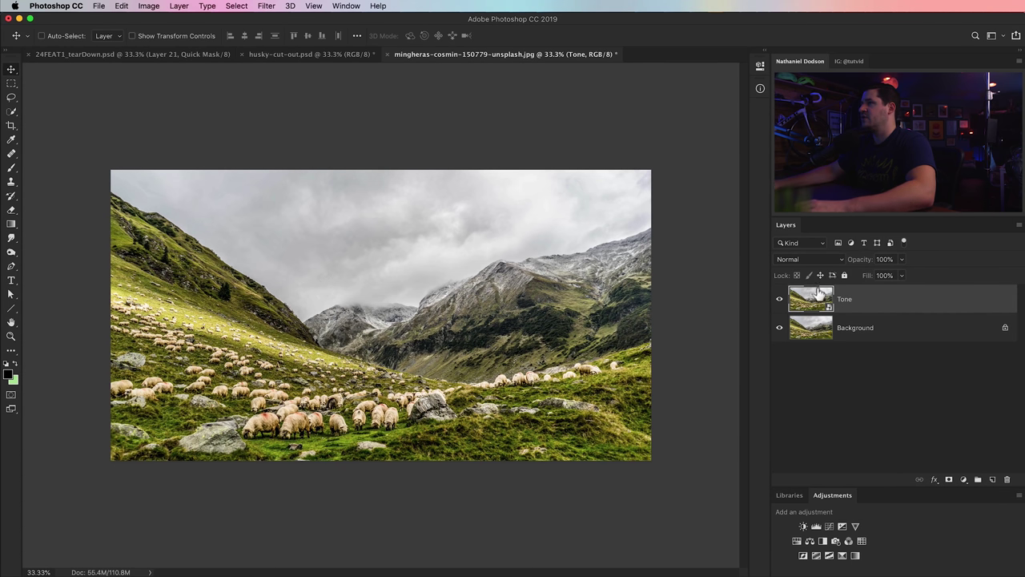
Start the Camera Raw filter on the Tone layer and set Exposure to -1.00, Highlights to -69 and Whites to -66
click(266, 6)
click(291, 74)
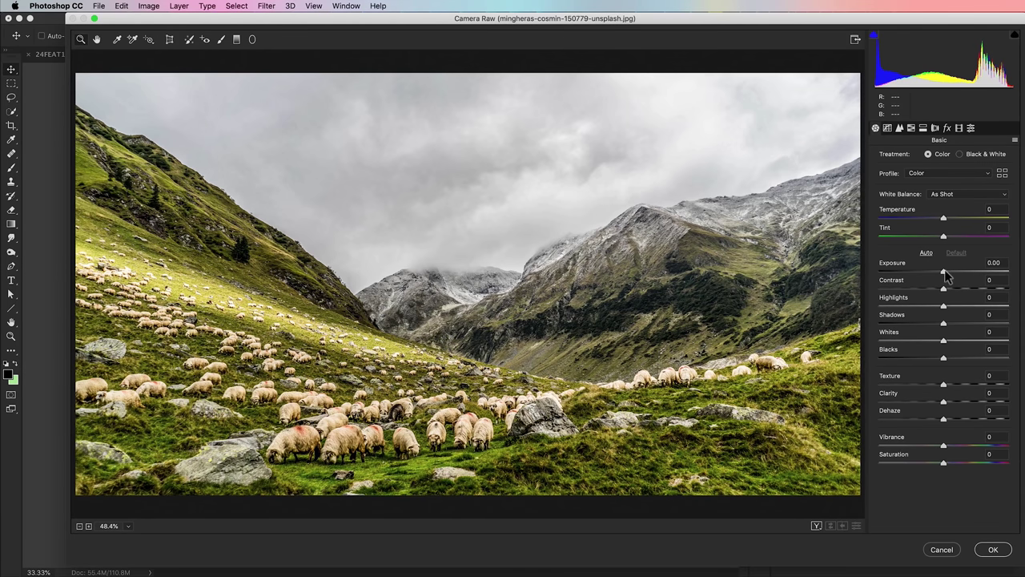
drag(938, 275, 933, 270)
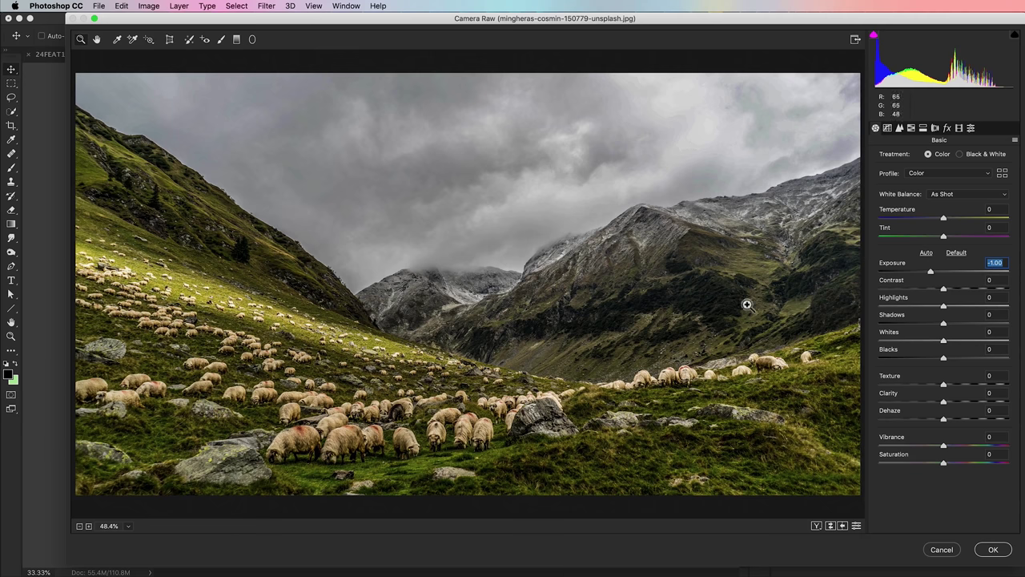
drag(943, 306, 899, 308)
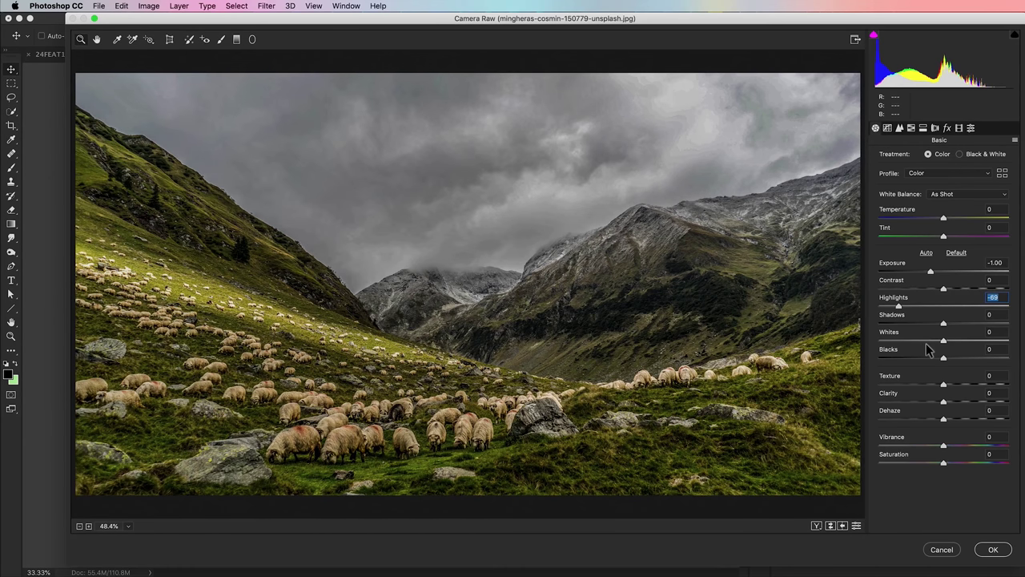
drag(928, 345, 901, 343)
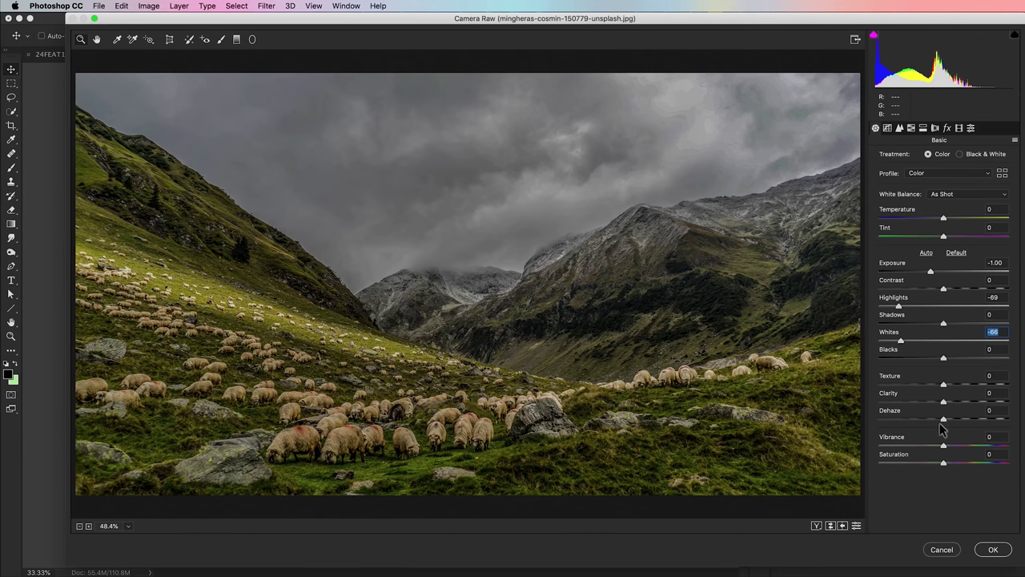
Set Dehaze to -100, Vibrance to -42 and Shadows to +12, and raise Blacks slightly in the Camera Raw filter
drag(940, 424, 862, 422)
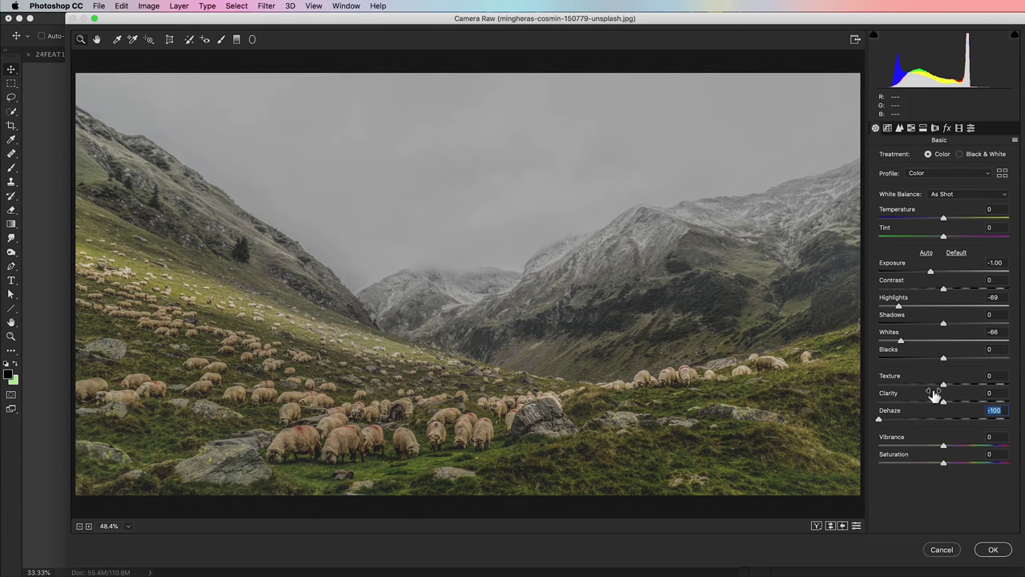
drag(910, 450, 909, 450)
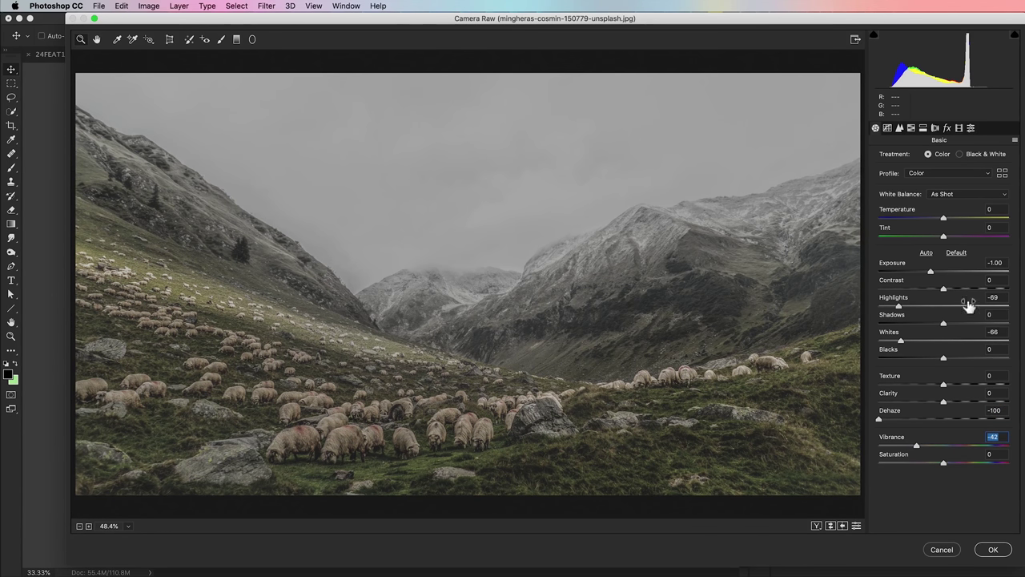
drag(952, 324, 948, 323)
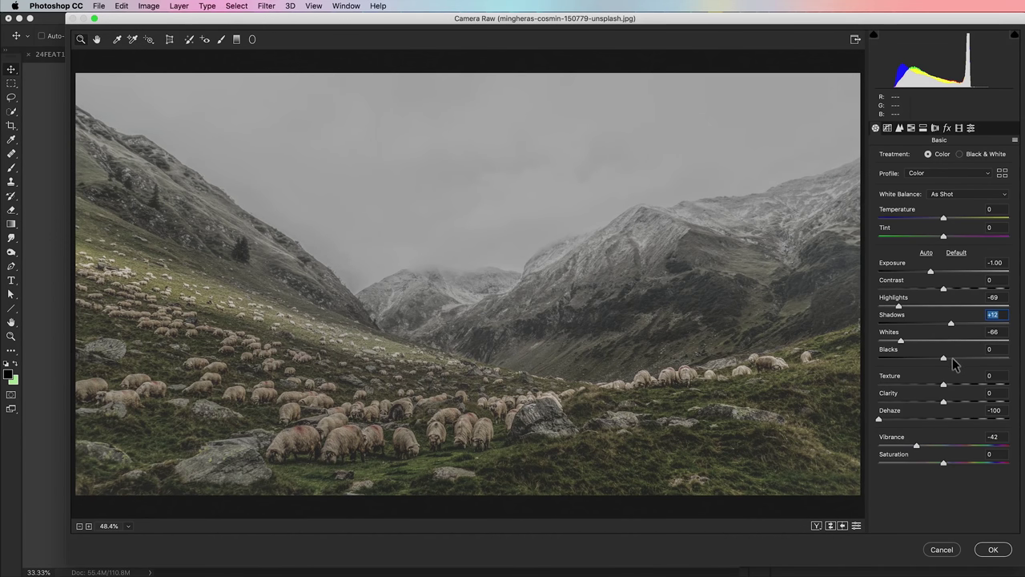
drag(951, 358, 949, 358)
Flatten the RGB point tone curve with white output 192 and black output 28, and apply the filter
click(888, 129)
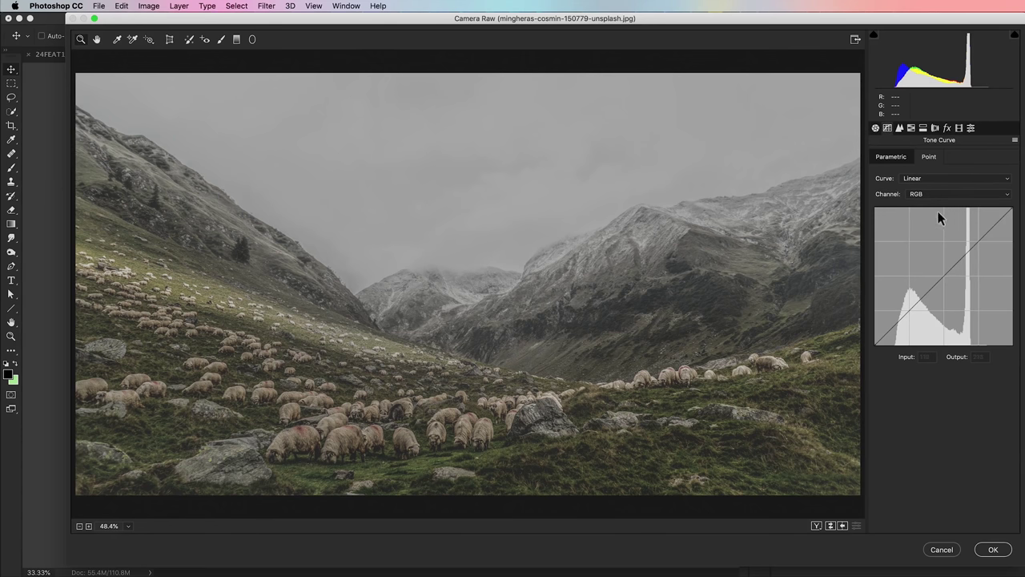
drag(1015, 210, 1013, 241)
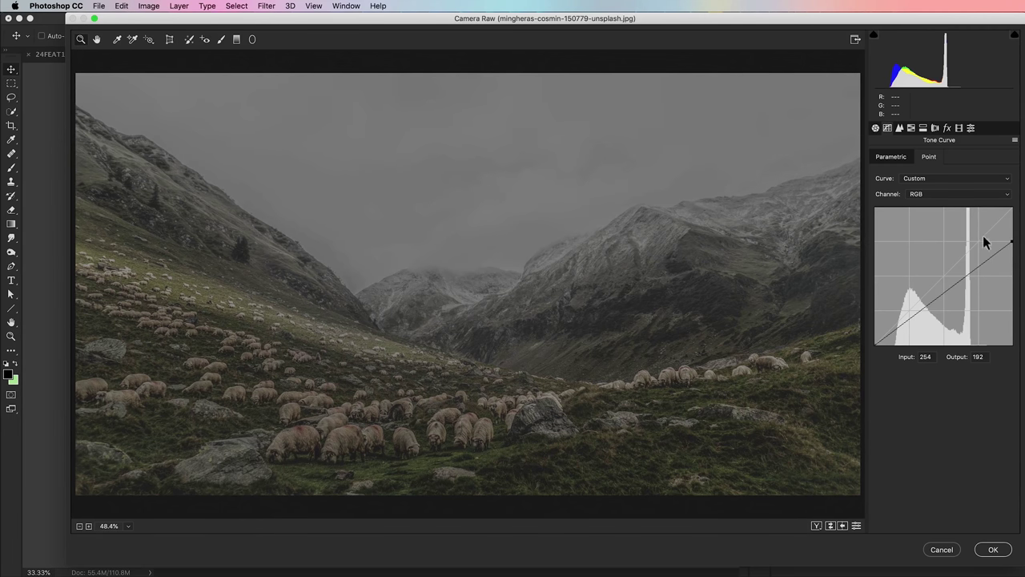
drag(876, 346, 871, 333)
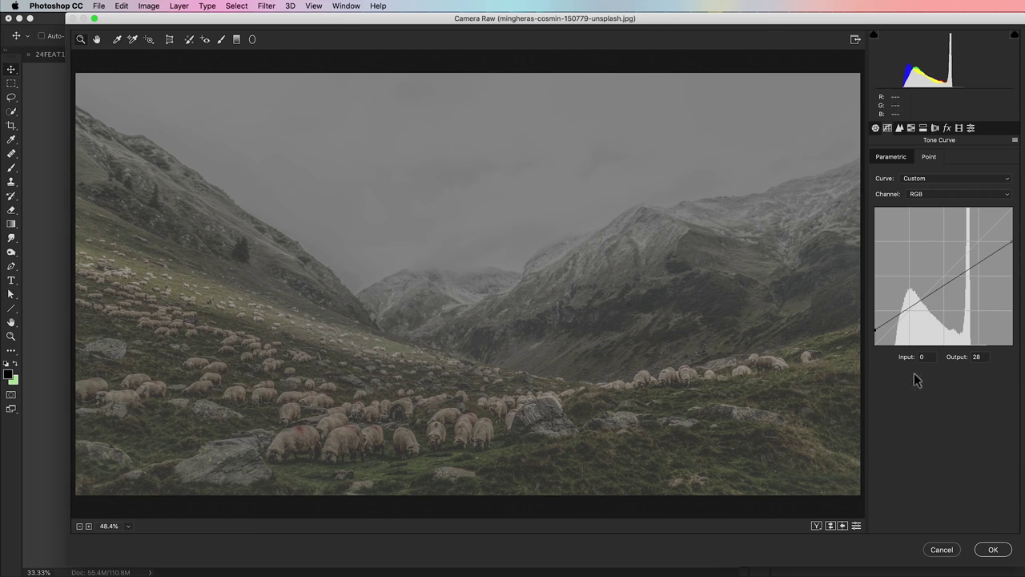
click(991, 548)
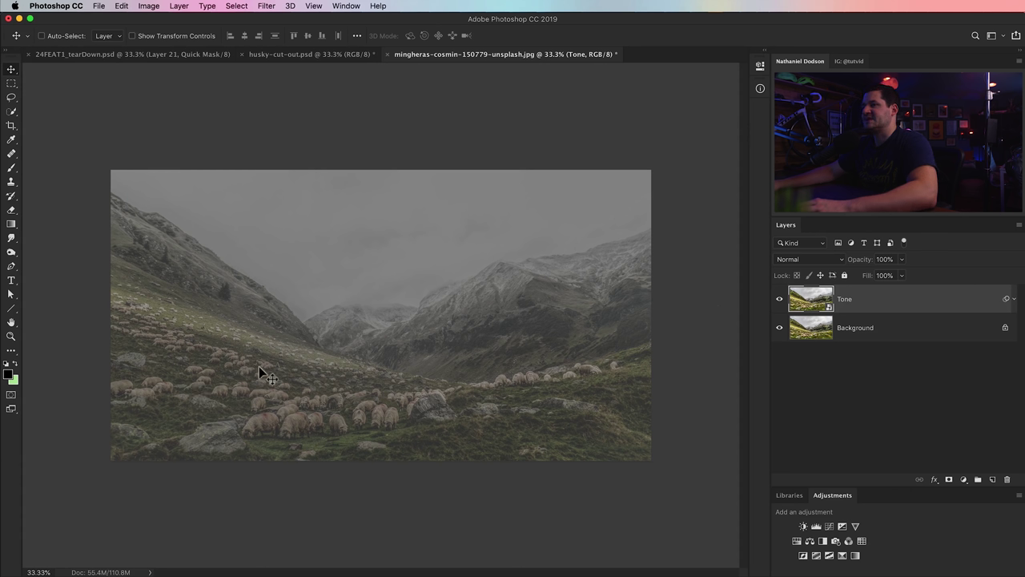
Add a layer mask to the Tone layer and choose brush 92 from Free Fog Photoshop Brushes 10 at 2500 px
click(14, 167)
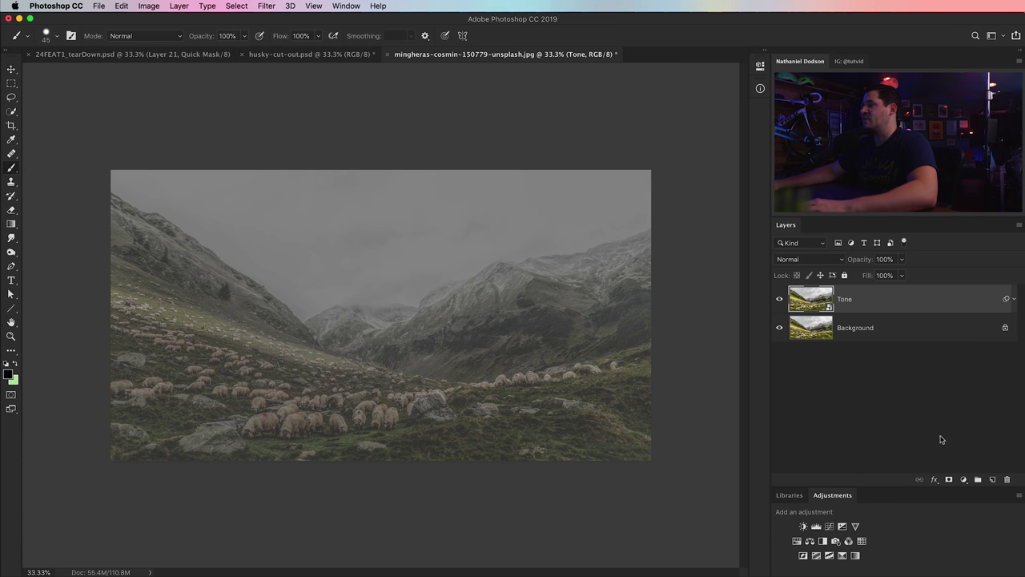
click(949, 479)
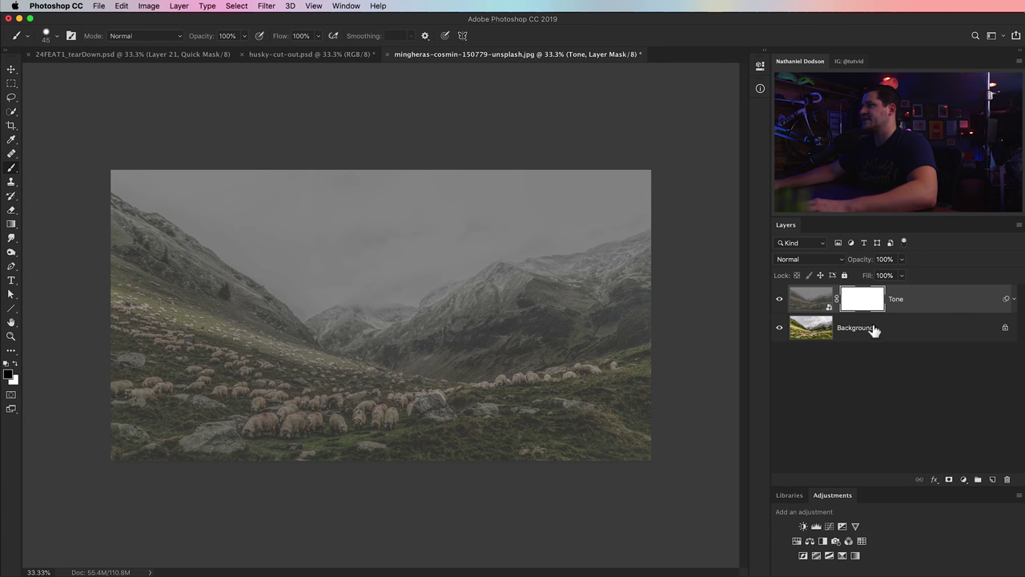
right_click(328, 225)
scroll(412, 408, down, 20)
scroll(413, 407, up, 4)
click(349, 477)
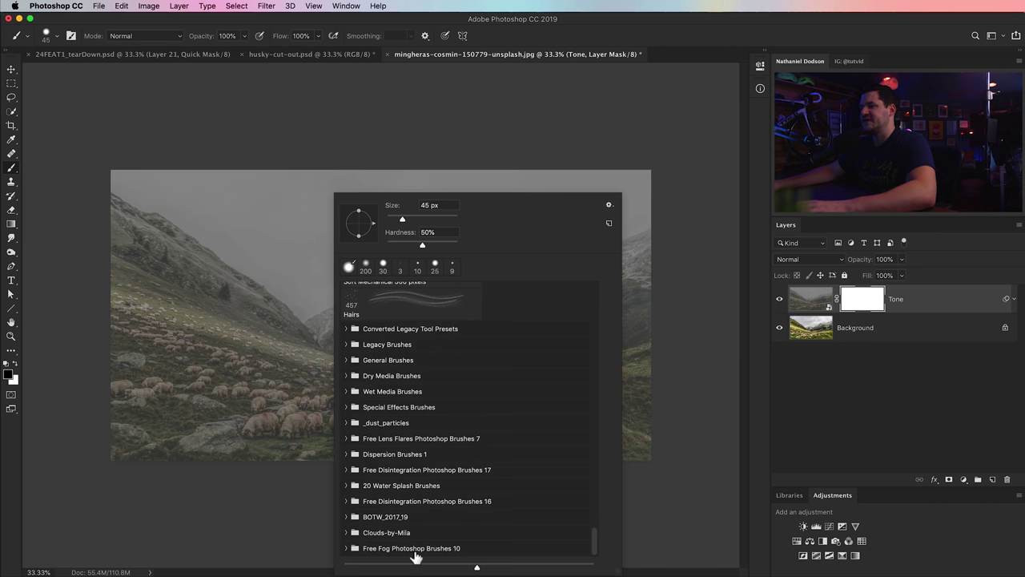
click(349, 550)
scroll(418, 519, down, 20)
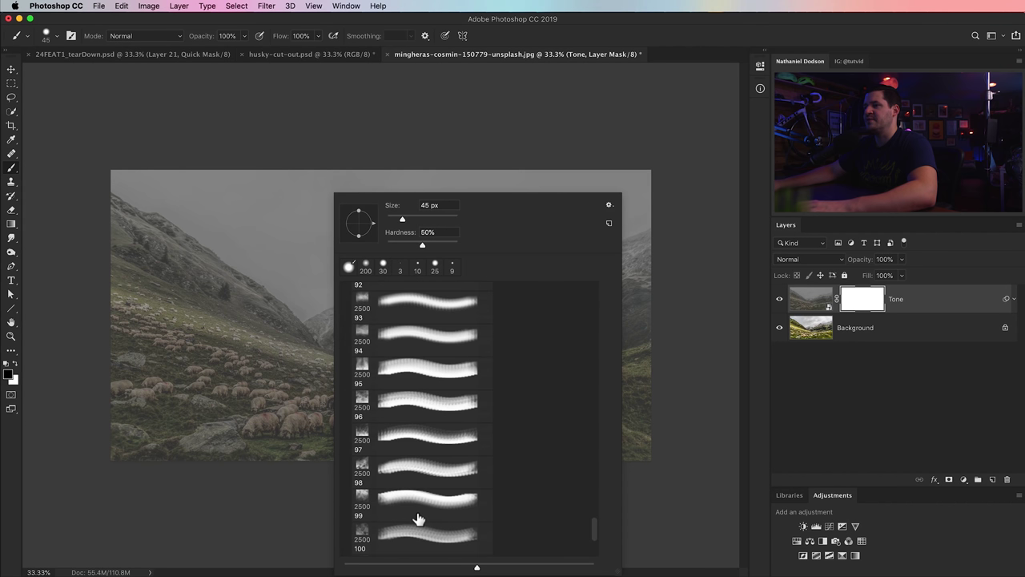
click(418, 309)
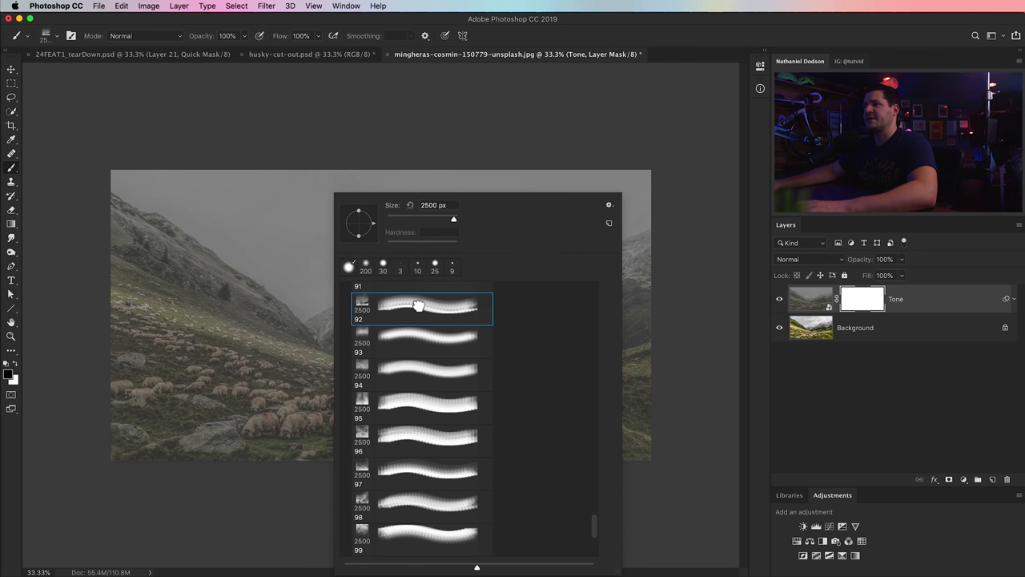
Try stamping black fog across the Tone layer's mask, viewing the mask on its own
click(233, 398)
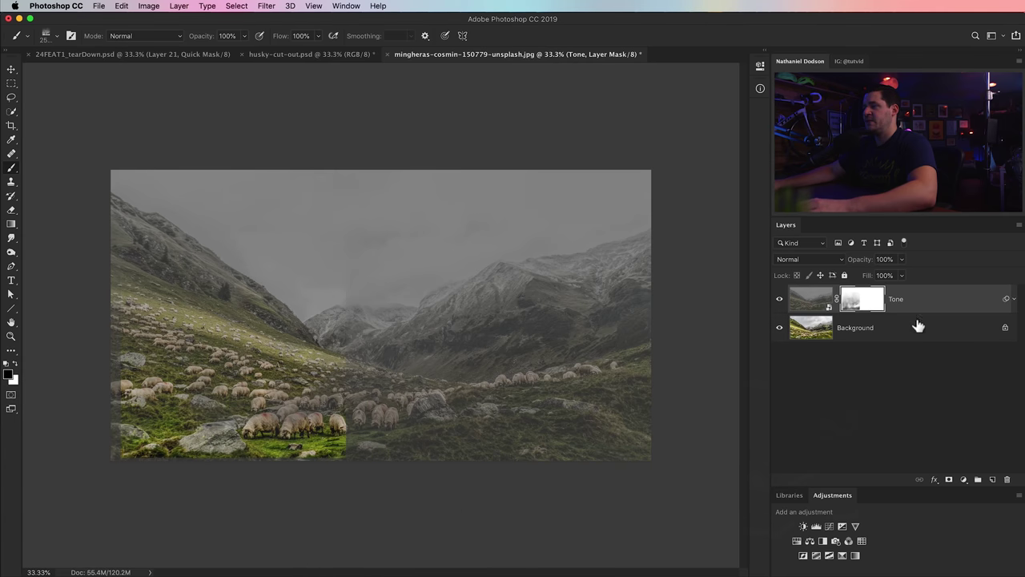
alt+click(873, 311)
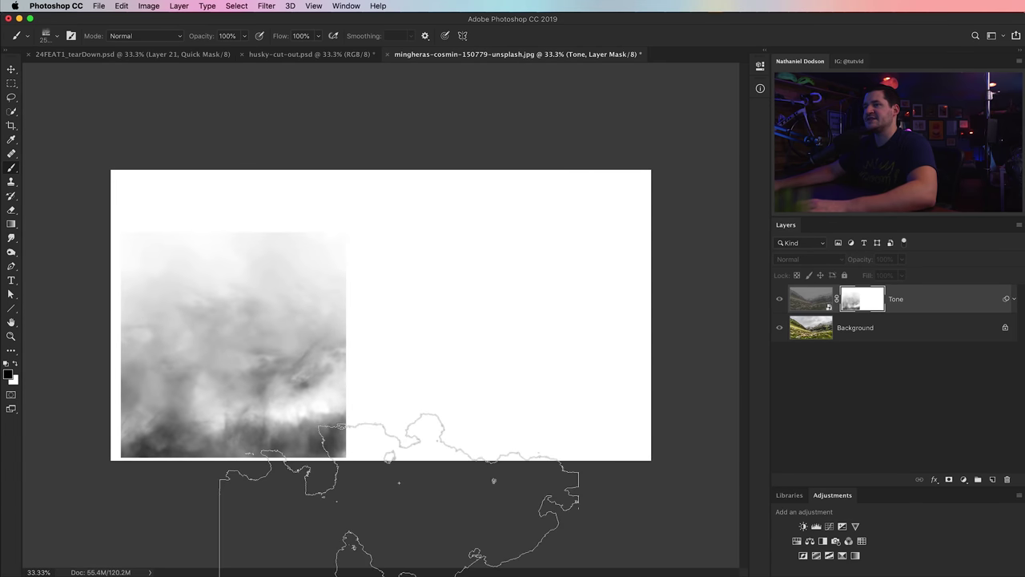
click(469, 319)
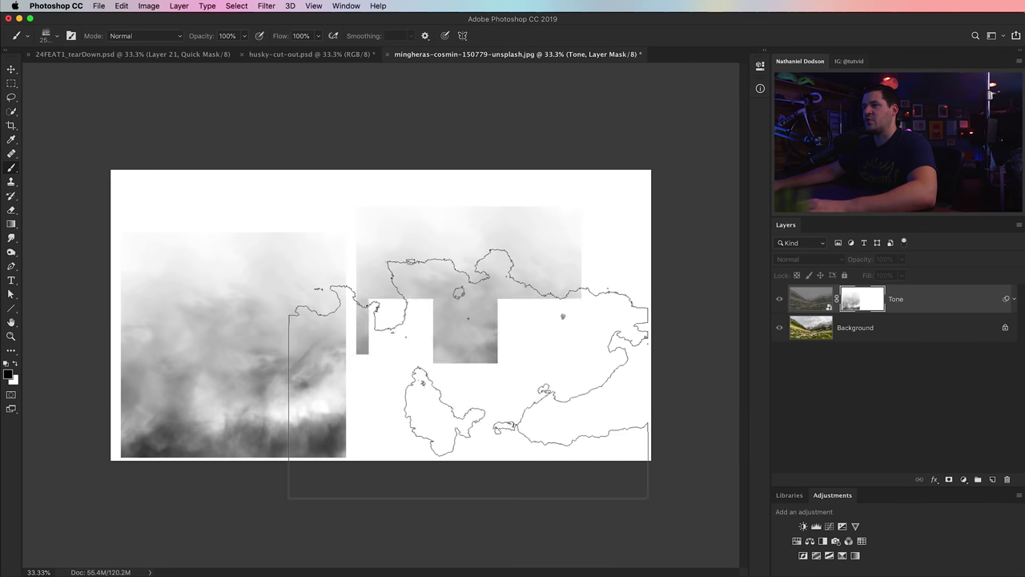
click(352, 327)
click(523, 355)
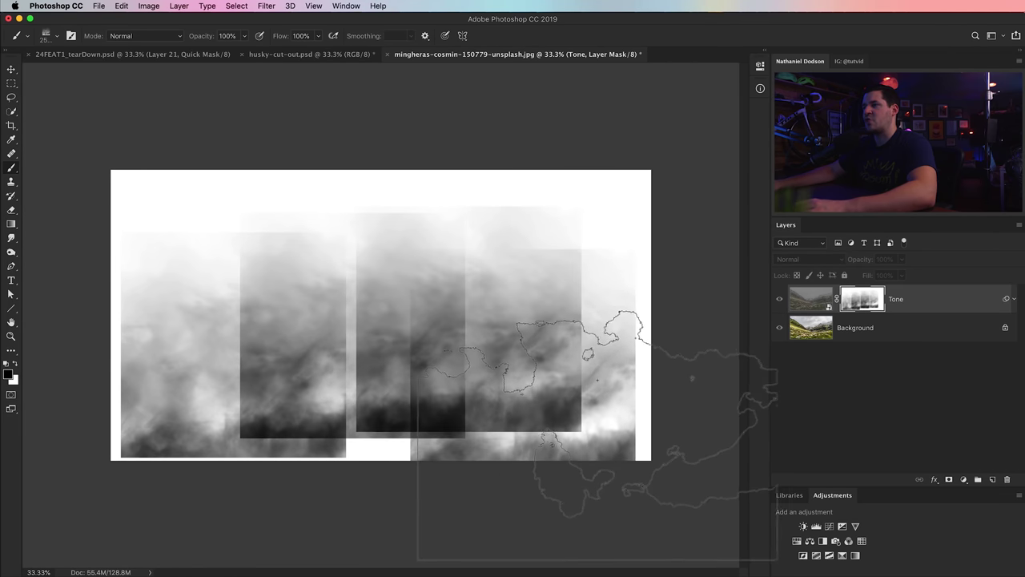
Undo the fog stamps on the Tone layer's mask and return to the normal image view
key(super+z)
key(super+z)
key(super+z)
key(super+z)
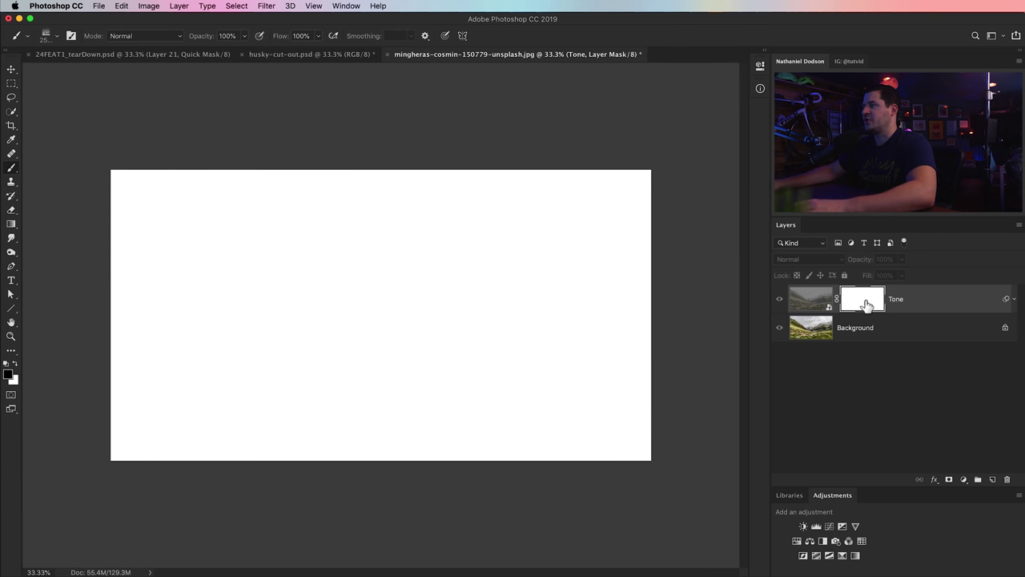
alt+click(863, 301)
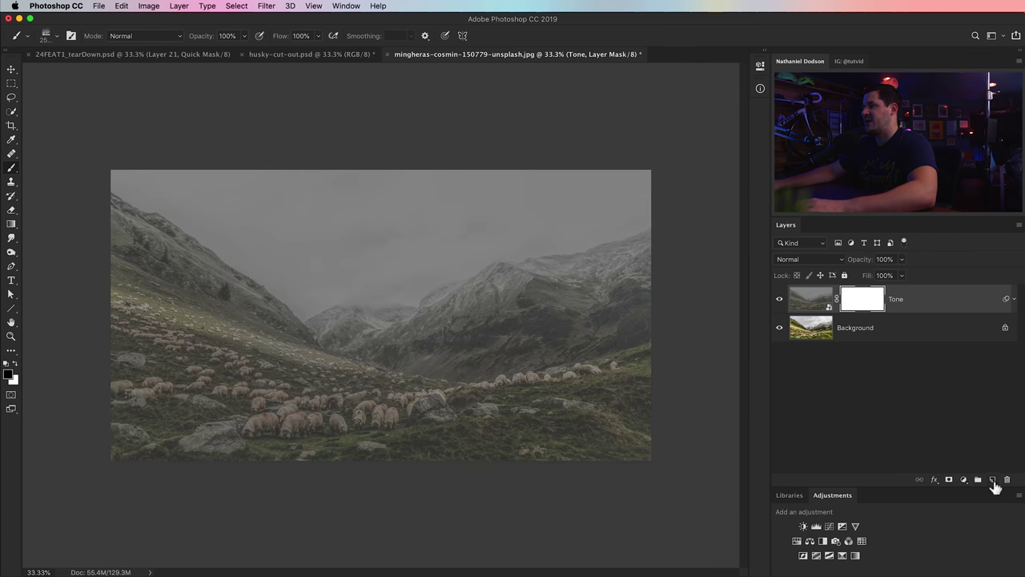
Stamp the black fog brush once on a new layer above Tone and move it to the canvas's lower-left corner
click(992, 480)
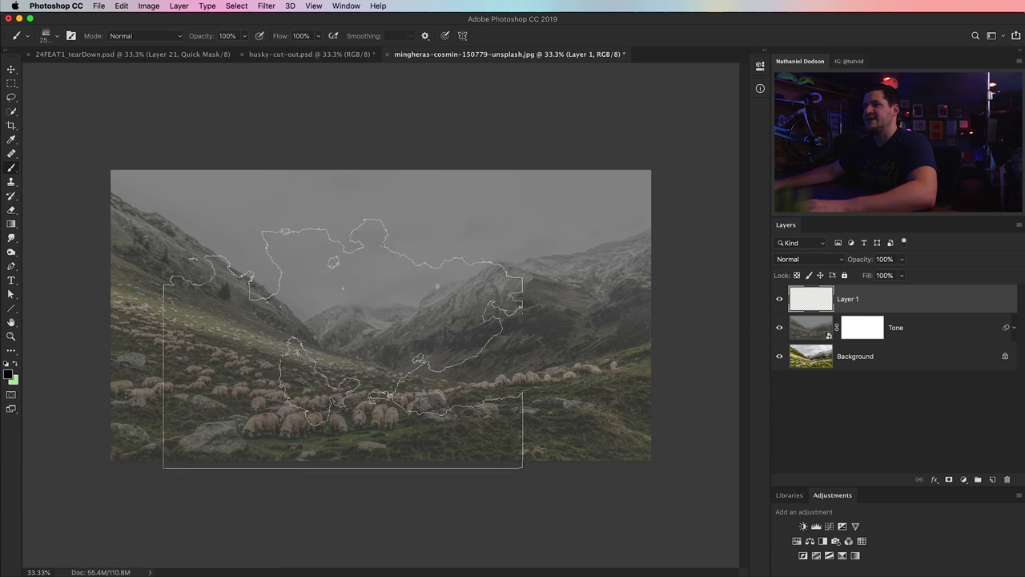
click(353, 288)
key(v)
mouse_move(410, 309)
mouse_down()
mouse_move(270, 297)
mouse_move(268, 315)
mouse_up()
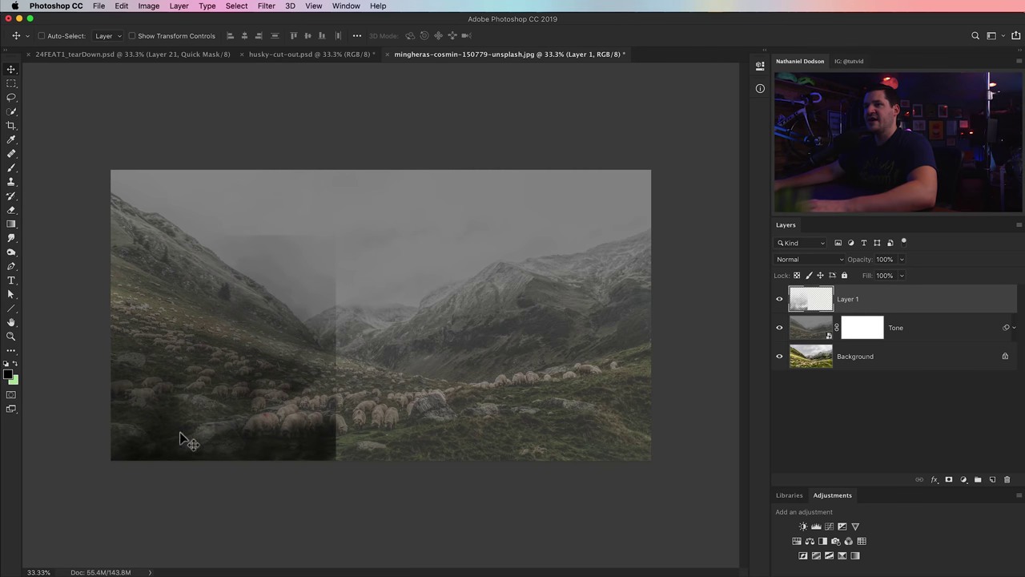
Stretch the fog stamp with Free Transform to span the full canvas width and reach higher into the sky
key(ctrl+t)
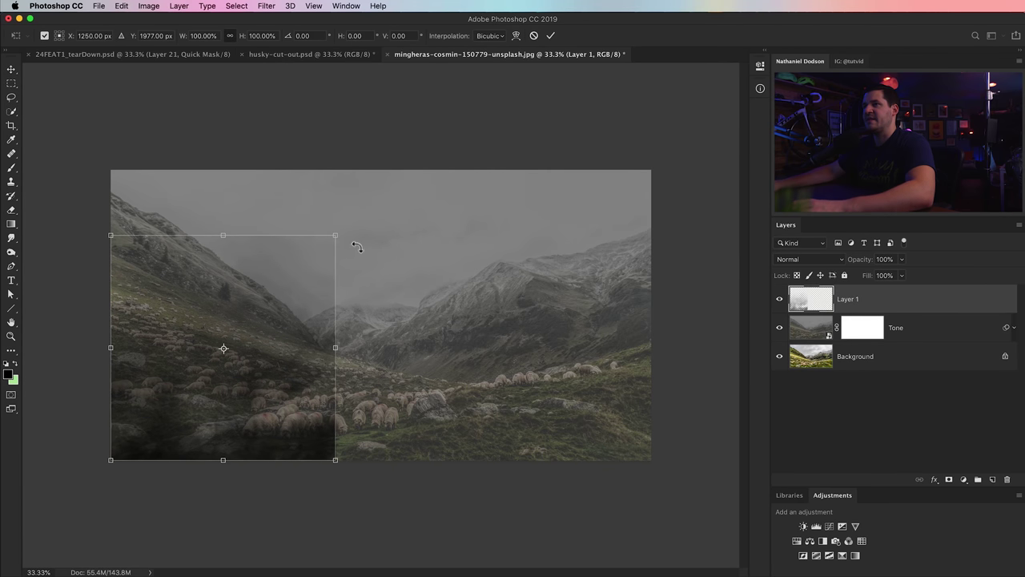
drag(339, 238, 657, 194)
key(Return)
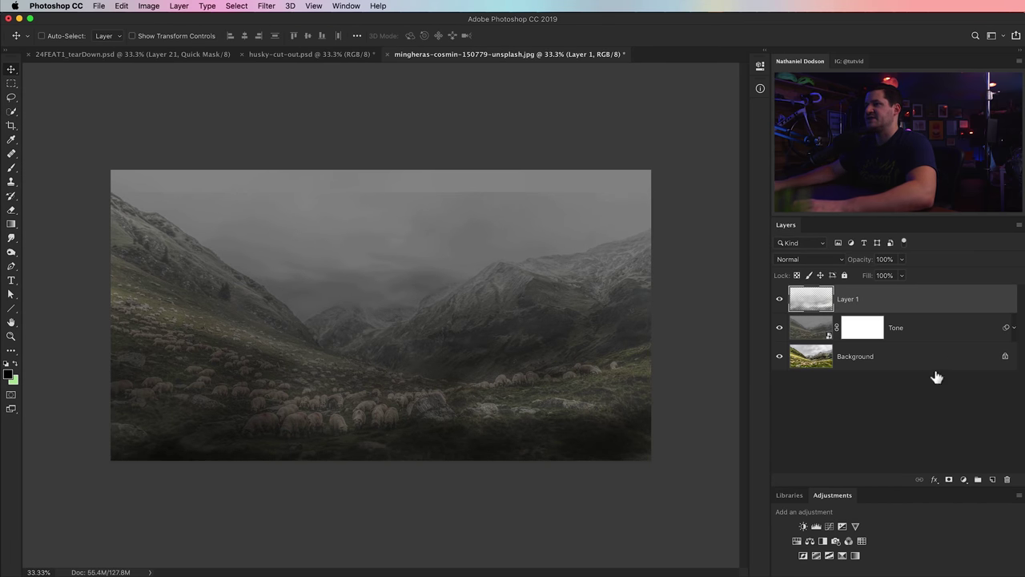
Add another new layer above the fog layer and choose fog brush 97 at 2500 px for the Brush tool
click(993, 479)
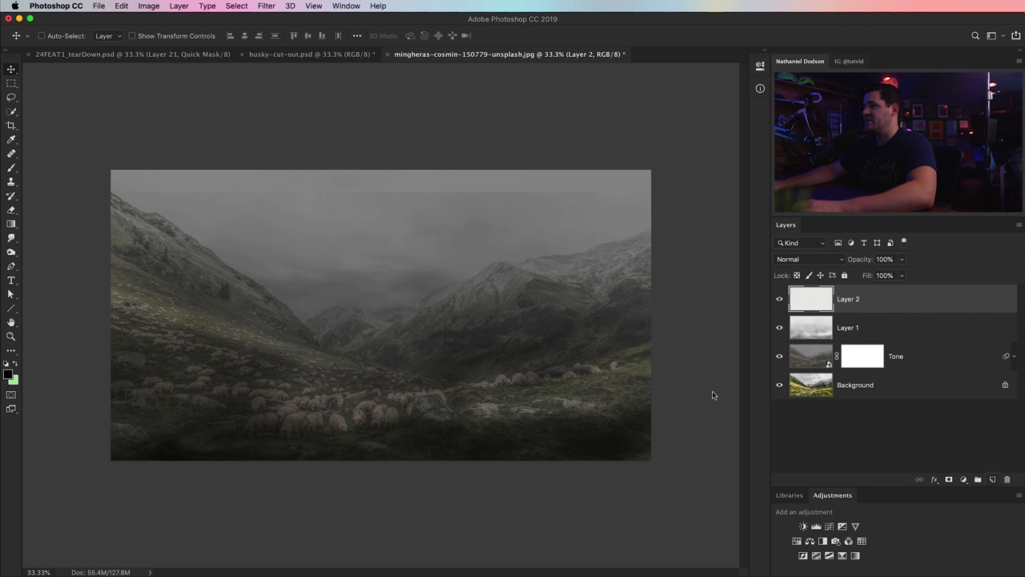
key(b)
right_click(323, 297)
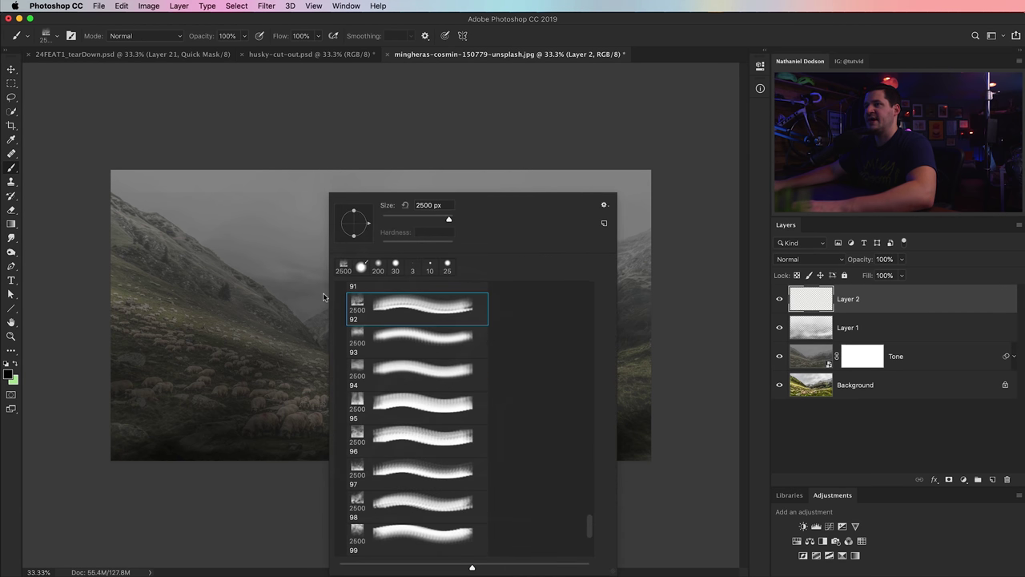
click(398, 467)
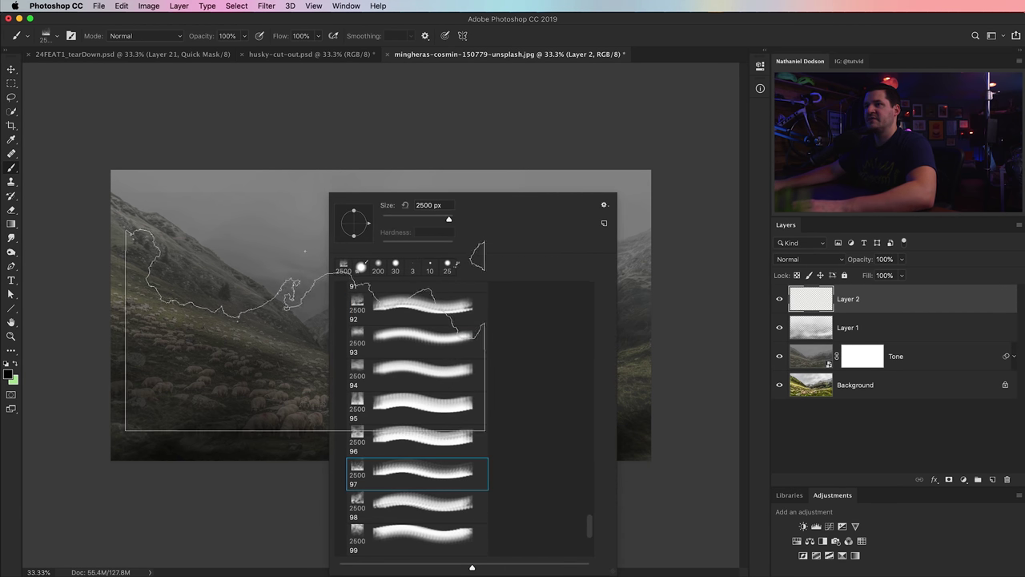
Stamp fog brush 97 once in black on Layer 2 and move the stamp to the canvas's lower-left corner
click(306, 334)
key(v)
mouse_move(372, 266)
mouse_down()
mouse_move(355, 321)
mouse_move(272, 364)
mouse_up()
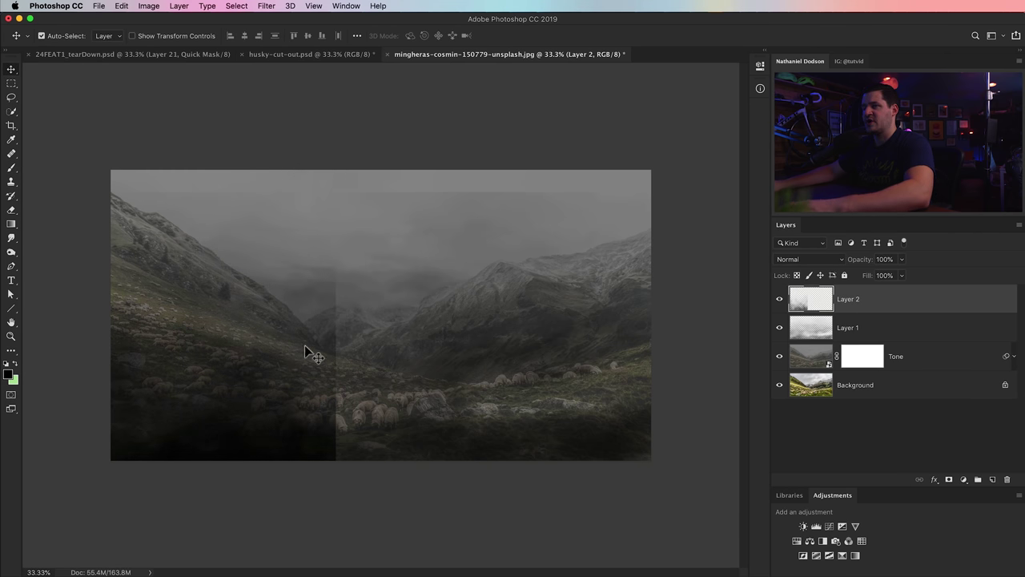
Stretch Layer 2's fog with Free Transform to about 244% width and 191% height, covering the whole canvas
key(super+t)
drag(337, 266, 662, 90)
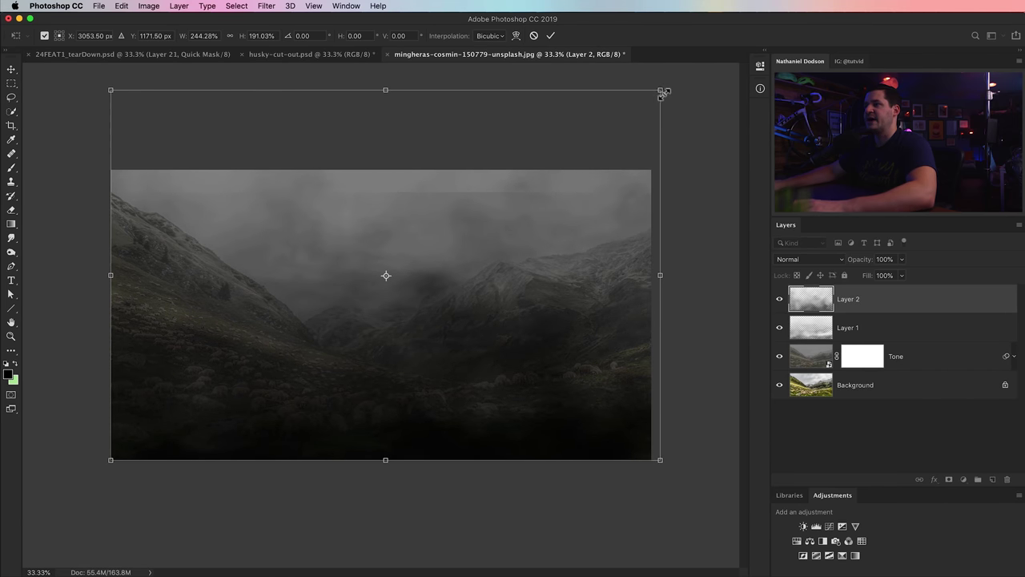
key(Return)
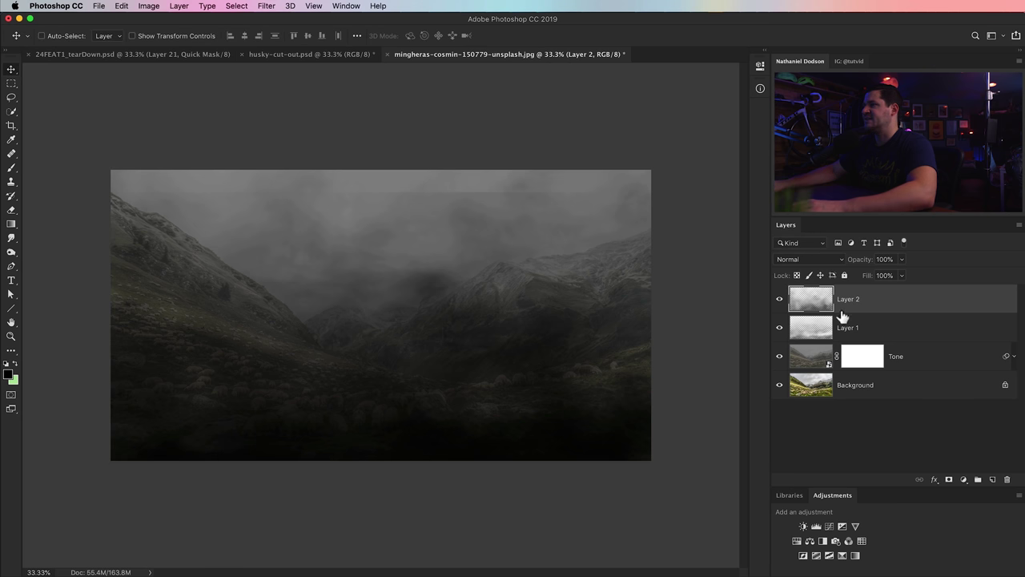
Erase the hard upper edge of the fog on Layer 1 along the sky with the 900 px soft Eraser
click(793, 340)
drag(197, 204, 347, 223)
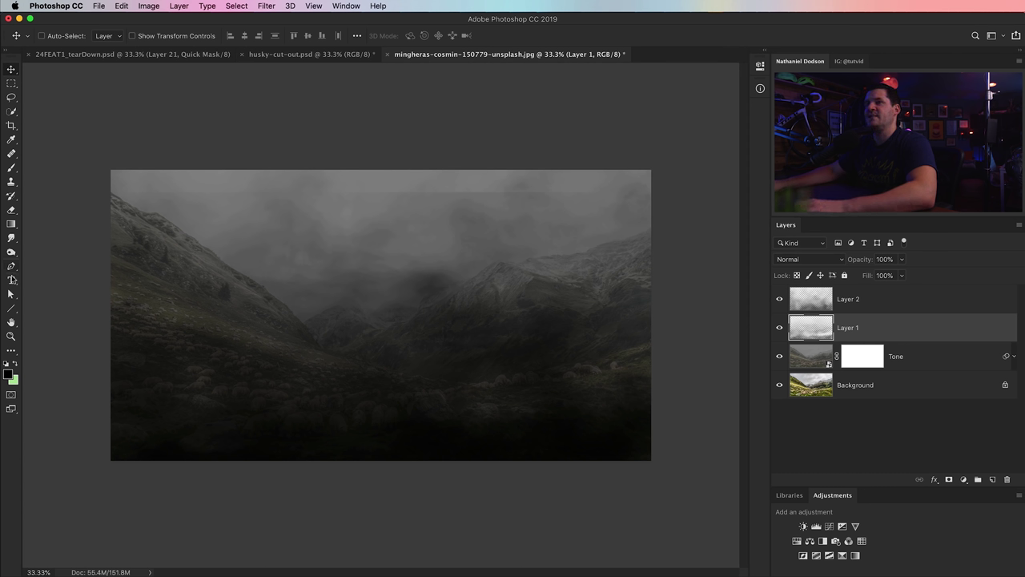
click(11, 209)
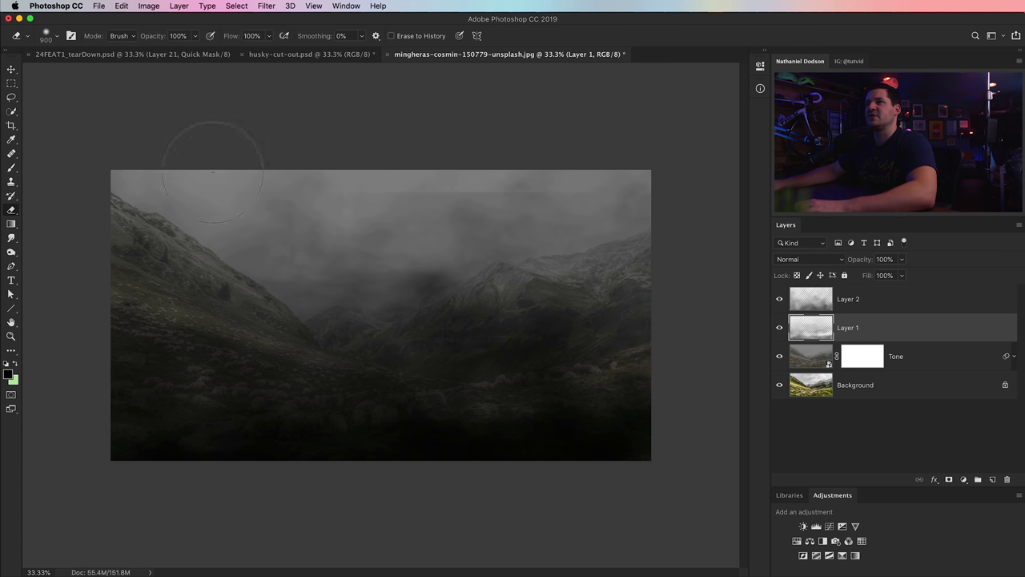
drag(358, 180, 697, 184)
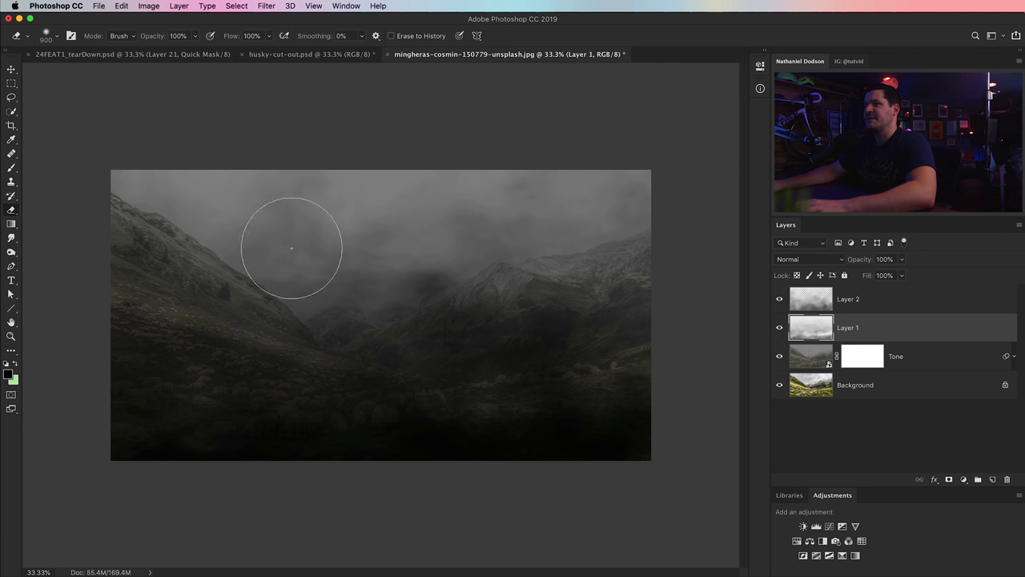
key(v)
Duplicate the Layer 1 fog and flip the copy horizontally with Free Transform
click(860, 309)
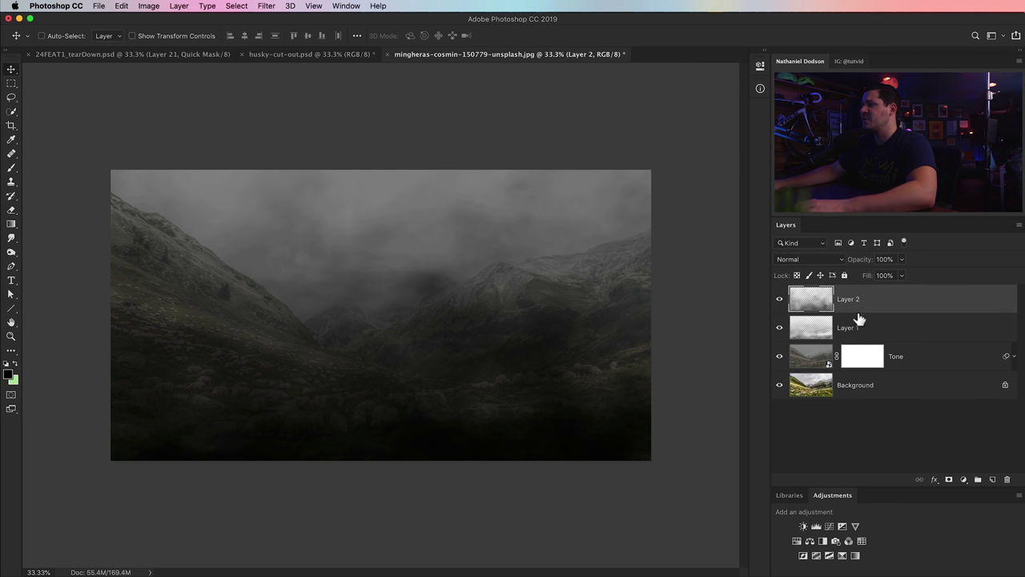
click(825, 343)
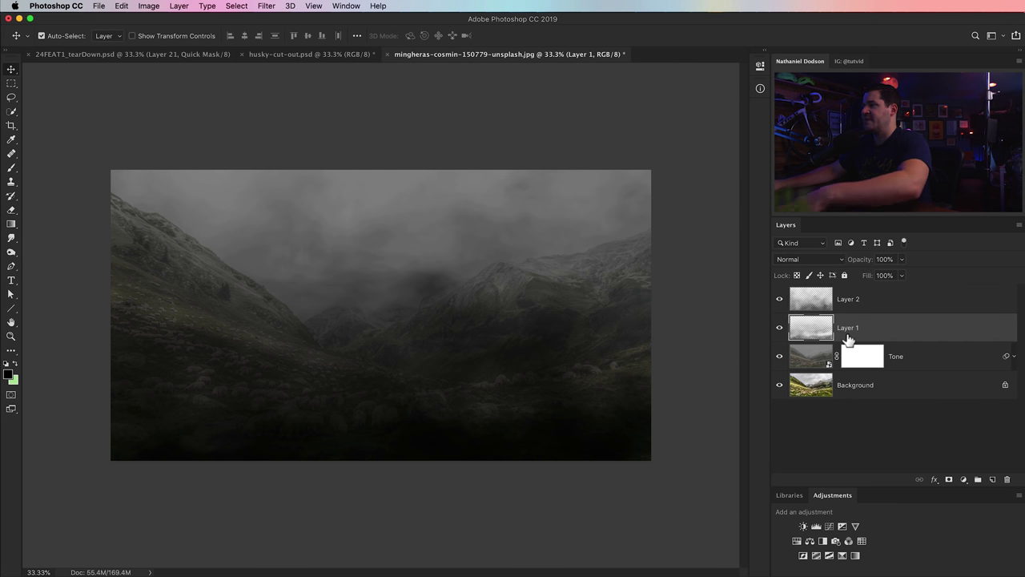
key(ctrl+j)
drag(846, 335, 791, 310)
key(ctrl+t)
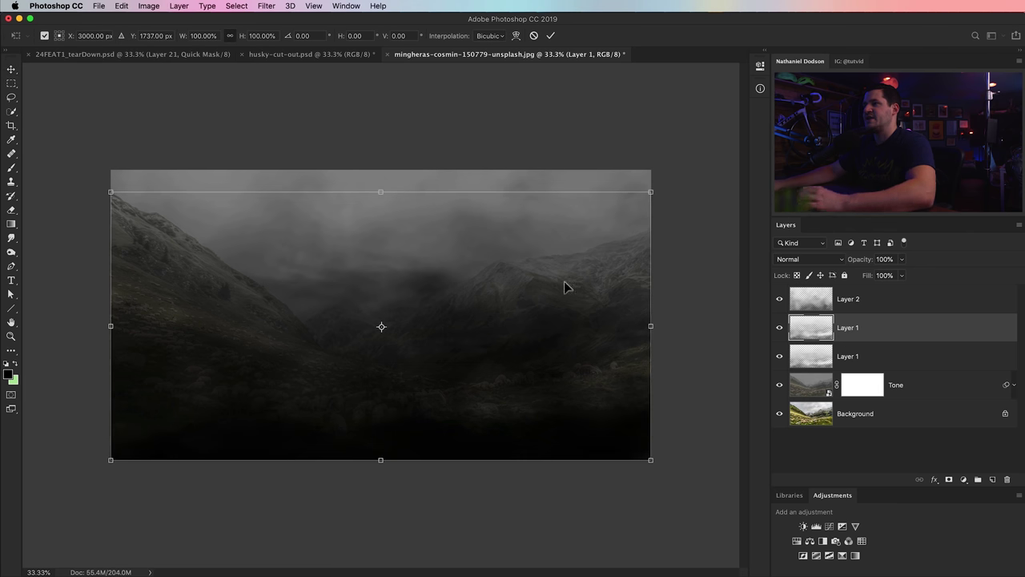
right_click(484, 324)
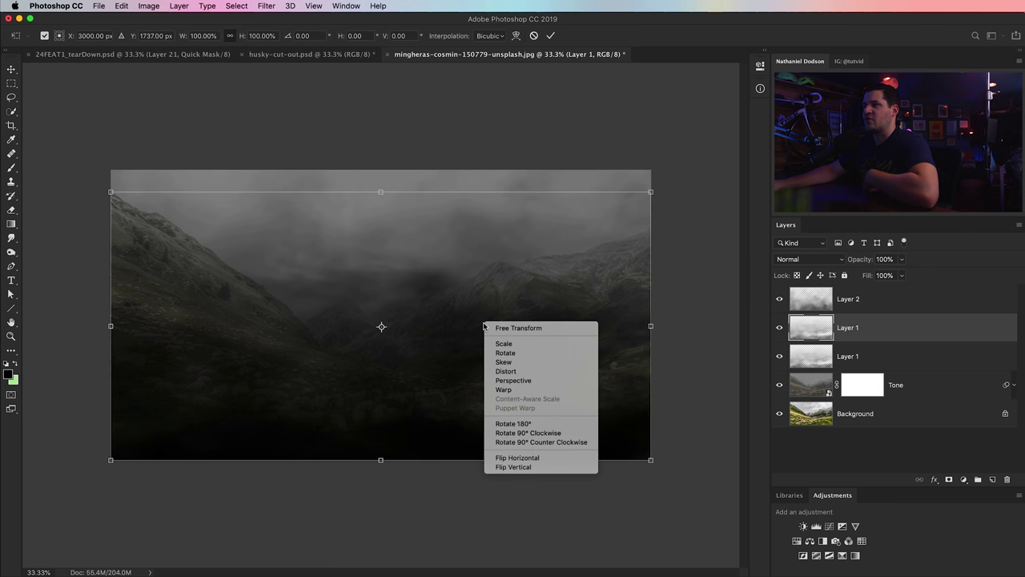
click(517, 457)
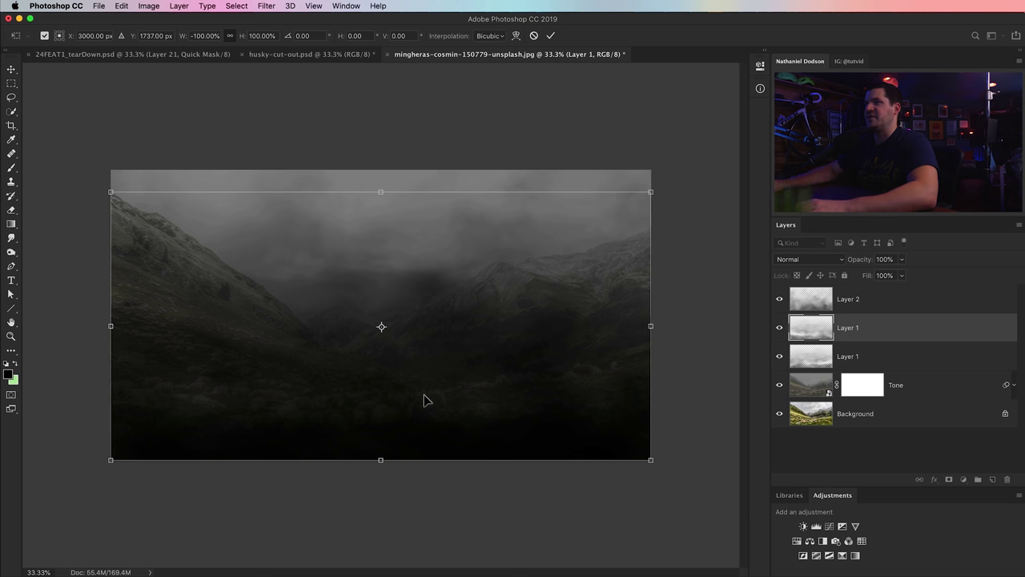
Widen the flipped fog copy horizontally, shift it left within the transform and apply the transformation
drag(653, 327, 735, 325)
drag(582, 326, 518, 325)
key(Return)
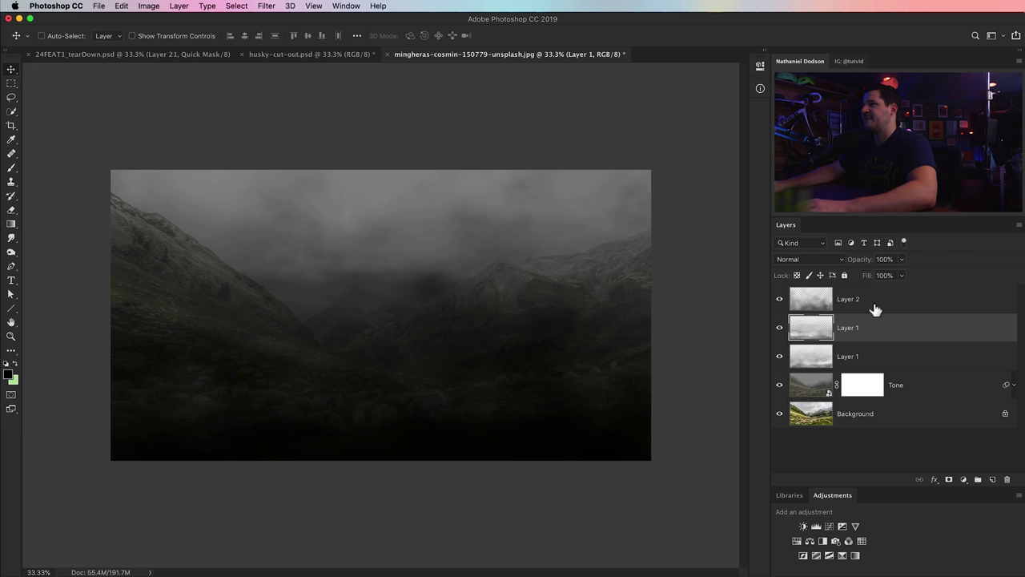
Select Layer 2 and both Layer 1 fog layers and merge them into one layer
click(874, 307)
shift+click(877, 364)
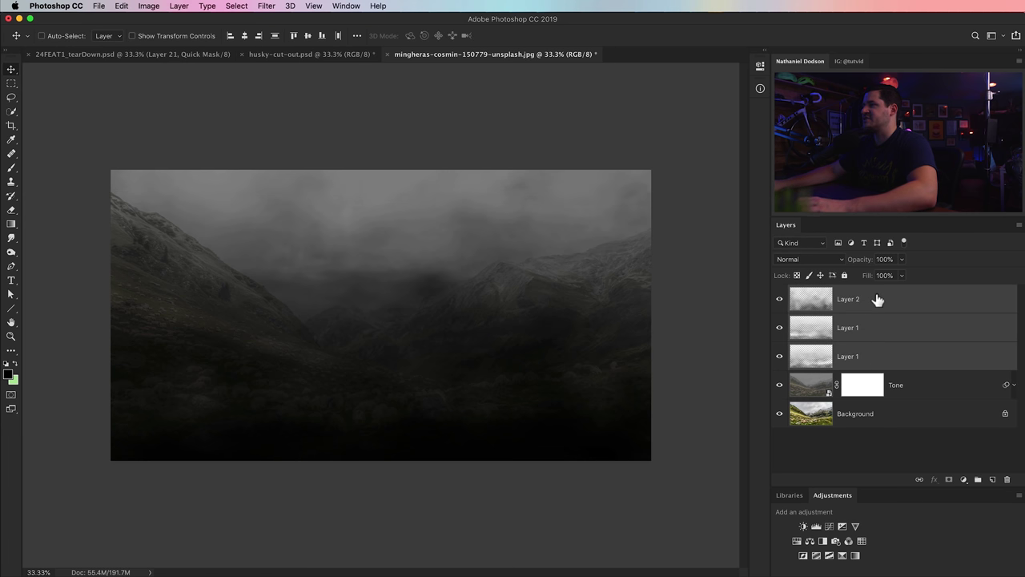
click(878, 301)
shift+click(877, 355)
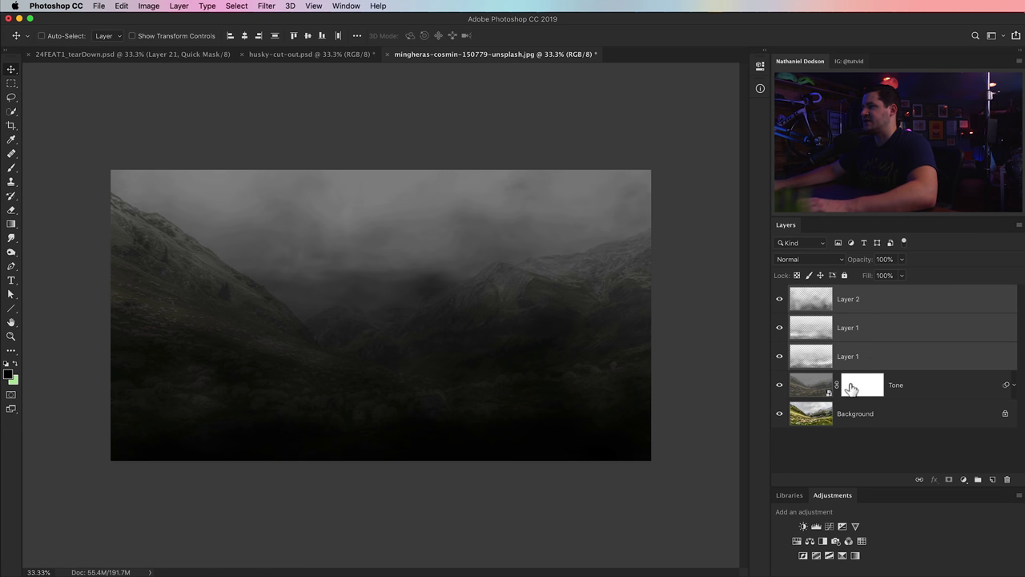
key(super+e)
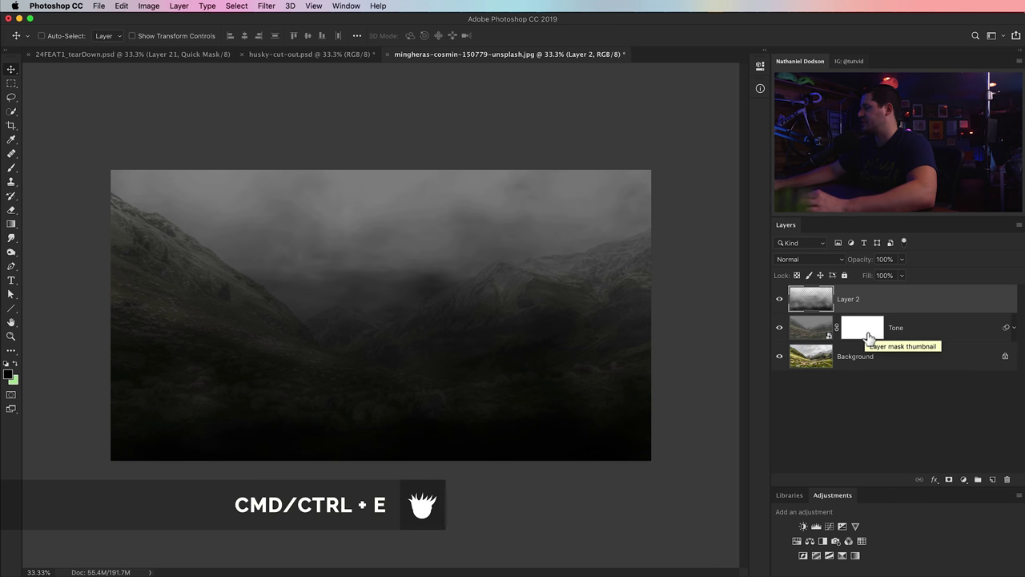
Load the merged fog layer's transparency as a selection and hide that layer
drag(816, 300, 825, 313)
super+click(817, 305)
click(781, 300)
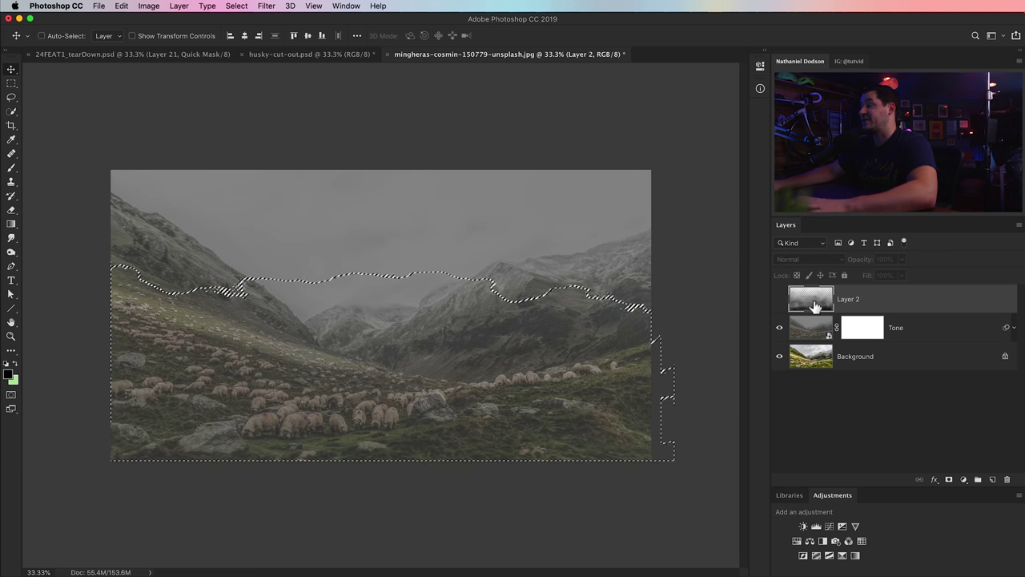
Invert the Tone layer's mask inside the fog selection and deselect
click(871, 334)
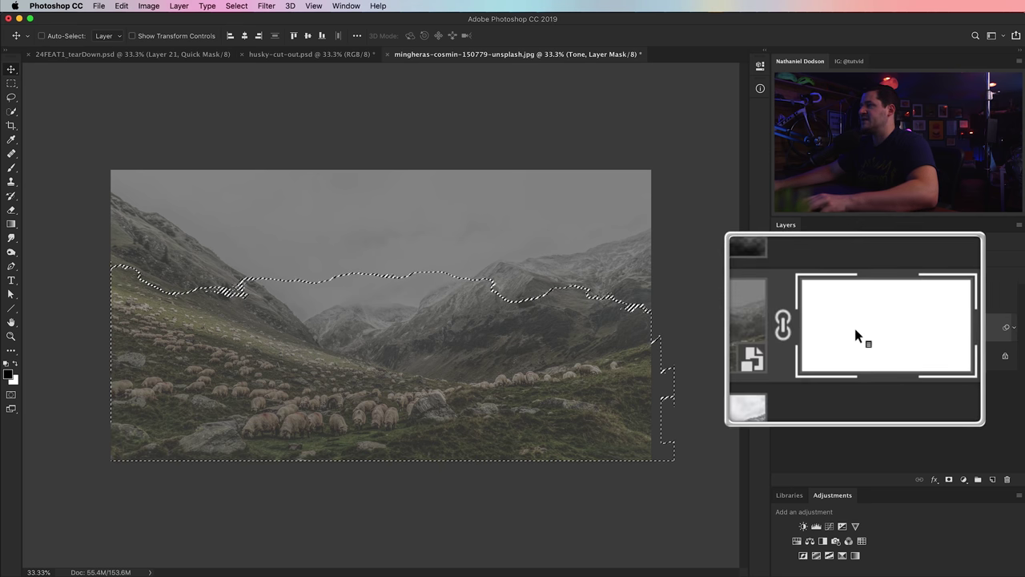
key(ctrl+i)
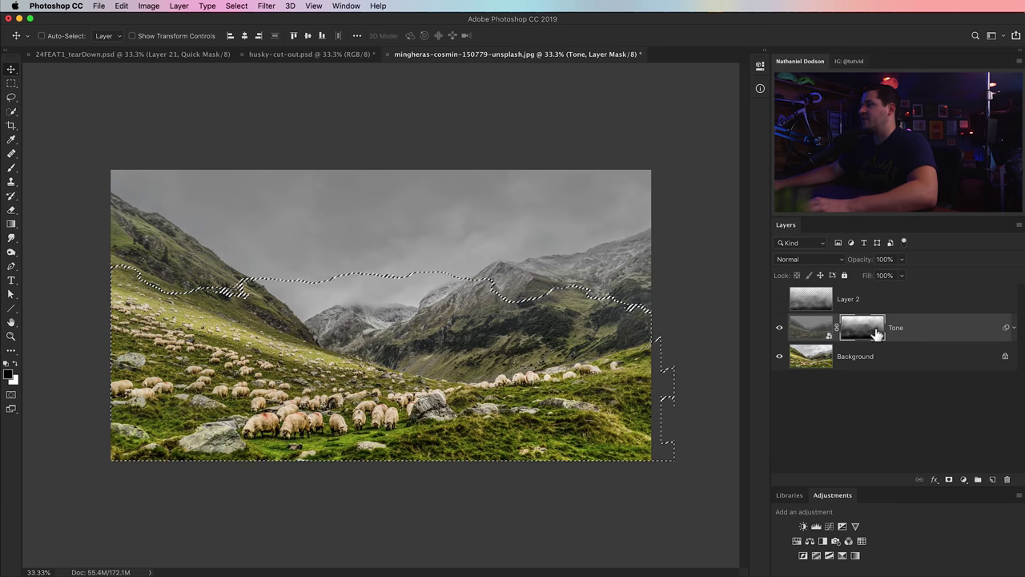
key(ctrl)
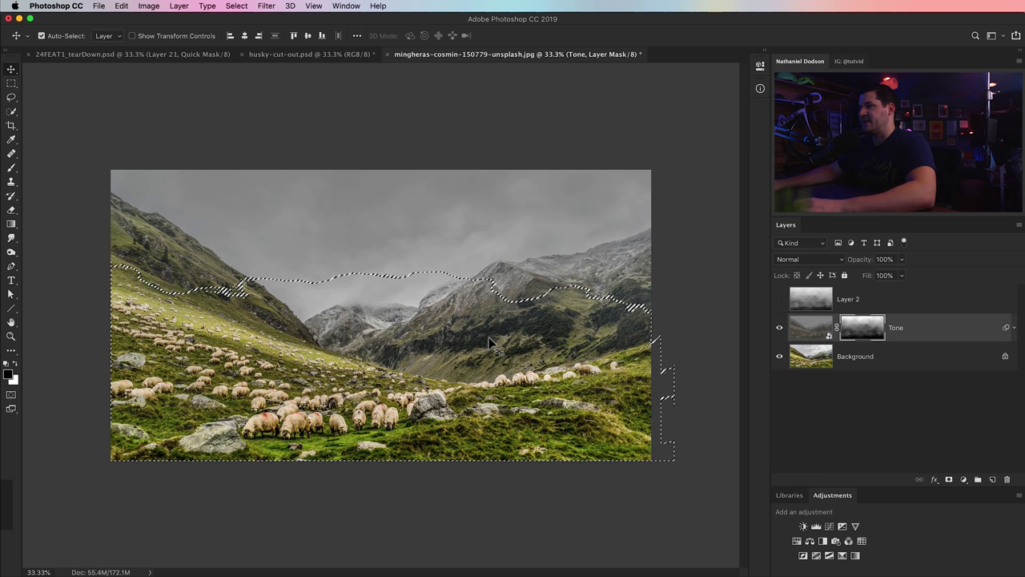
key(ctrl+d)
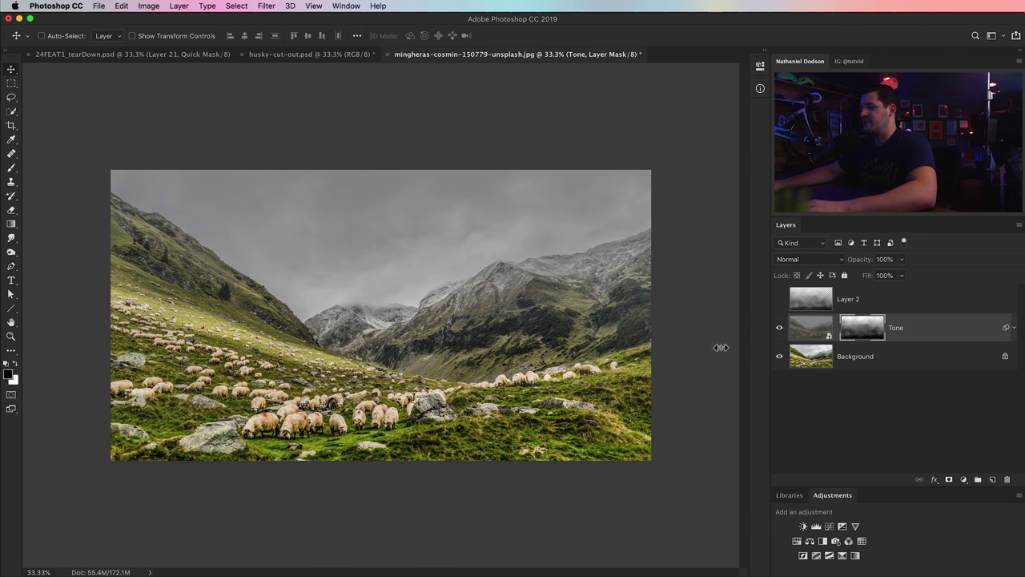
Unlink the Tone layer's mask, move it down to the lower half of the canvas and display the mask alone
drag(389, 245, 851, 337)
alt+click(873, 333)
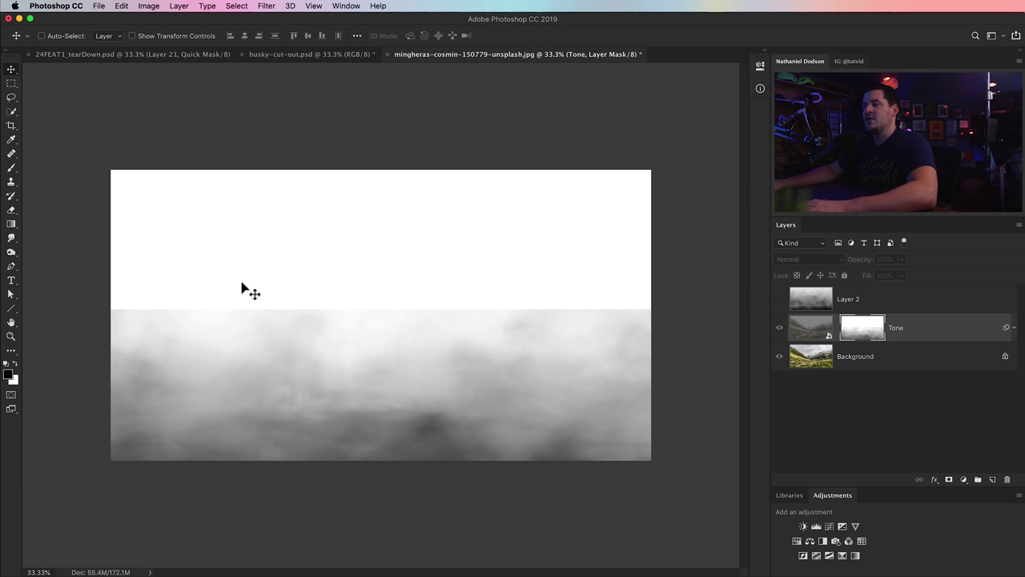
Choose the soft round 900 px brush with 0% hardness for the Brush tool
drag(12, 169, 48, 167)
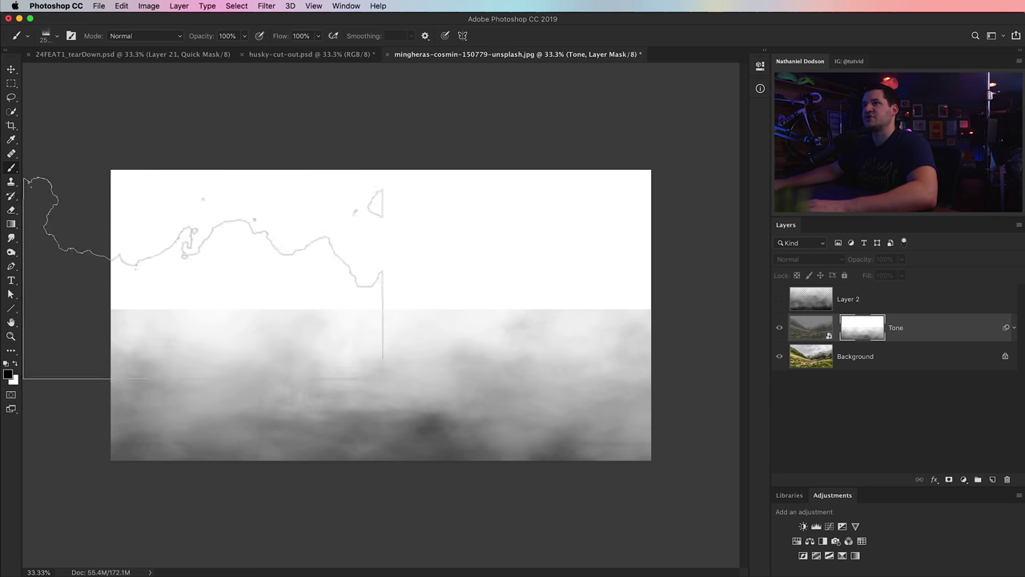
right_click(366, 153)
right_click(318, 216)
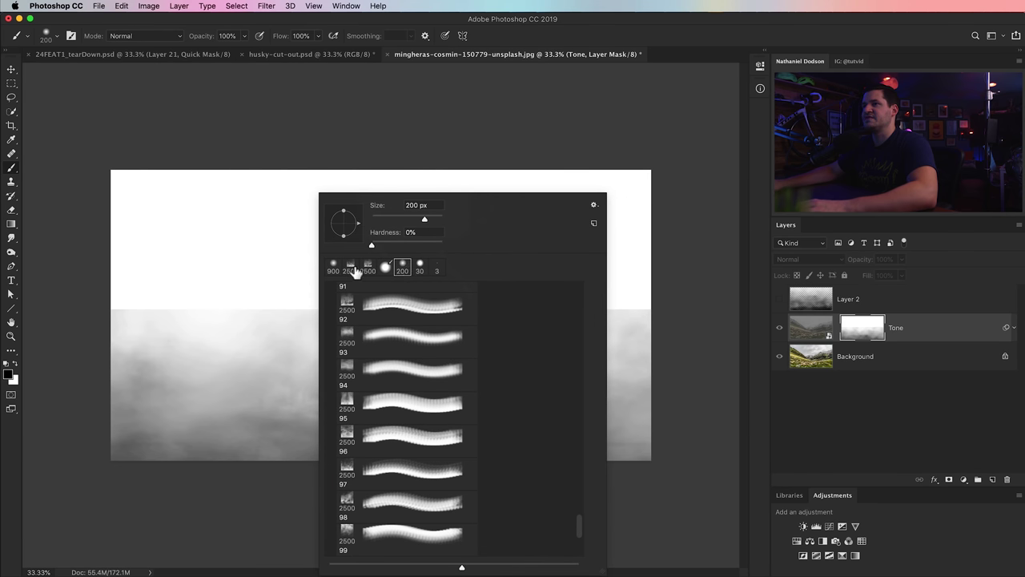
click(333, 266)
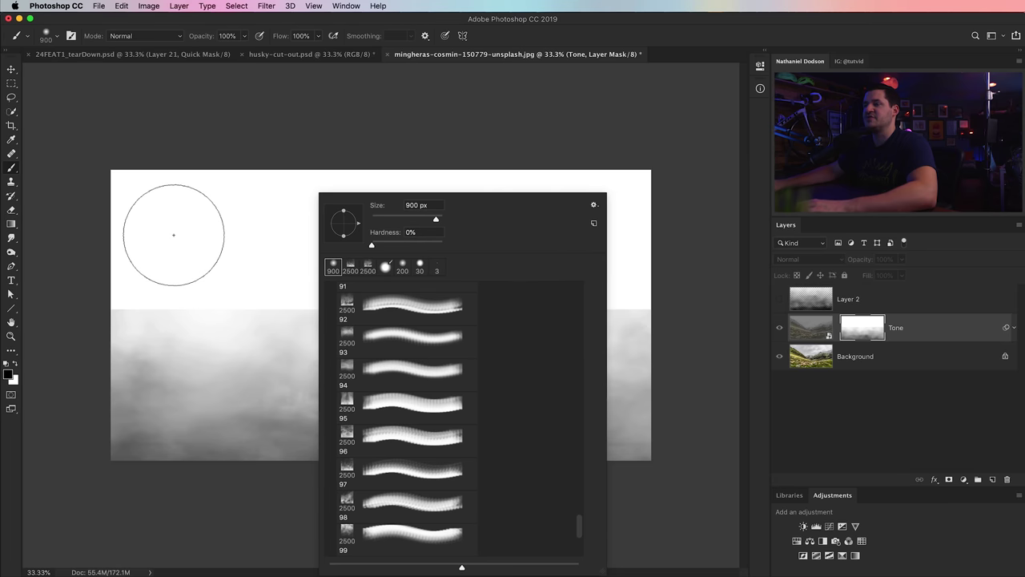
click(172, 229)
key(ctrl+z)
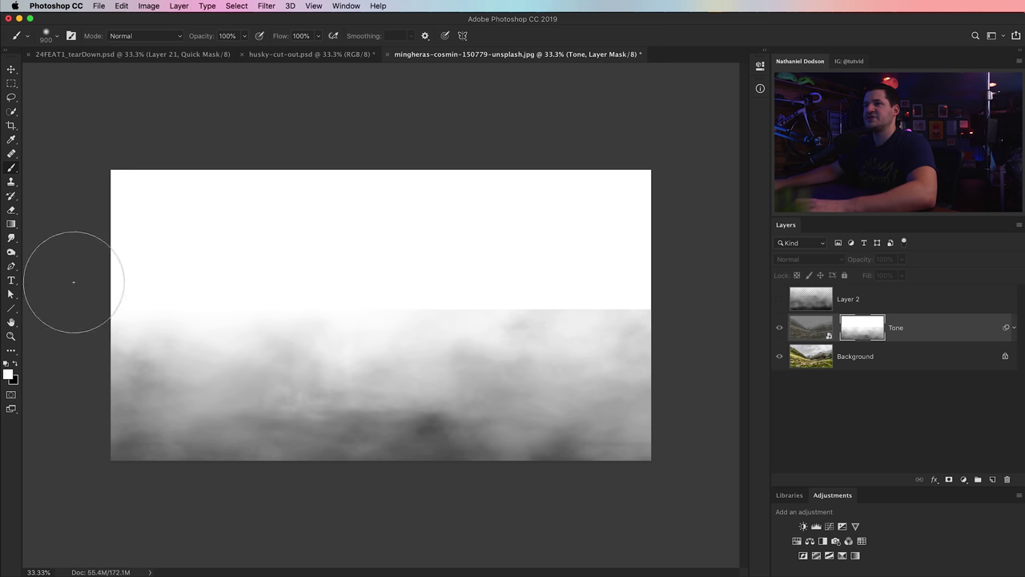
Paint white across the hard horizontal edge in the Tone mask and return to the normal image view
drag(376, 275, 668, 284)
alt+click(864, 332)
key(v)
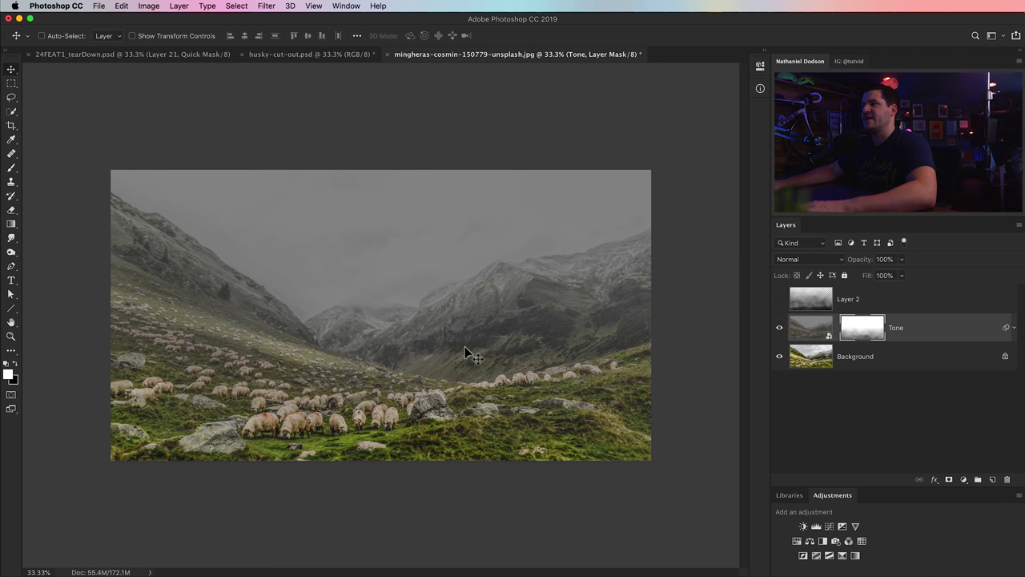
Compare the image with the Tone layer off and on, and delete the hidden merged fog layer
click(780, 327)
click(780, 328)
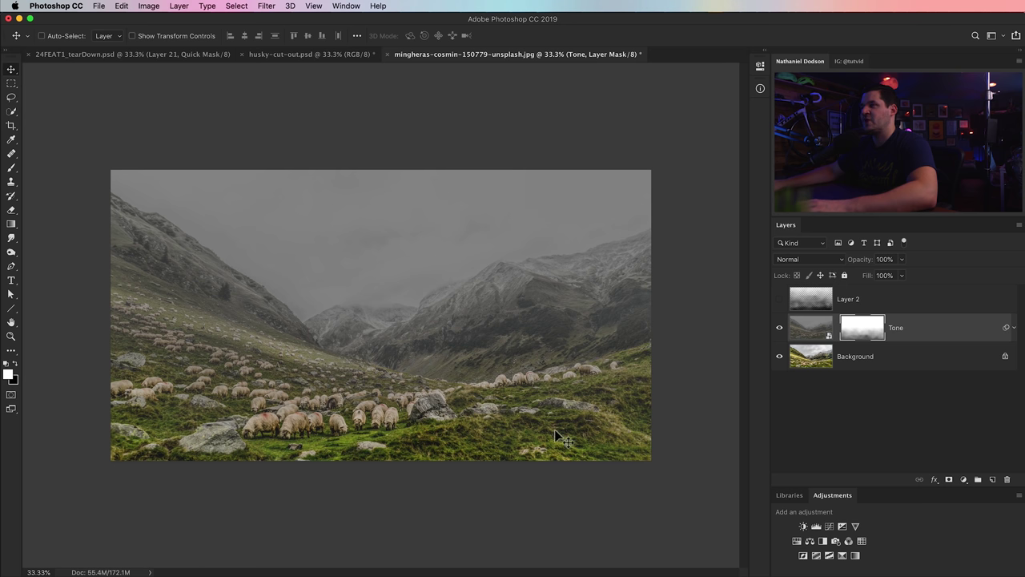
click(881, 307)
key(Delete)
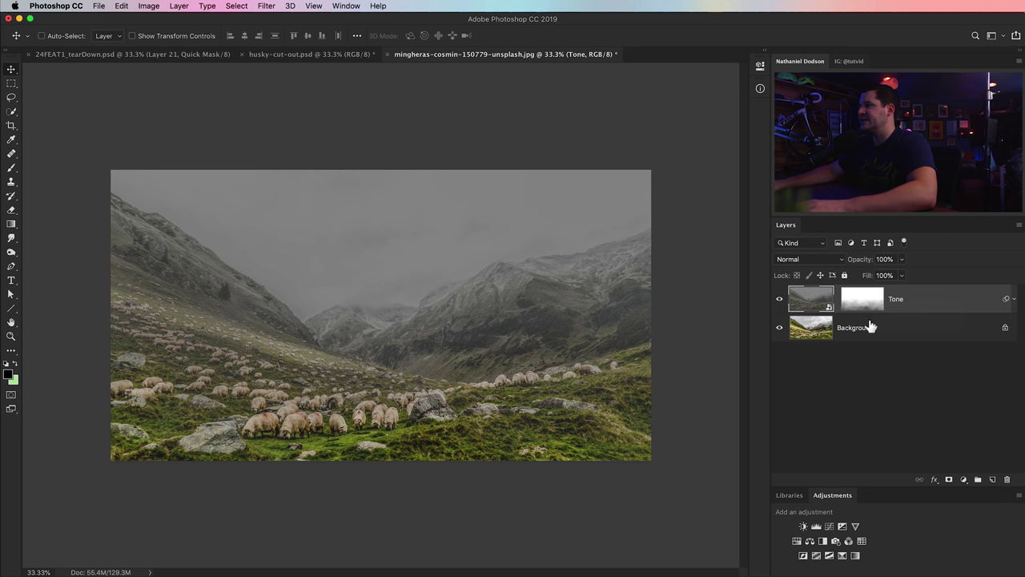
Add a Curves adjustment above Background, lifting the black point and shadows and lowering the upper midtones to input 150, output 138
click(868, 329)
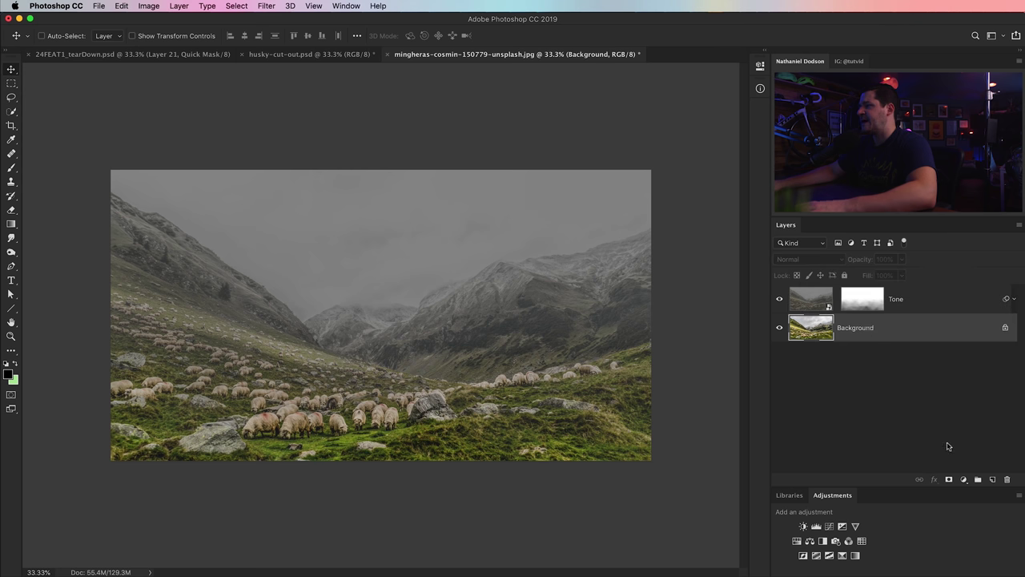
click(829, 525)
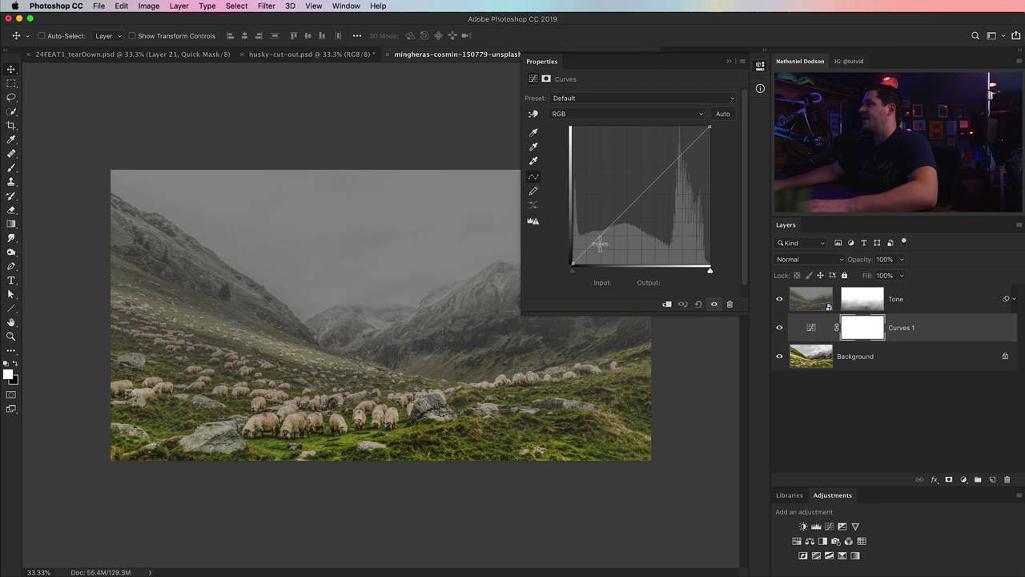
drag(575, 267, 572, 261)
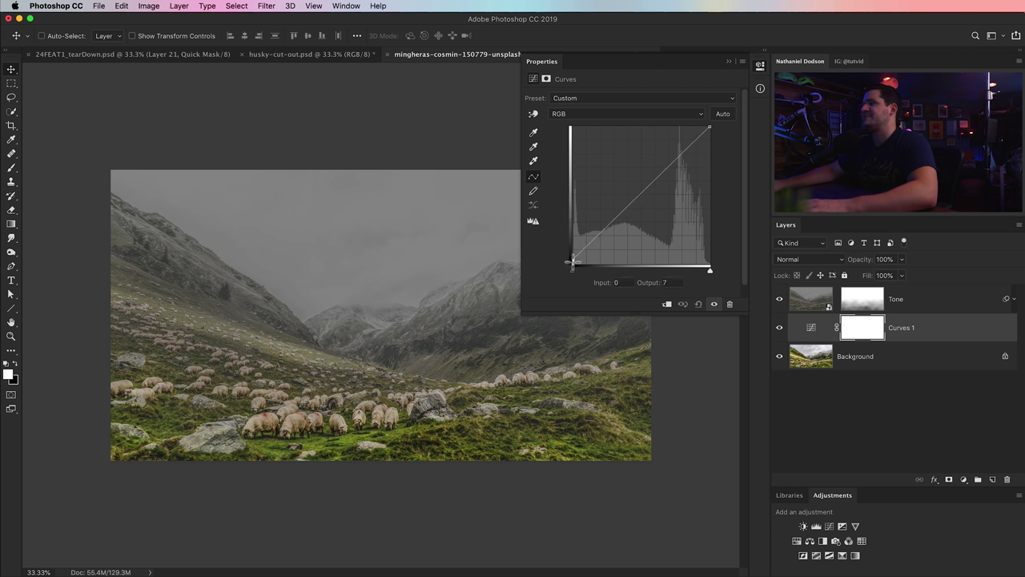
click(596, 236)
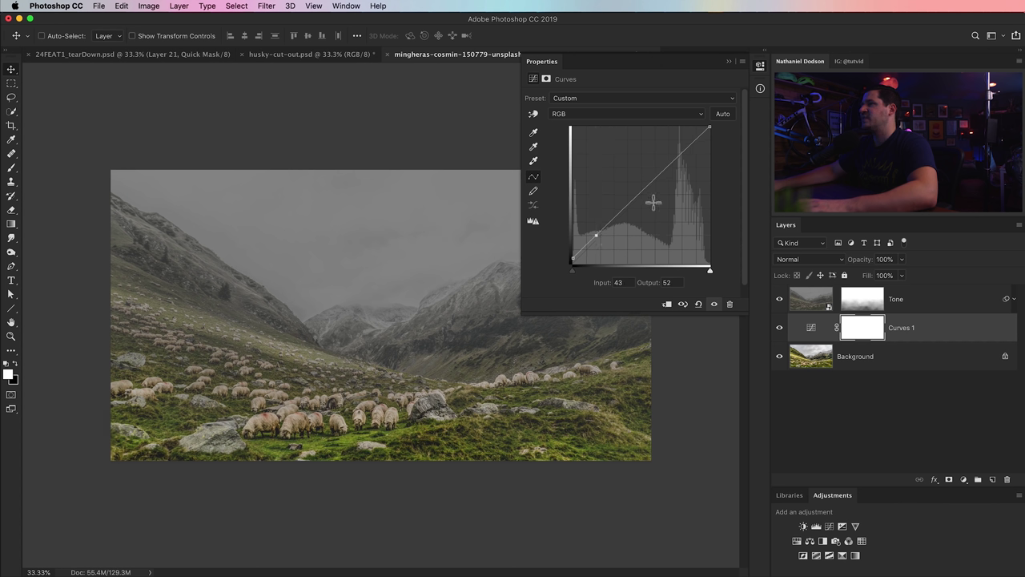
drag(656, 185, 655, 191)
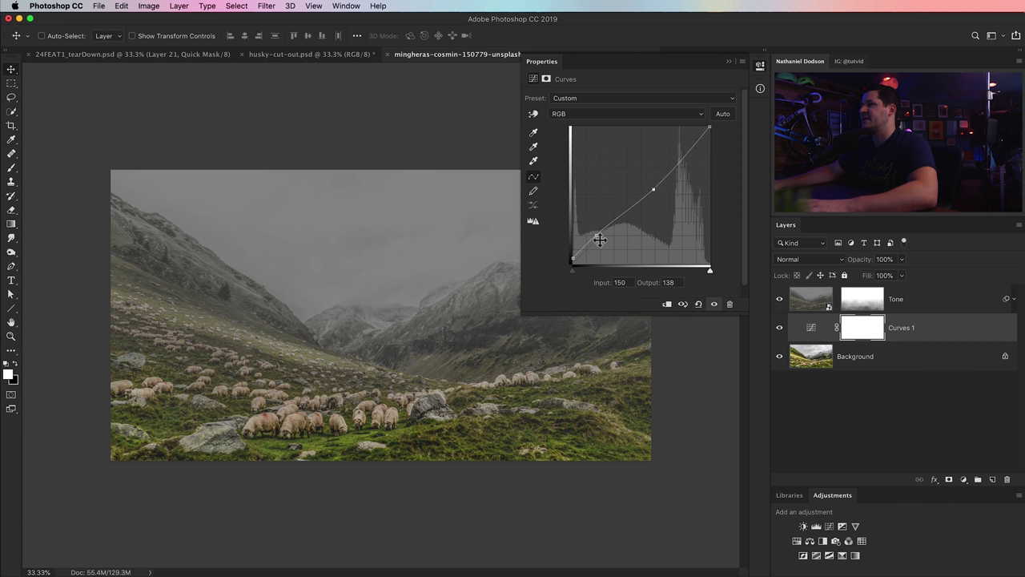
drag(596, 237, 597, 234)
click(760, 66)
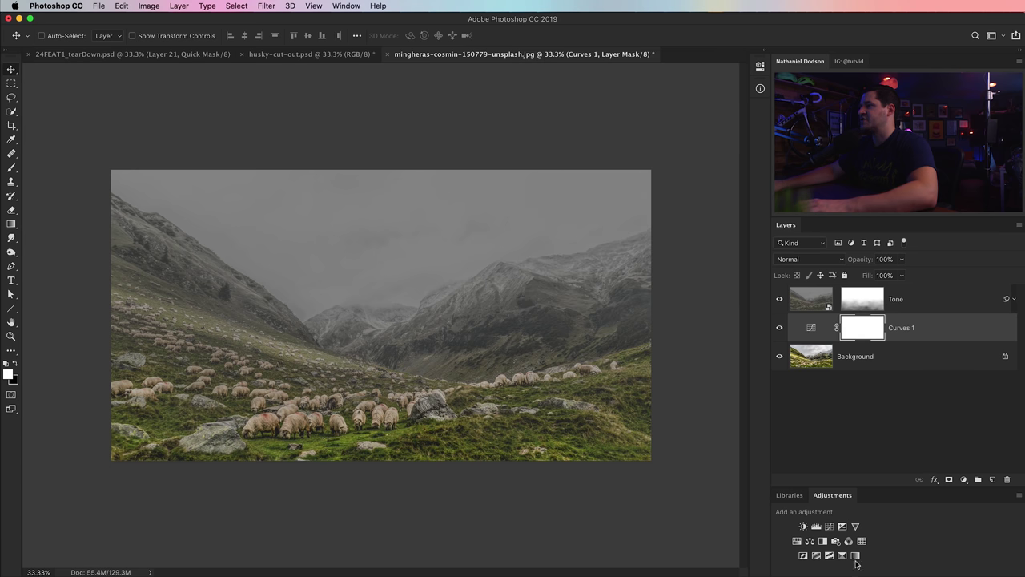
Add a Levels adjustment above Curves 1 and set its midtone level to 0.75
click(816, 526)
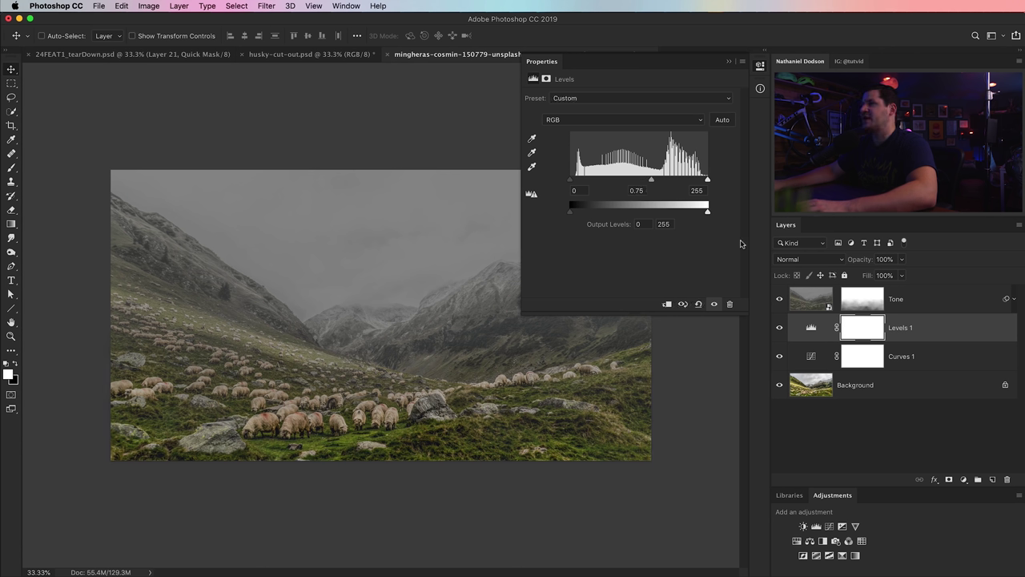
Compare the image with the Levels 1 adjustment off and on, and collapse its properties
click(780, 329)
click(780, 328)
click(780, 328)
click(780, 328)
click(761, 66)
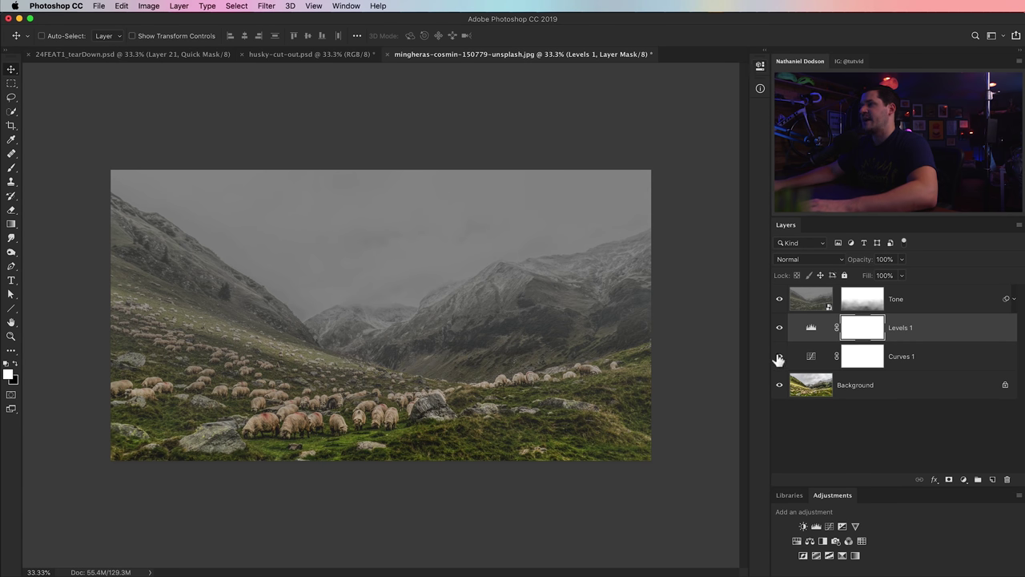
Compare the edited image with the original by repeatedly showing only the Background layer and restoring all layers
alt+click(779, 385)
alt+click(779, 385)
alt+click(779, 385)
alt+click(779, 385)
alt+click(780, 385)
alt+click(779, 385)
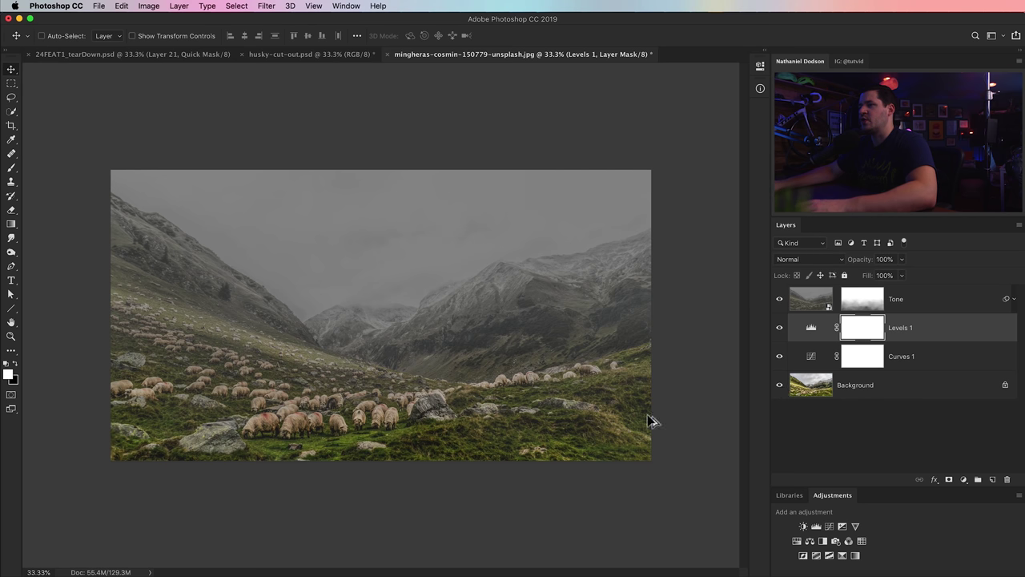
Add a Vibrance adjustment above Levels 1 with vibrance at -100 and saturation at about -41
click(846, 390)
click(813, 328)
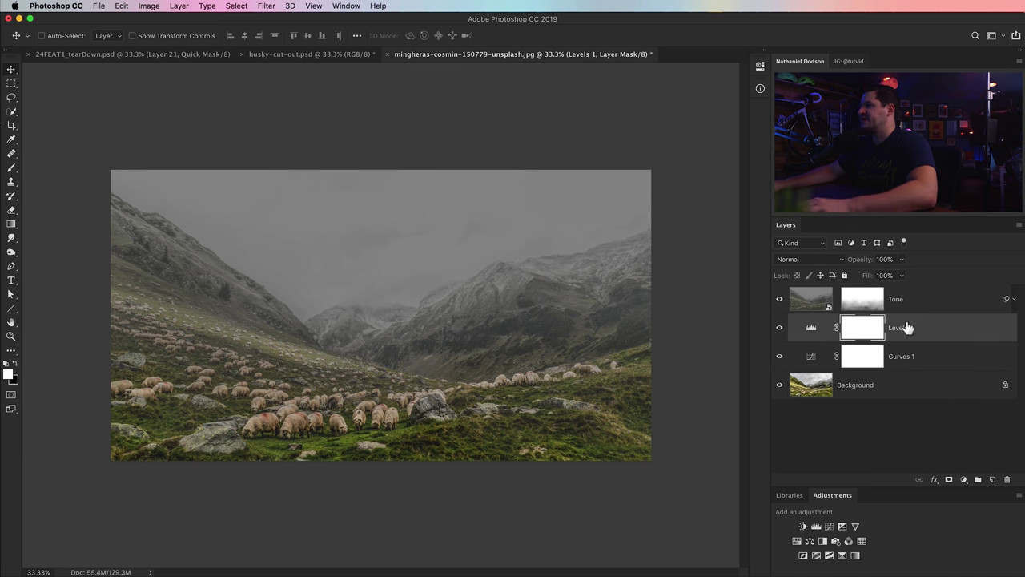
click(856, 526)
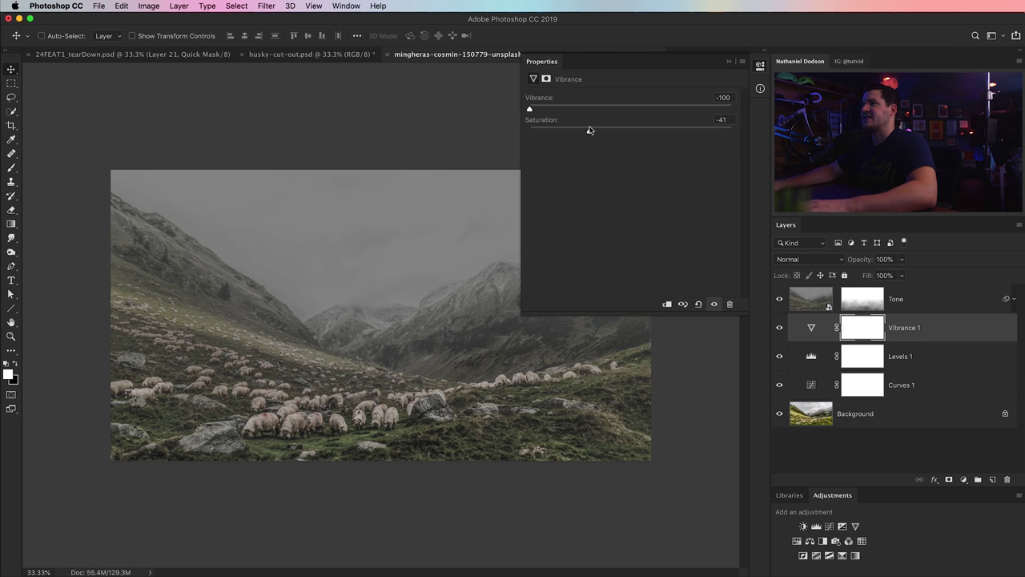
click(760, 68)
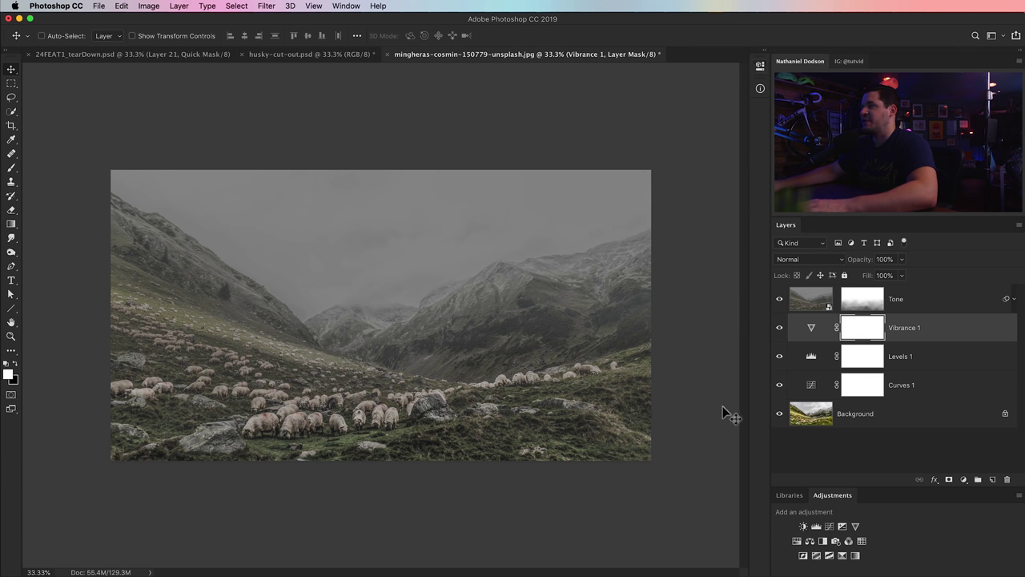
Compare the desaturated result with the original by isolating the Background layer and restoring all layers
alt+click(780, 414)
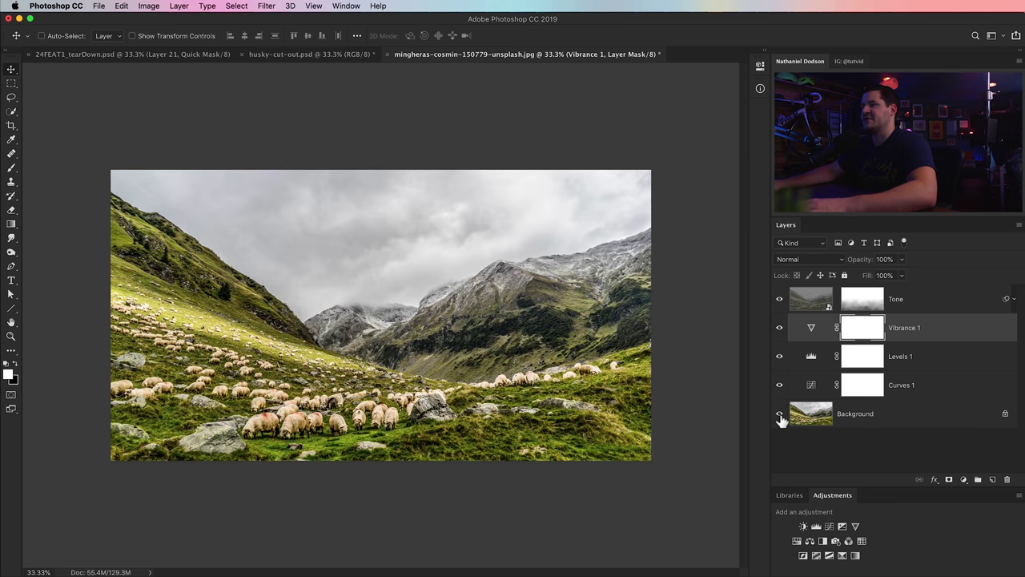
alt+click(779, 414)
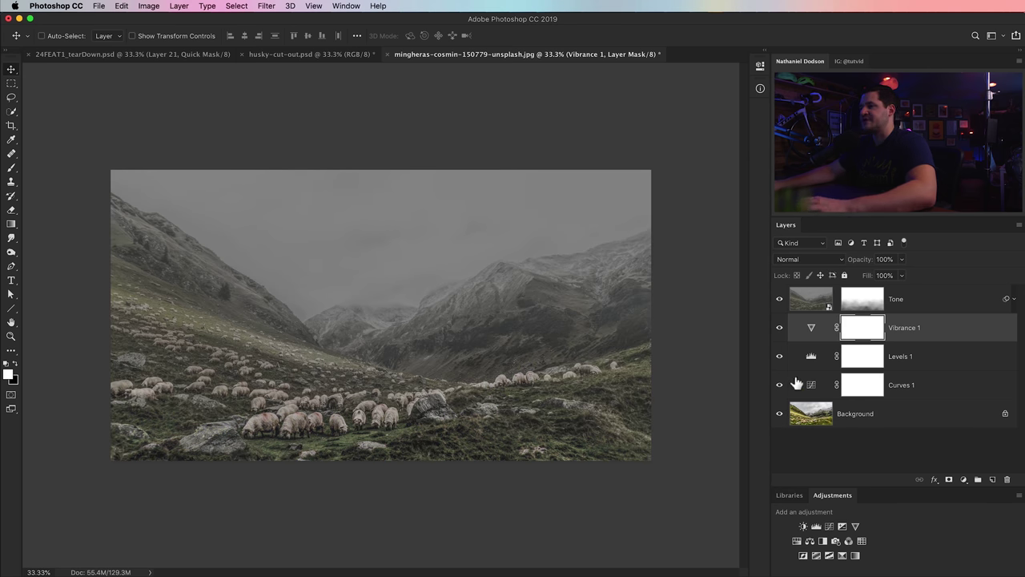
alt+click(779, 414)
alt+click(780, 414)
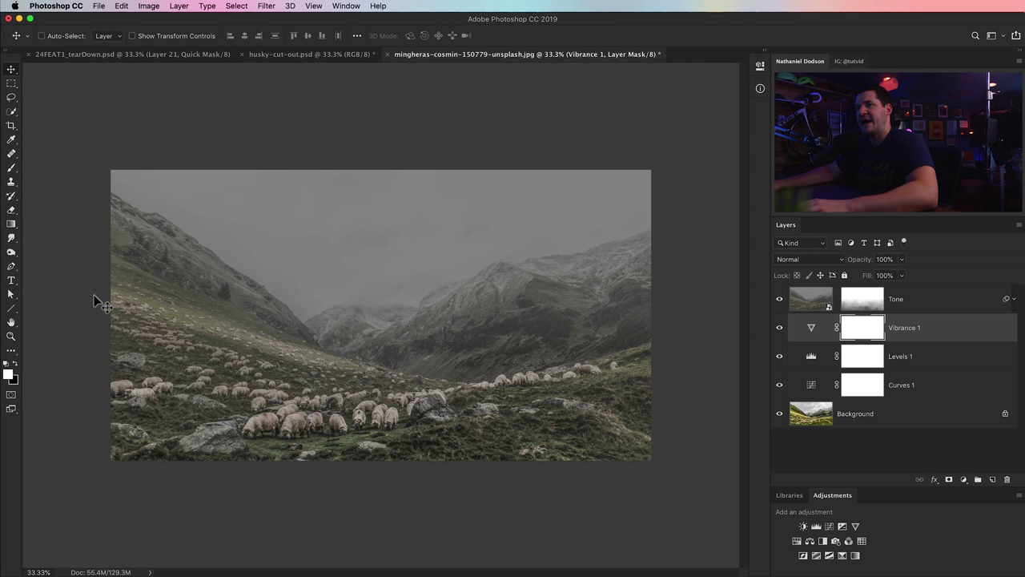
Add a Curves adjustment above the Tone layer, keep its blend mode at Normal, and lower its white point to output 152
click(815, 302)
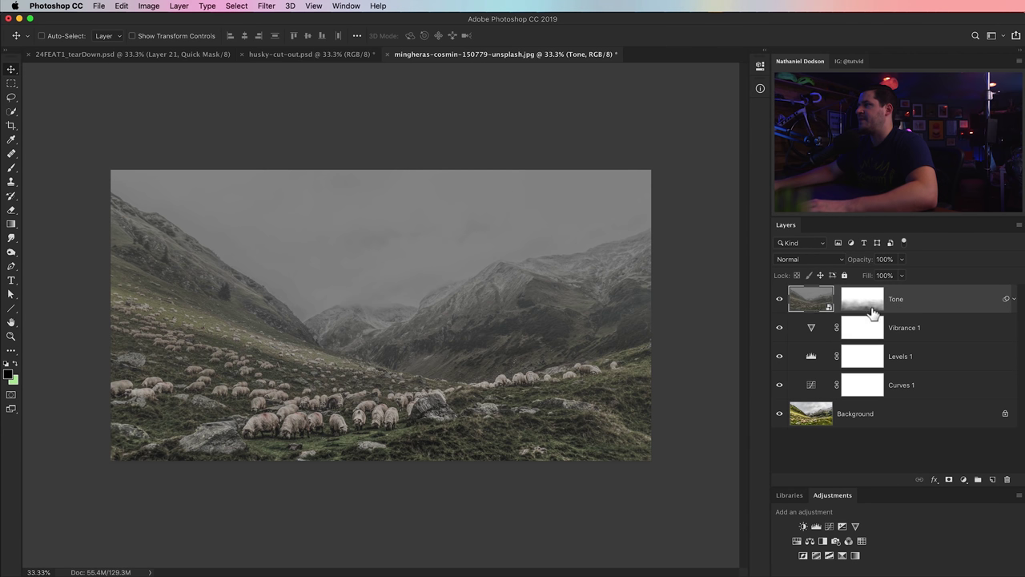
click(964, 479)
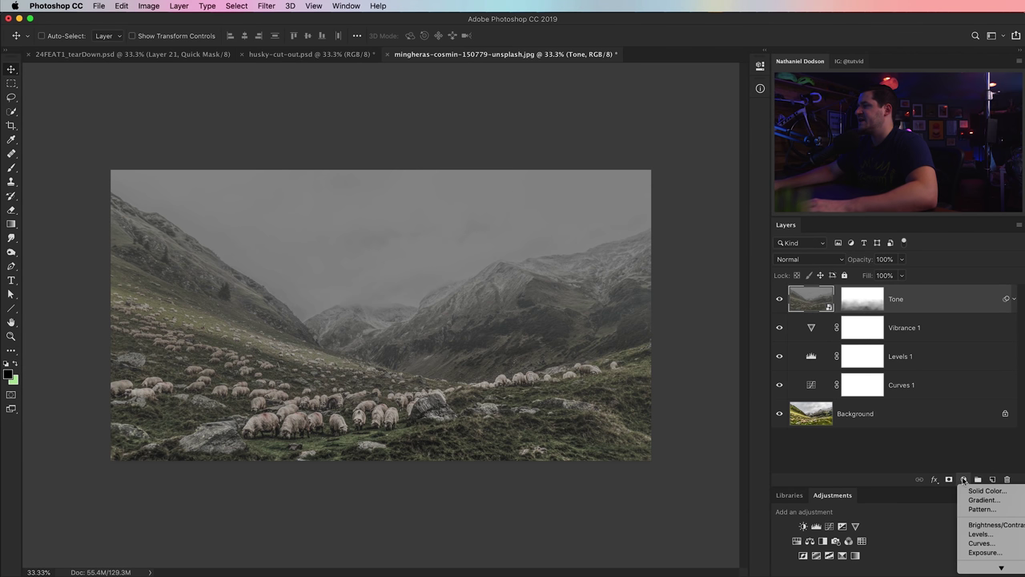
click(977, 544)
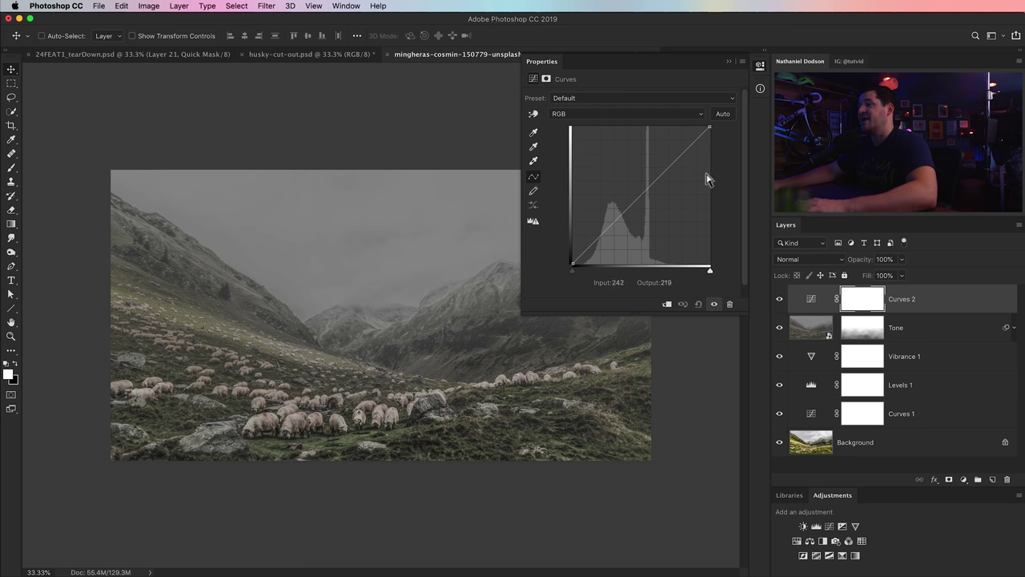
click(830, 261)
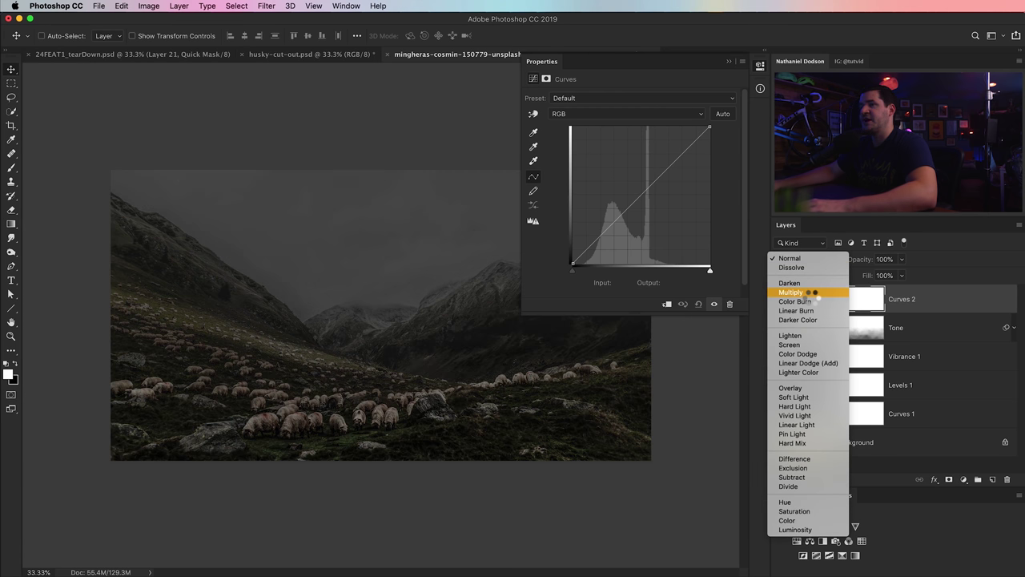
click(790, 258)
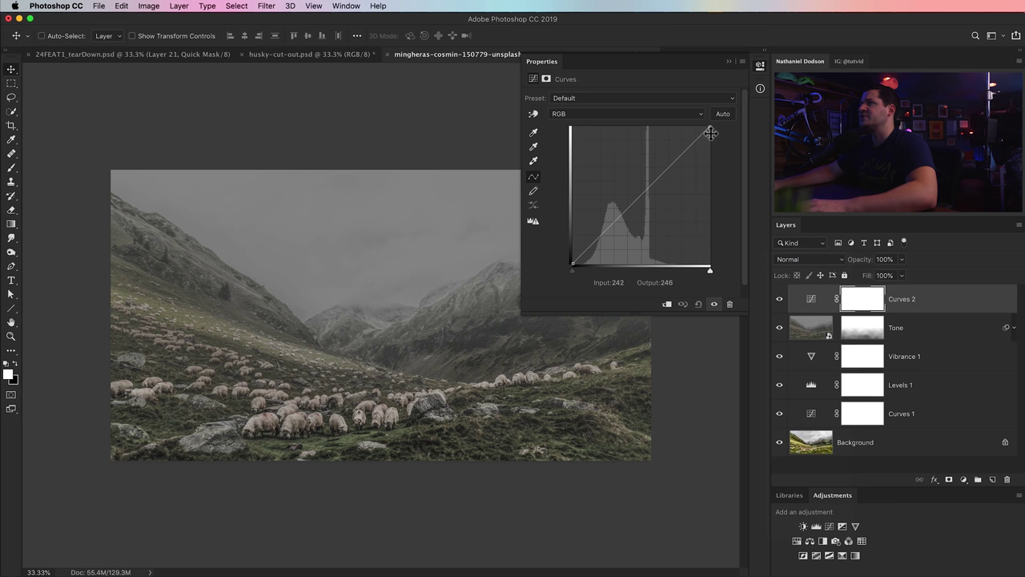
drag(711, 130, 715, 186)
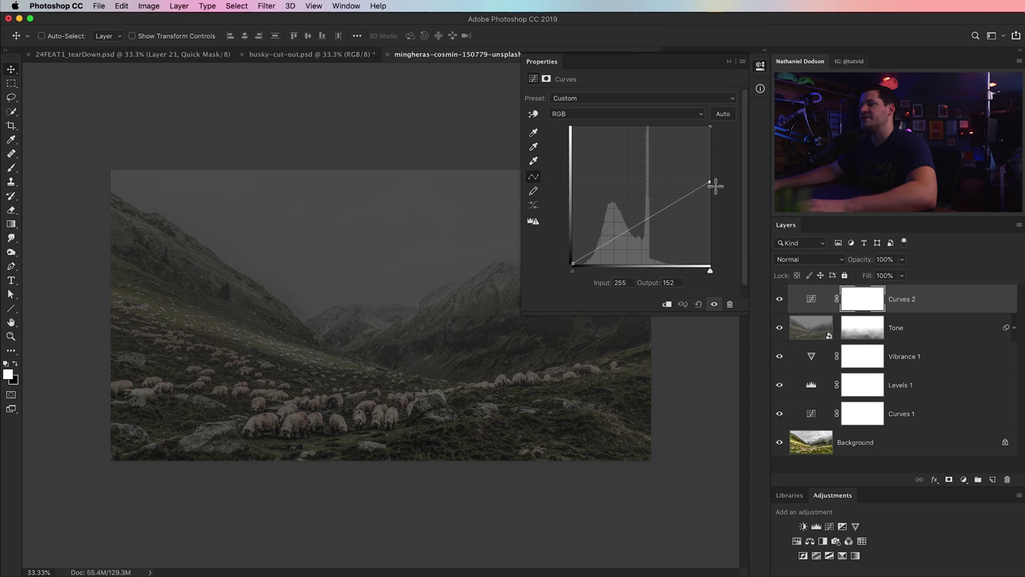
Invert the Curves 2 layer mask to black and collapse its properties
click(862, 305)
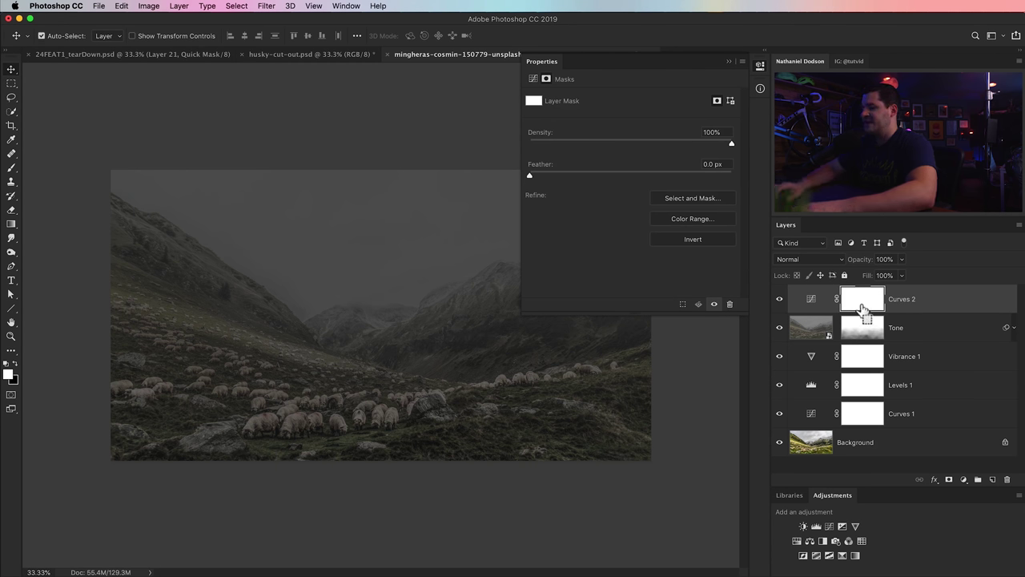
key(super+i)
drag(862, 307, 723, 58)
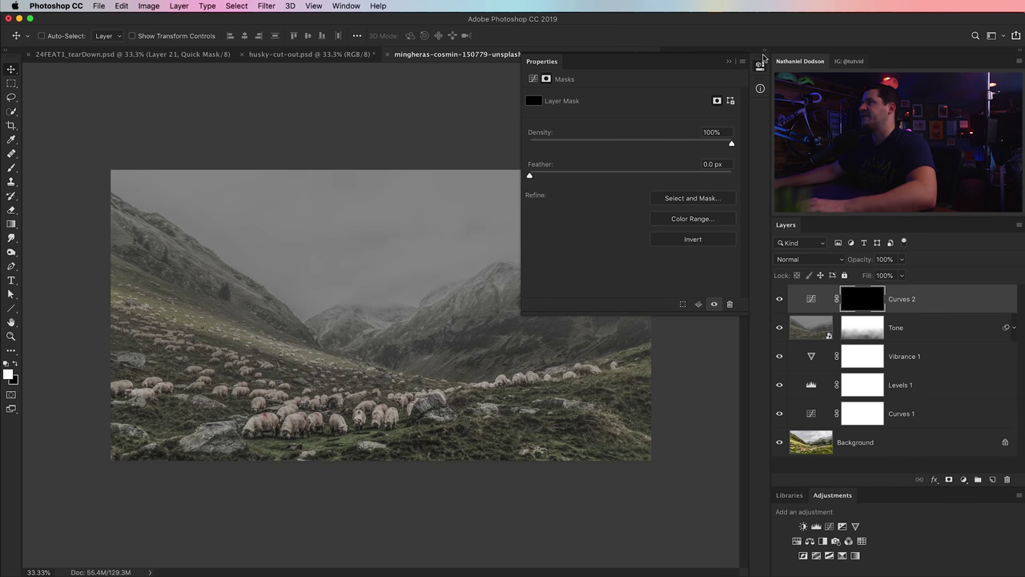
click(759, 66)
Set up a soft 350 px brush at 0% hardness and 10% opacity for painting on the hillside
key(z)
click(193, 348)
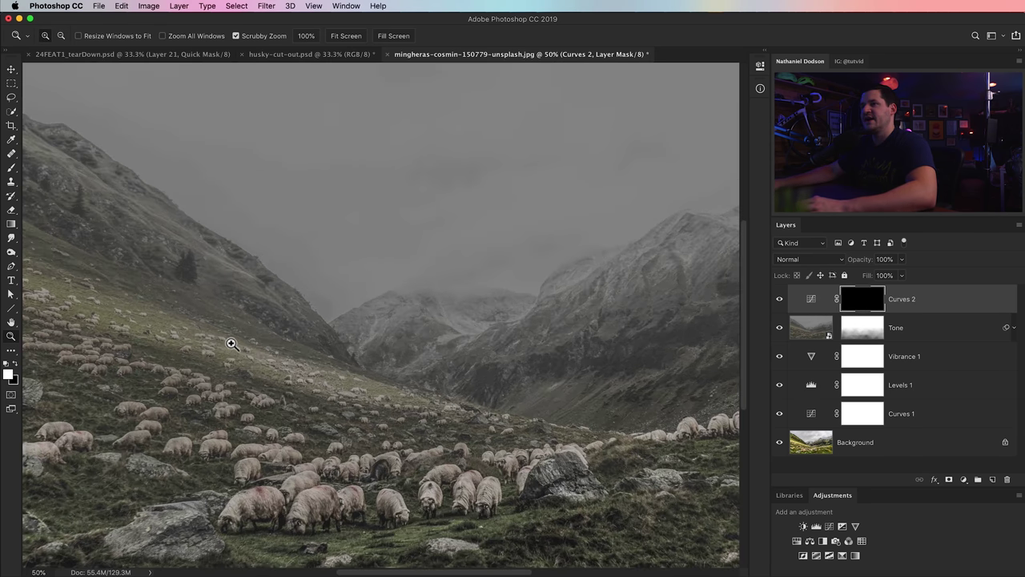
click(231, 344)
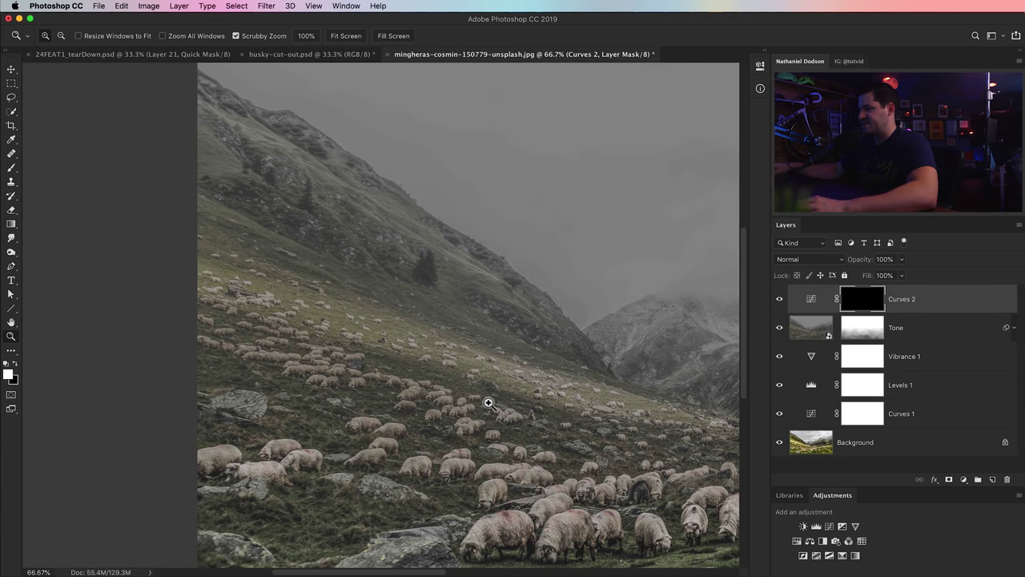
key(b)
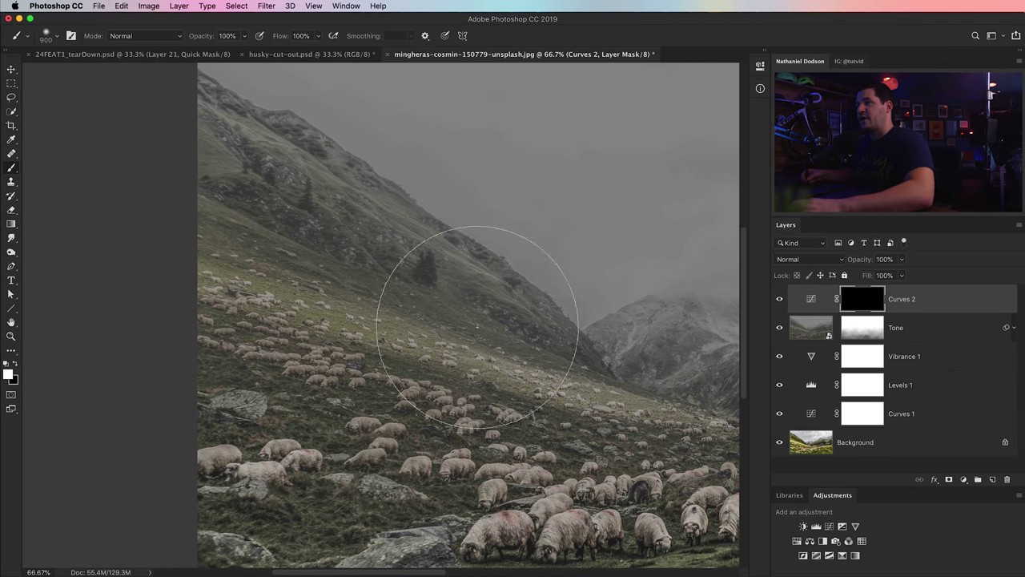
right_click(381, 286)
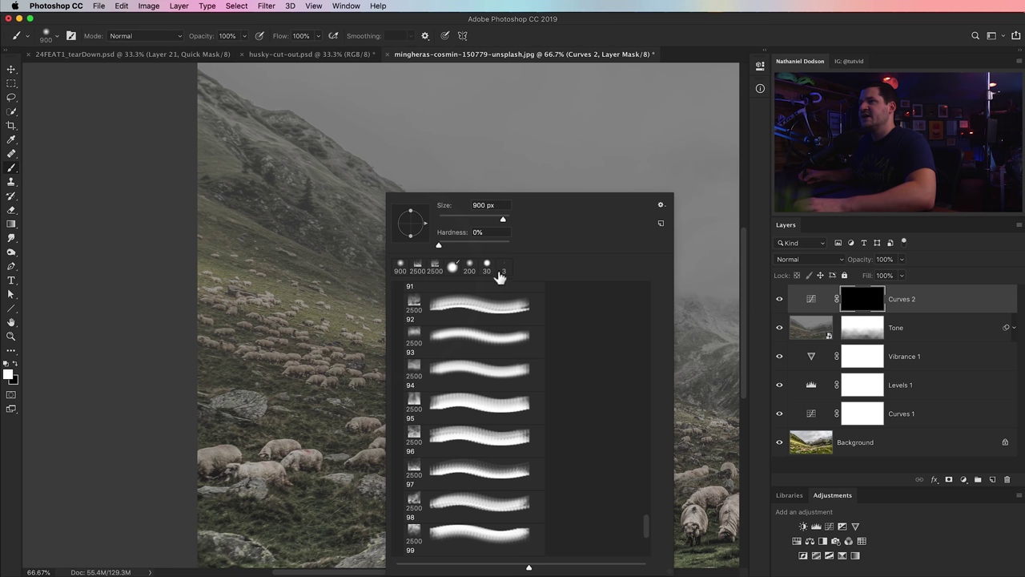
drag(502, 219, 481, 222)
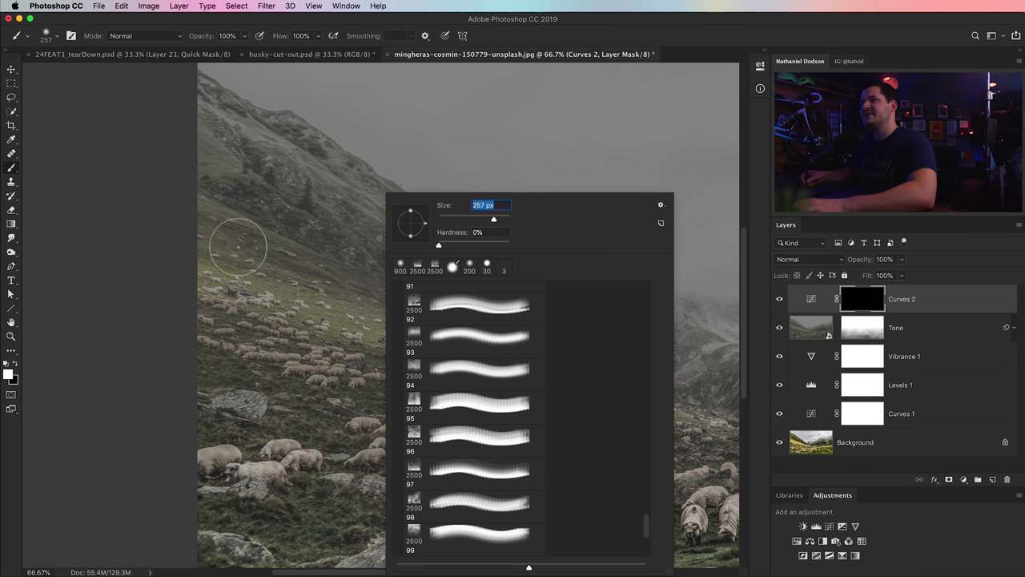
text(350)
key(Return)
key(Return)
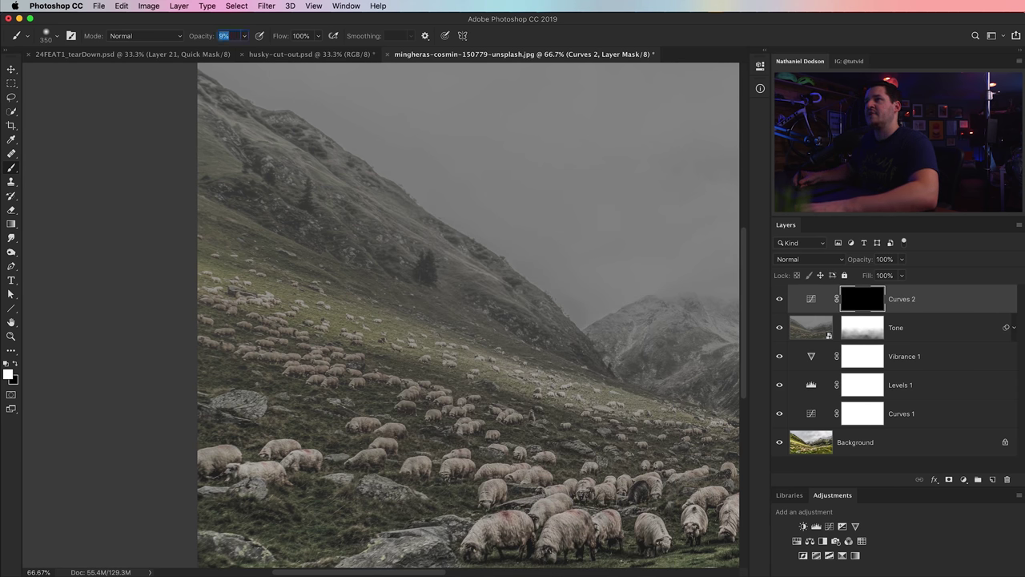
key(1)
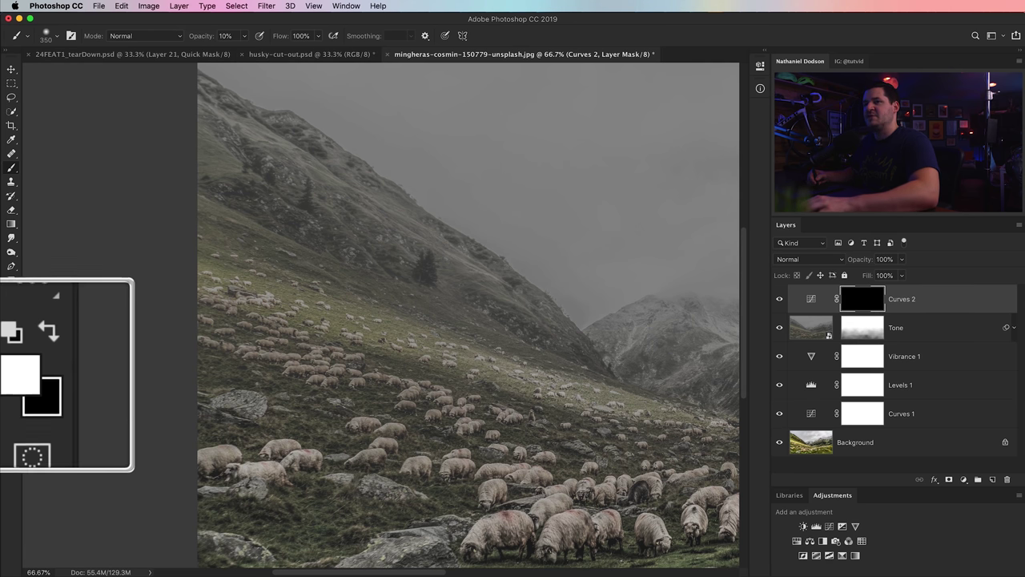
Paint white on the Curves 2 mask along the bright grassy slope with the sheep, varying the brush size from 250 to 600 px
mouse_move(189, 276)
mouse_down()
mouse_move(315, 322)
mouse_move(407, 335)
mouse_move(305, 306)
mouse_move(482, 361)
mouse_move(356, 318)
mouse_up()
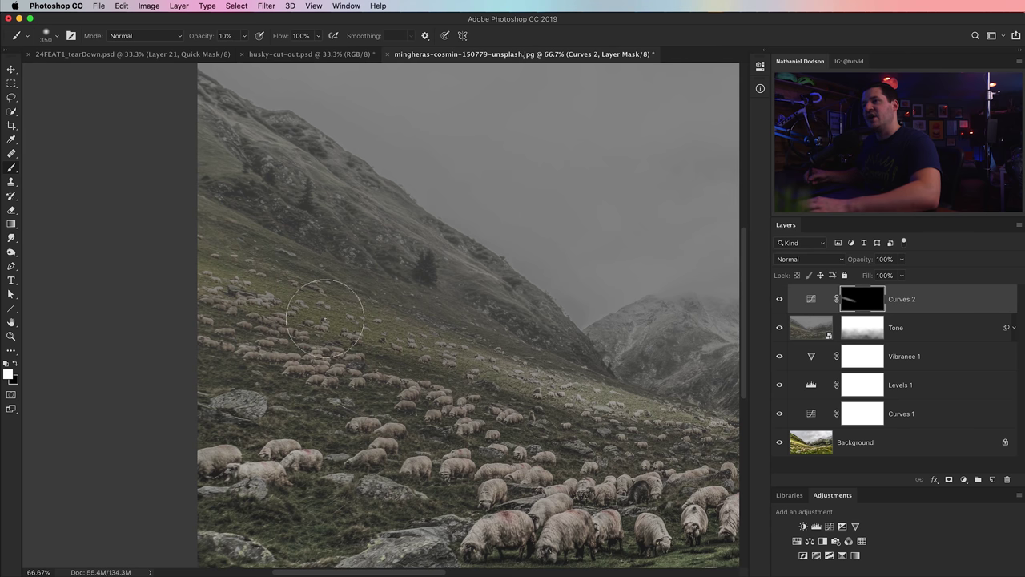
drag(630, 416, 385, 324)
key(bracketleft)
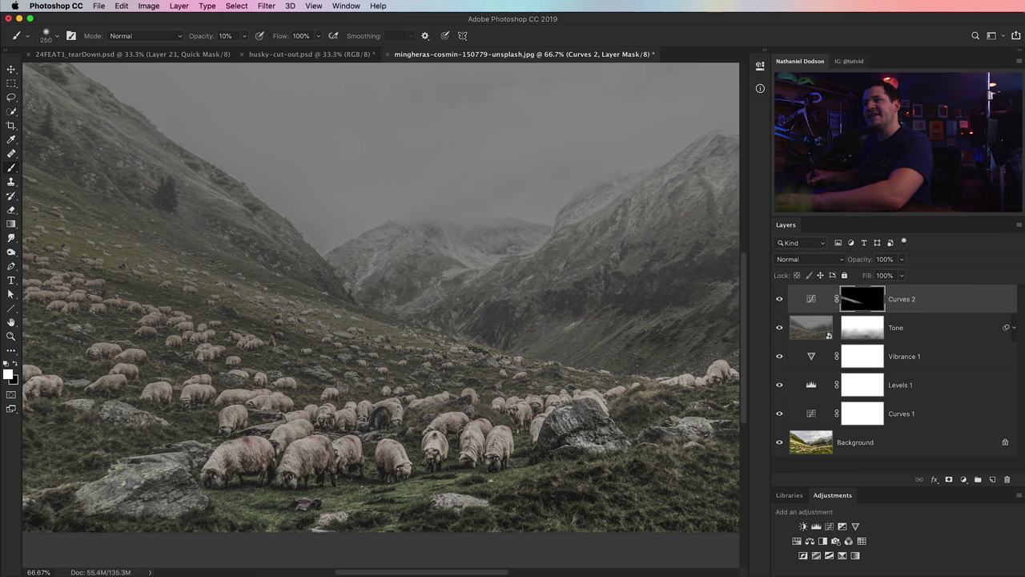
scroll(381, 312, left, 5)
scroll(380, 312, up, 2)
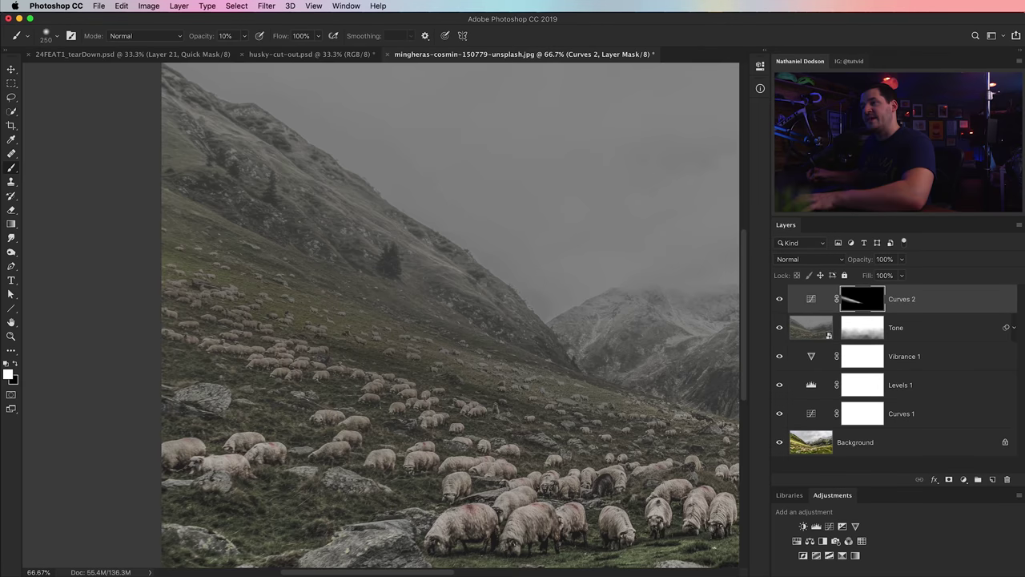
scroll(381, 312, right, 3)
scroll(380, 312, down, 2)
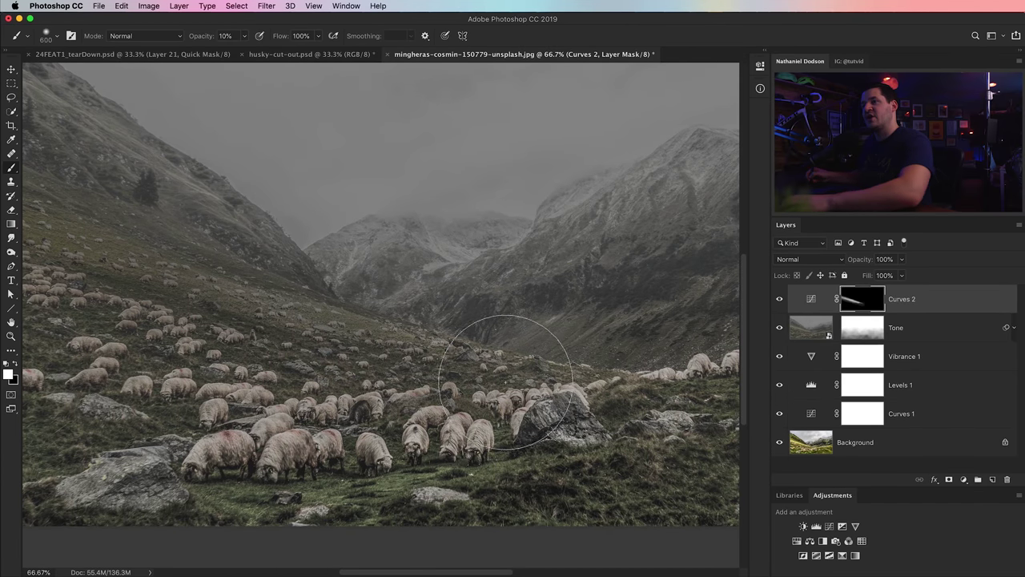
scroll(480, 352, left, 3)
scroll(481, 352, up, 1)
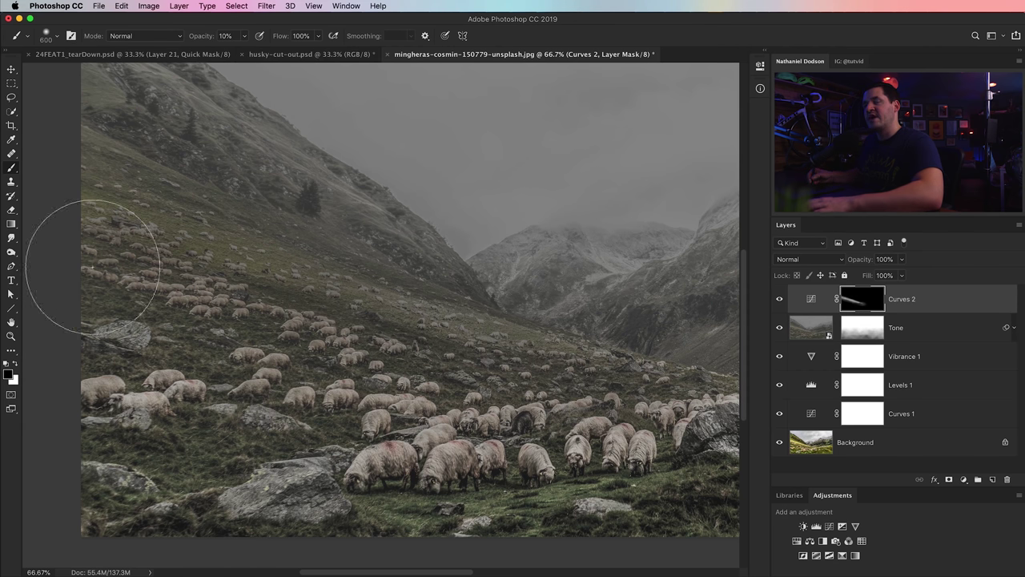
View the whole image at 33.3% and compare it with the Curves 2 layer off and on
key(super+minus)
key(super+minus)
key(super+minus)
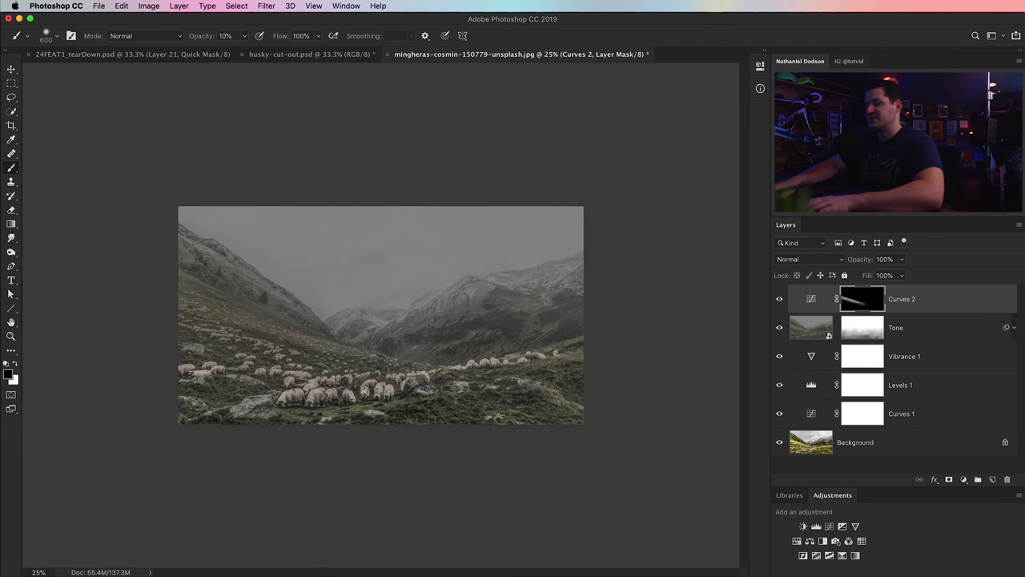
key(super+plus)
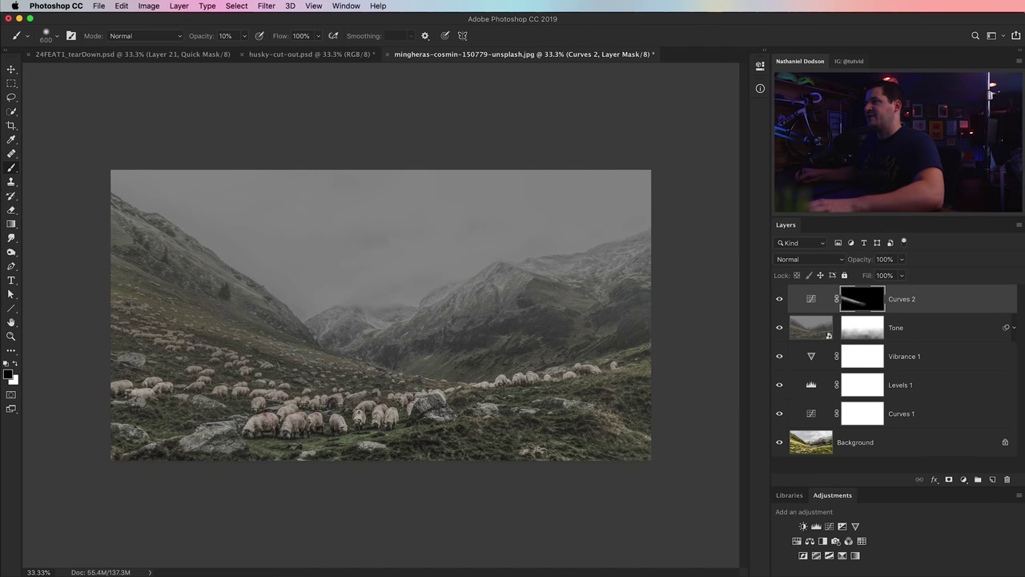
key(super+comma)
key(super+comma)
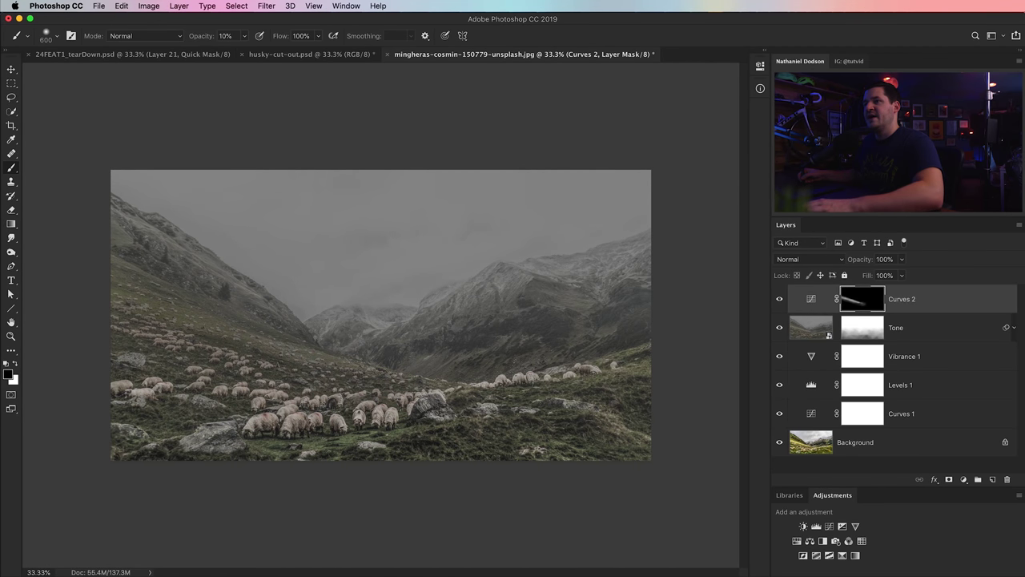
key(v)
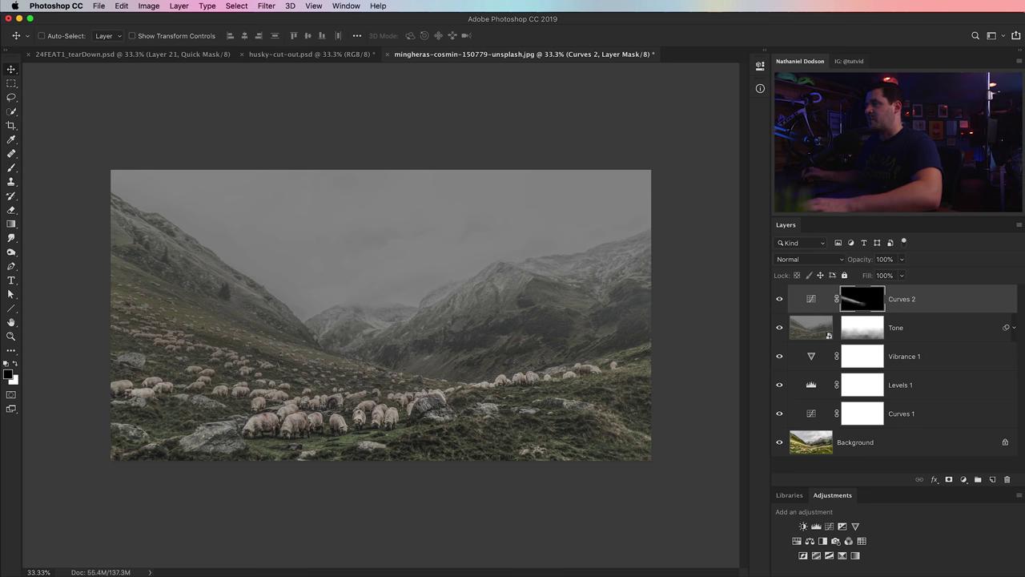
Switch to husky-cut-out.psd and make an initial selection of the dog with Select Subject
click(339, 55)
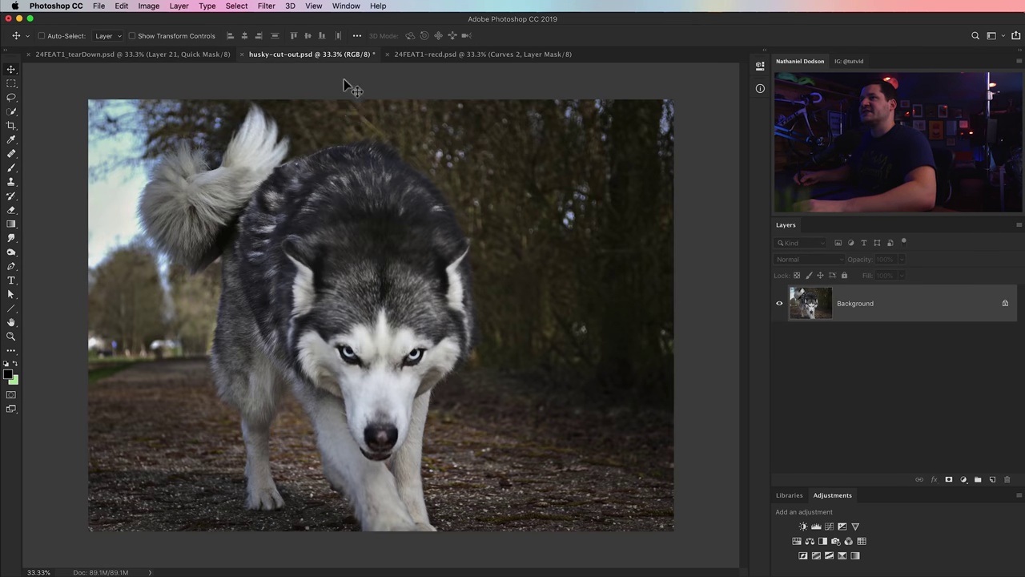
key(w)
click(284, 37)
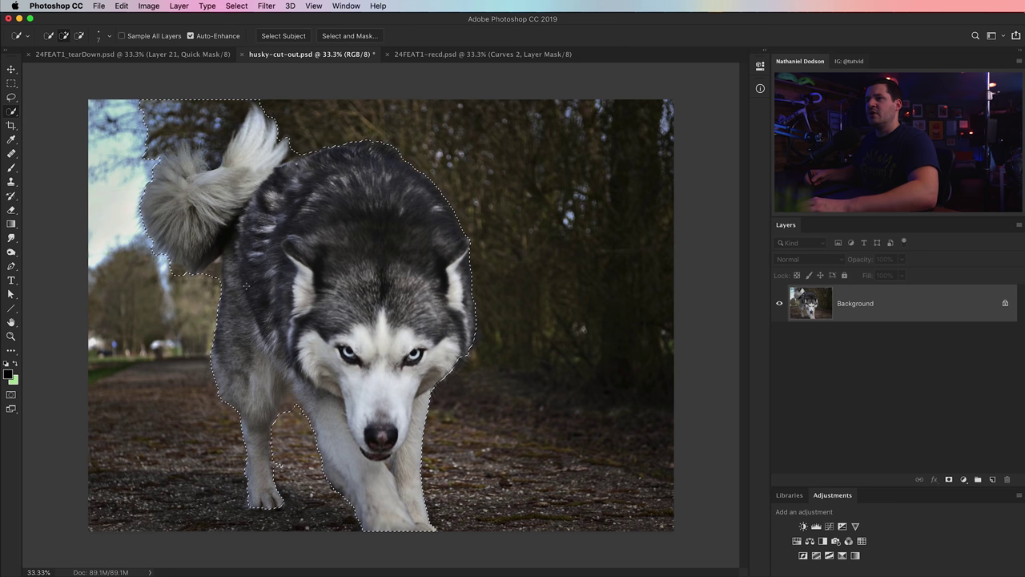
key(bracketright)
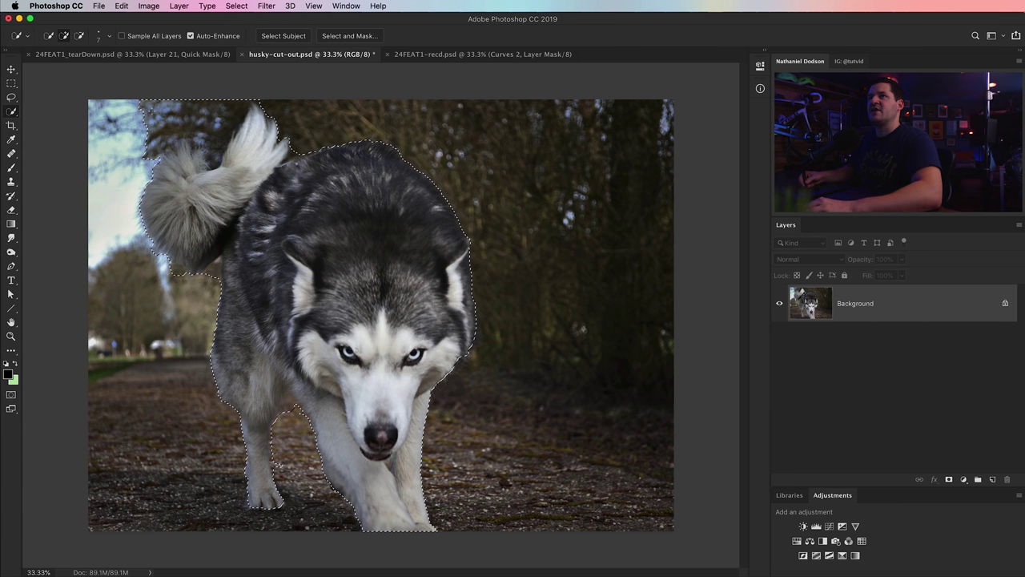
Enlarge the Quick Selection brush and subtract the tree background above the tail from the dog selection
key(bracketright)
key(bracketright)
key(bracketright)
key(bracketright)
key(bracketright)
key(bracketright)
key(bracketright)
key(bracketright)
key(bracketright)
key(bracketright)
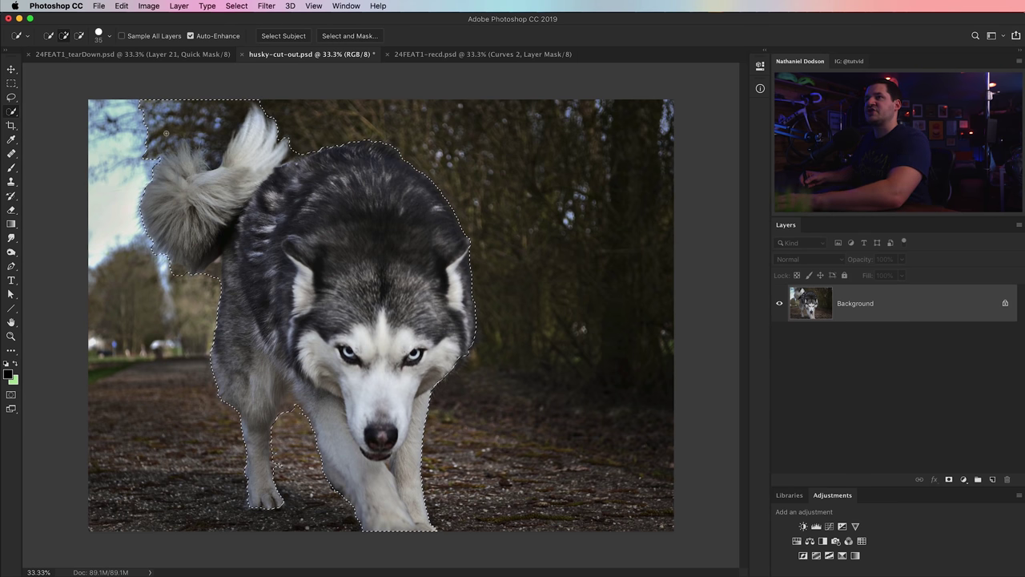
key(alt)
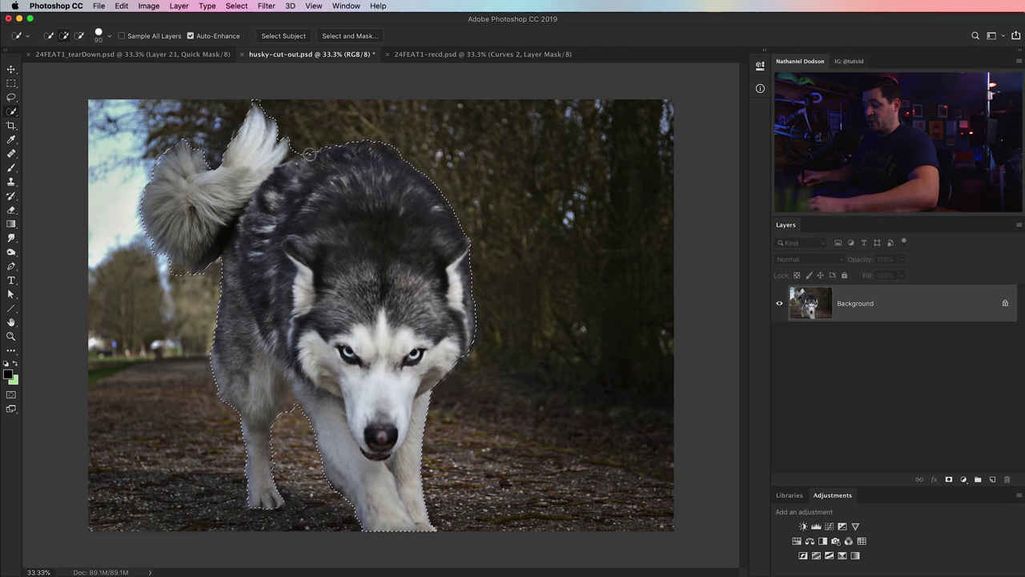
Subtract the small background patch between the tail and the back from the selection with a 60 px brush
key(bracketleft)
key(bracketleft)
key(bracketleft)
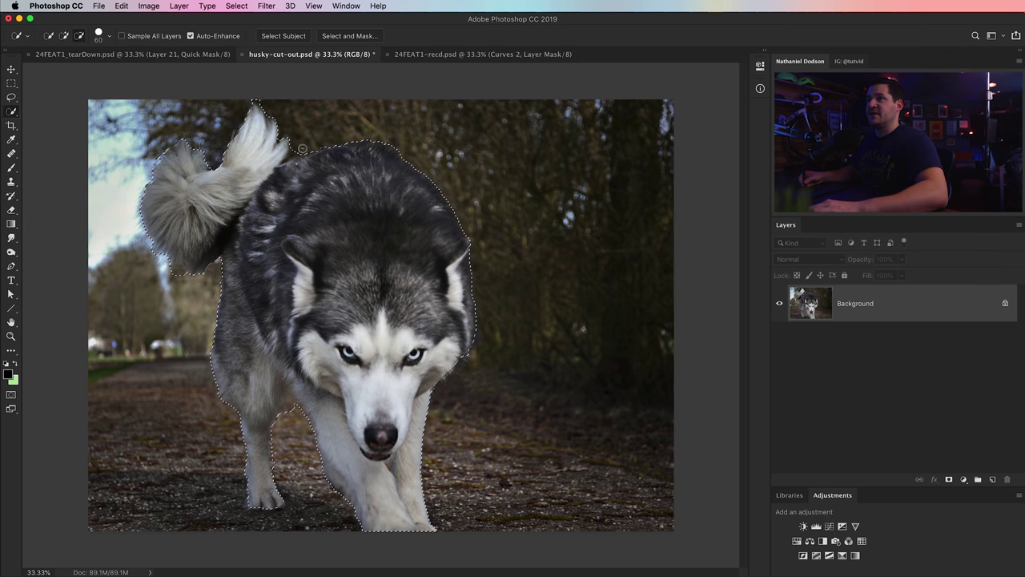
alt+click(302, 164)
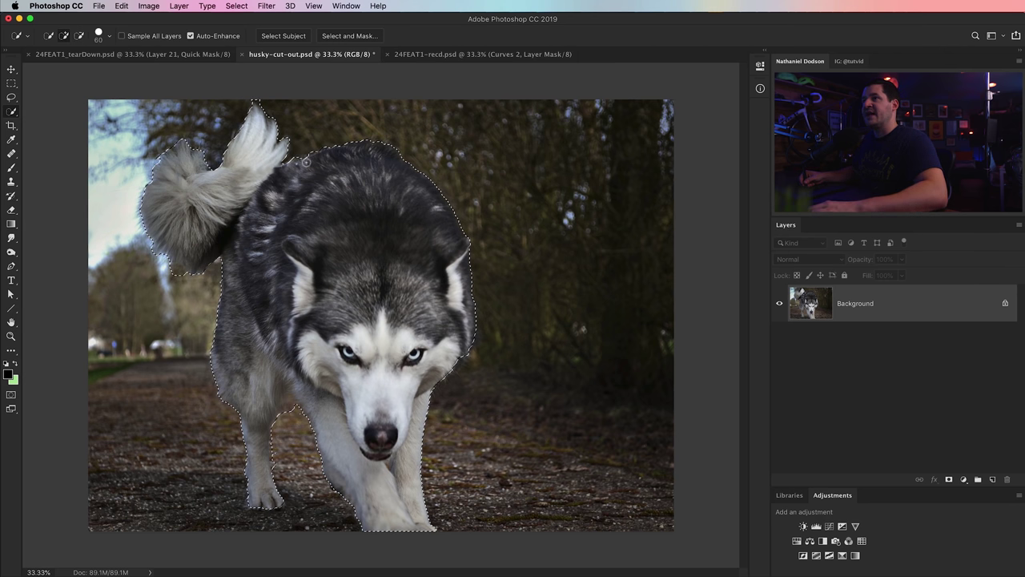
In Select and Mask, refine the fur edge around the fluffy grey tail tuft with a 175 px Refine Edge brush
click(349, 36)
key(z)
click(206, 247)
click(382, 309)
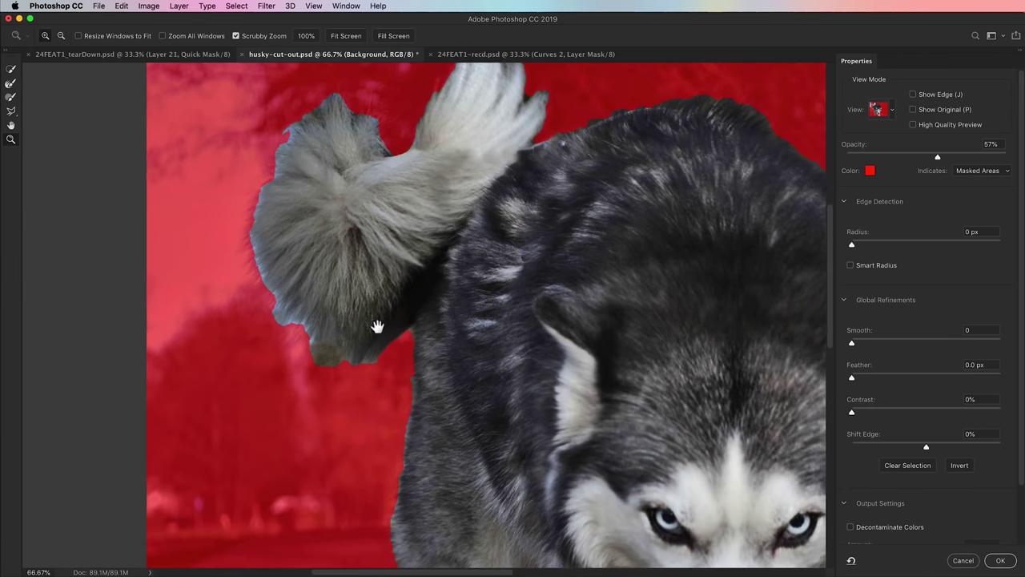
click(12, 83)
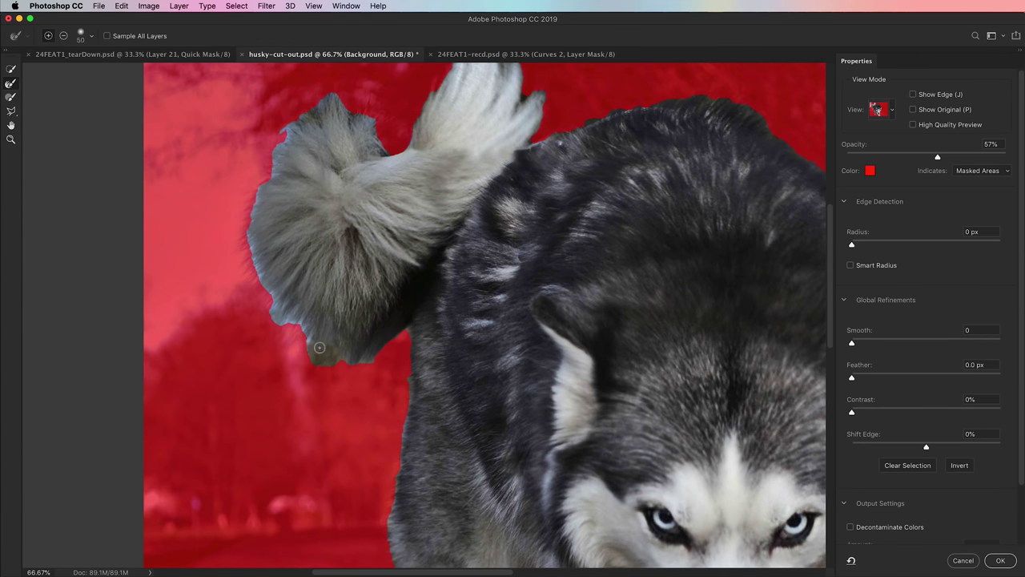
key(bracketright)
key(bracketright)
key(bracketright)
key(bracketright)
mouse_move(336, 372)
mouse_down()
mouse_move(323, 334)
mouse_move(316, 366)
mouse_move(280, 303)
mouse_move(270, 306)
mouse_move(269, 278)
mouse_move(242, 241)
mouse_move(316, 117)
mouse_move(342, 99)
mouse_move(319, 118)
mouse_move(353, 106)
mouse_move(377, 128)
mouse_move(389, 126)
mouse_move(371, 164)
mouse_up()
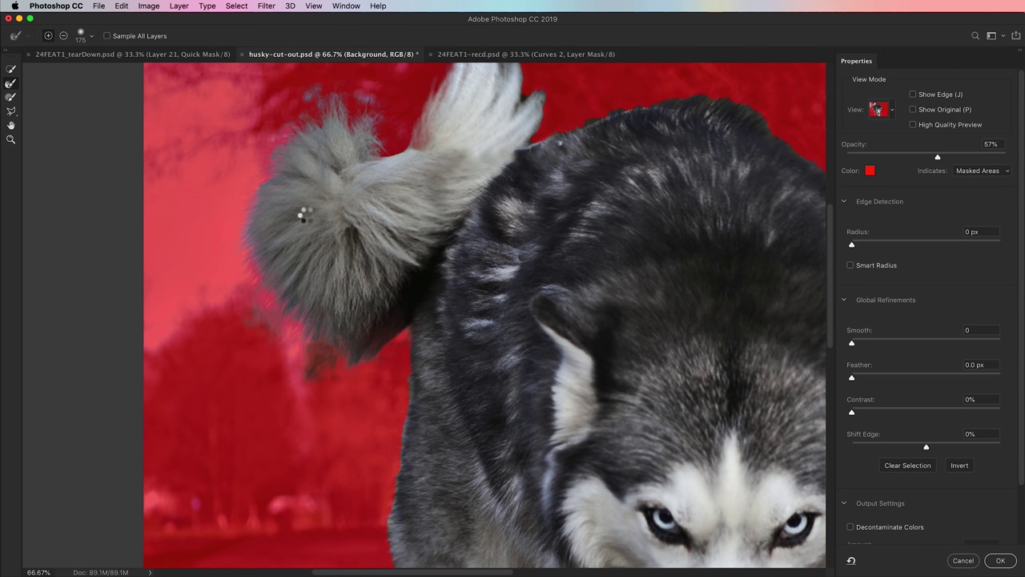
Refine the edge of the white upper part of the tail down to where it meets the back
scroll(302, 283, up, 5)
scroll(302, 284, right, 5)
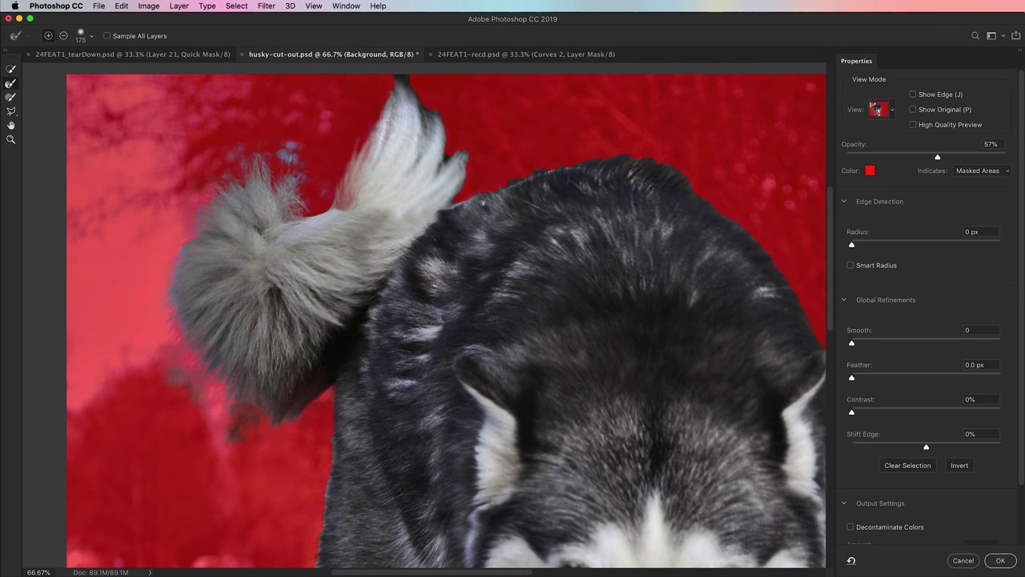
scroll(314, 293, up, 2)
scroll(314, 294, right, 1)
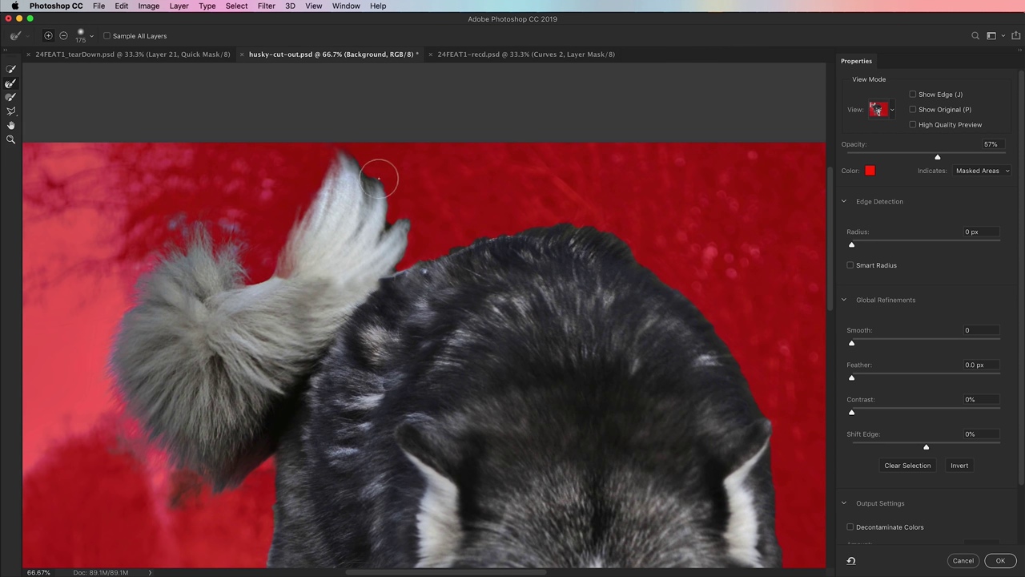
mouse_move(407, 221)
mouse_down()
mouse_move(414, 244)
mouse_move(408, 274)
mouse_move(454, 279)
mouse_move(424, 260)
mouse_up()
Reduce the Refine Edge brush to 80 px and refine the fur along the dog's back and the outer side of its head
key(bracketleft)
key(bracketleft)
key(bracketleft)
key(bracketleft)
key(bracketleft)
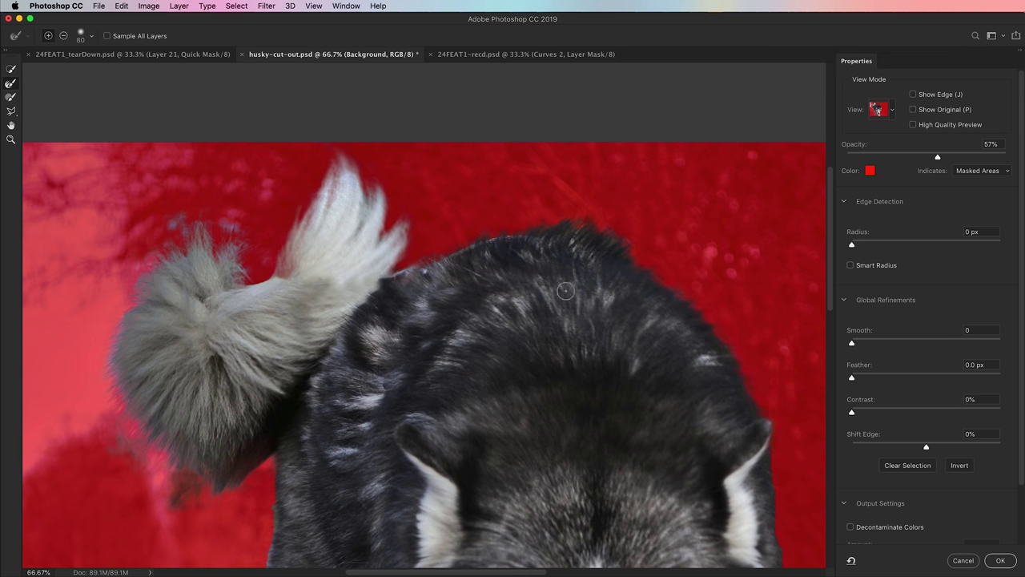
drag(517, 286, 449, 248)
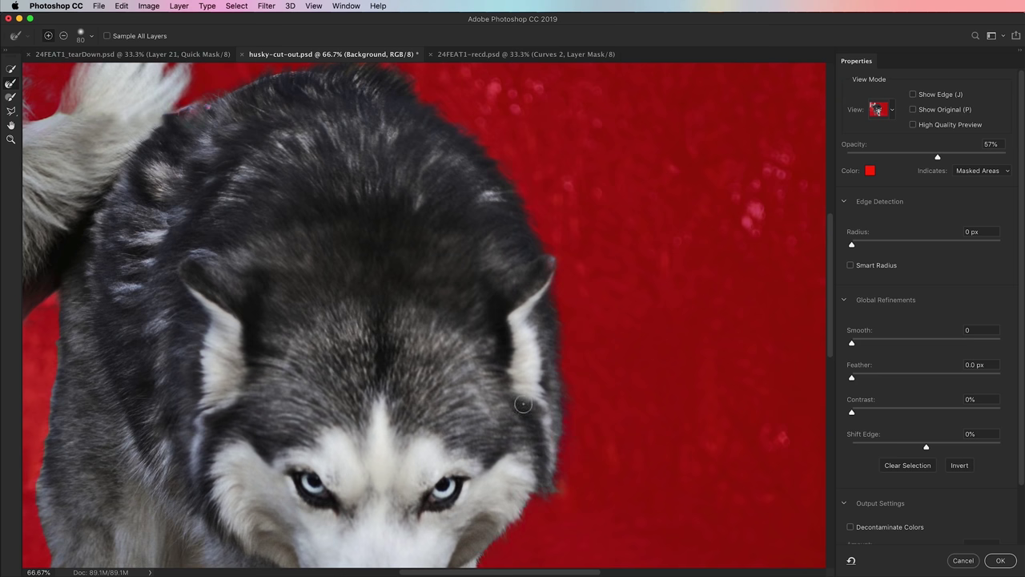
Refine the edges of the front legs, the hind leg and the hindquarters with the 80 px Refine Edge brush
scroll(525, 413, down, 5)
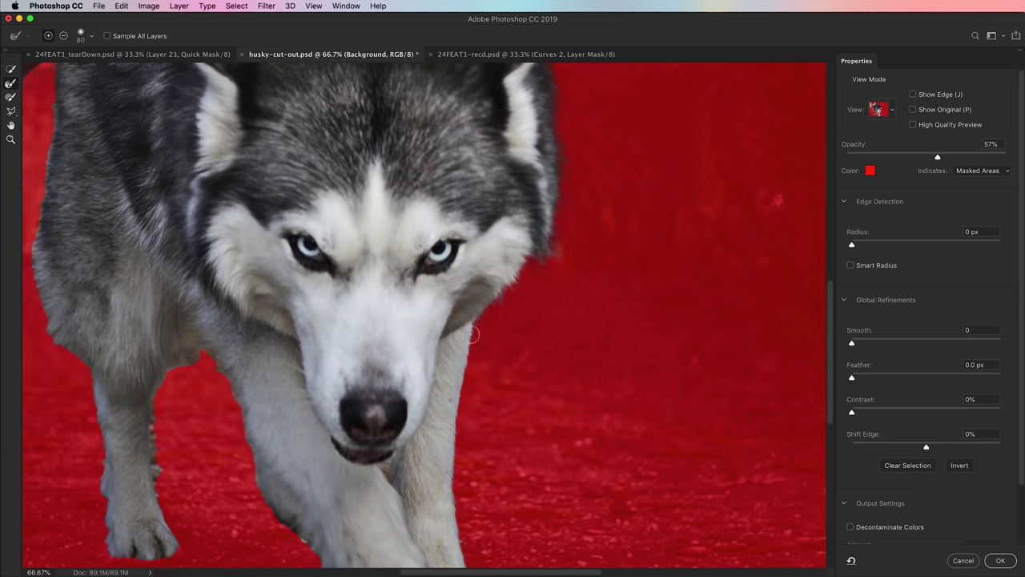
mouse_move(477, 424)
mouse_down()
mouse_move(453, 442)
mouse_move(442, 508)
mouse_up()
scroll(426, 505, down, 4)
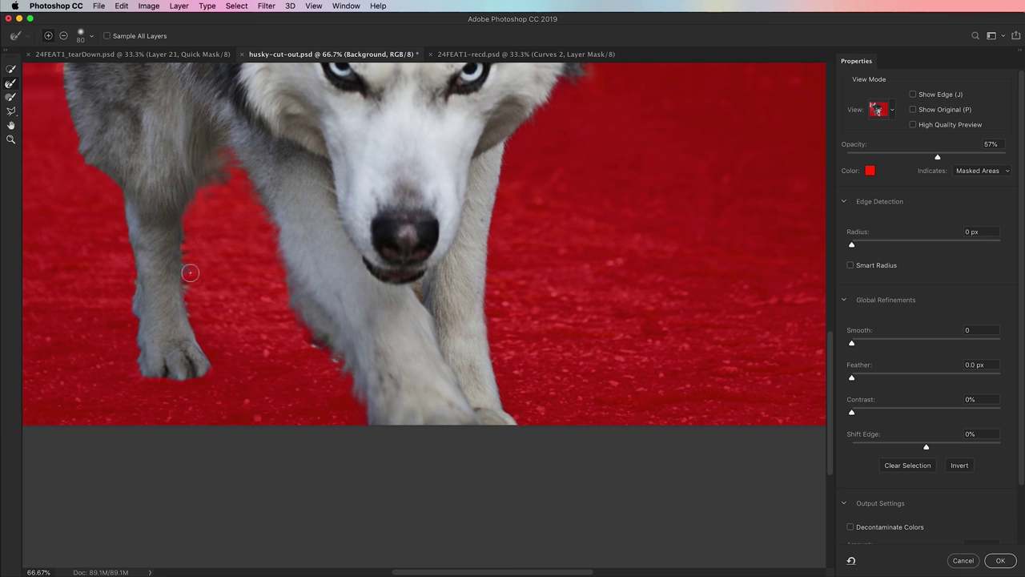
drag(201, 267, 350, 361)
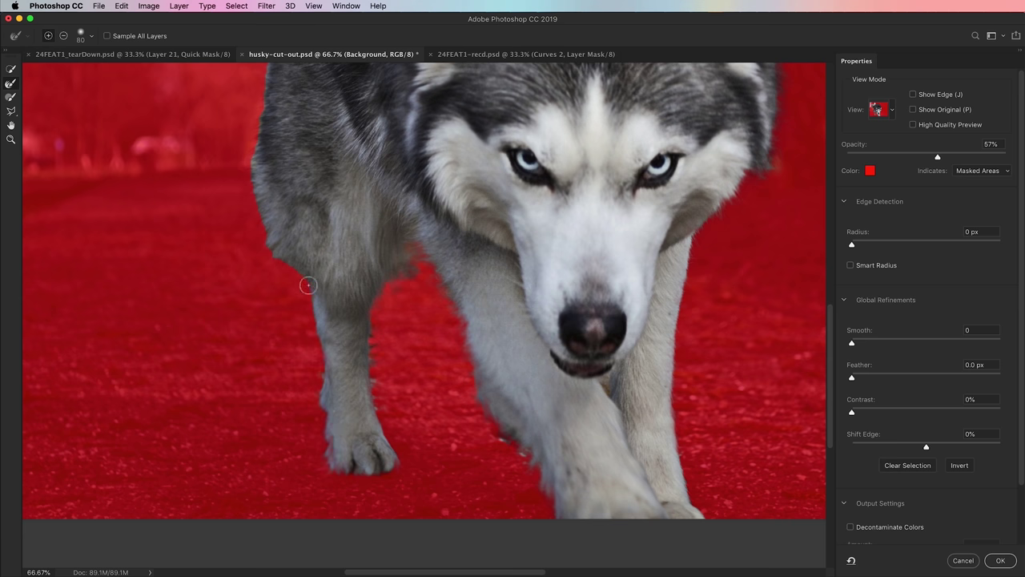
drag(264, 144, 346, 417)
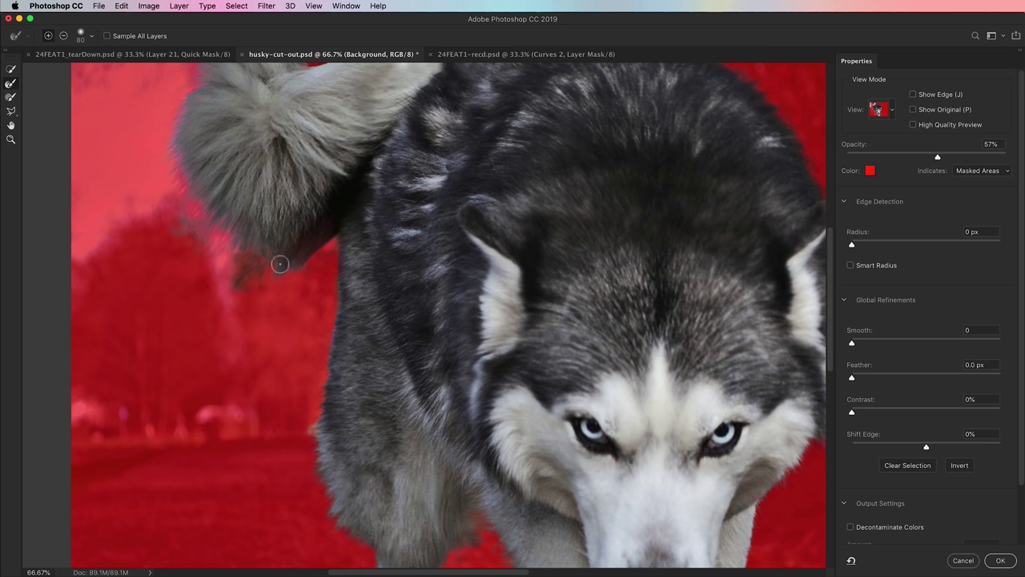
Subtract the background gap between the chin and the front legs using the 20 px Brush tool in Select and Mask
drag(556, 382, 379, 155)
key(z)
drag(466, 352, 486, 366)
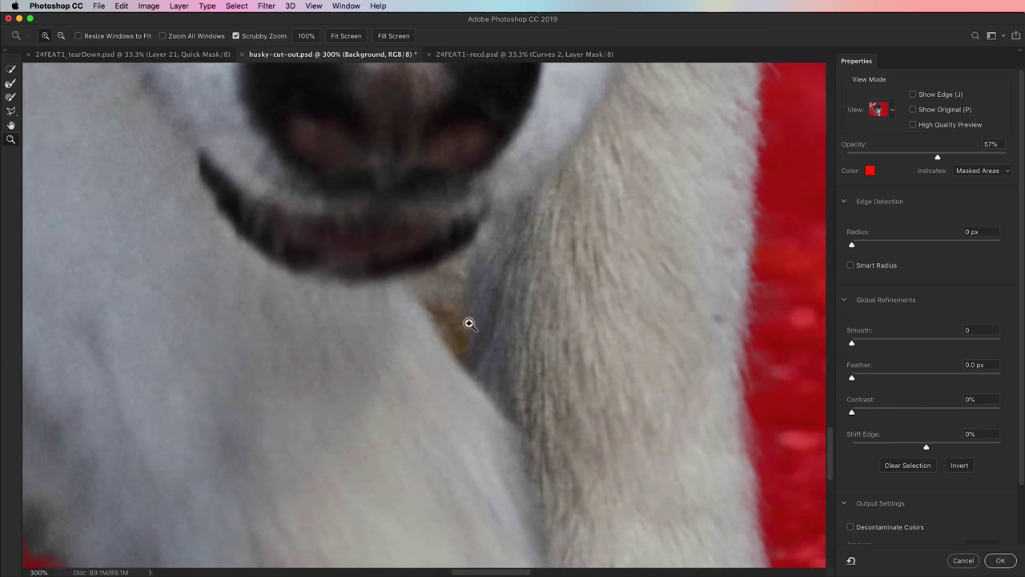
click(11, 98)
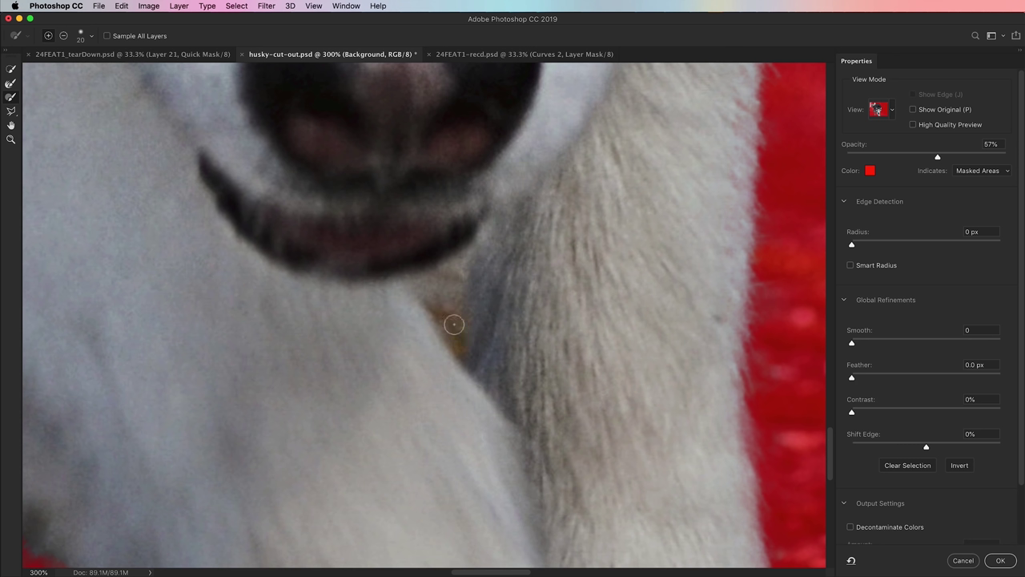
mouse_move(447, 328)
mouse_down()
mouse_move(475, 372)
mouse_move(521, 218)
mouse_move(451, 283)
mouse_move(472, 284)
mouse_move(460, 305)
mouse_move(478, 325)
mouse_move(488, 306)
mouse_move(492, 317)
mouse_move(511, 239)
mouse_up()
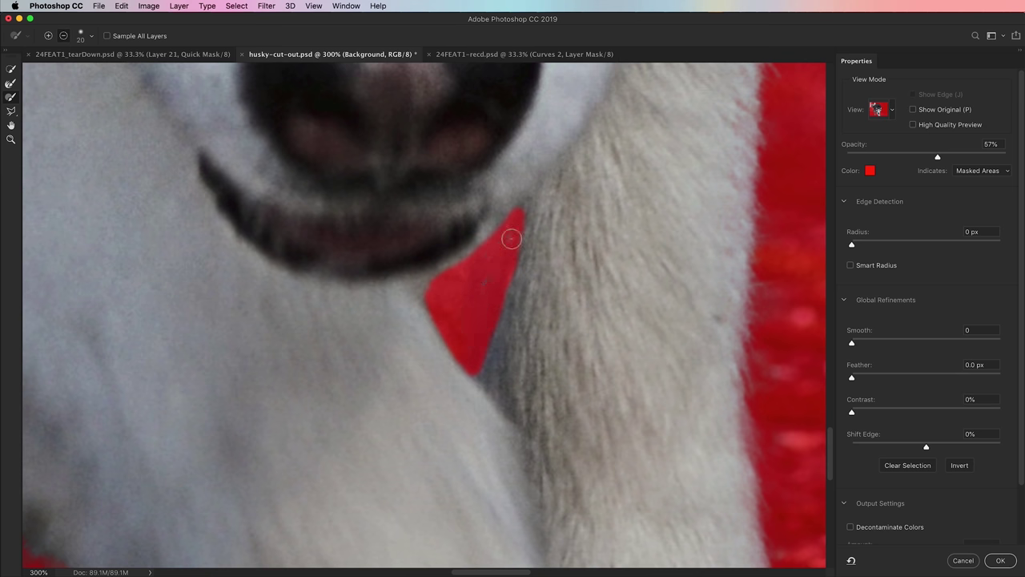
mouse_move(478, 310)
mouse_down()
mouse_move(480, 362)
mouse_move(492, 363)
mouse_move(442, 297)
mouse_move(507, 230)
mouse_up()
Check the whole refined cut-out, then output it as a new layer with a layer mask
key(ctrl+minus)
key(ctrl+minus)
key(ctrl+minus)
key(ctrl+minus)
key(ctrl+minus)
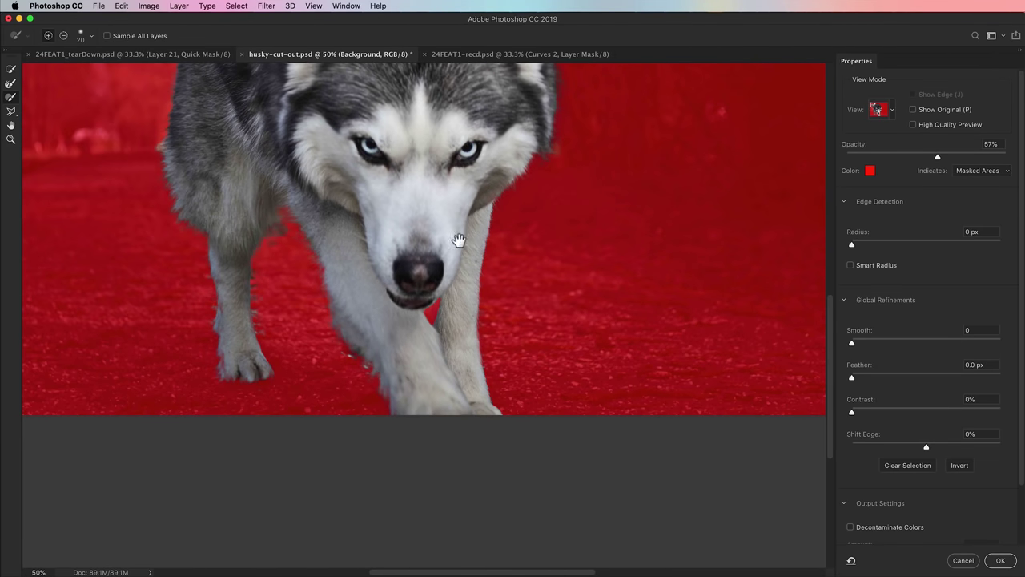
scroll(458, 240, up, 10)
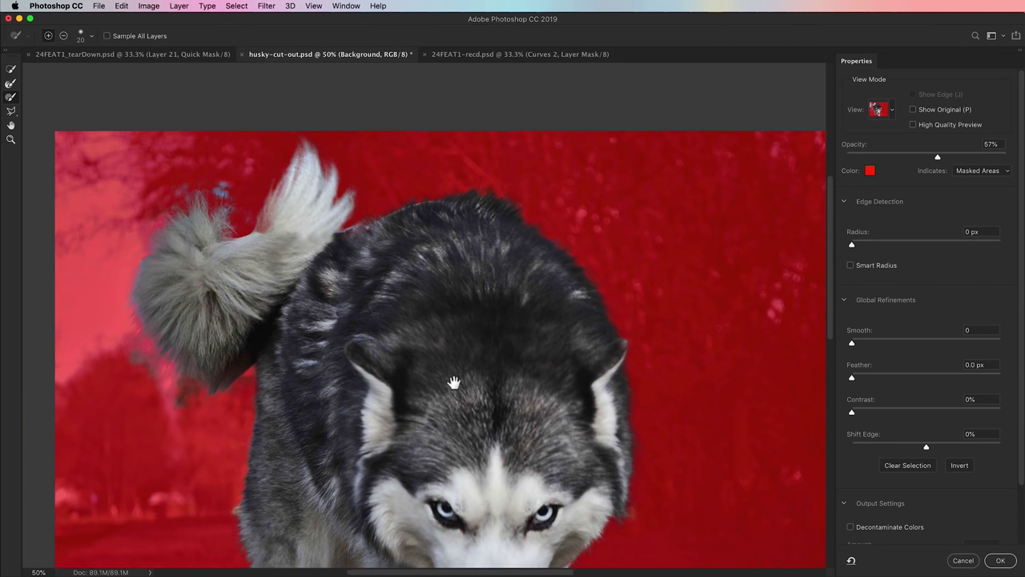
mouse_move(454, 382)
mouse_down()
mouse_move(494, 257)
mouse_move(470, 205)
mouse_up()
key(ctrl+minus)
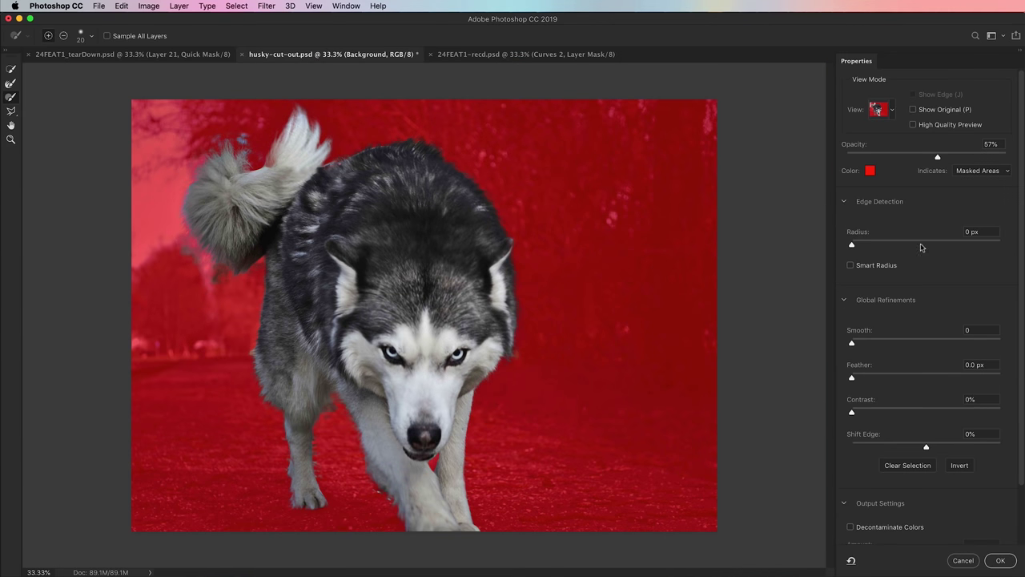
drag(1017, 464, 1014, 545)
click(930, 512)
click(933, 535)
click(1001, 560)
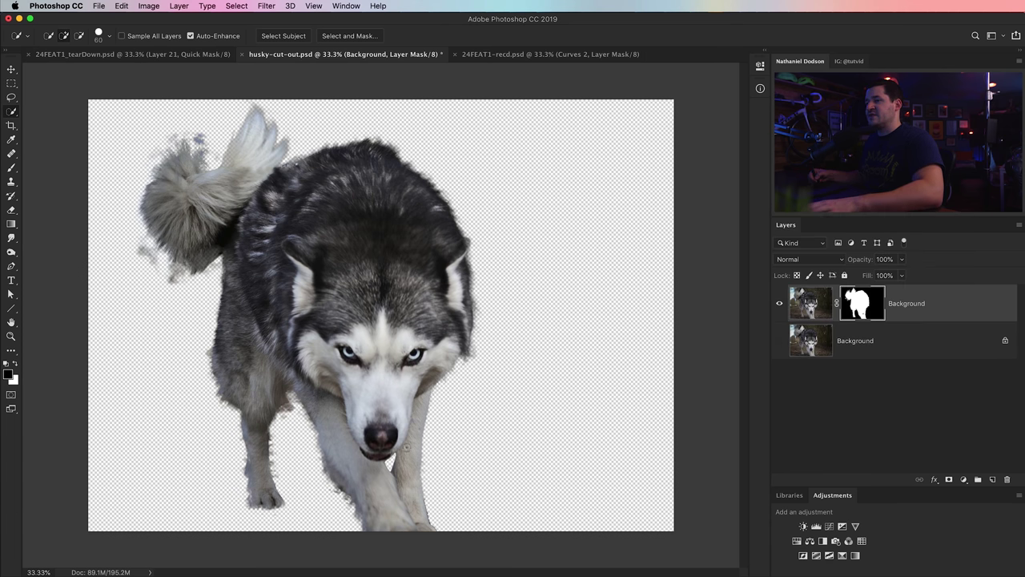
Paint black at 100% opacity on the layer mask over the stray background patches beneath the tail tuft
key(z)
drag(173, 258, 272, 283)
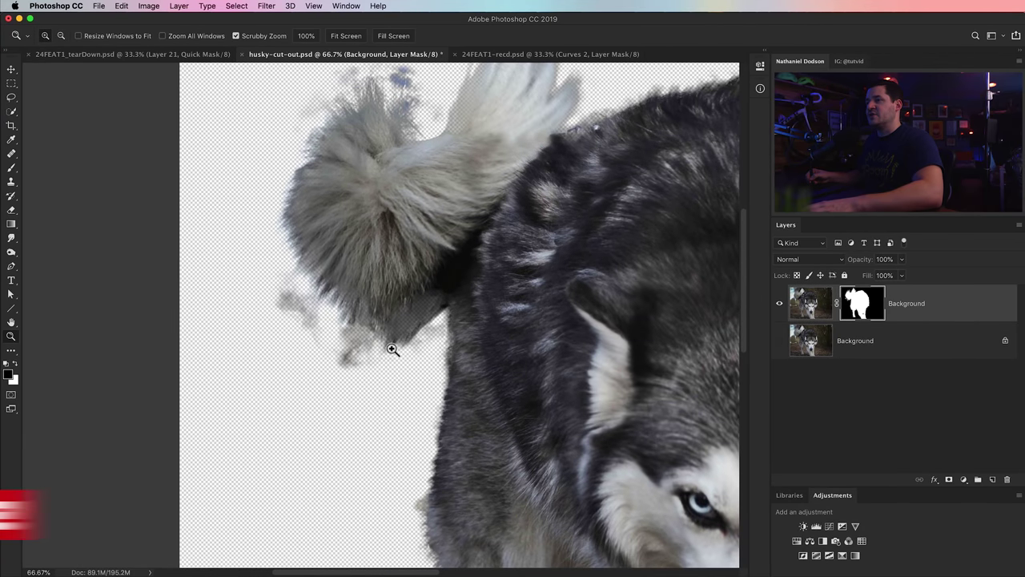
click(10, 168)
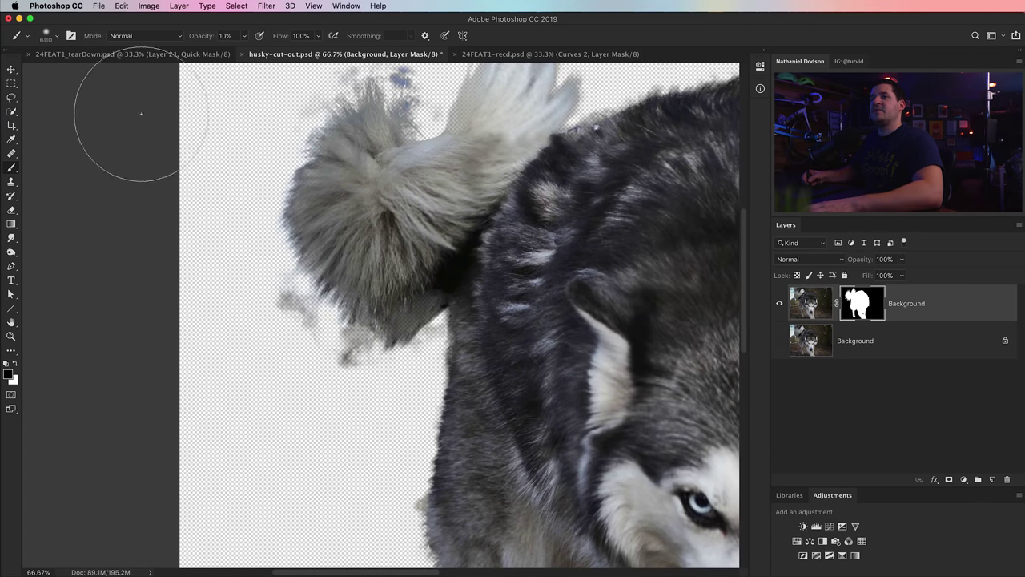
key(0)
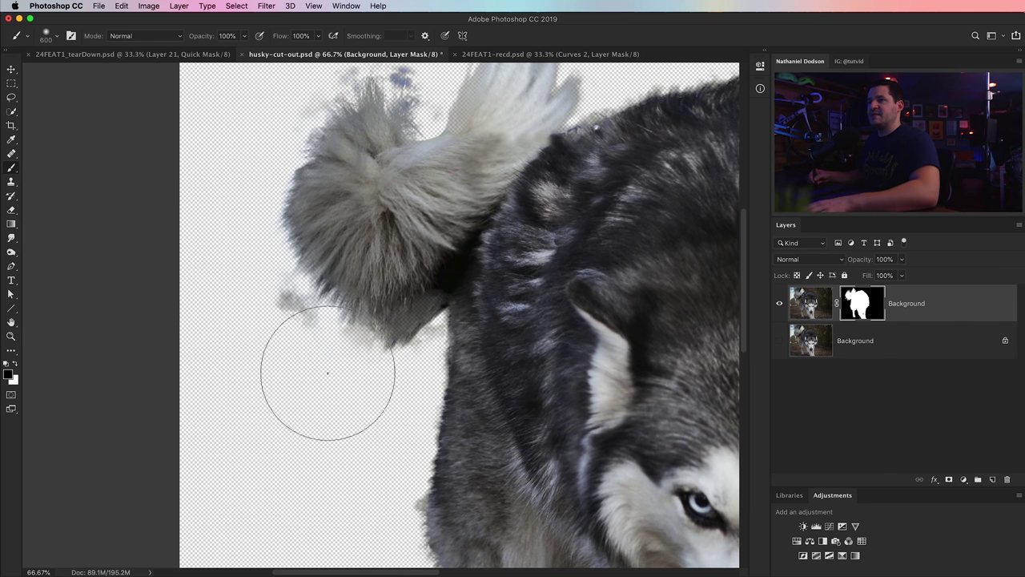
key(bracketleft)
key(bracketleft)
key(bracketleft)
key(bracketleft)
drag(302, 309, 281, 286)
Reduce the brush to 125 px and mask out the leftover background specks around the hindquarters and the top of the tail
key(bracketleft)
key(bracketleft)
key(bracketleft)
key(bracketleft)
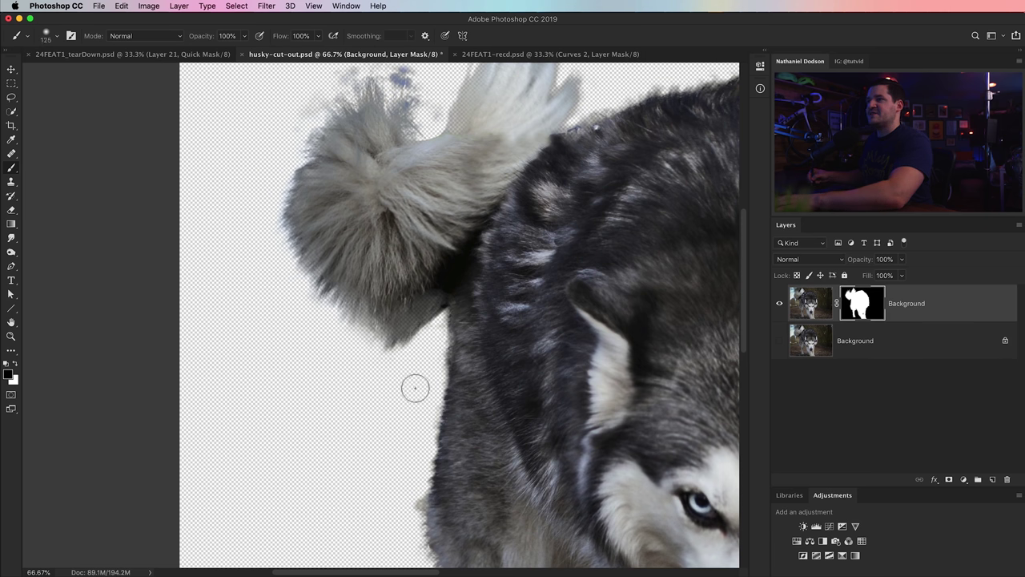
drag(457, 210, 446, 400)
mouse_move(434, 302)
mouse_down()
mouse_move(410, 258)
mouse_move(405, 280)
mouse_move(351, 274)
mouse_up()
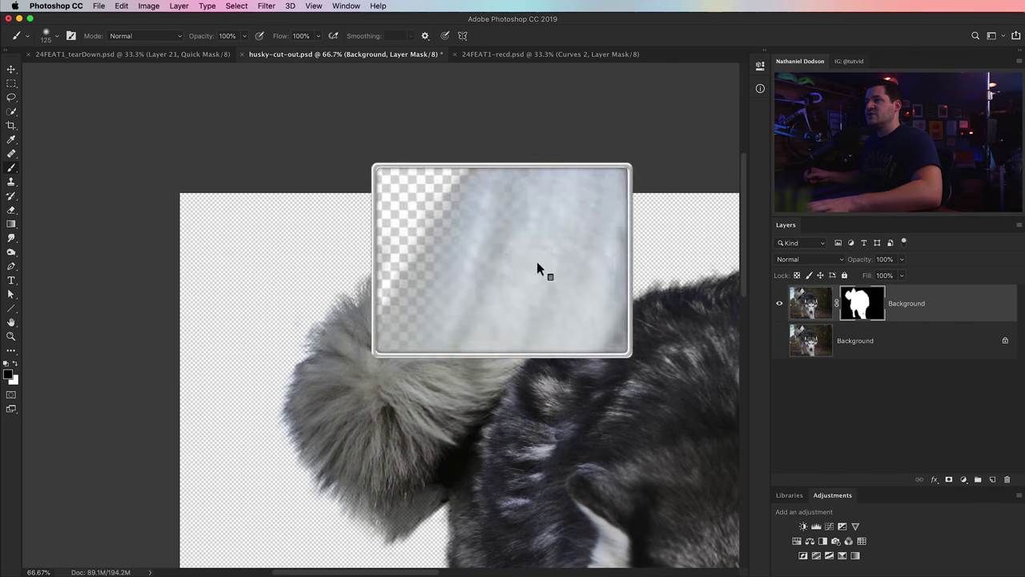
drag(584, 338, 454, 349)
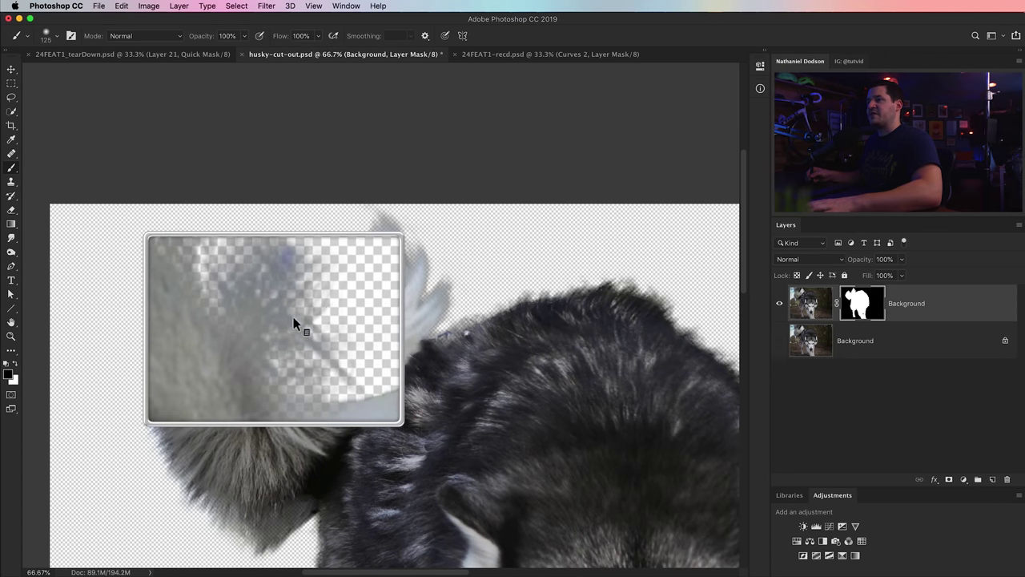
Paint black on the mask to remove the background remnants between the legs and around the hind leg and paw
key(x)
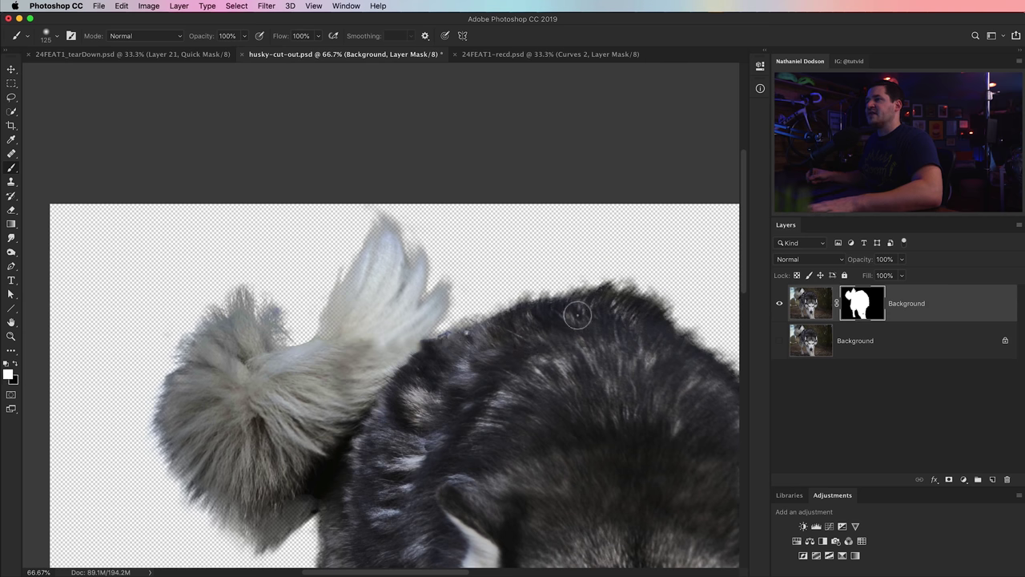
mouse_move(617, 395)
mouse_down()
mouse_move(467, 345)
mouse_move(483, 238)
mouse_move(503, 238)
mouse_move(578, 140)
mouse_up()
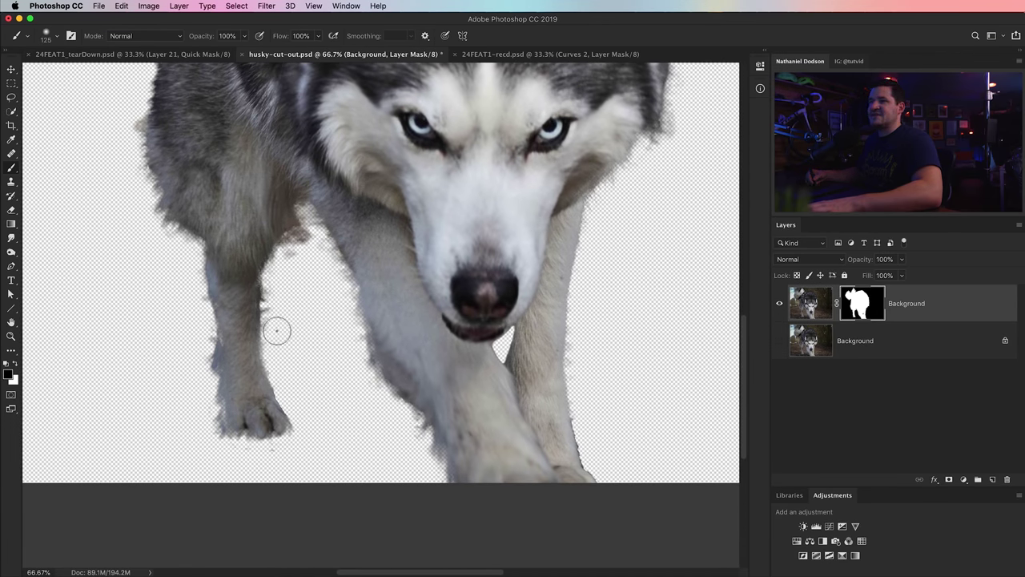
mouse_move(279, 291)
mouse_down()
mouse_move(294, 253)
mouse_move(309, 250)
mouse_move(288, 285)
mouse_up()
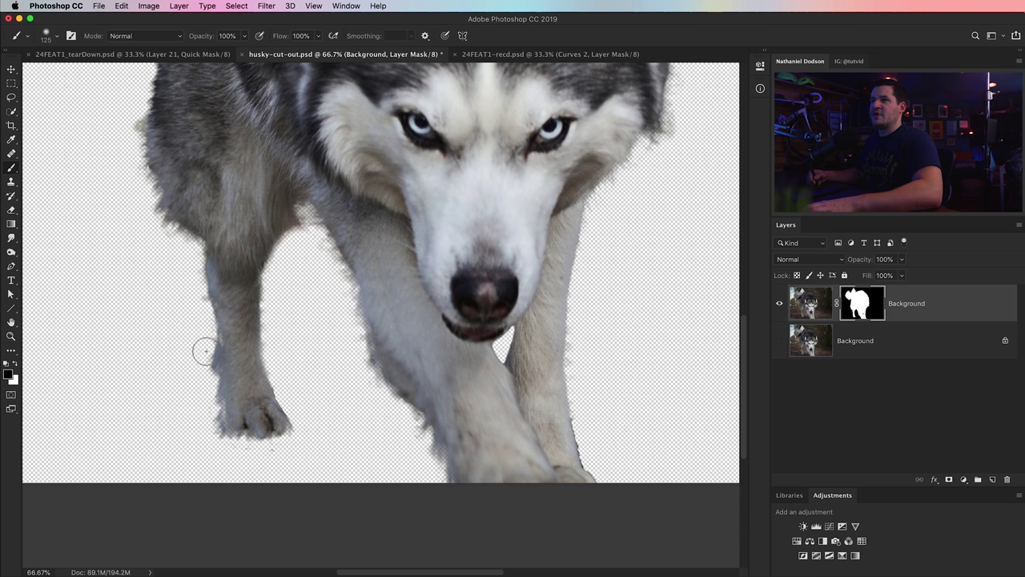
drag(217, 439, 258, 465)
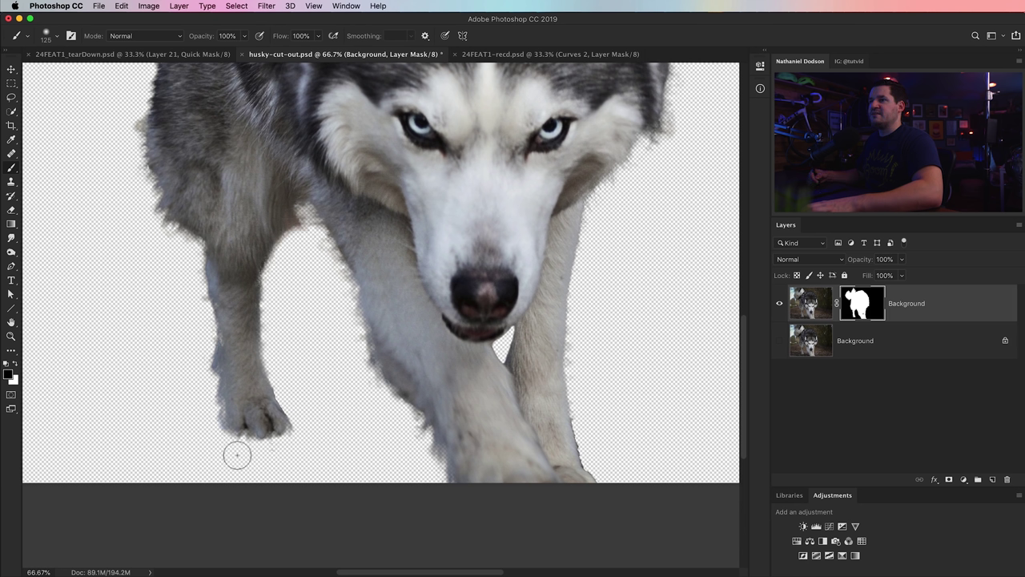
Reduce the brush to 45 px, mask out the specks beneath the hind paw, and touch up the gap under the chin
key(bracketleft)
key(bracketleft)
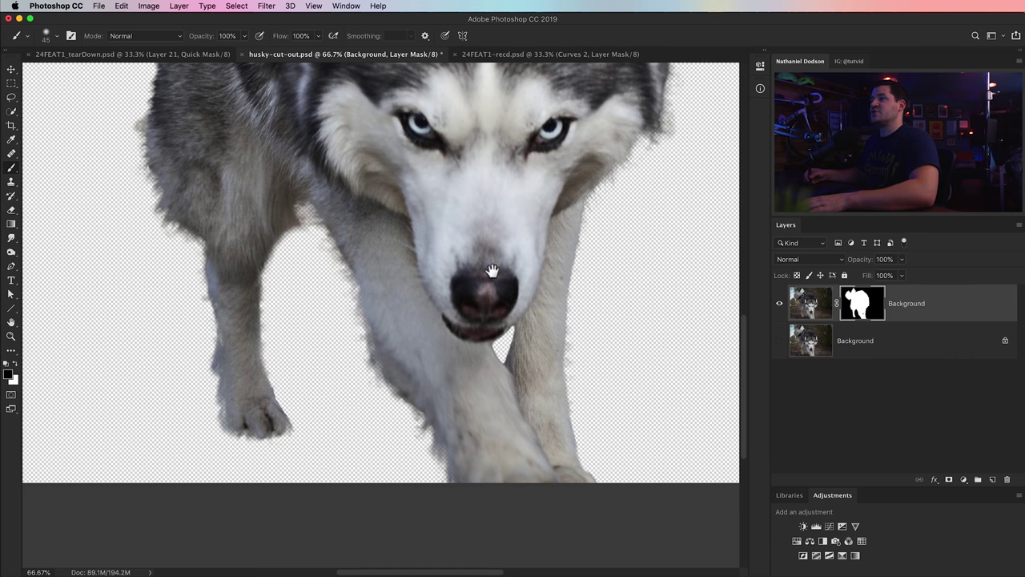
drag(409, 307, 435, 393)
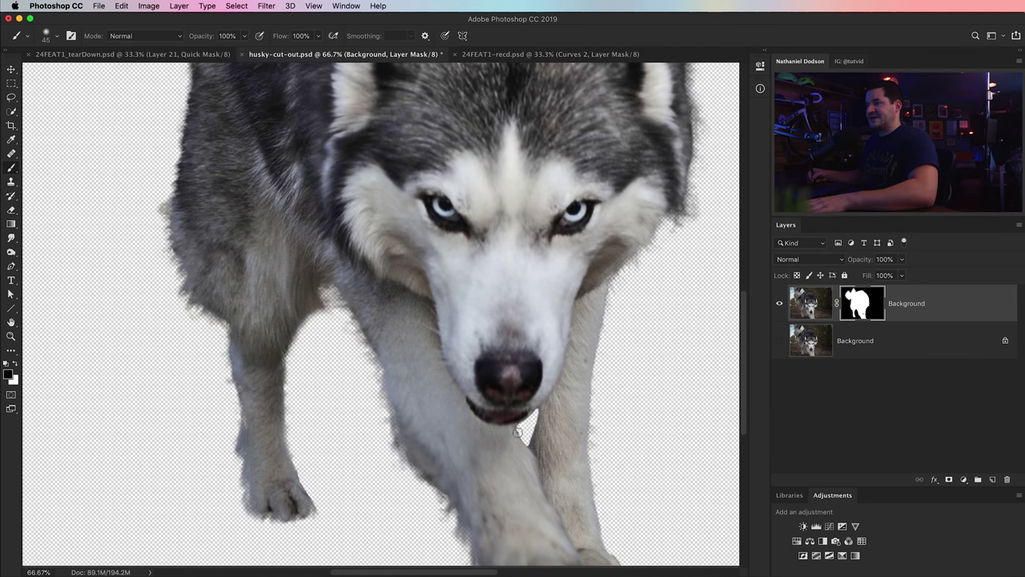
key(x)
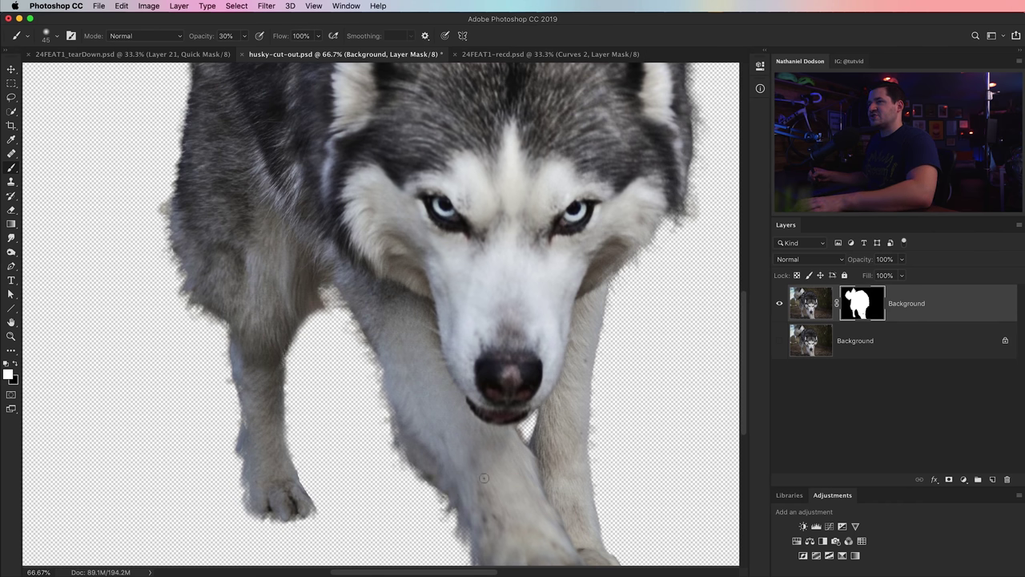
Enlarge the brush to 90 px and refine the mask along the fur edges of the body and tail at 30% opacity
key(bracketright)
key(bracketright)
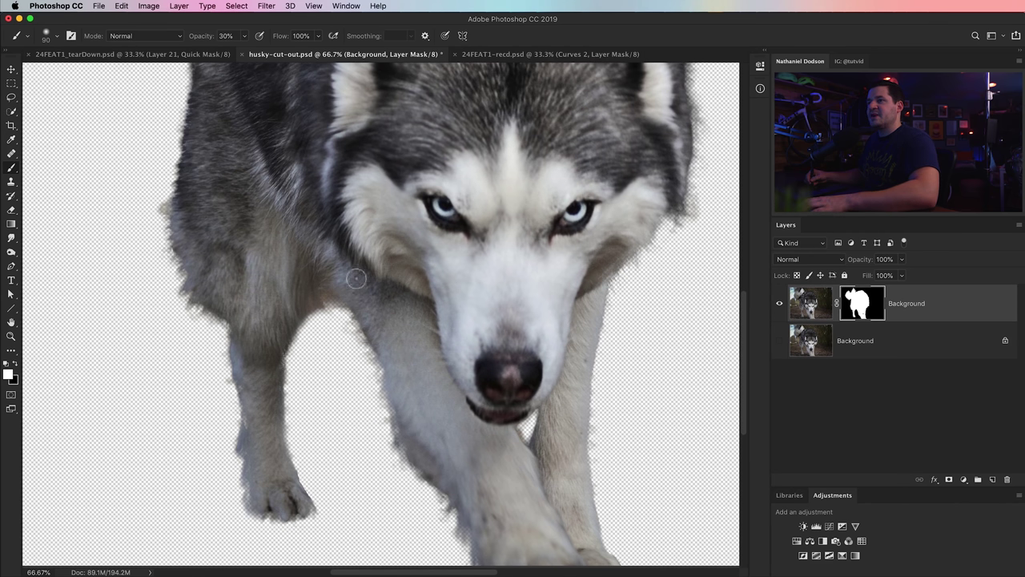
drag(262, 243, 331, 374)
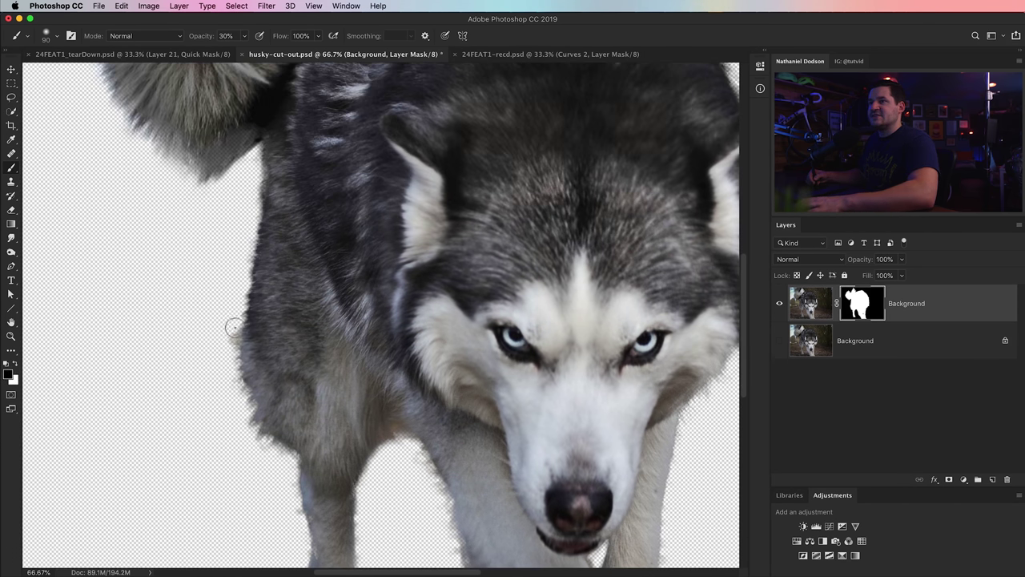
drag(229, 278, 258, 480)
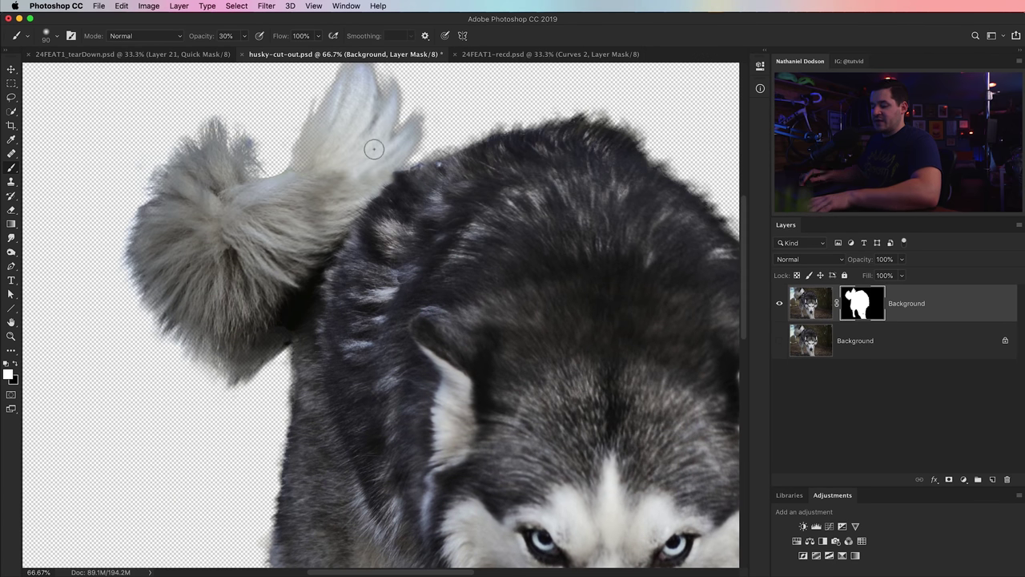
key(super+minus)
key(super+minus)
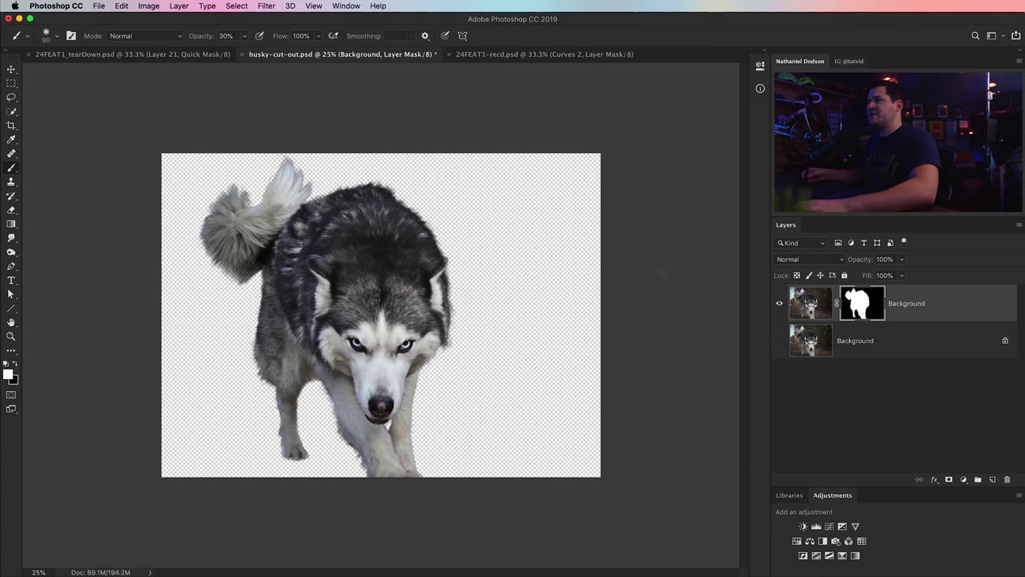
Copy the masked husky layer into the 24FEAT1-recd.psd composite above Curves 2 and reposition it over the landscape
click(811, 302)
key(v)
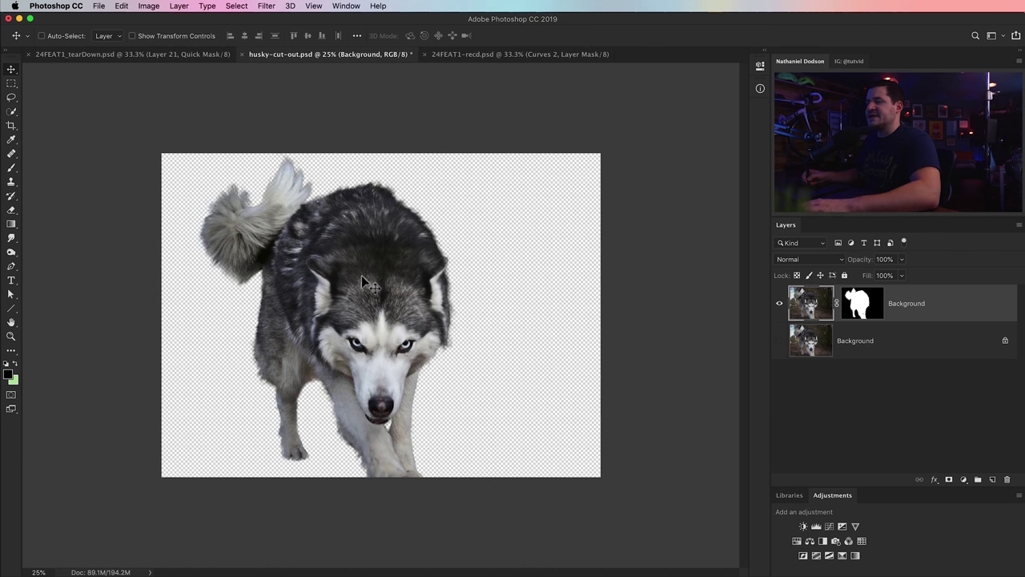
drag(361, 275, 410, 252)
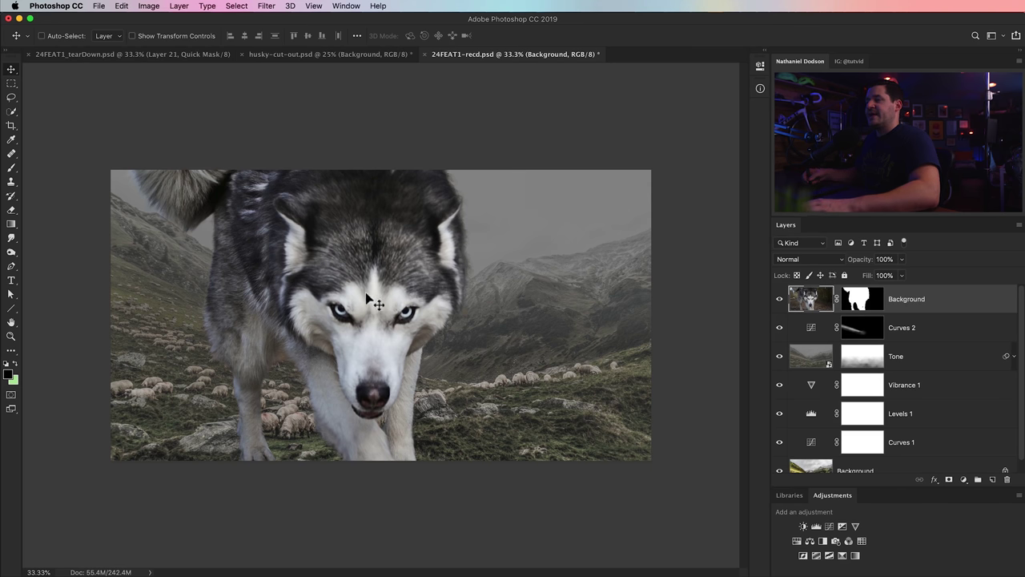
drag(473, 297, 414, 349)
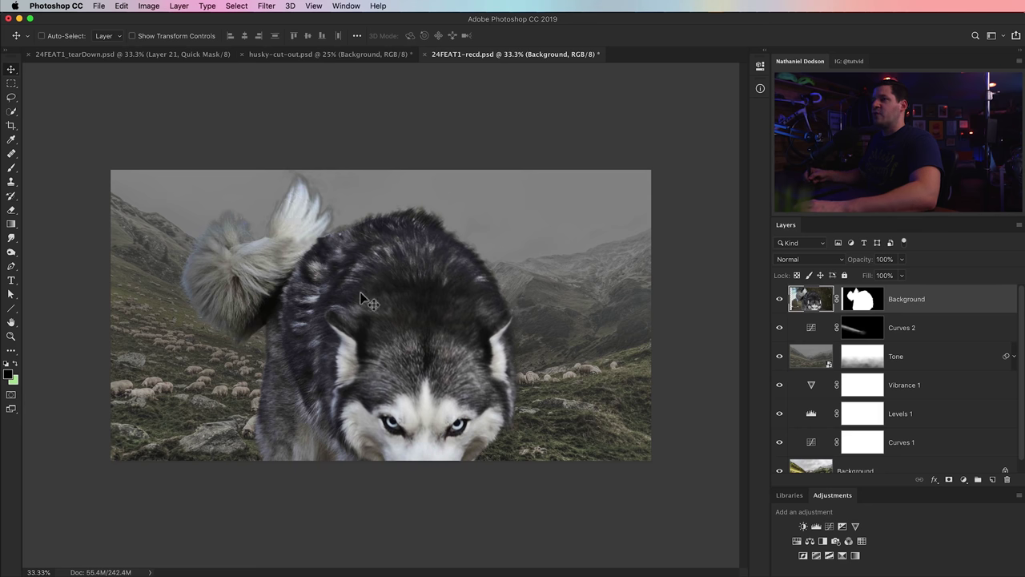
drag(411, 343, 409, 254)
Scale the husky layer to 58.64% and centre it above the foreground sheep
key(ctrl+t)
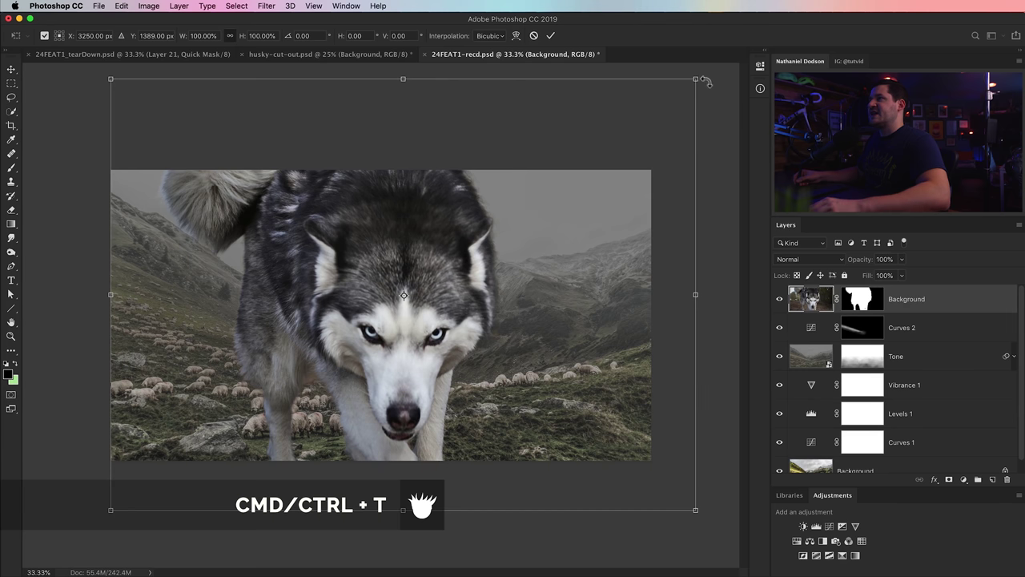
drag(680, 97, 586, 185)
drag(398, 231, 378, 230)
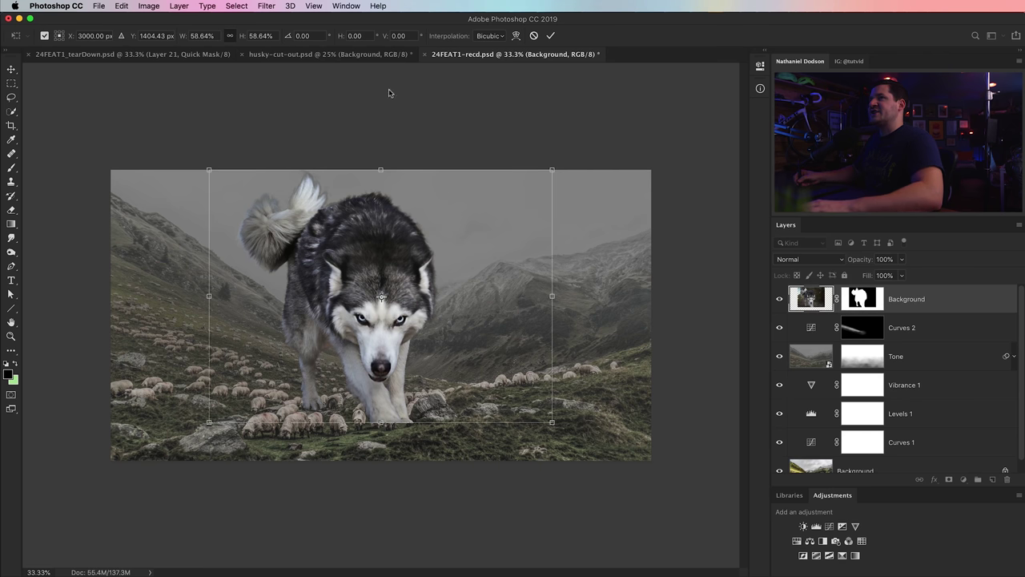
click(549, 36)
click(332, 54)
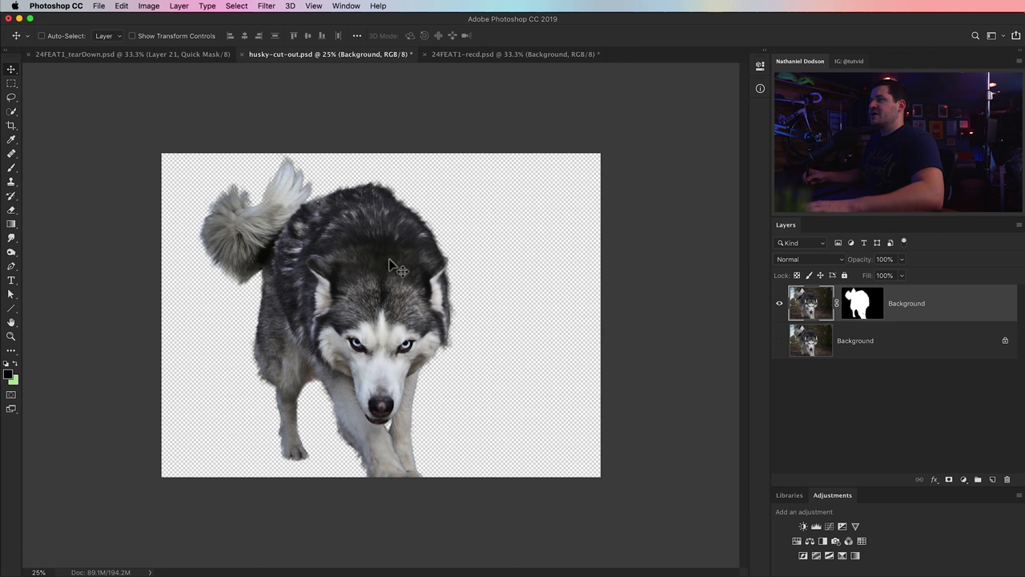
drag(869, 306, 551, 170)
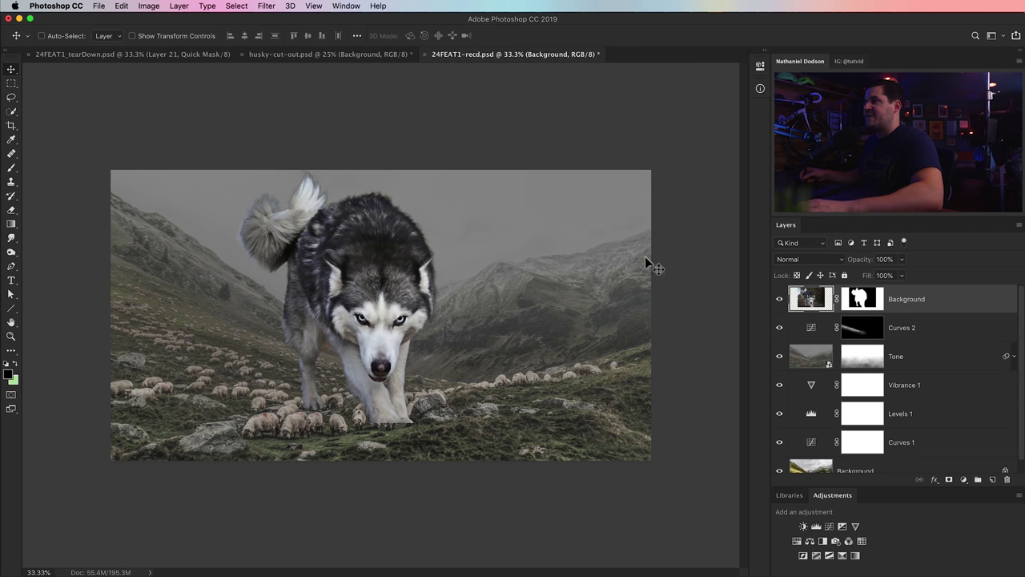
Move the husky up and left onto the far hillside, scale it to 104.97% by 104.76%, and rotate it -1.41°
drag(376, 277, 300, 254)
key(ctrl+t)
drag(518, 237, 508, 213)
mouse_move(333, 282)
mouse_down()
mouse_move(335, 260)
mouse_move(318, 252)
mouse_move(310, 259)
mouse_move(330, 275)
mouse_up()
drag(481, 97, 495, 80)
drag(327, 254, 344, 265)
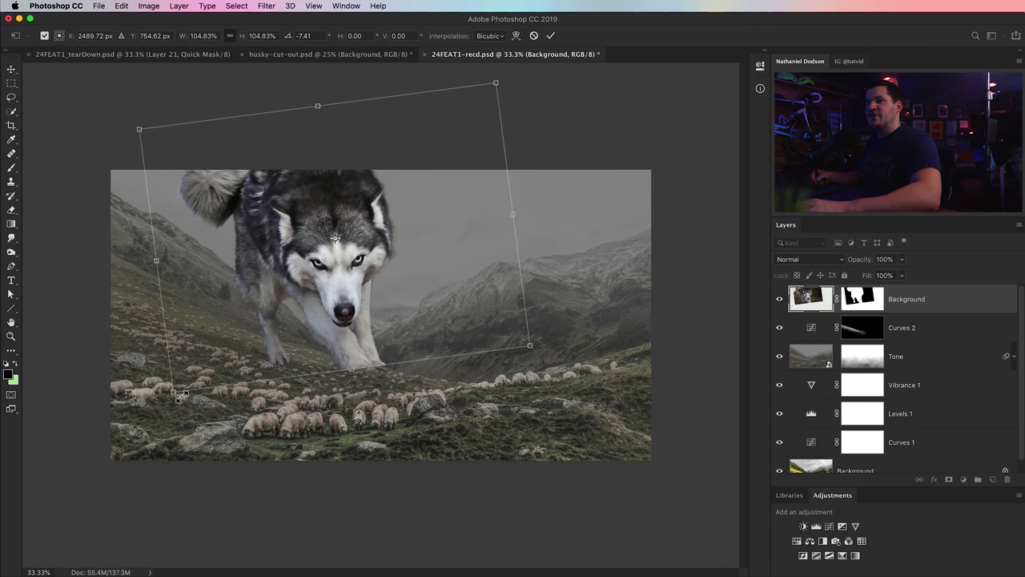
drag(175, 393, 176, 386)
drag(353, 370, 354, 370)
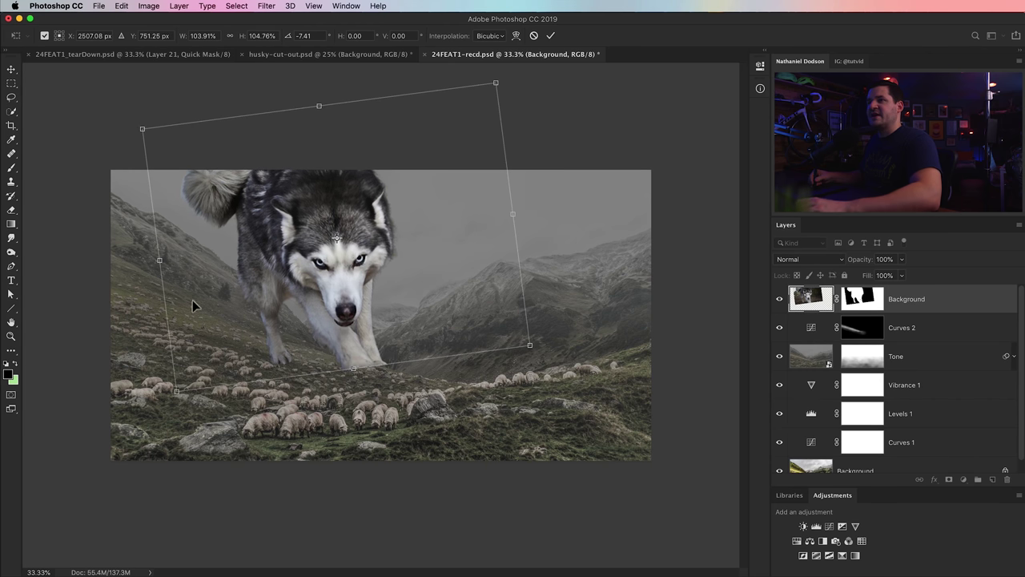
drag(164, 262, 157, 238)
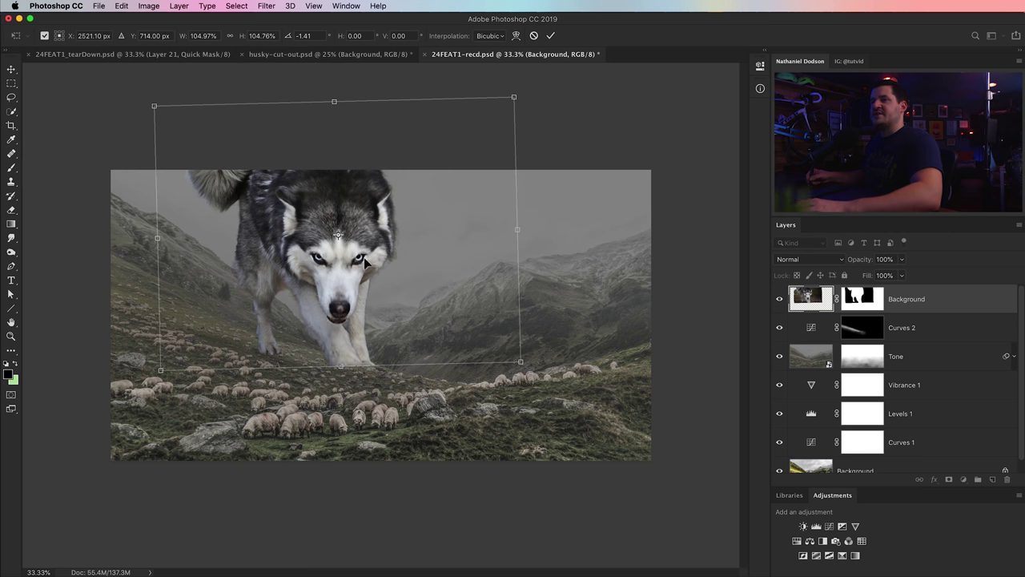
click(551, 36)
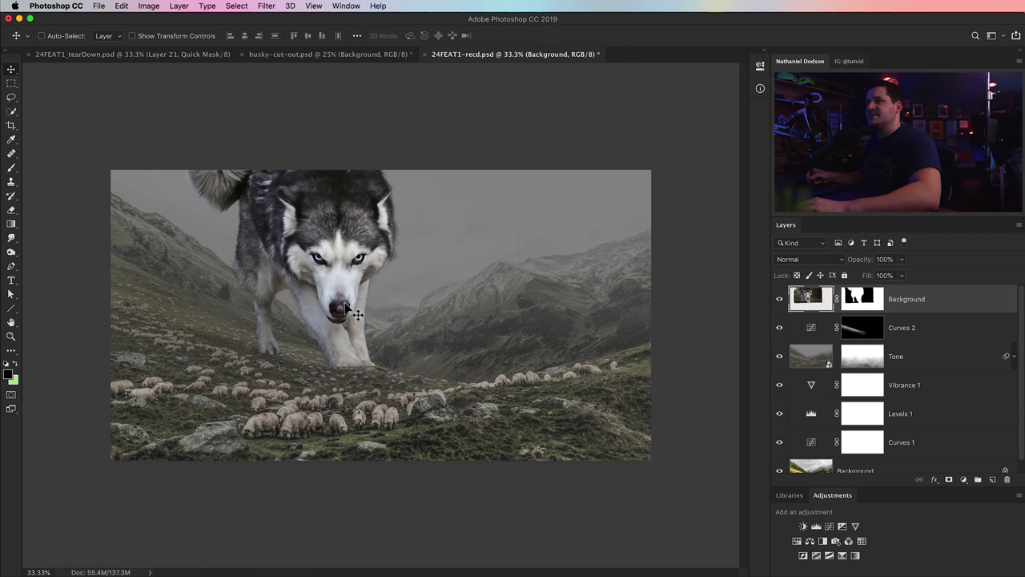
Fill the white areas of the husky's layer mask outside the old image frame with black, using rectangular selections, and return to the composite
alt+click(869, 304)
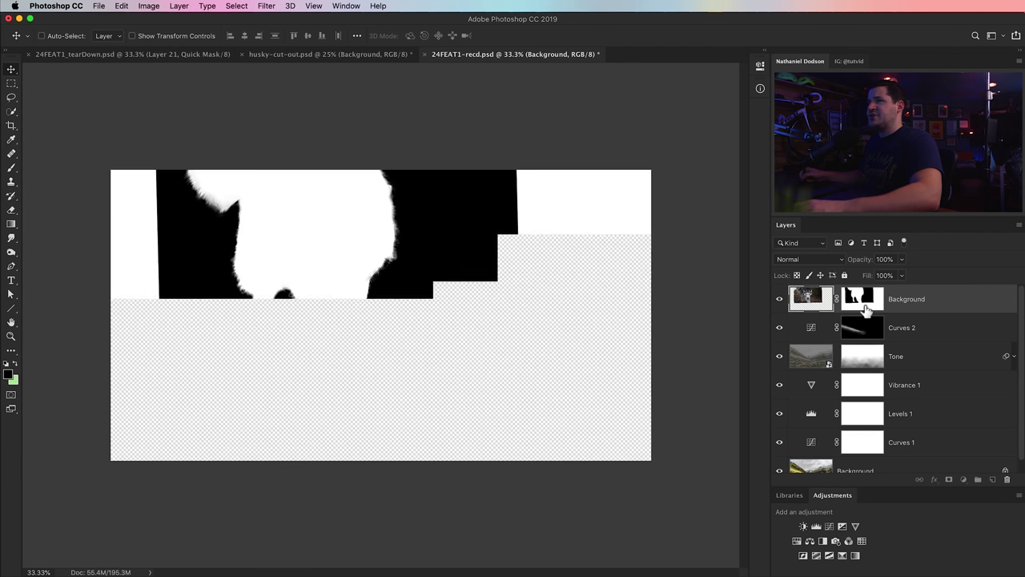
click(11, 83)
drag(83, 143, 172, 491)
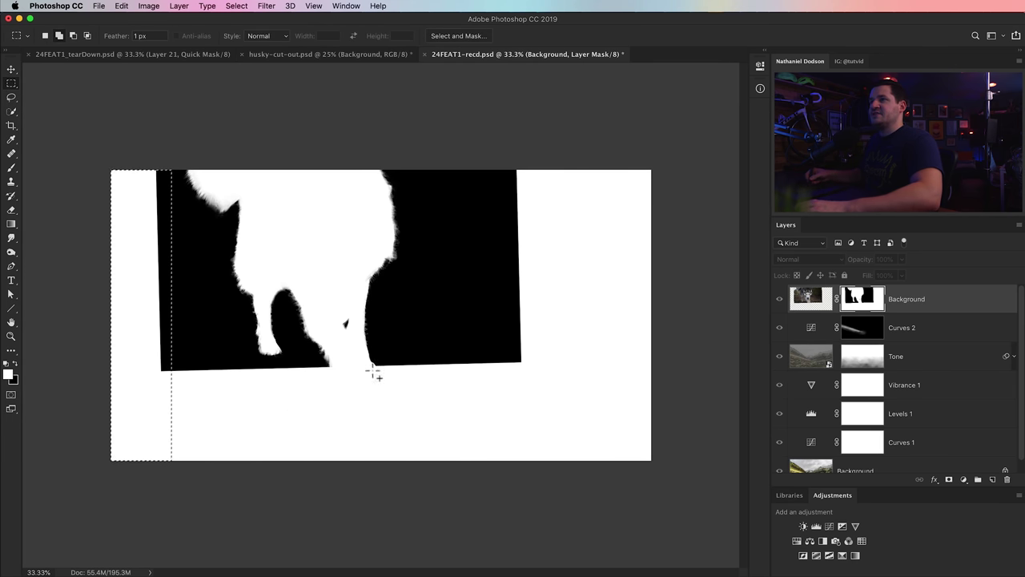
drag(502, 141, 19, 374)
drag(393, 360, 513, 392)
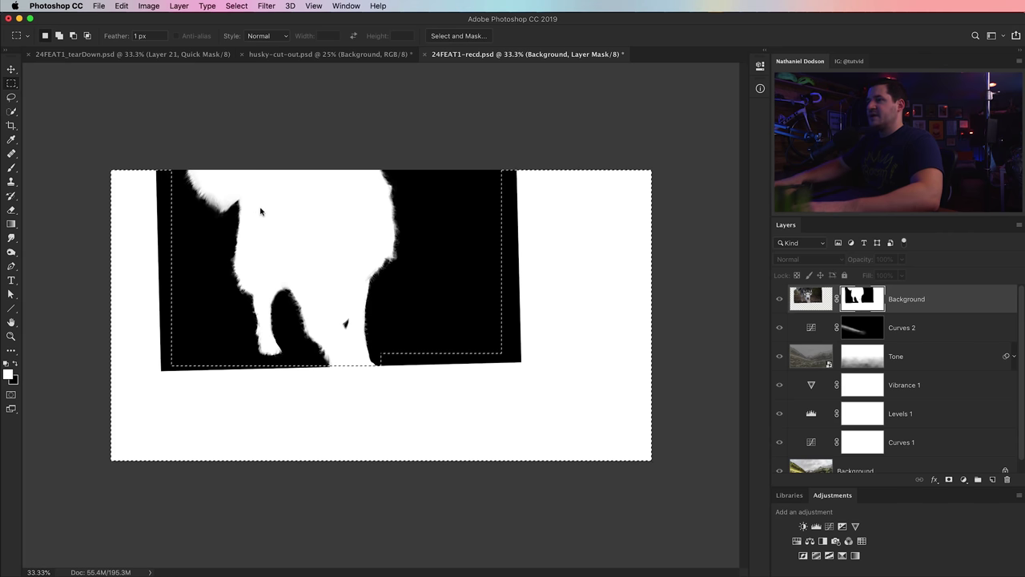
key(super+BackSpace)
key(super+d)
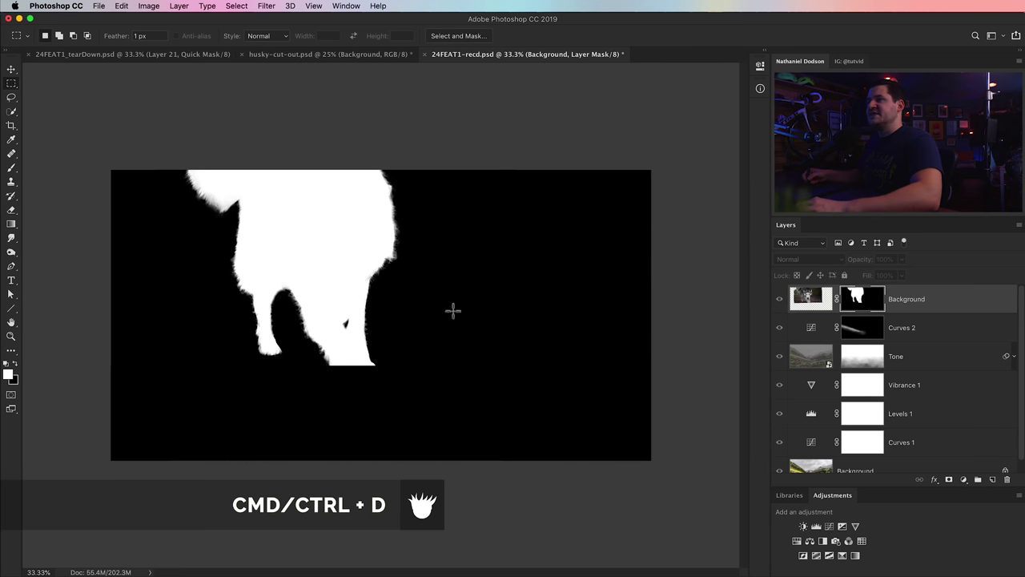
alt+click(872, 305)
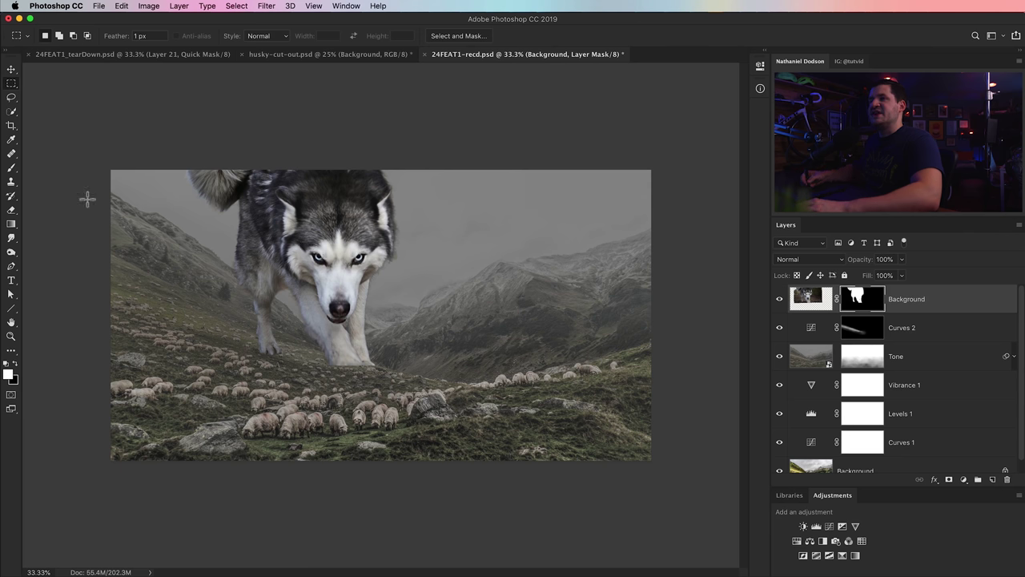
Set the Brush to Soft Light mode at 50% opacity for refining the husky's layer mask
click(20, 168)
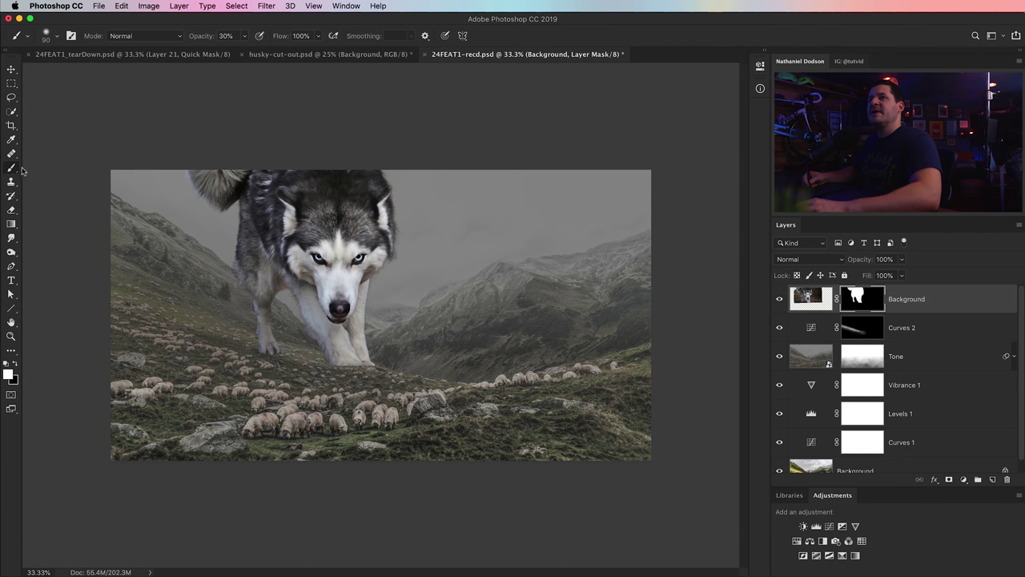
click(162, 36)
click(134, 192)
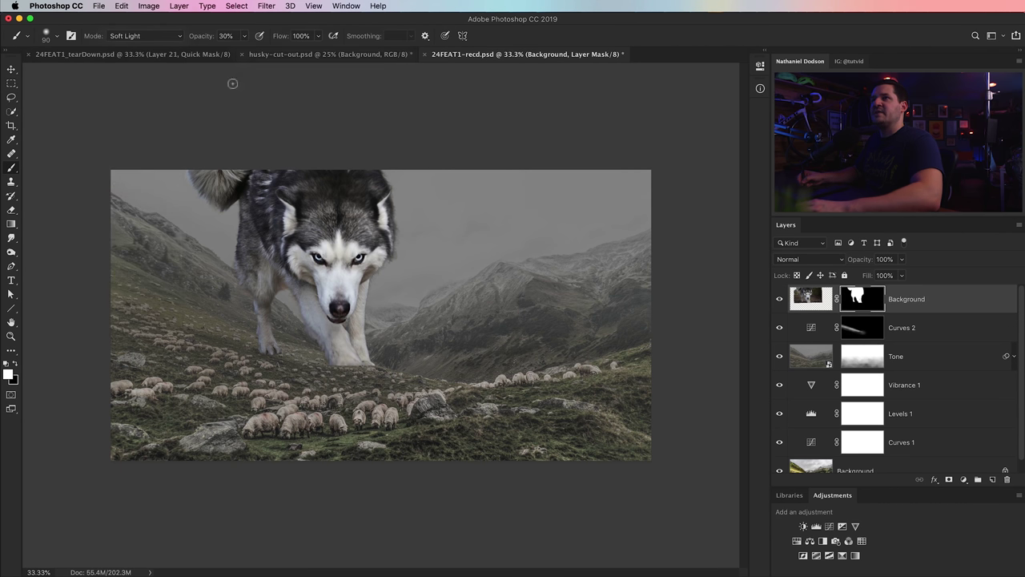
key(5)
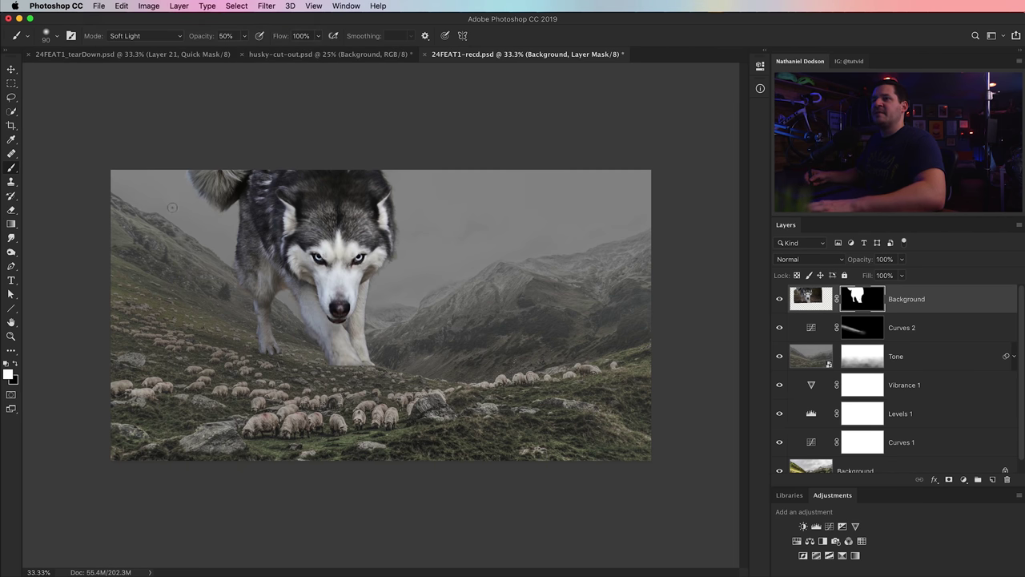
Paint black on the layer mask with a 200 px brush to tighten the fur edges around the husky's legs and chin
key(z)
mouse_move(275, 270)
mouse_down()
mouse_move(241, 270)
mouse_move(236, 281)
mouse_move(315, 319)
mouse_up()
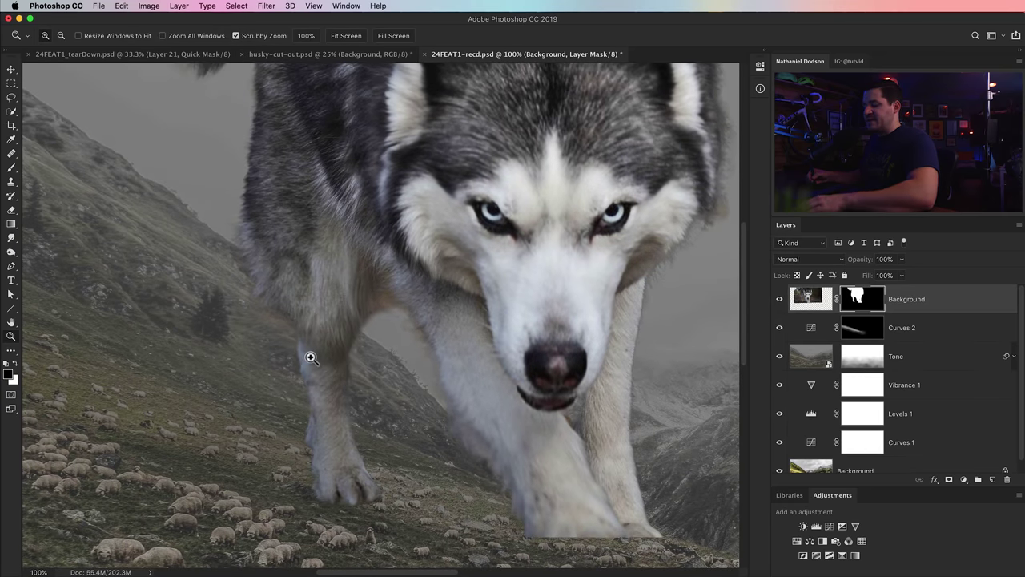
key(b)
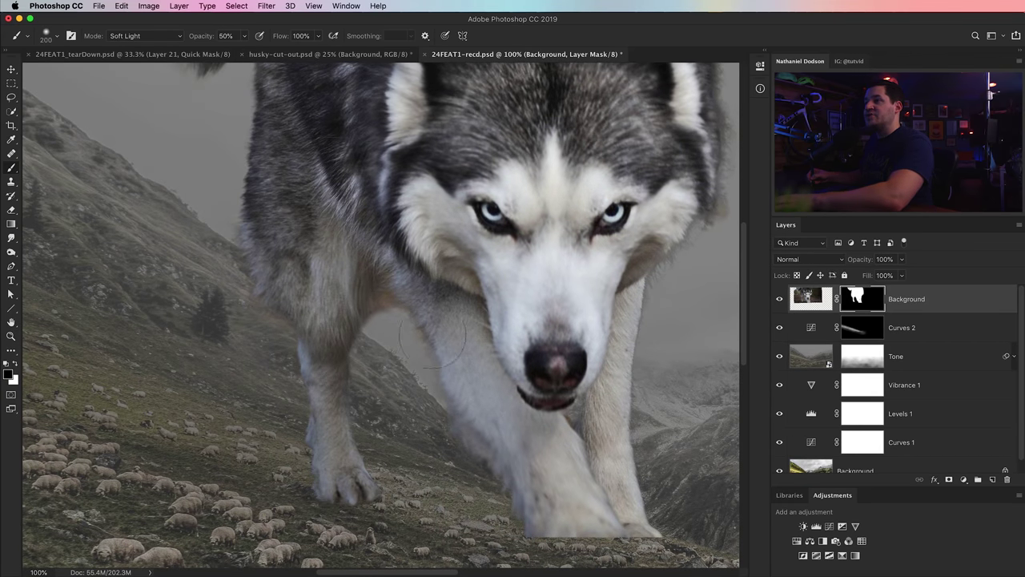
scroll(489, 395, right, 10)
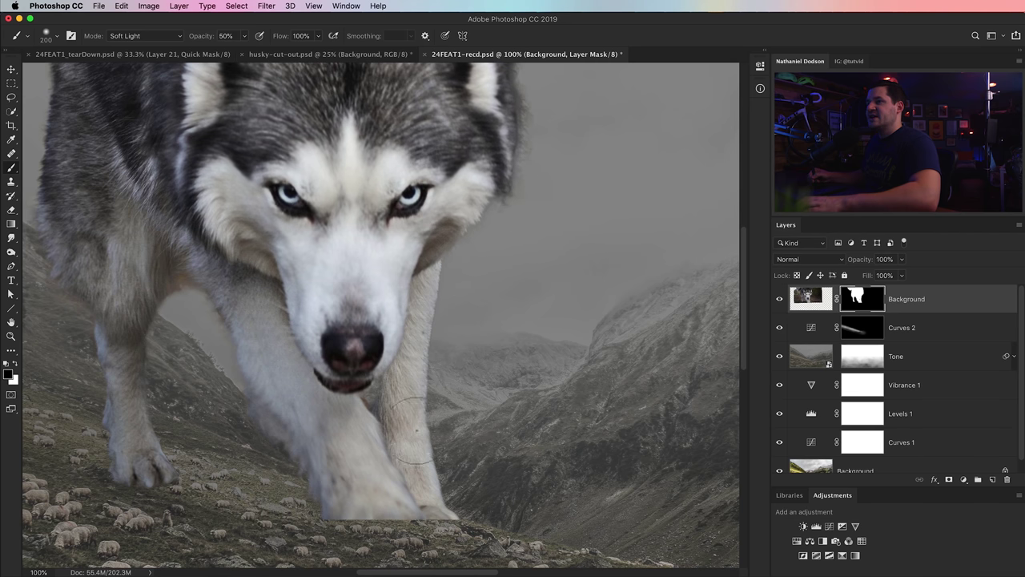
scroll(320, 448, left, 10)
scroll(320, 449, up, 8)
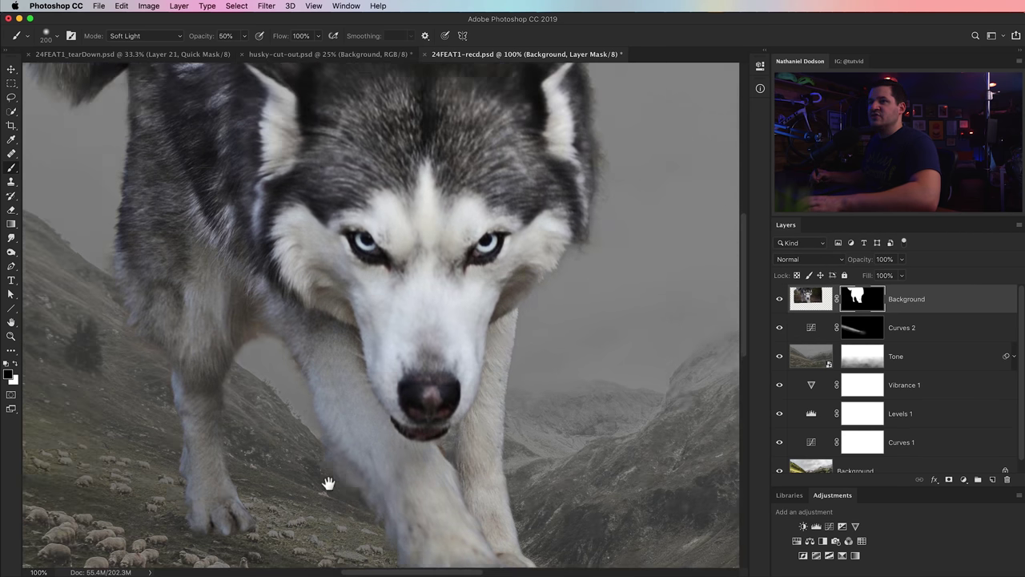
Paint black on the mask along the tail tuft and the outer side of the head and cheek, then check the whole composite
mouse_move(276, 417)
mouse_down()
mouse_move(253, 367)
mouse_move(267, 309)
mouse_up()
scroll(250, 216, up, 10)
scroll(249, 217, left, 4)
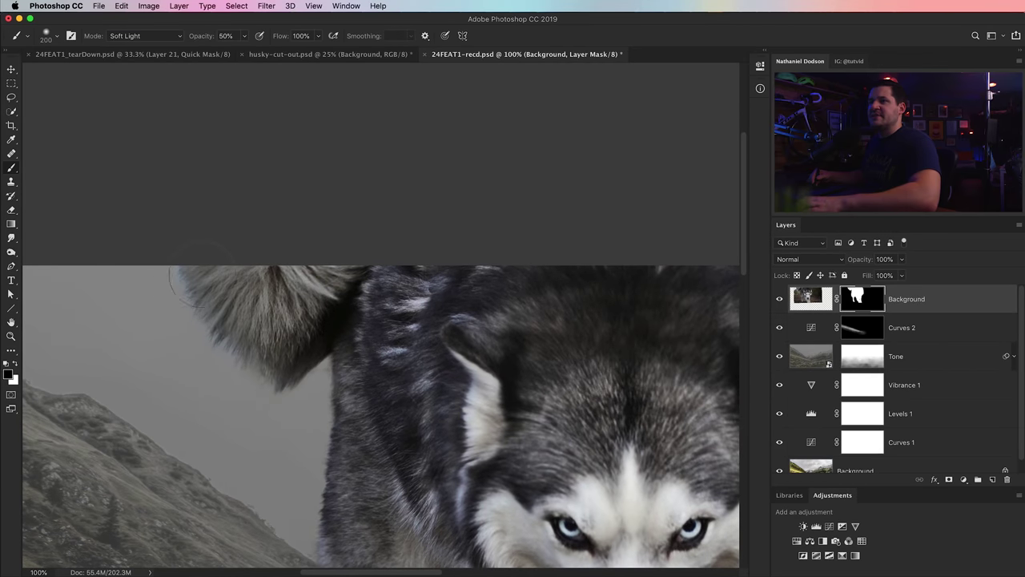
drag(347, 344, 78, 325)
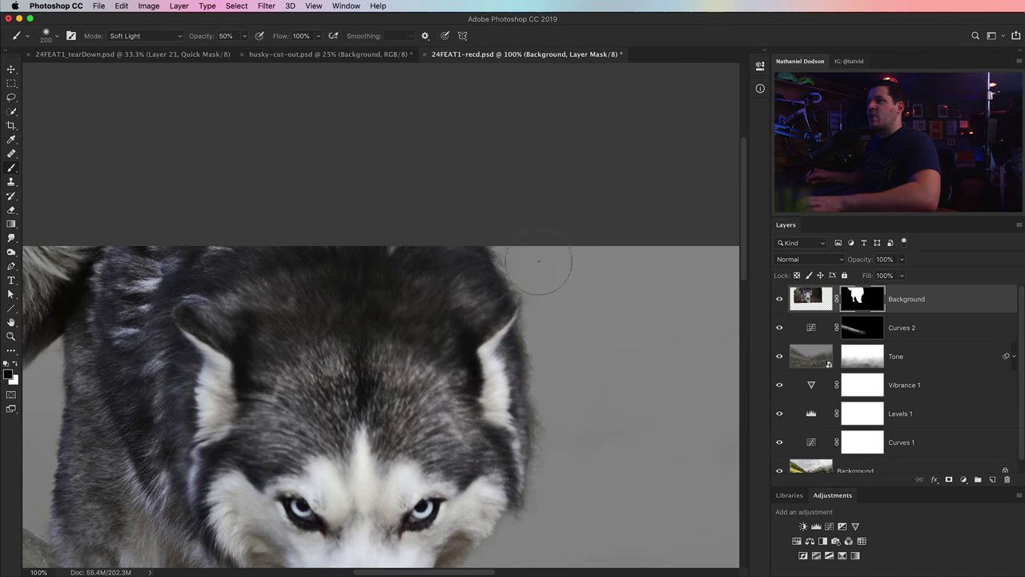
drag(556, 446, 540, 267)
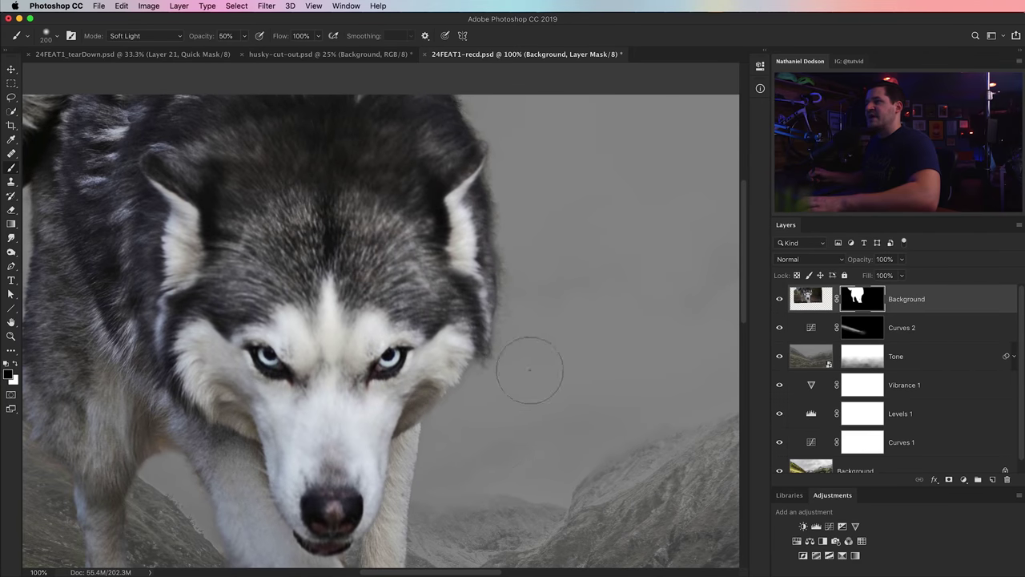
scroll(536, 247, down, 8)
scroll(536, 247, left, 2)
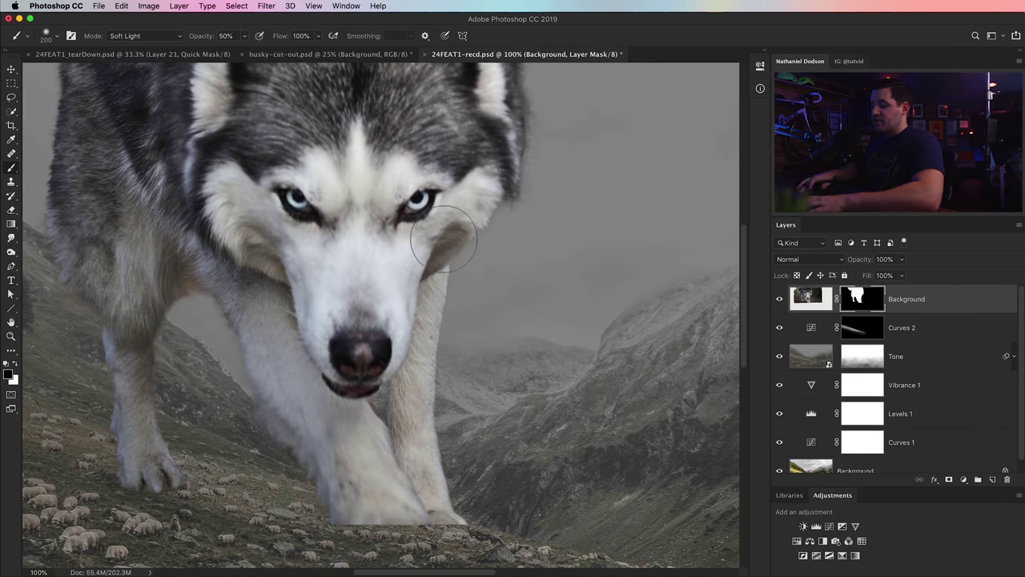
key(super+minus)
key(super+minus)
key(super+minus)
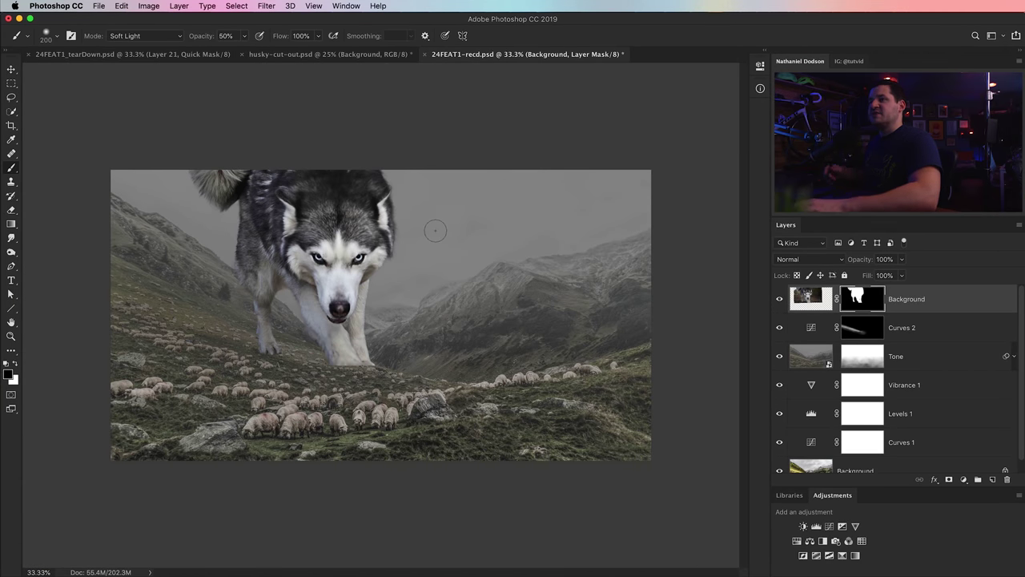
Put the husky's layer into a new group named husky and collapse the group
key(z)
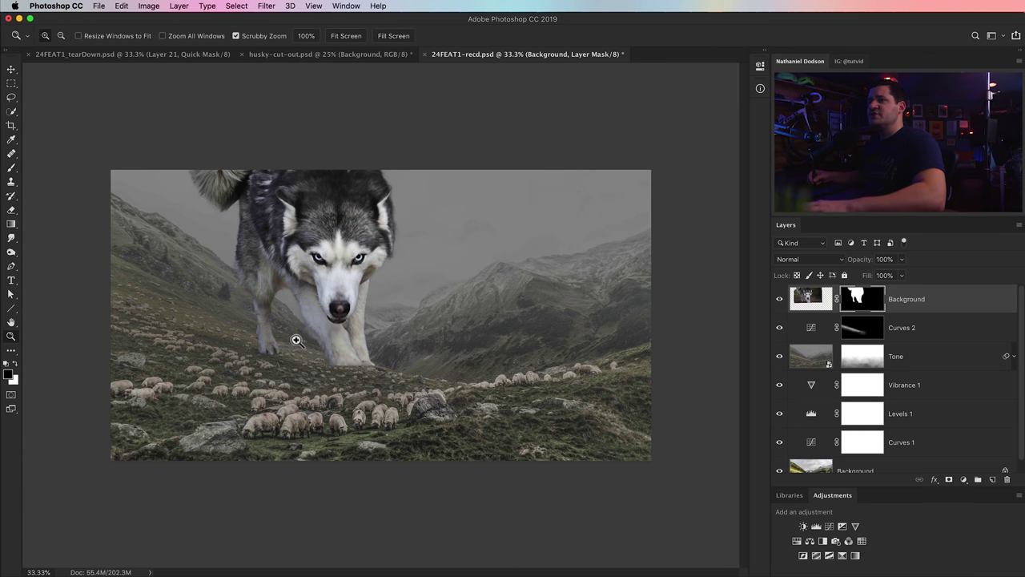
click(300, 343)
click(337, 372)
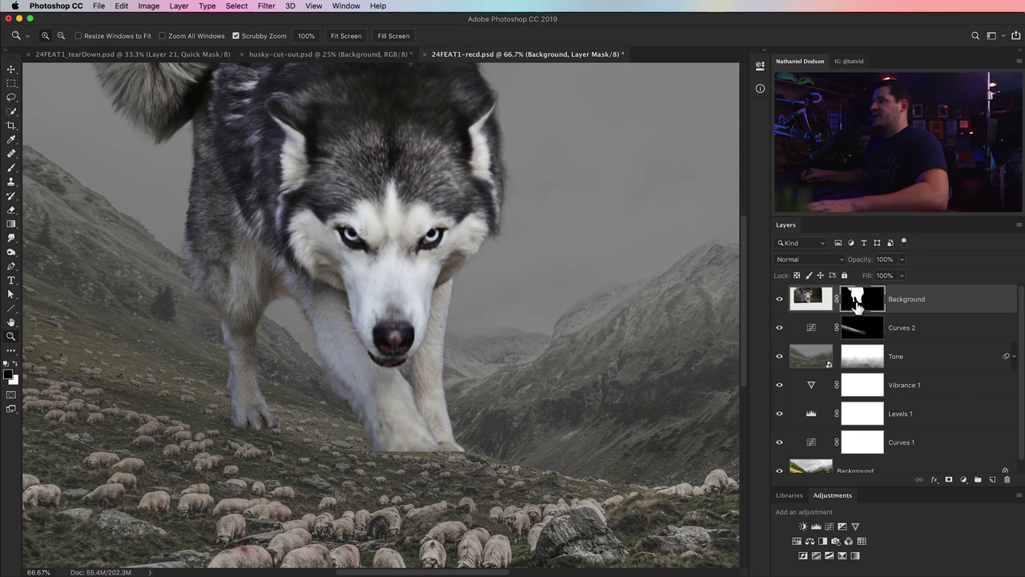
click(978, 480)
drag(815, 314, 826, 295)
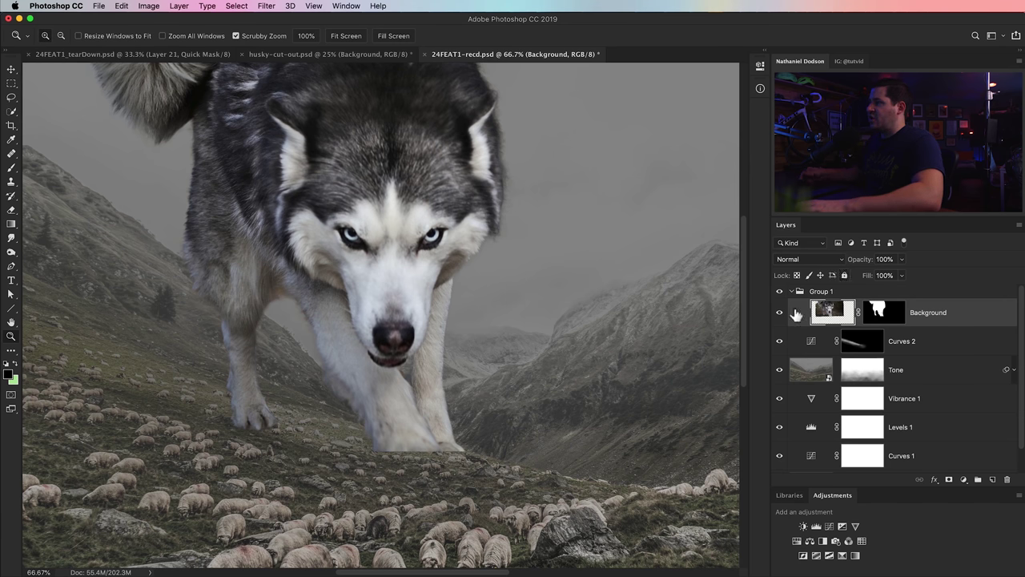
double_click(822, 292)
text(husky)
key(Return)
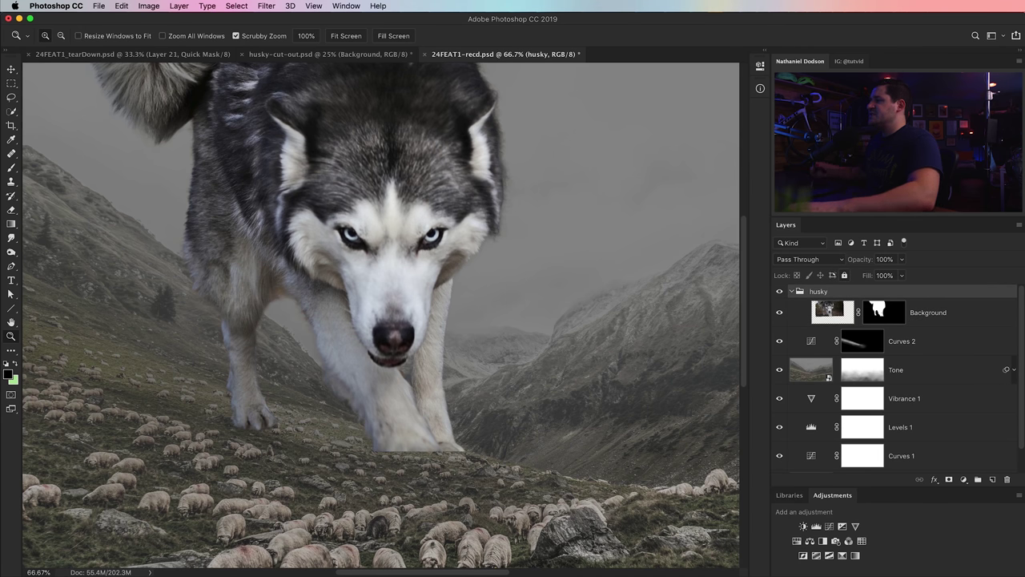
click(792, 291)
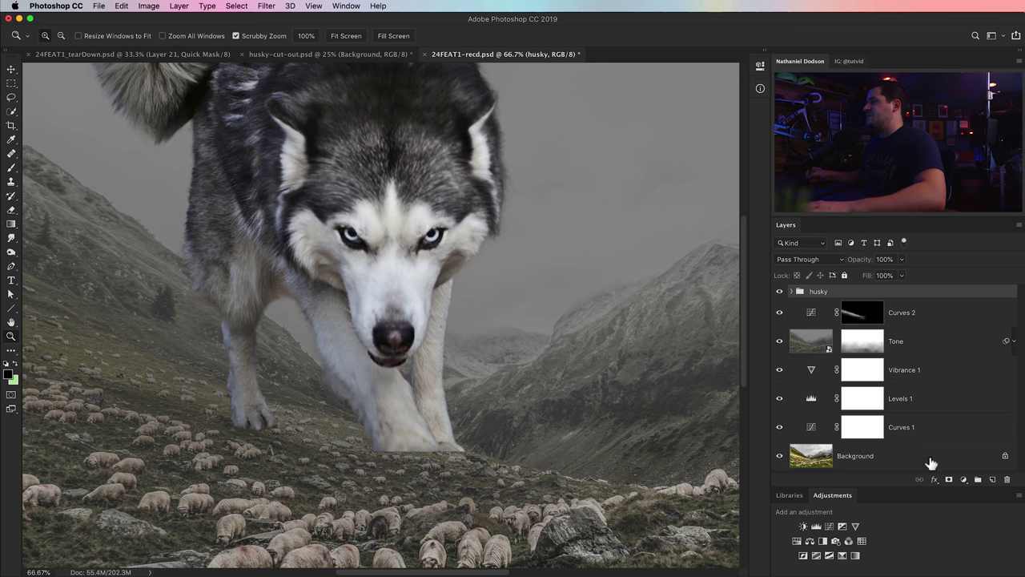
Add a white layer mask to the husky group and expand the group
click(948, 479)
click(792, 299)
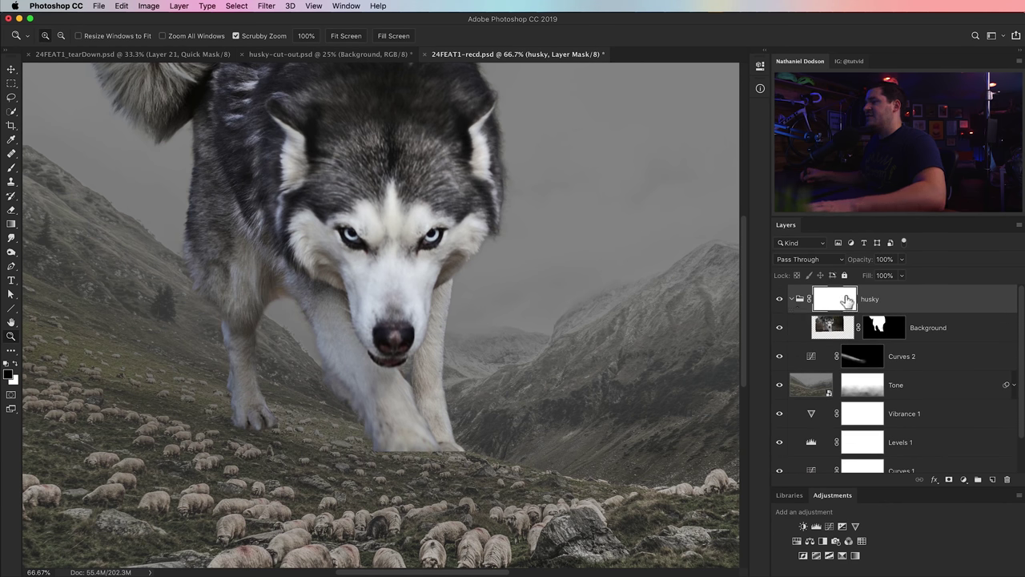
drag(839, 314, 847, 334)
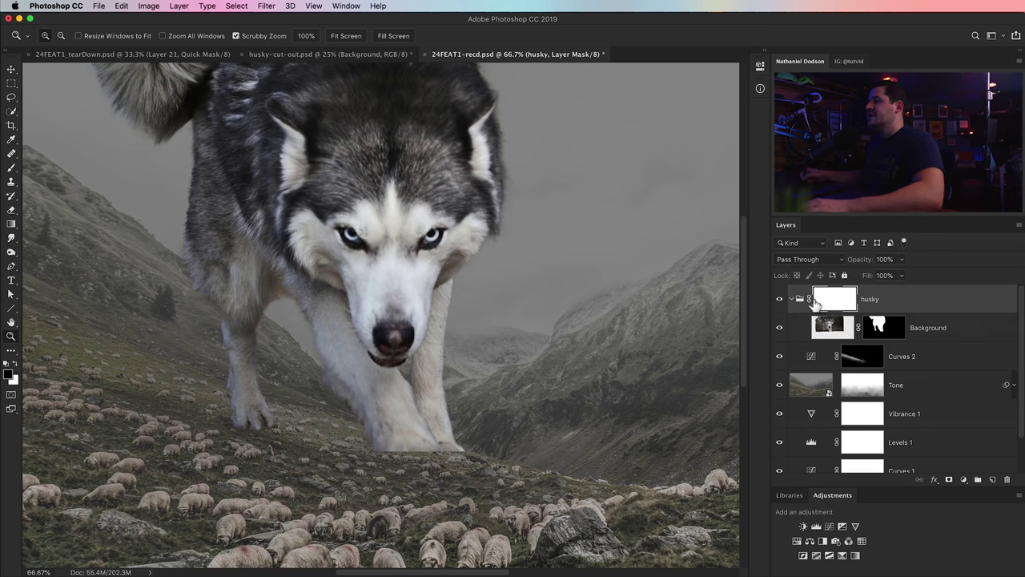
key(ctrl+z)
Set the Brush to Normal mode at 100% opacity for painting on the husky group's mask
click(255, 342)
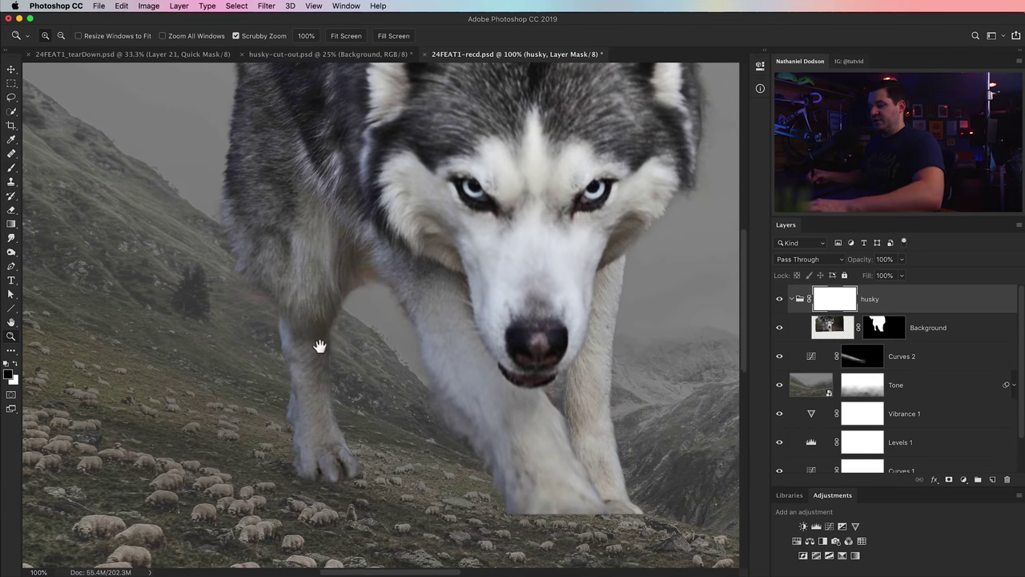
key(b)
click(225, 36)
text(100)
key(Return)
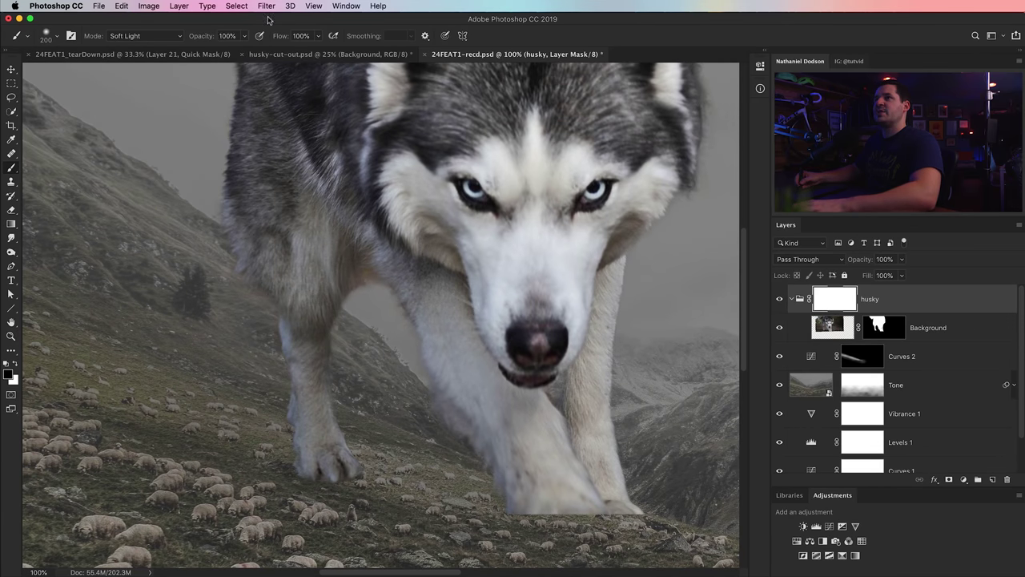
click(177, 39)
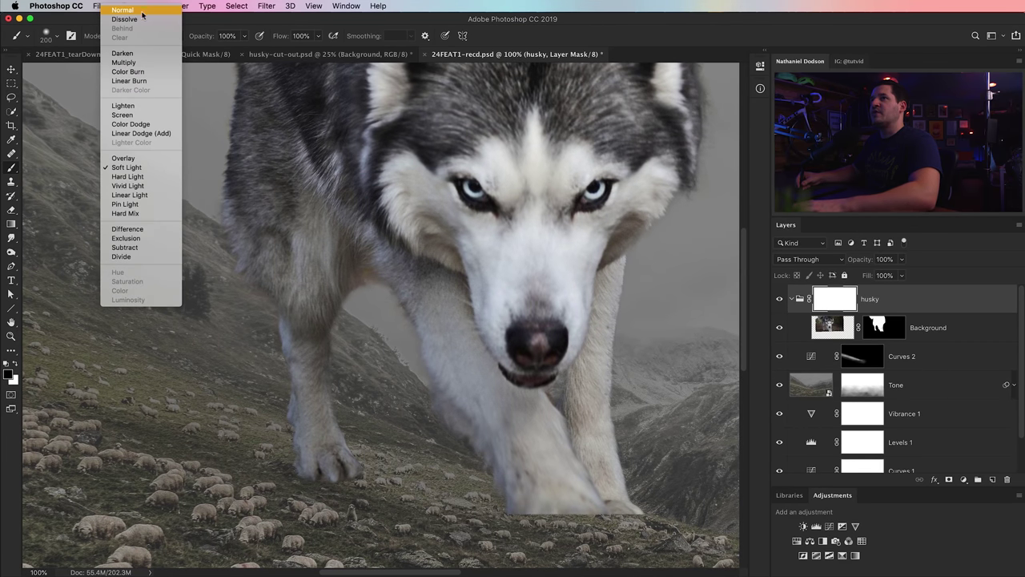
Paint black on the group mask to hide the husky's back leg and the bases of the front paws, then inspect the belly edge
mouse_move(280, 456)
mouse_down()
mouse_move(320, 437)
mouse_move(355, 450)
mouse_move(365, 433)
mouse_move(348, 340)
mouse_move(268, 238)
mouse_move(221, 200)
mouse_move(368, 379)
mouse_move(498, 480)
mouse_move(577, 521)
mouse_move(526, 485)
mouse_move(492, 485)
mouse_move(534, 495)
mouse_up()
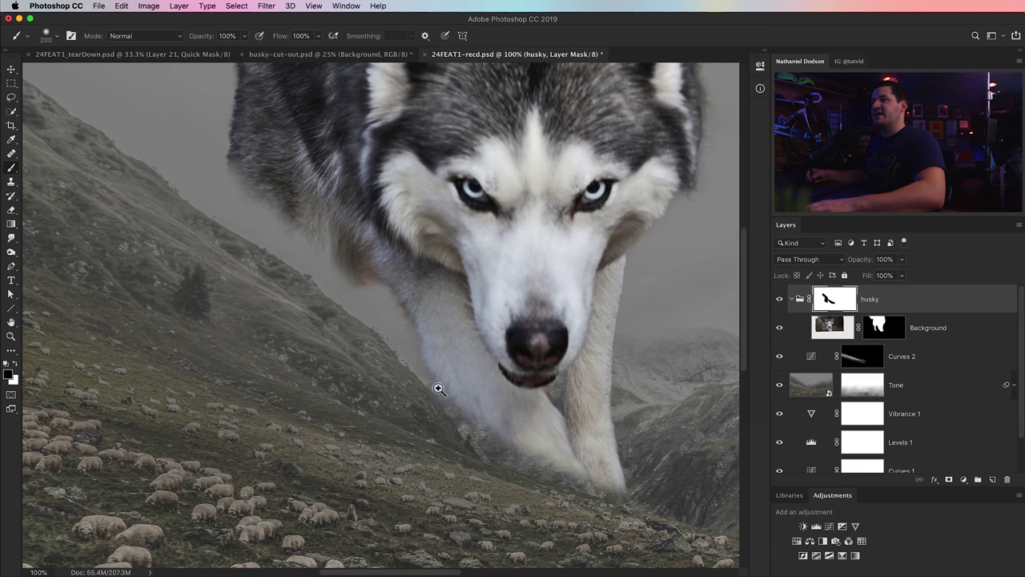
key(z)
click(324, 259)
click(328, 270)
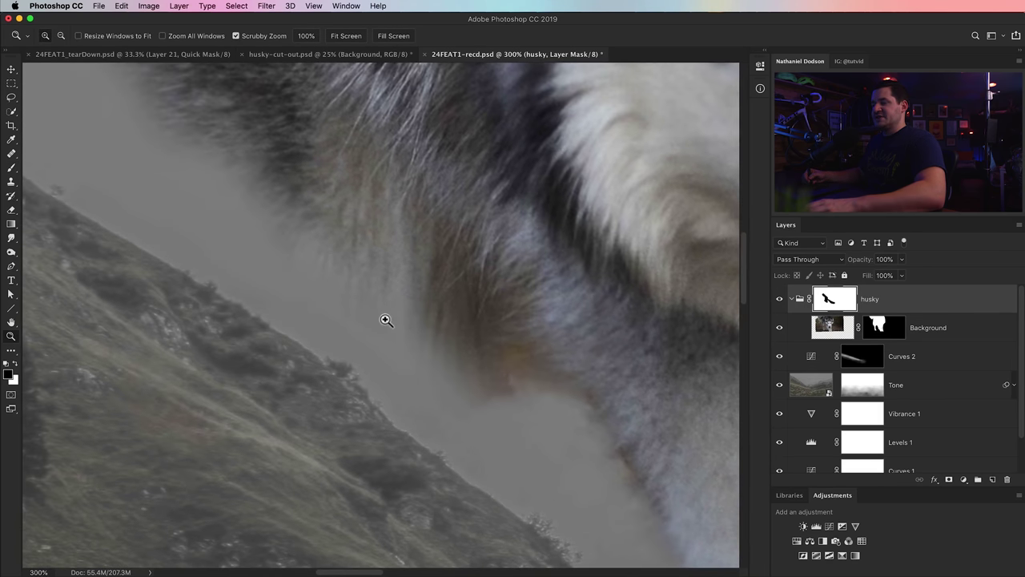
alt+click(440, 141)
alt+click(441, 139)
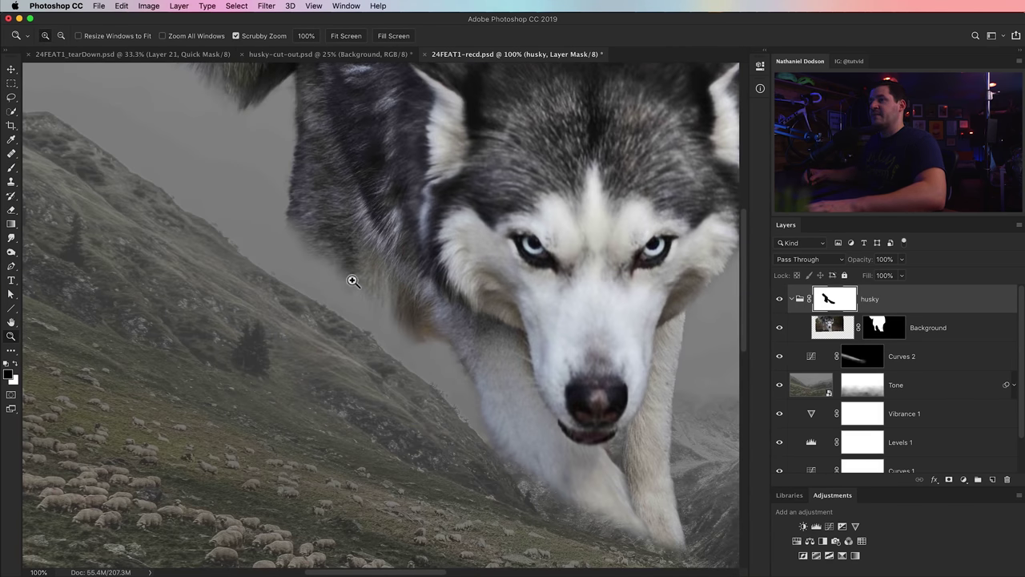
Set the brush to 100 px with 82% hardness for a firmer mask edge
key(b)
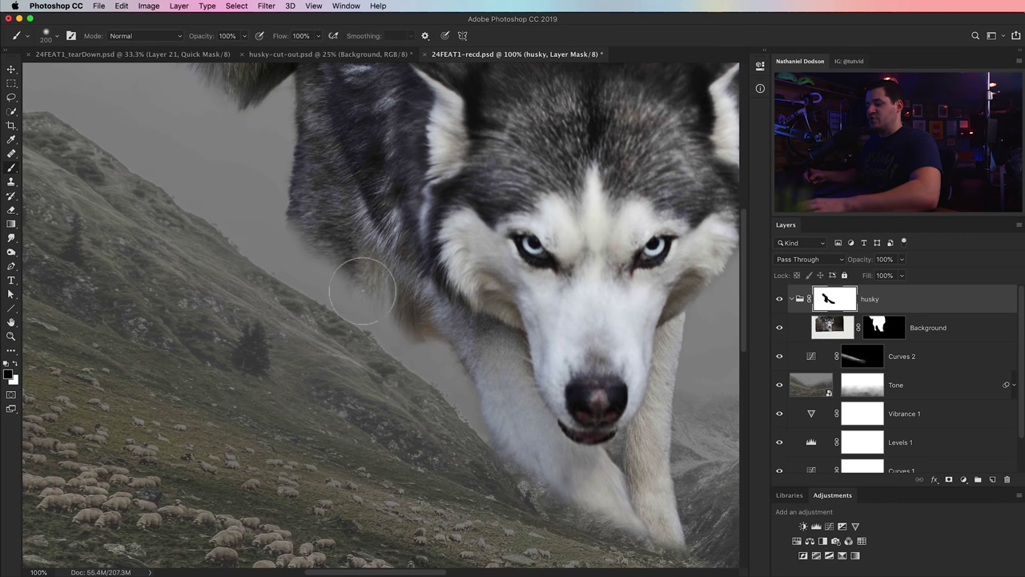
key([)
key([)
key([)
key([)
right_click(356, 240)
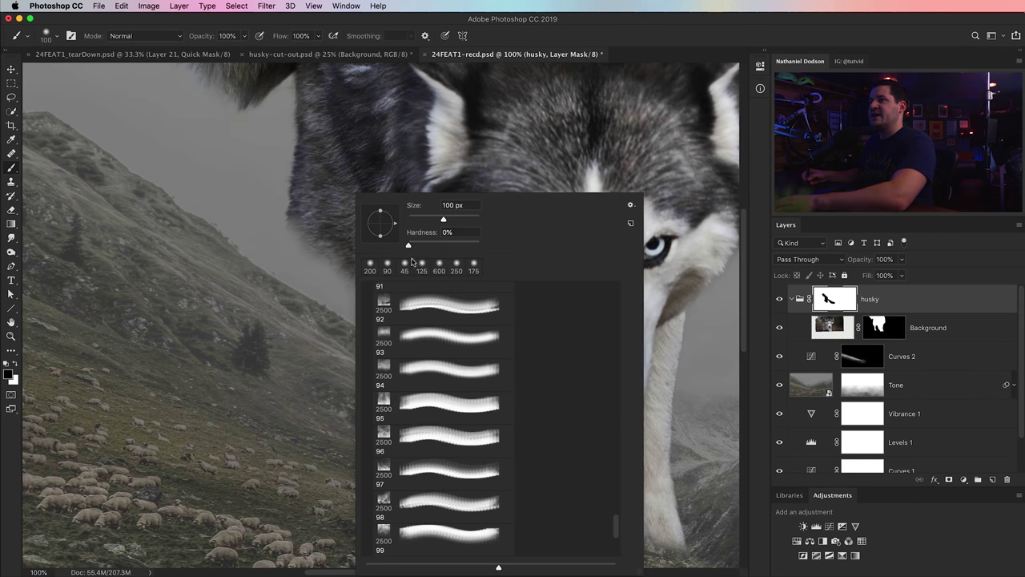
drag(440, 242, 456, 246)
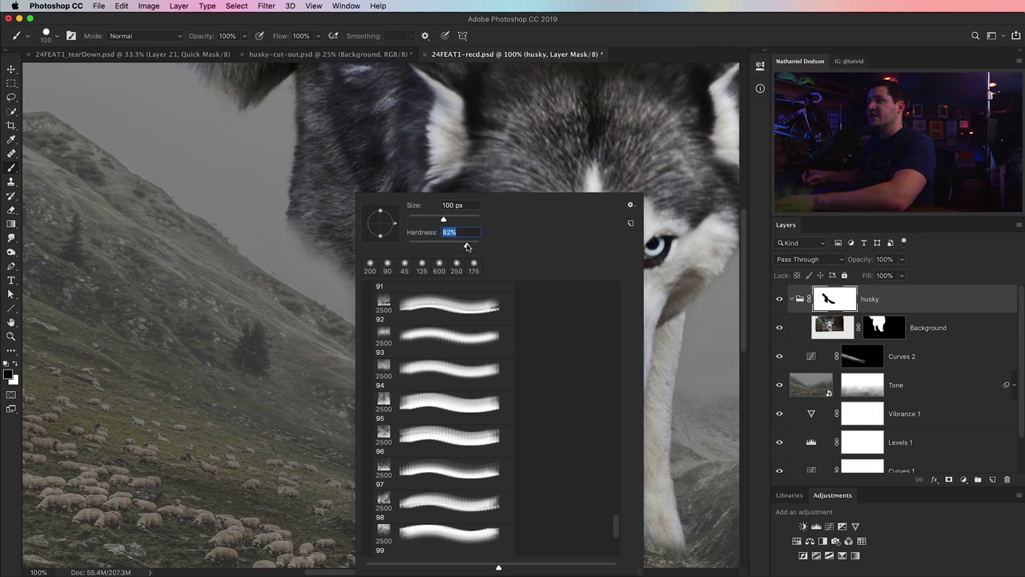
key(Return)
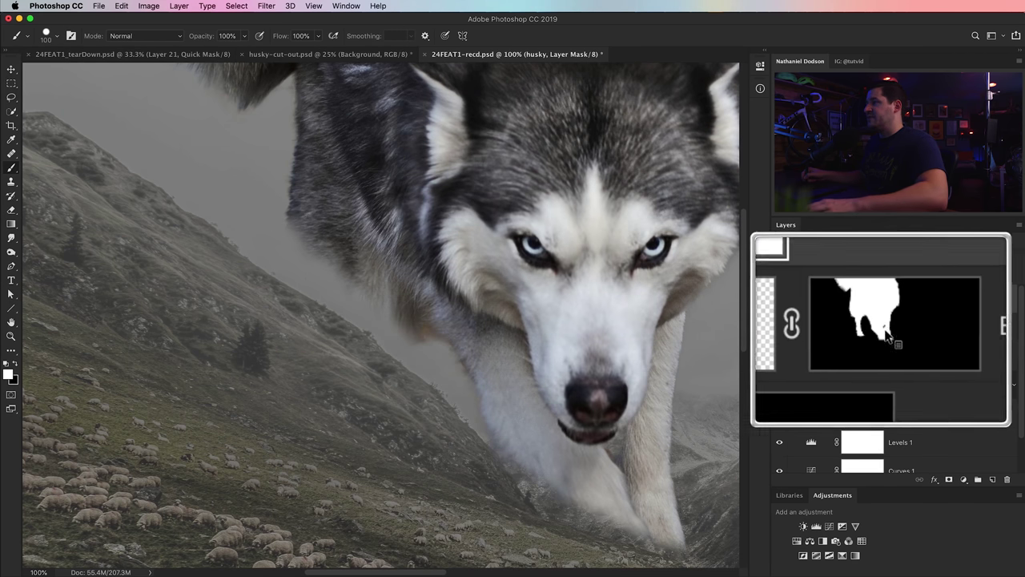
Try painting white on the husky layer's own mask in the sky beside the body, and undo the strokes
click(881, 329)
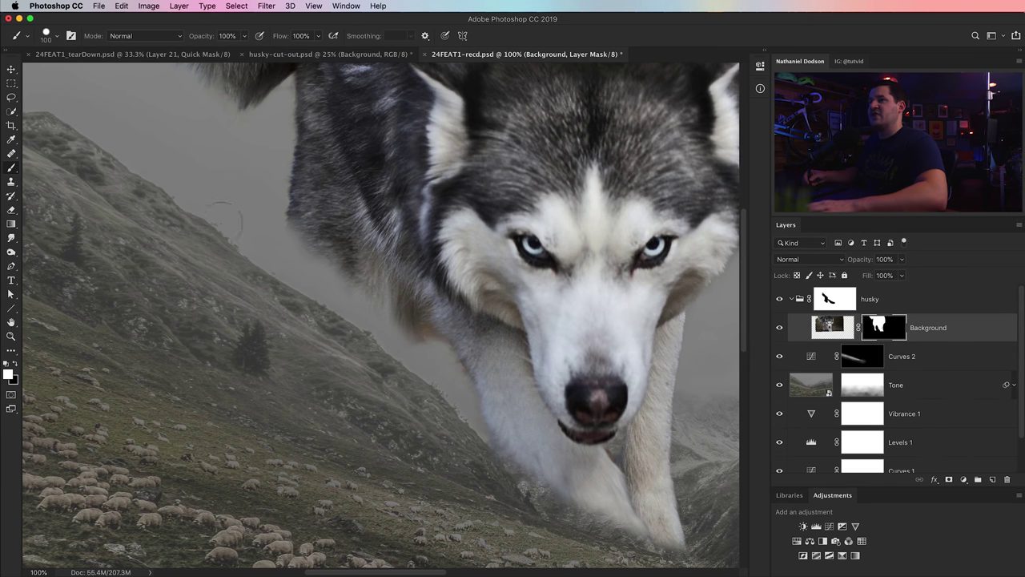
click(238, 190)
mouse_move(241, 190)
mouse_down()
mouse_move(250, 204)
mouse_move(209, 134)
mouse_move(245, 144)
mouse_move(153, 128)
mouse_up()
key(super+z)
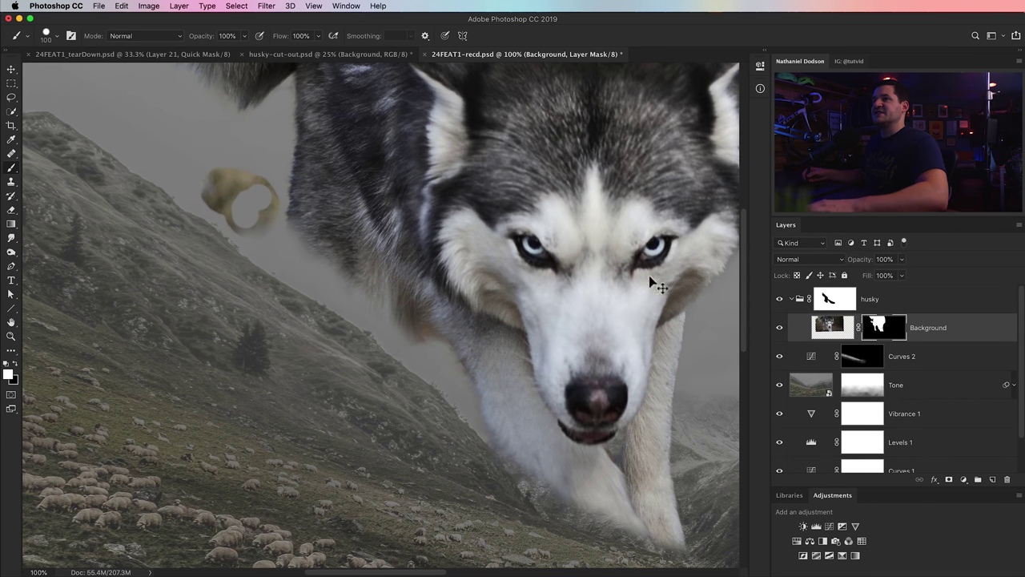
key(super+z)
Paint white on the husky group's mask to restore the belly, upper back leg and front leg down to the hill's ridge line
click(837, 303)
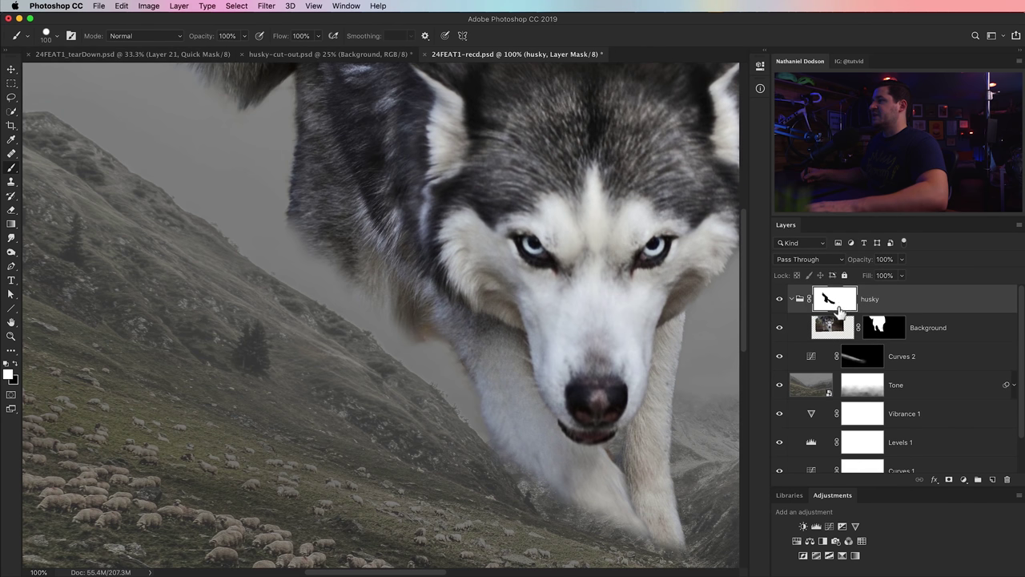
mouse_move(331, 267)
mouse_down()
mouse_move(301, 256)
mouse_move(293, 273)
mouse_move(365, 313)
mouse_move(412, 325)
mouse_up()
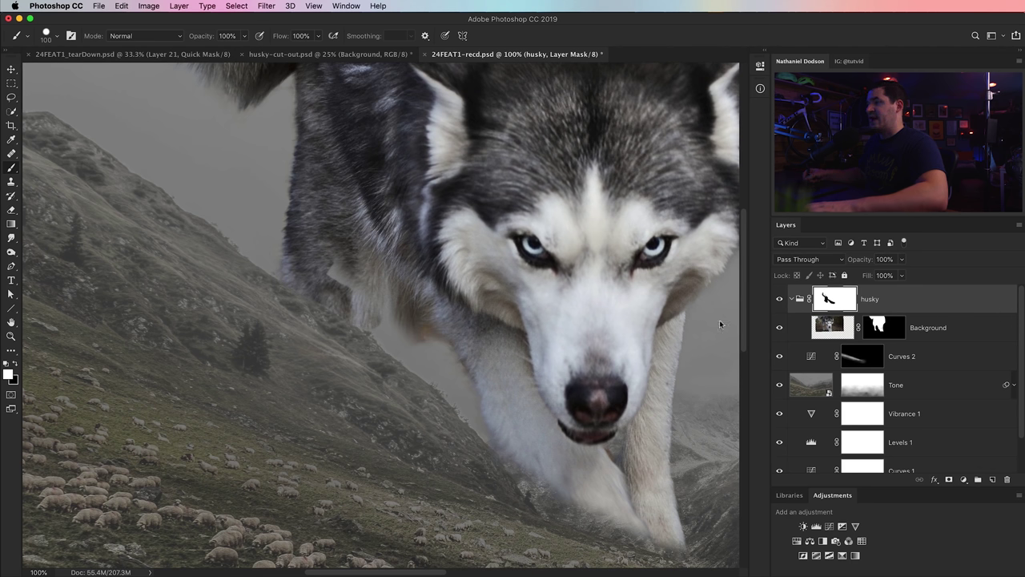
drag(392, 332, 413, 350)
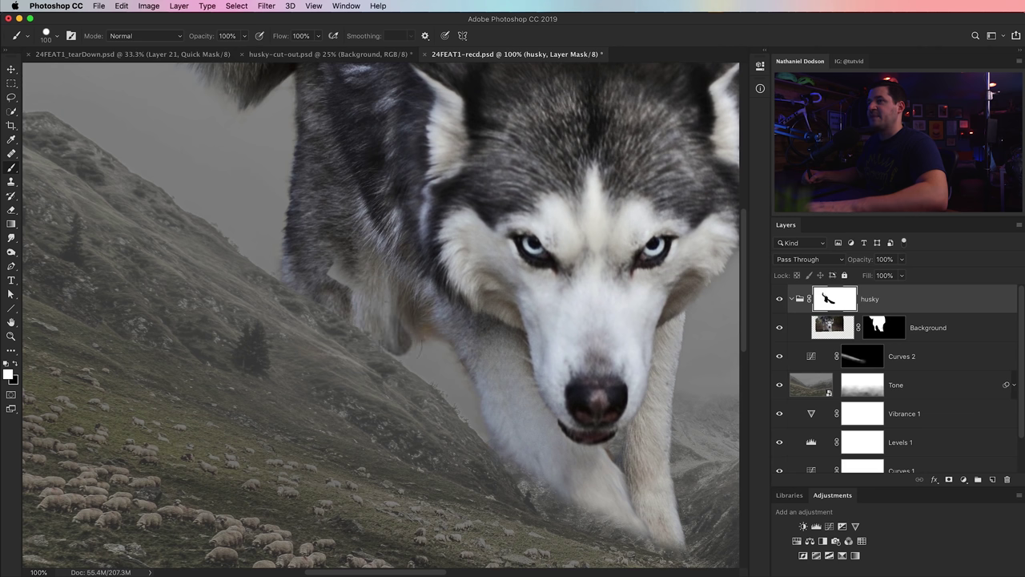
drag(330, 259, 344, 282)
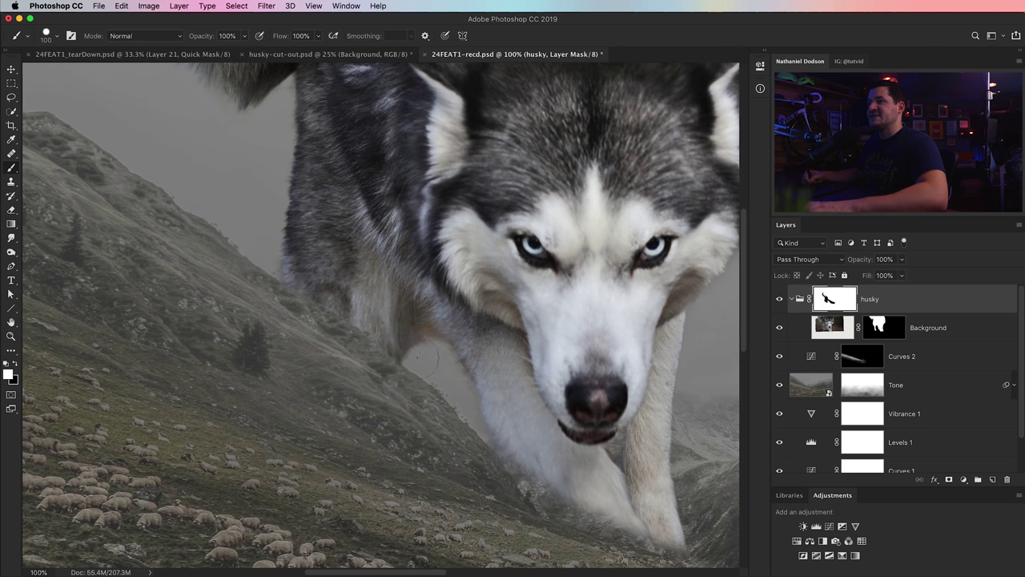
mouse_move(423, 358)
mouse_down()
mouse_move(504, 383)
mouse_move(525, 454)
mouse_up()
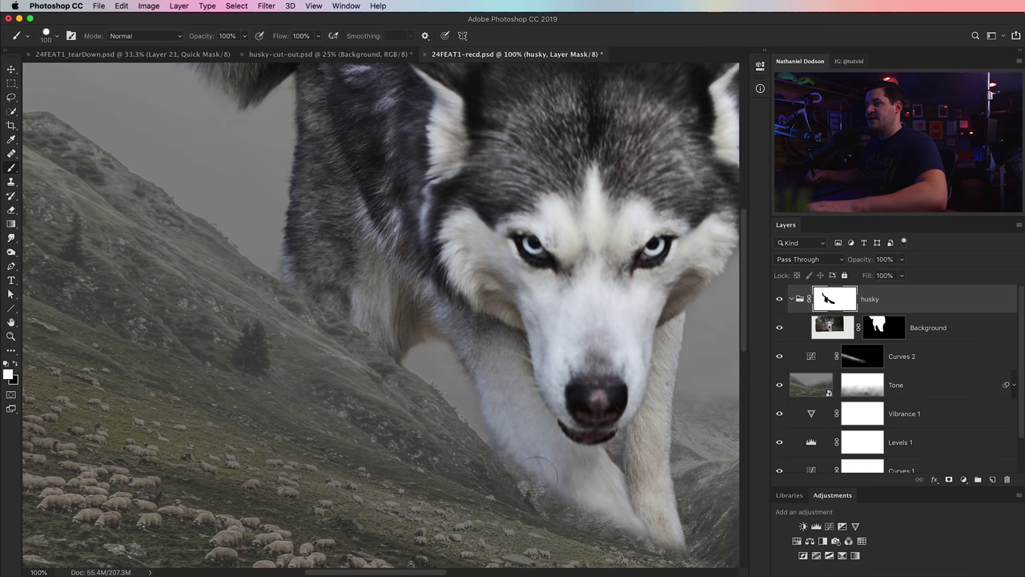
drag(559, 493, 585, 509)
Restore the front paws on the group mask with white down to the hillside edge, and check the whole composite
scroll(592, 473, down, 5)
scroll(593, 473, right, 5)
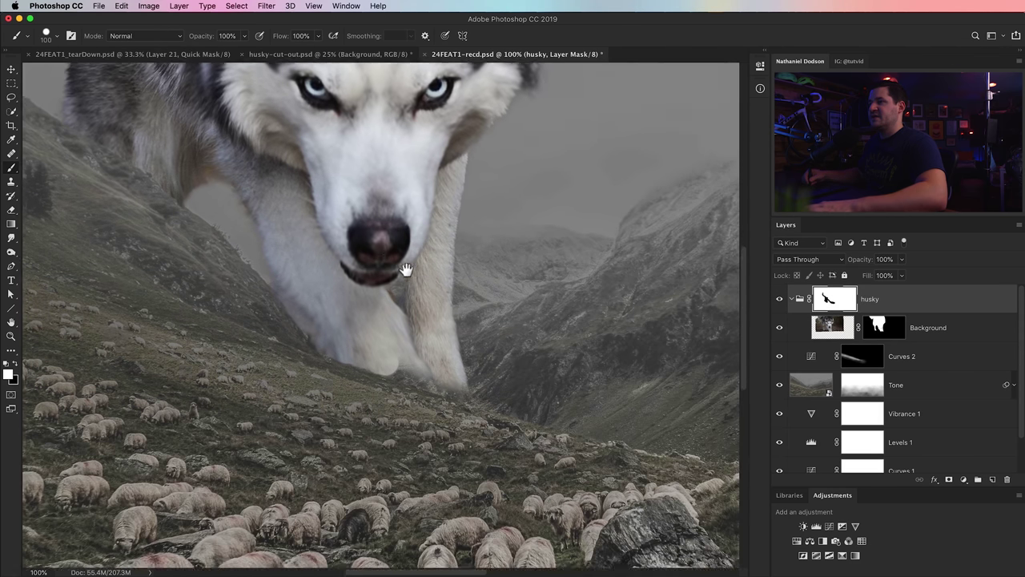
drag(416, 314, 489, 352)
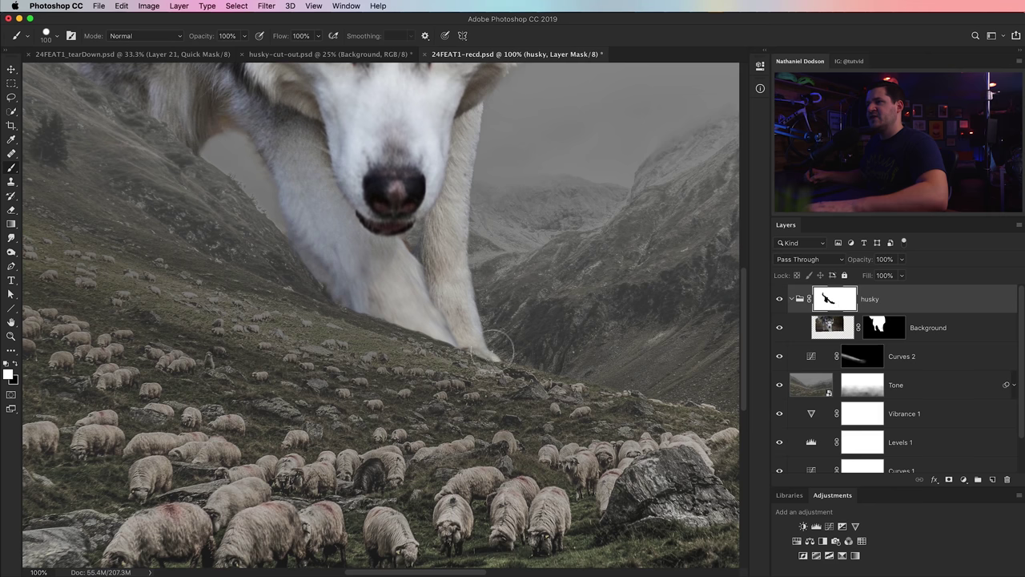
key(x)
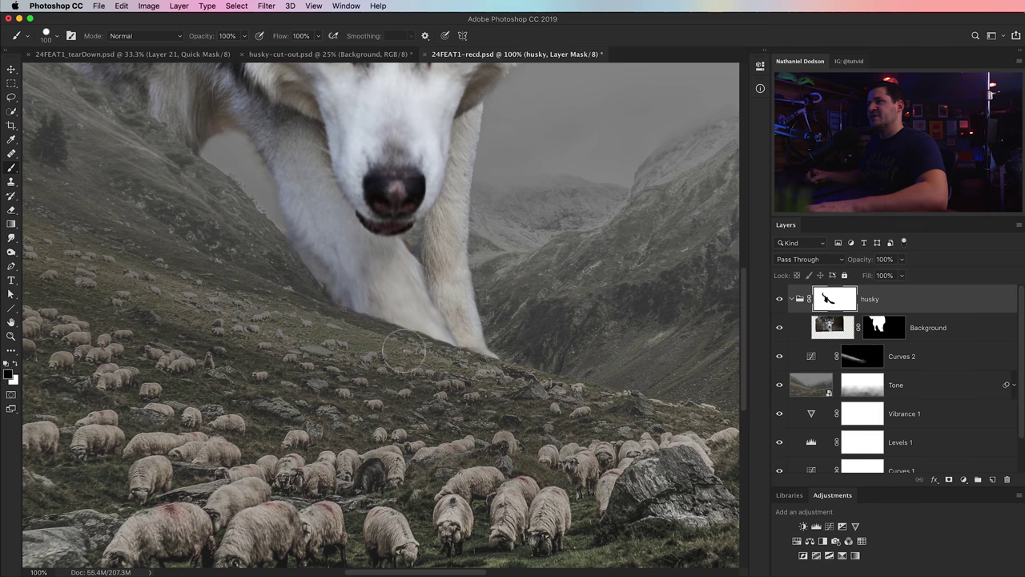
key(ctrl+minus)
key(ctrl+minus)
key(ctrl+minus)
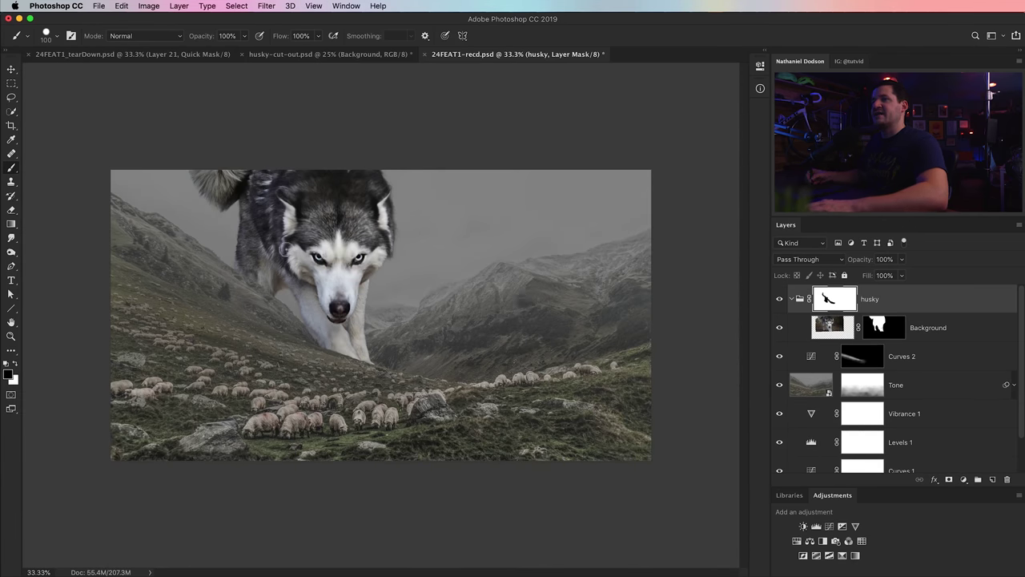
Collapse the husky group and add a Black & White adjustment layer with default settings above it
key(v)
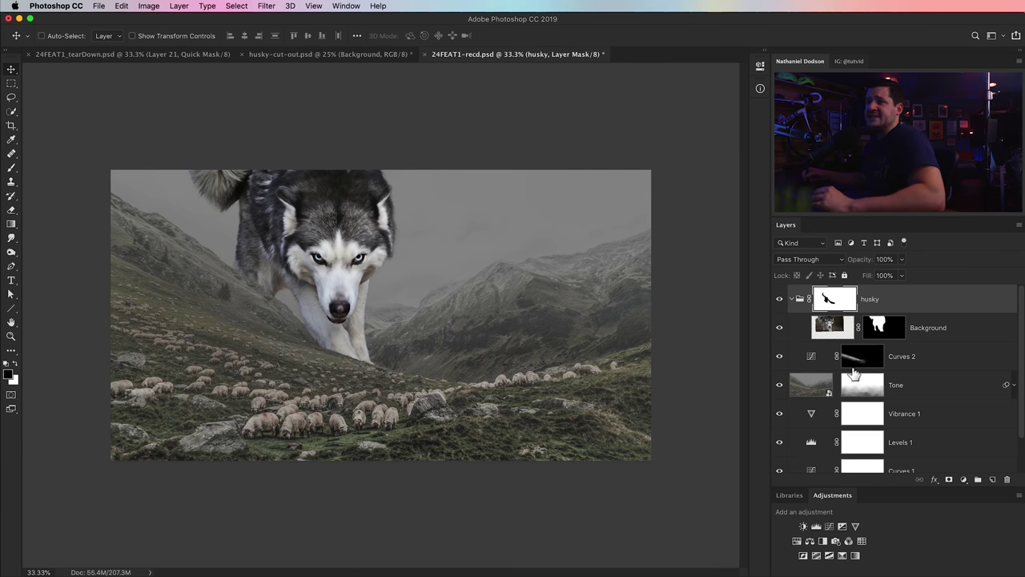
click(791, 299)
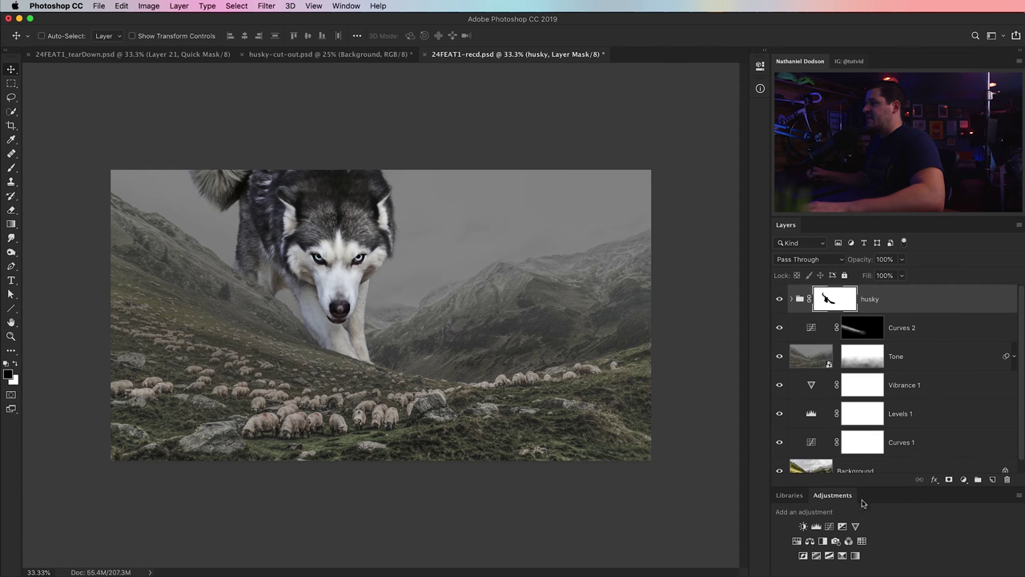
click(822, 542)
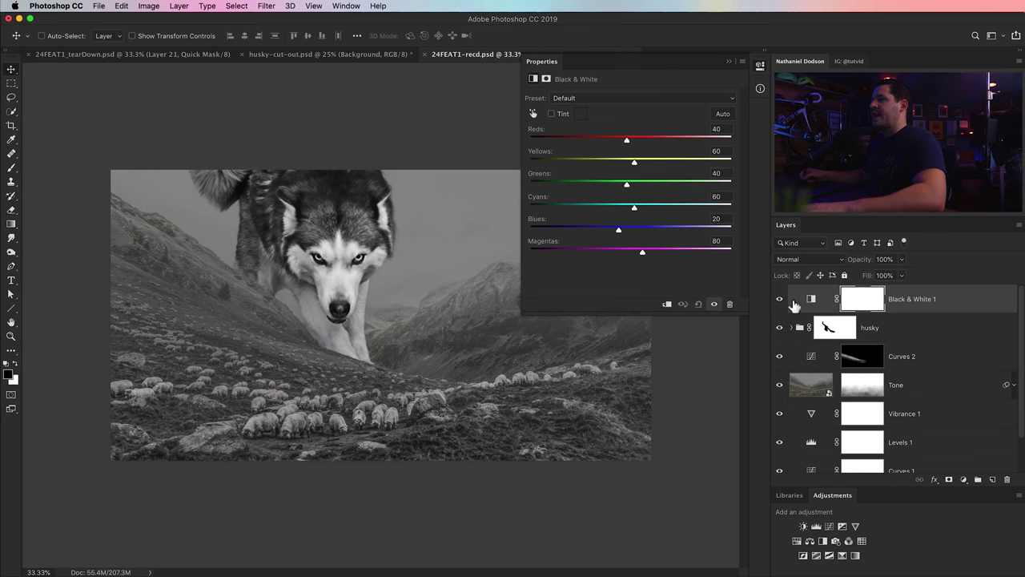
click(761, 67)
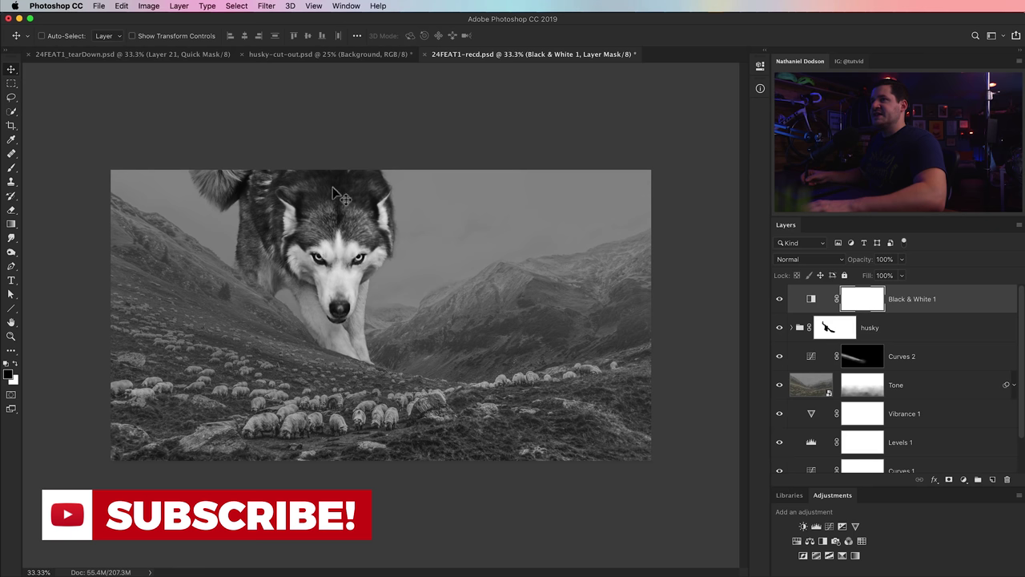
Add a Levels adjustment layer directly above the husky group, below the Black & White layer
key(a)
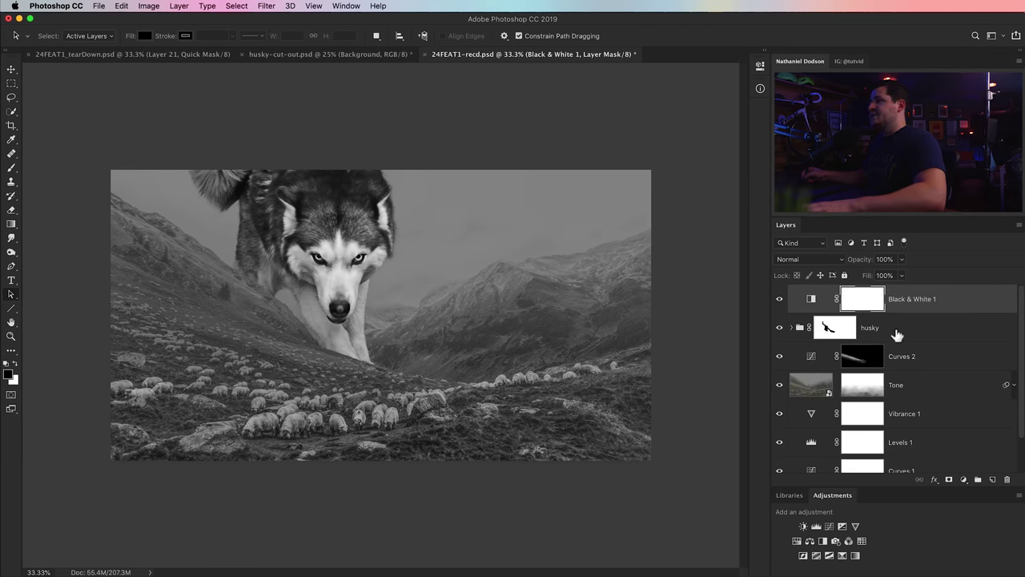
click(821, 330)
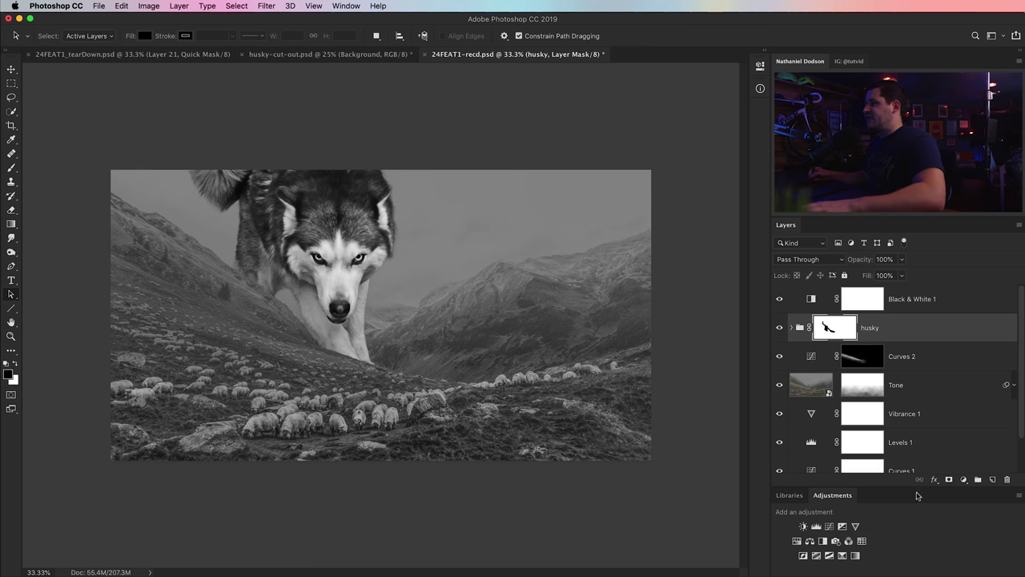
click(816, 526)
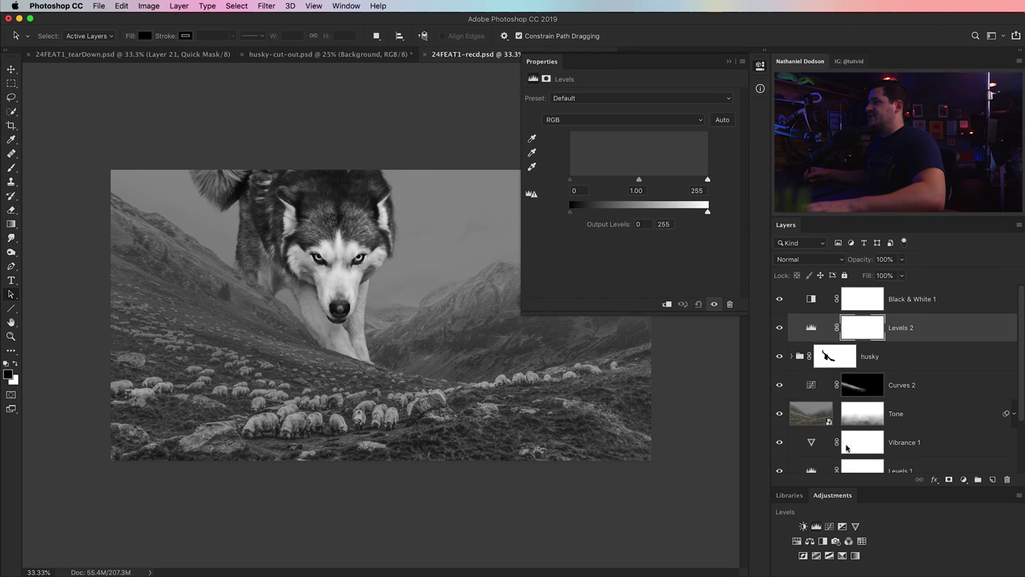
Rename the Levels 2 adjustment layer as BrightnessAdjustHusky
double_click(904, 330)
text(Brightn)
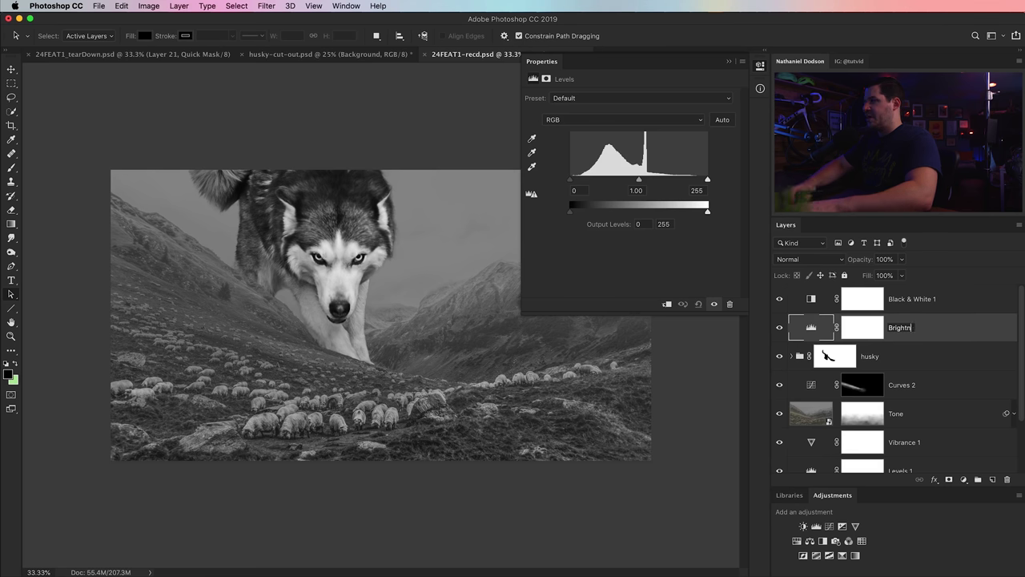
text(essAdjustHusky)
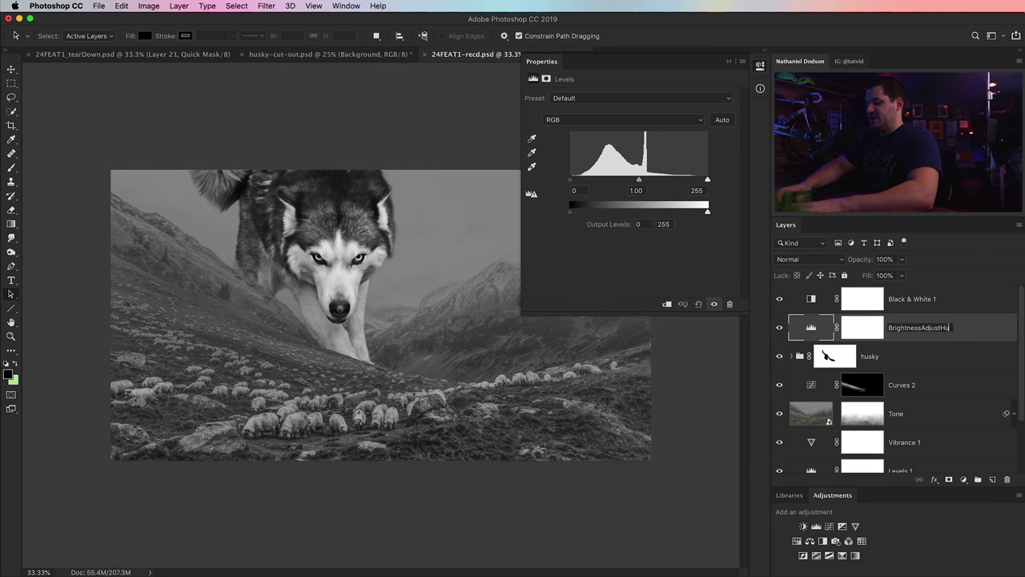
key(Return)
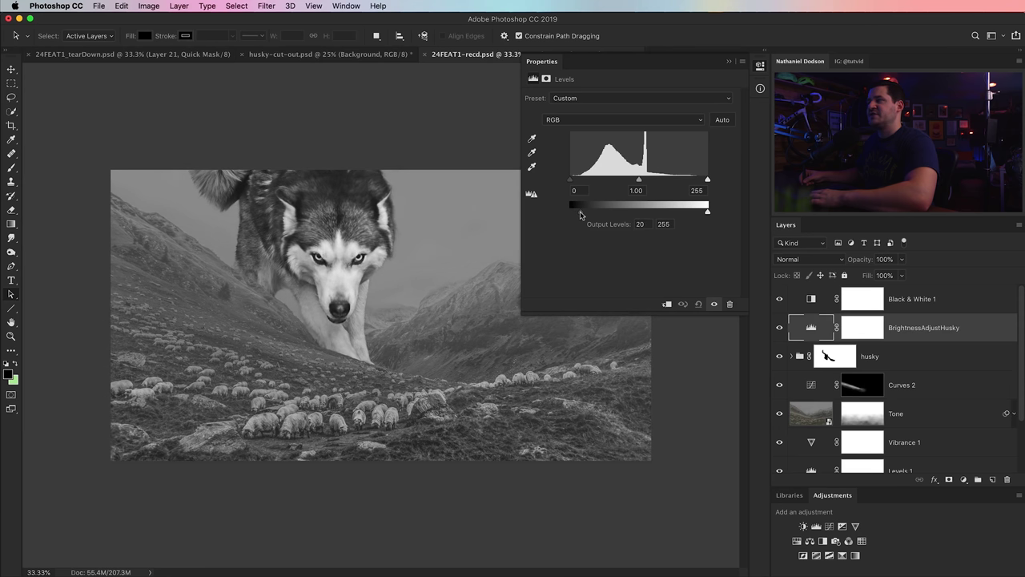
Reset the trial output levels to default and clip the BrightnessAdjustHusky layer to the husky group
drag(582, 215, 648, 218)
click(697, 305)
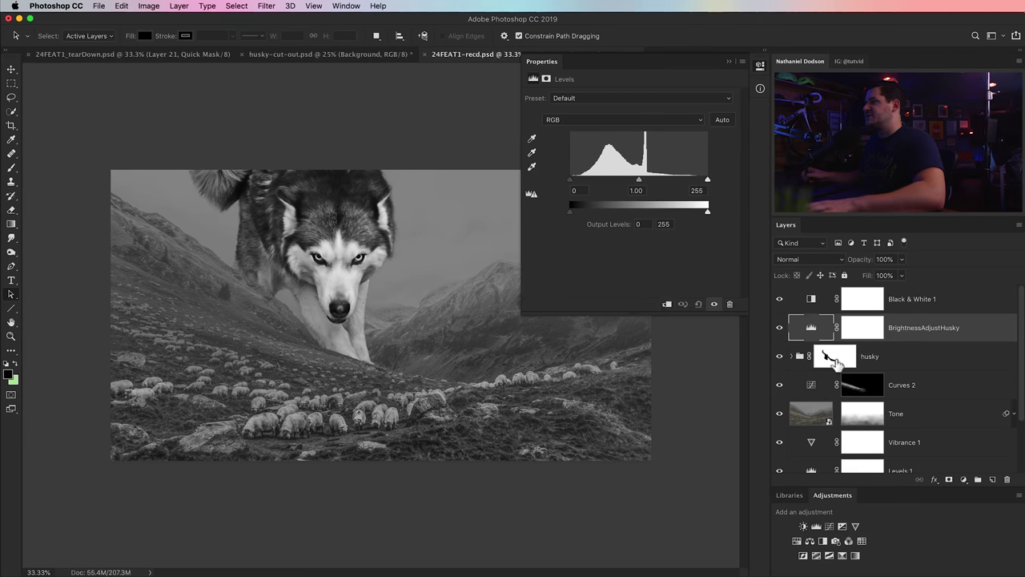
click(668, 305)
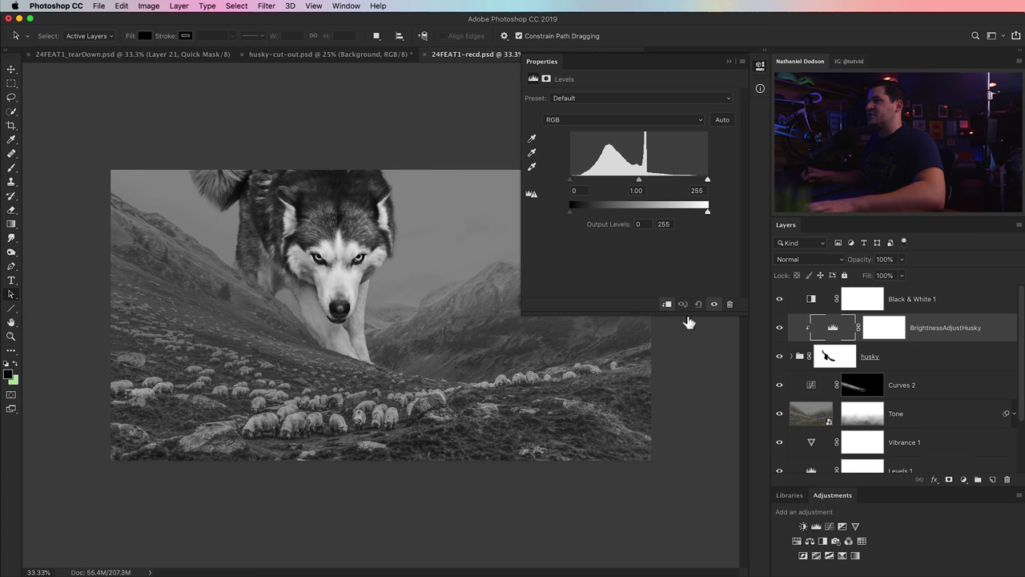
click(792, 356)
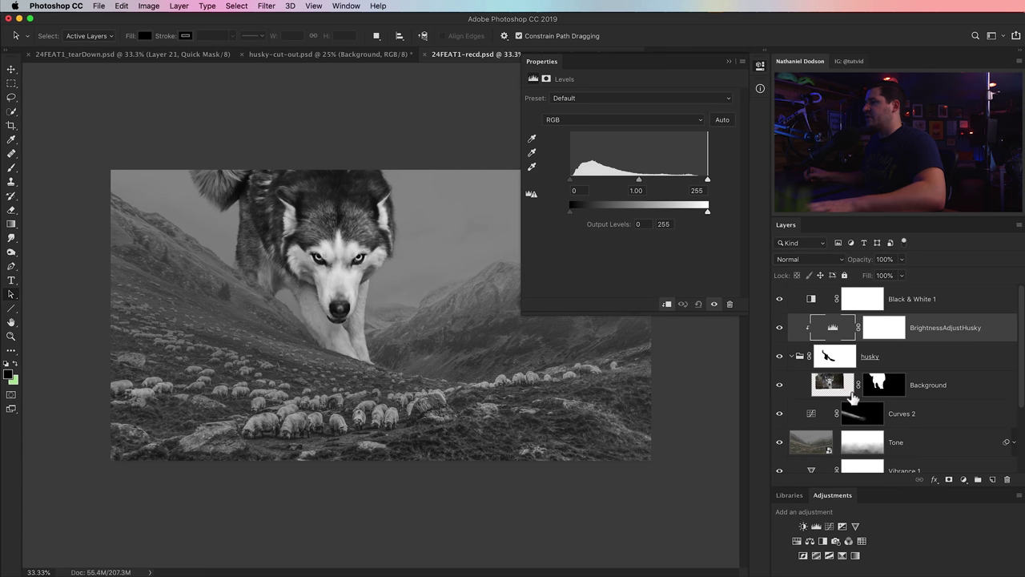
click(792, 356)
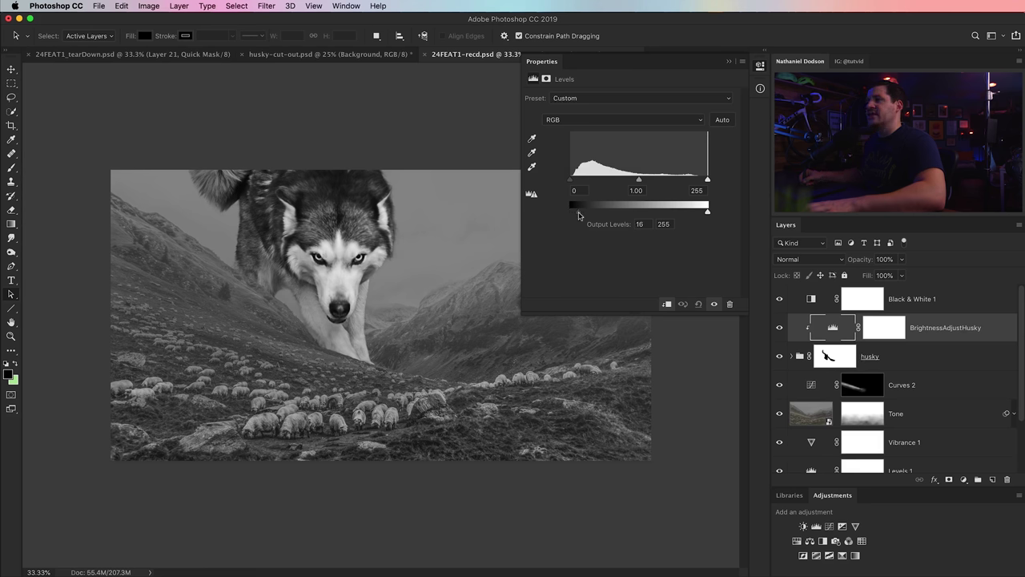
Set the husky's clipped Levels to output 51 and 147 with midtones at 0.76, then hide the Black & White layer
drag(612, 215, 585, 215)
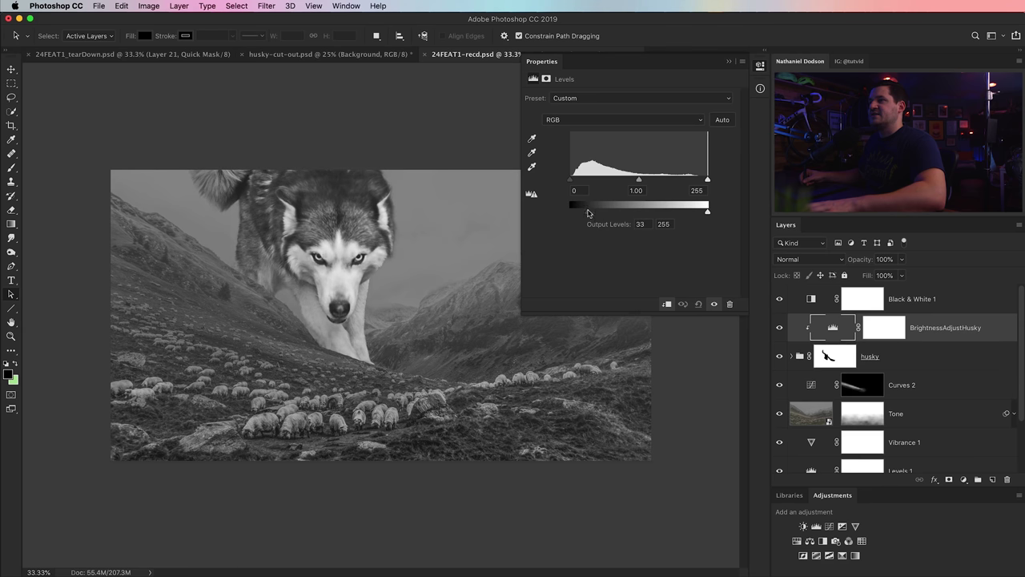
drag(692, 214, 673, 214)
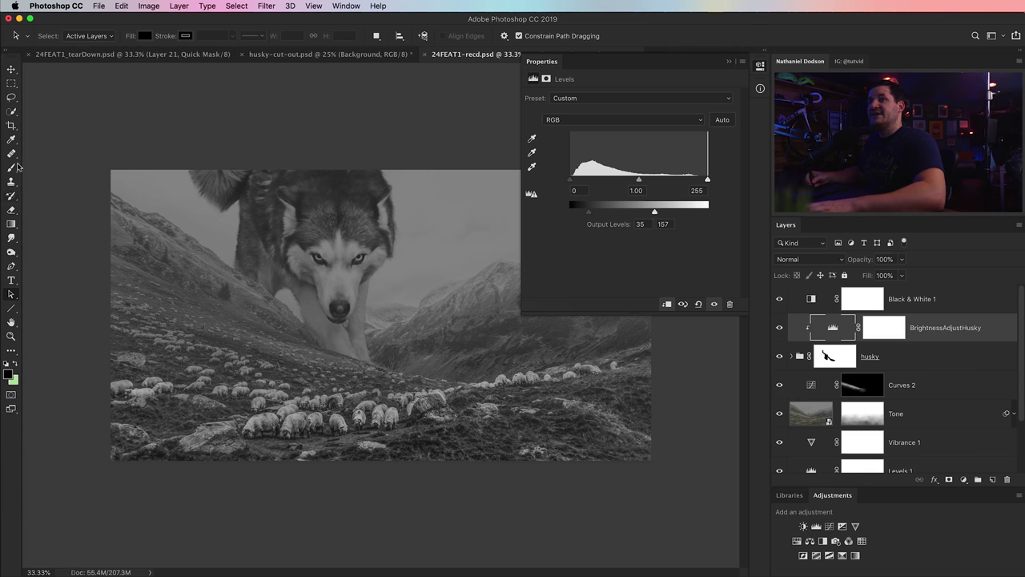
click(11, 139)
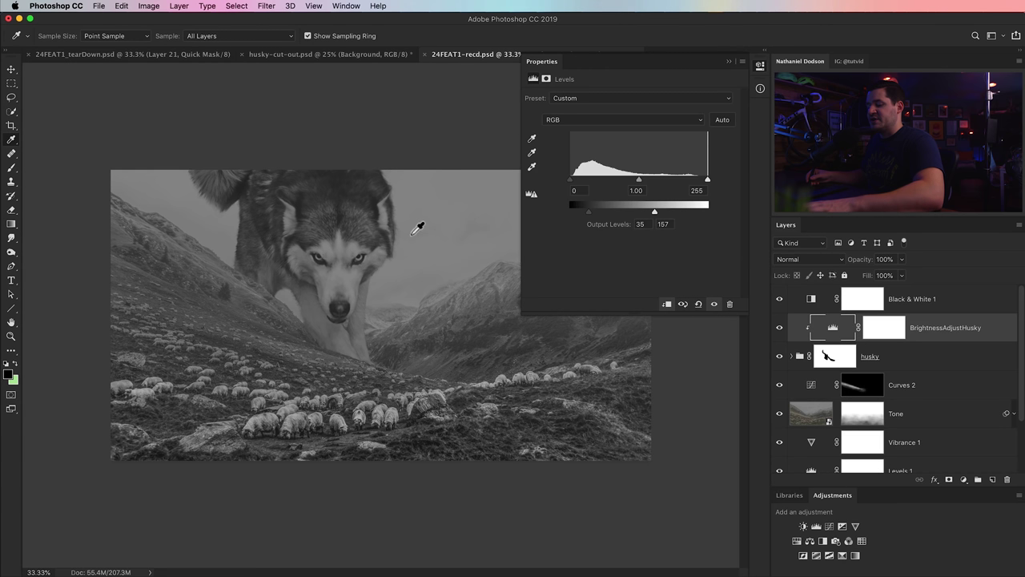
click(12, 71)
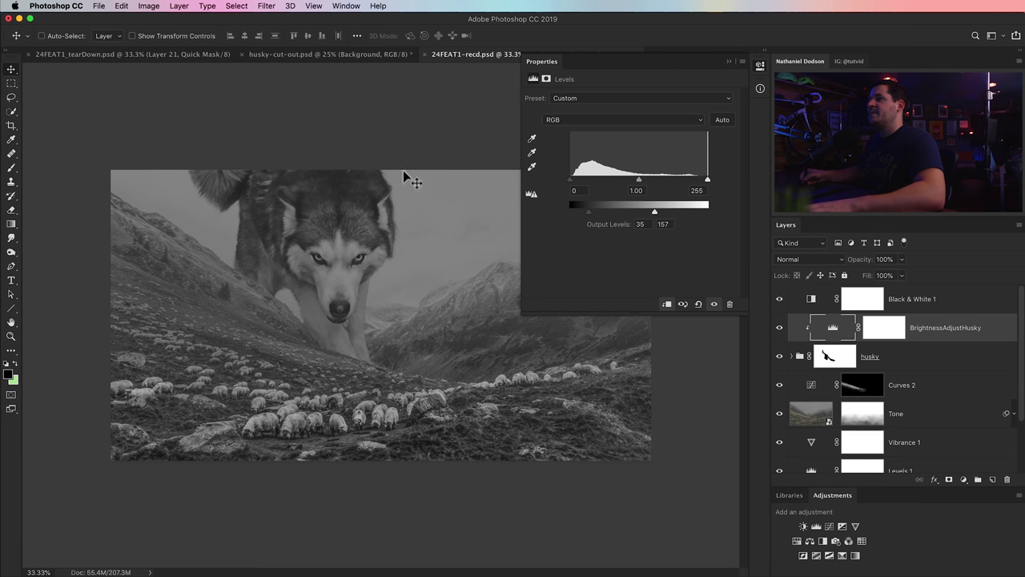
drag(650, 213, 645, 213)
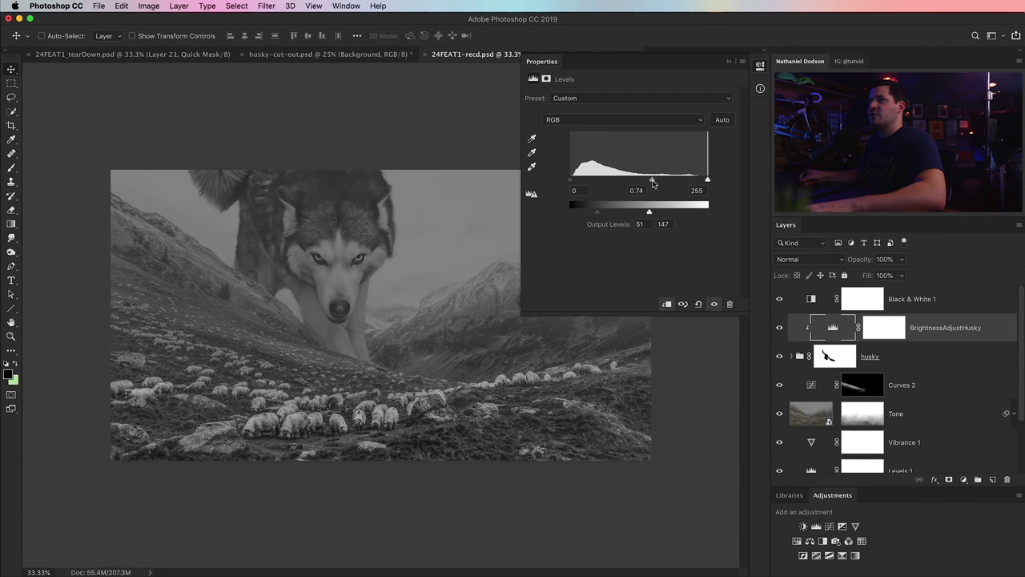
drag(651, 183, 652, 183)
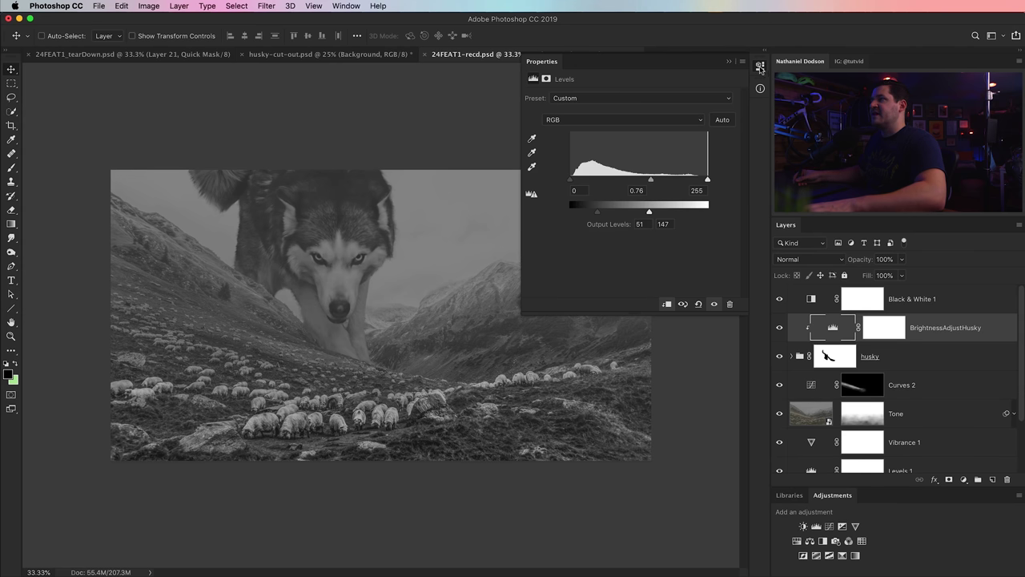
click(760, 67)
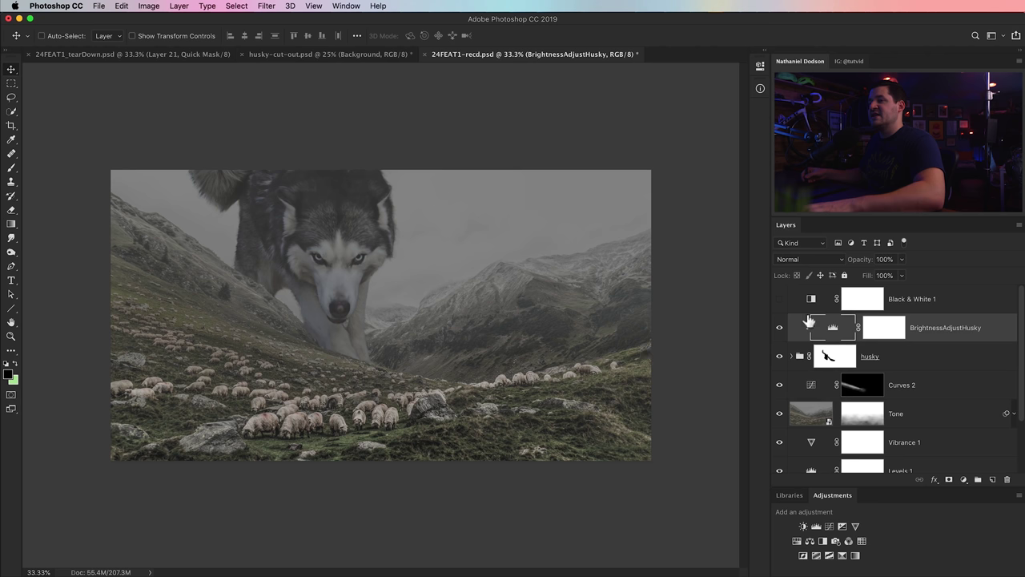
Delete the Black & White 1 layer and compare the husky with and without its Levels adjustment
click(921, 303)
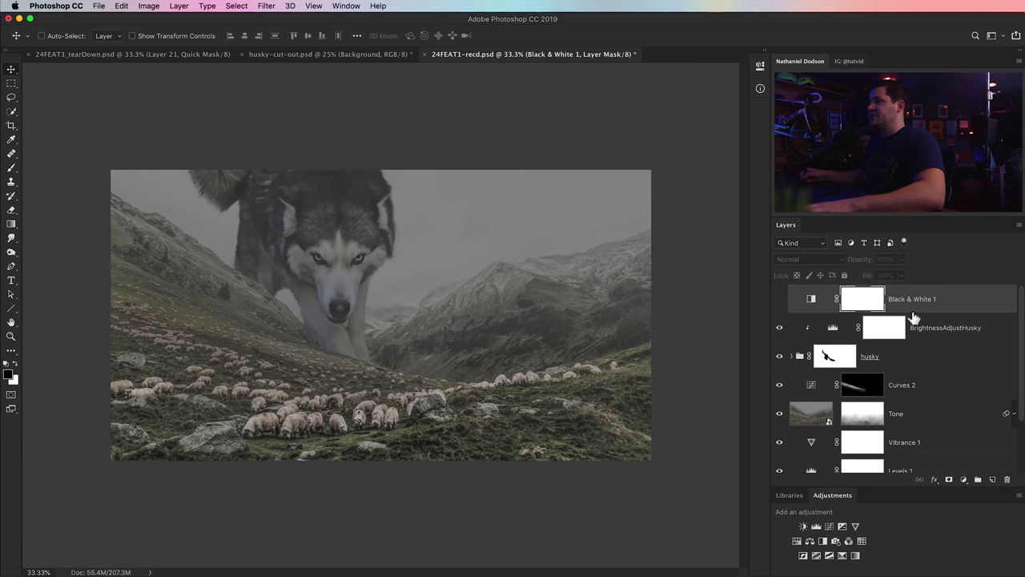
key(Delete)
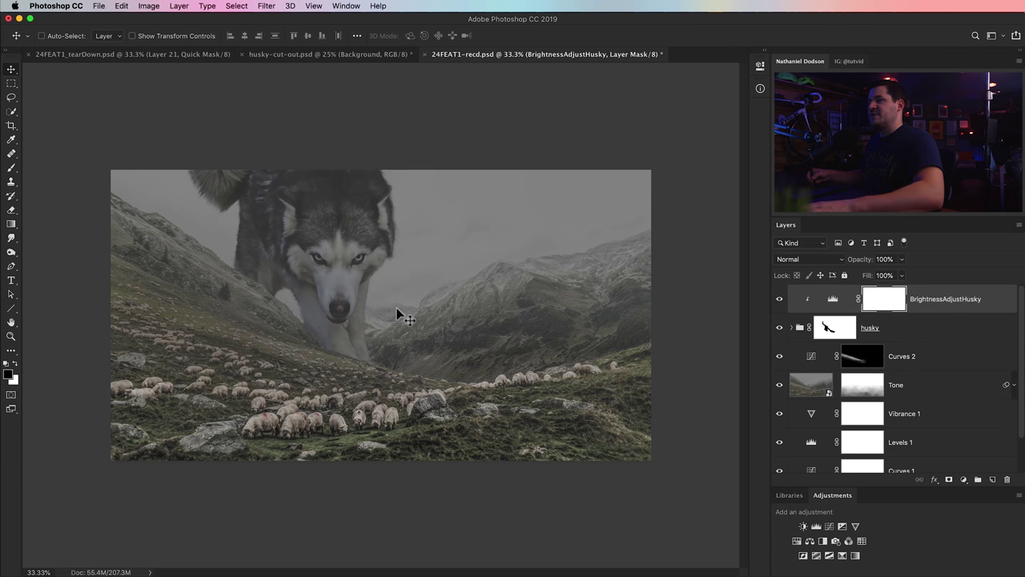
click(781, 301)
click(781, 301)
double_click(834, 299)
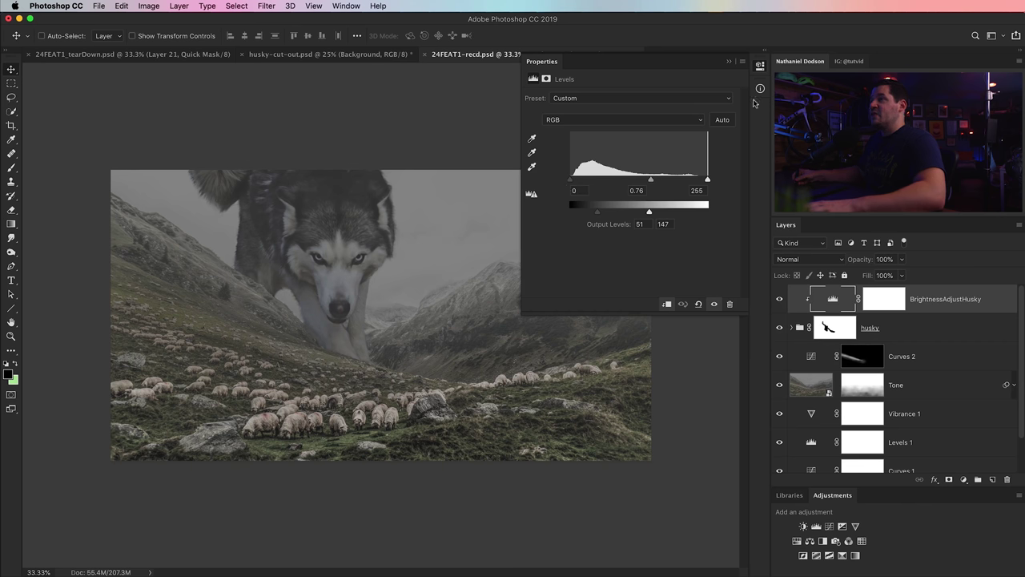
click(761, 67)
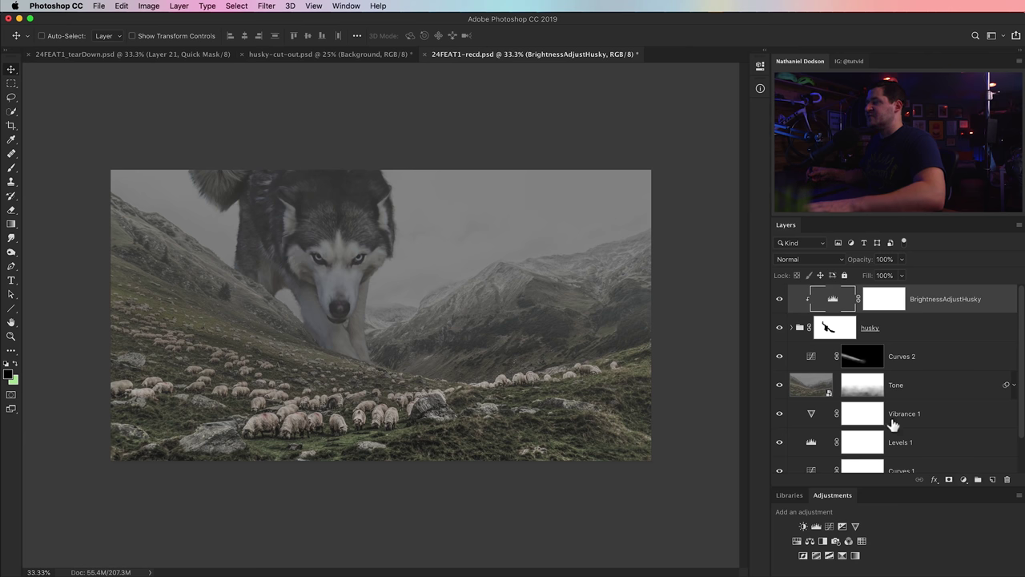
Add a Solid Color fill layer in grey with 50% brightness above all layers and set its blend mode to Luminosity
click(964, 479)
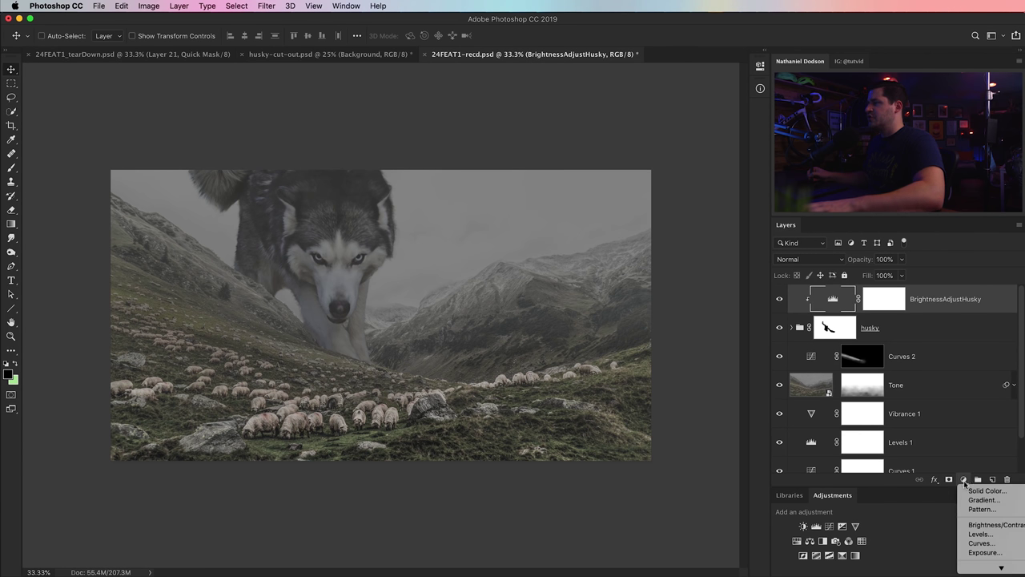
click(983, 490)
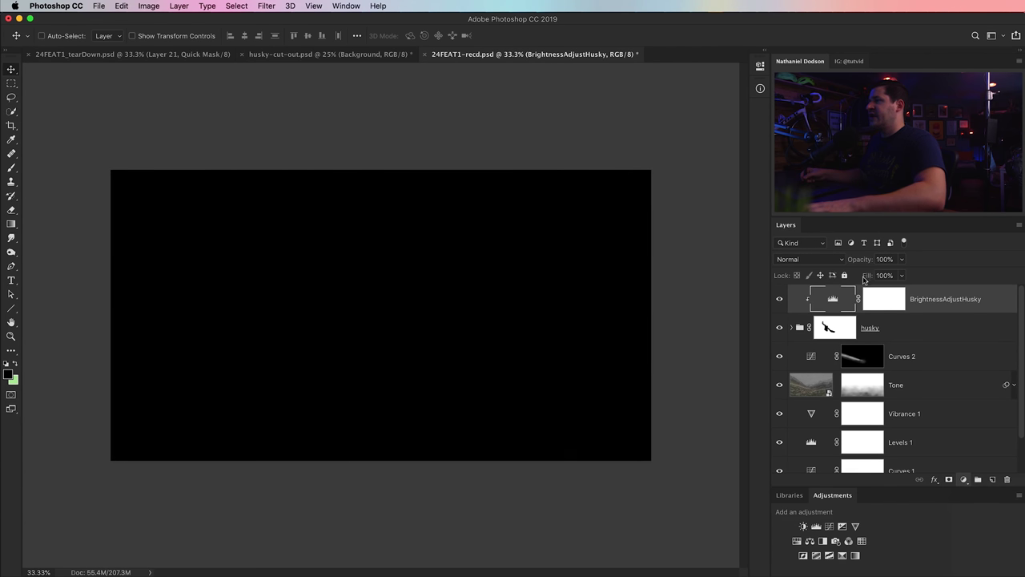
click(646, 443)
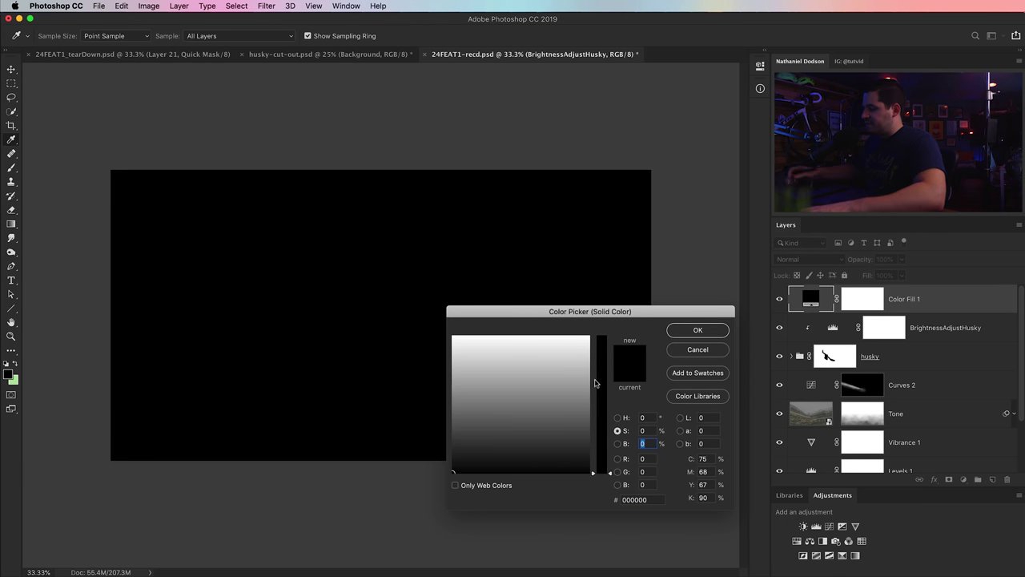
text(50)
key(Return)
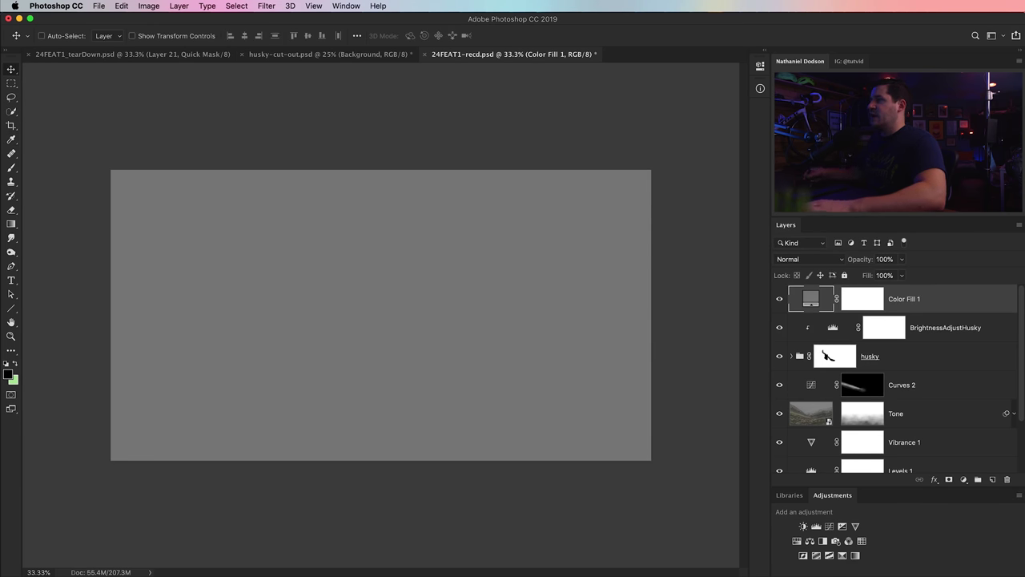
click(811, 262)
click(795, 530)
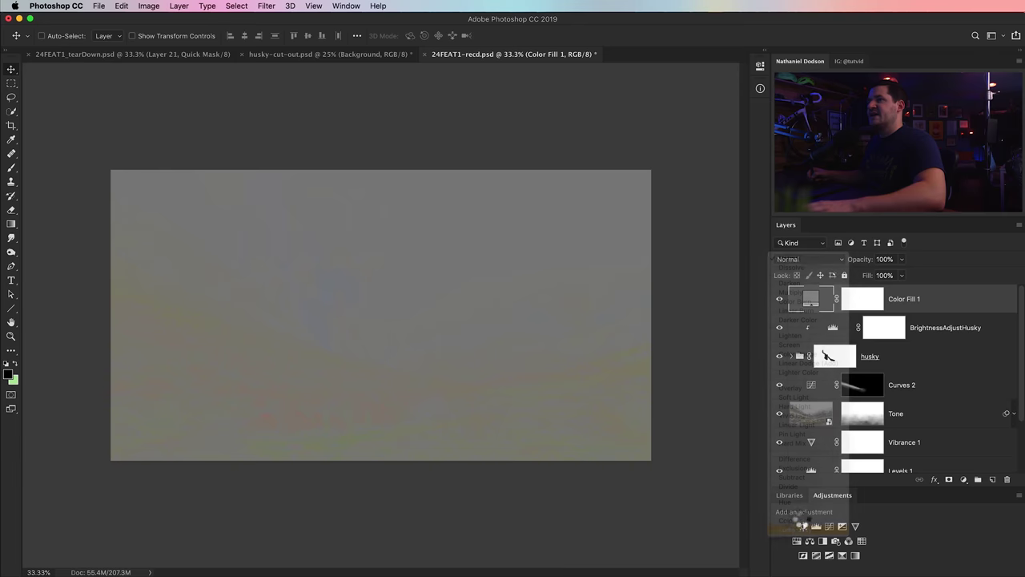
Compare the husky's hues with the landscape's by showing and hiding the grey Luminosity fill layer
drag(402, 412, 158, 275)
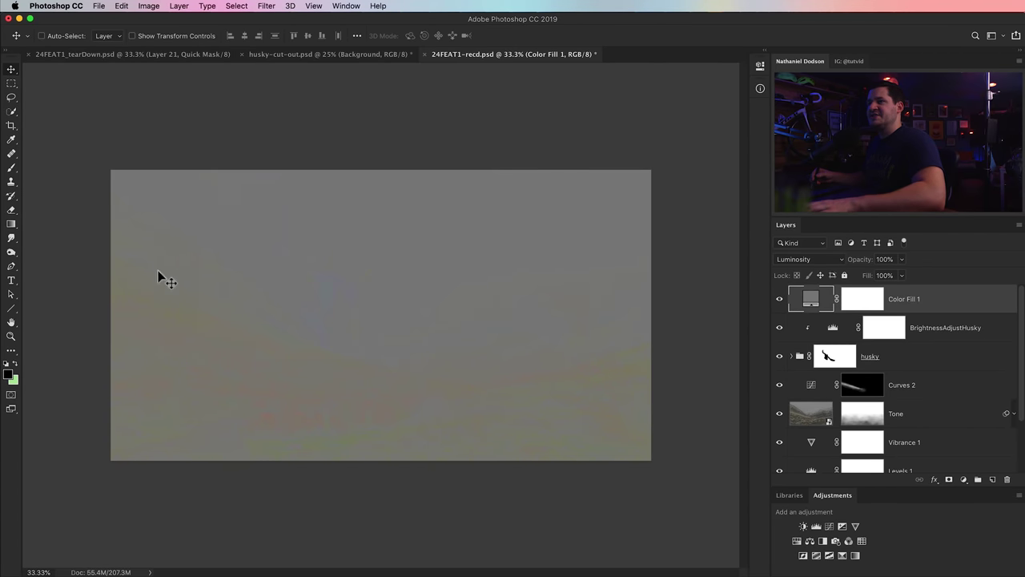
click(781, 300)
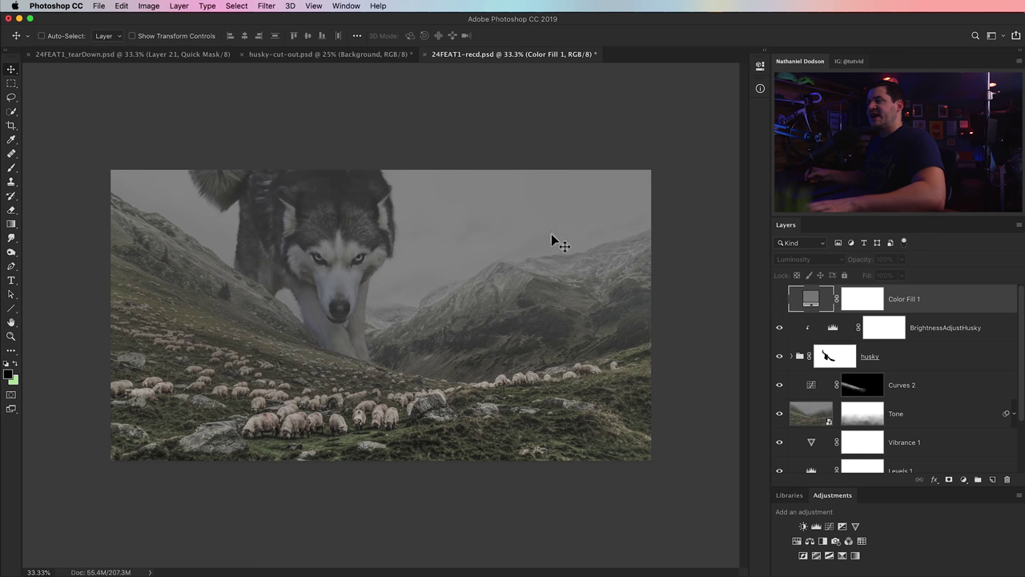
click(780, 299)
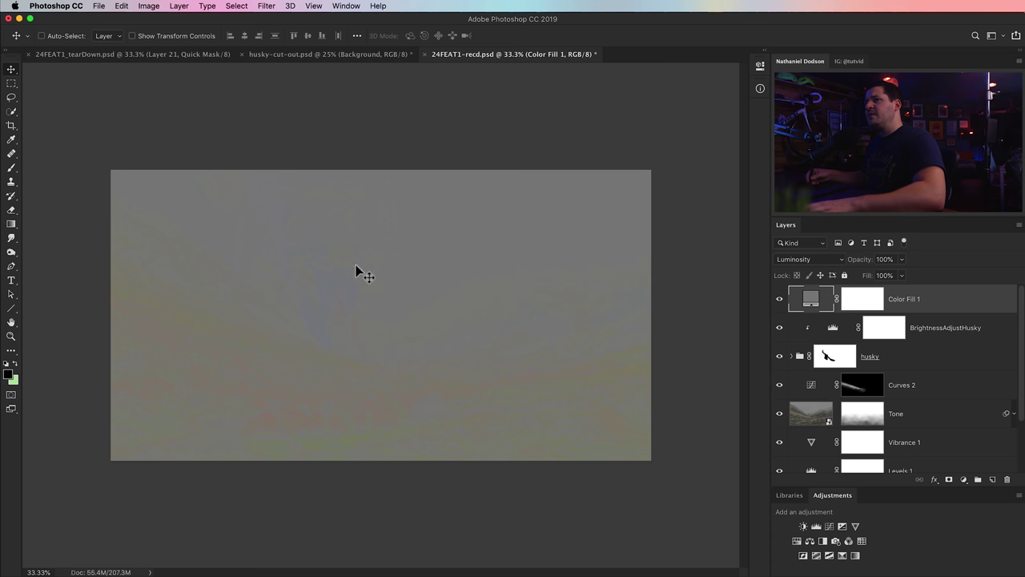
click(779, 299)
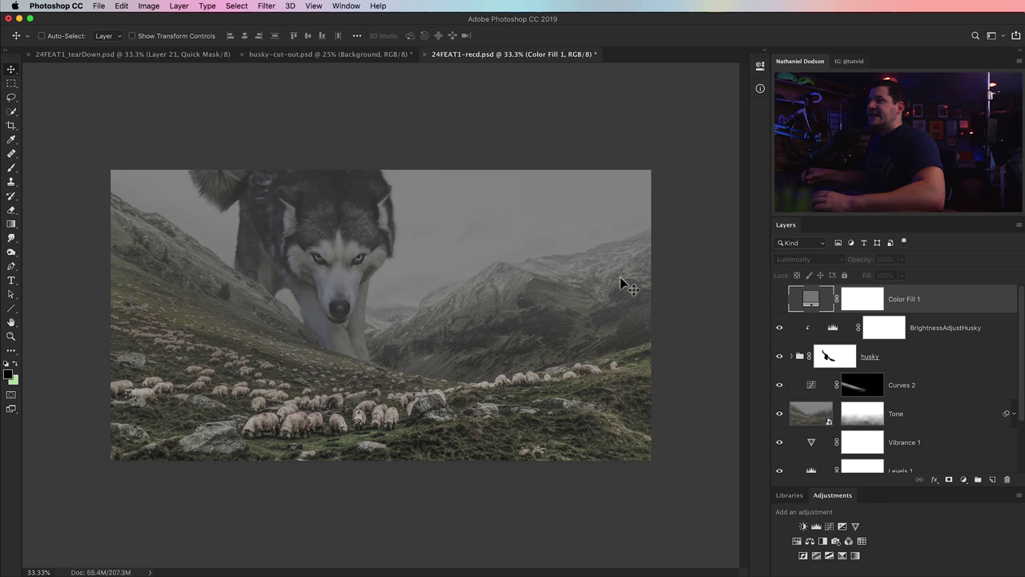
click(779, 299)
Hide the Color Fill 1 layer and add a Color Balance adjustment layer directly above BrightnessAdjustHusky
click(798, 319)
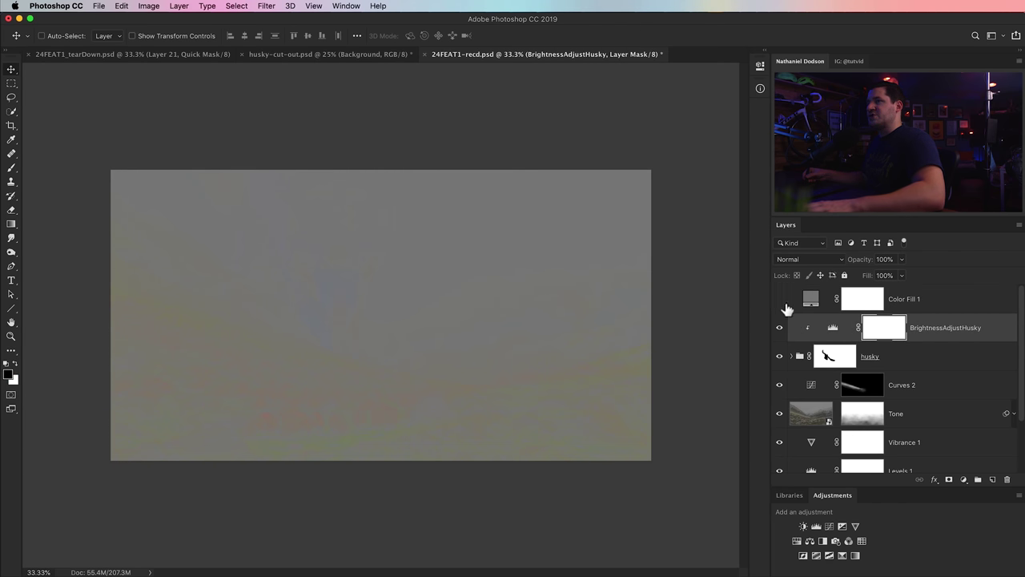
click(781, 301)
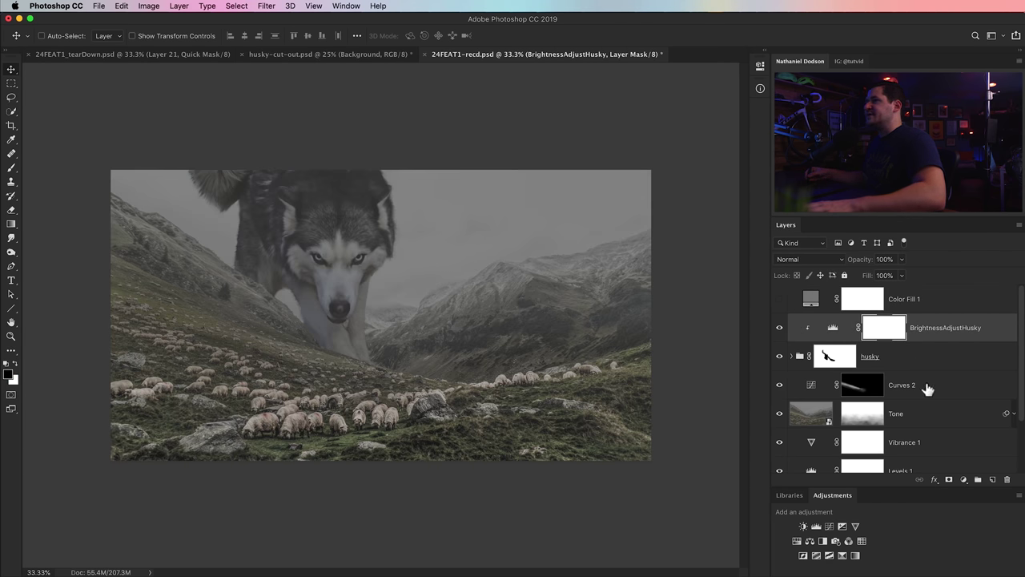
click(809, 542)
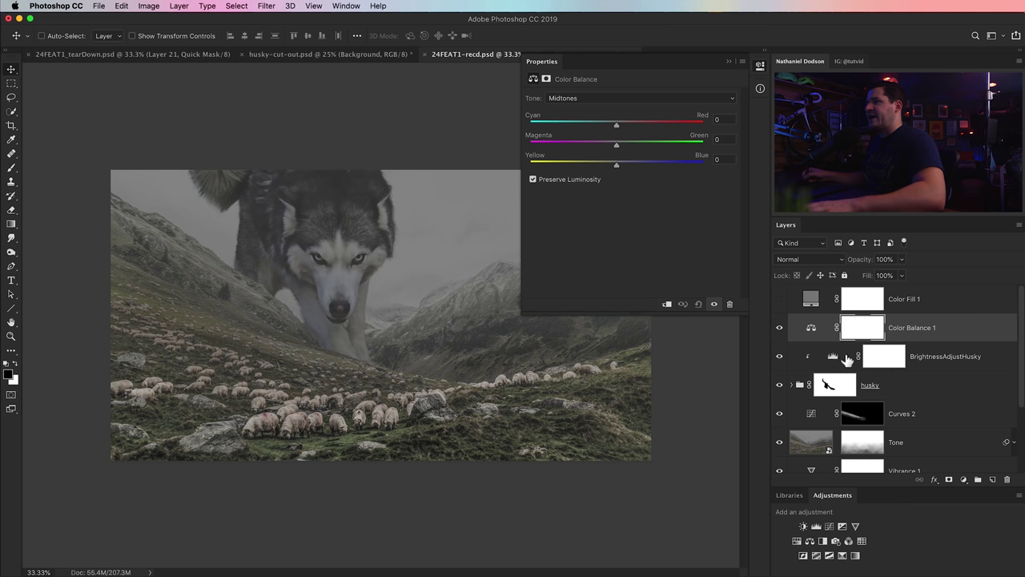
click(760, 67)
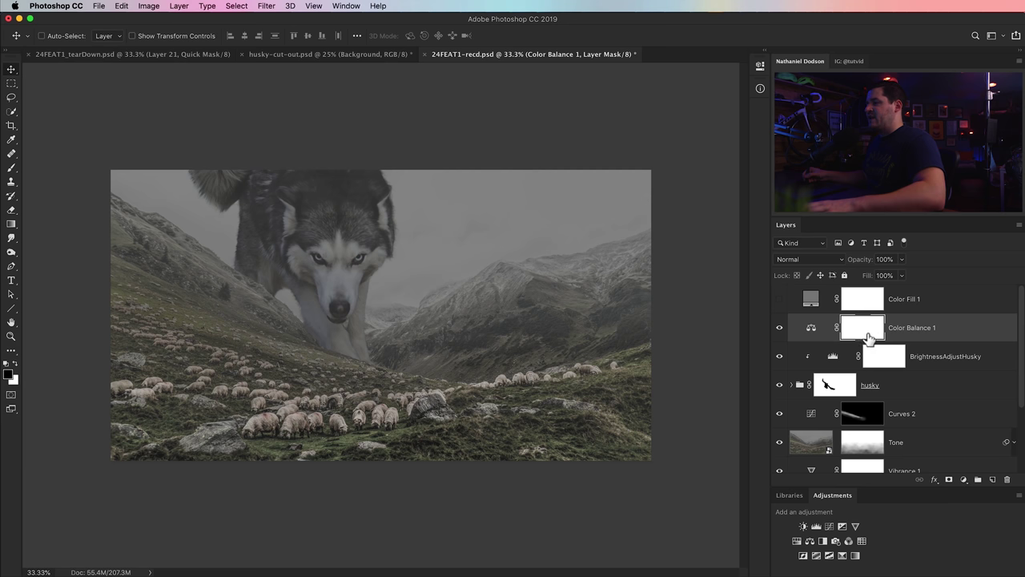
Set the Color Balance midtones to Red +100, Green +100 and Yellow -84, and select the layer's mask
double_click(811, 328)
drag(661, 144, 680, 146)
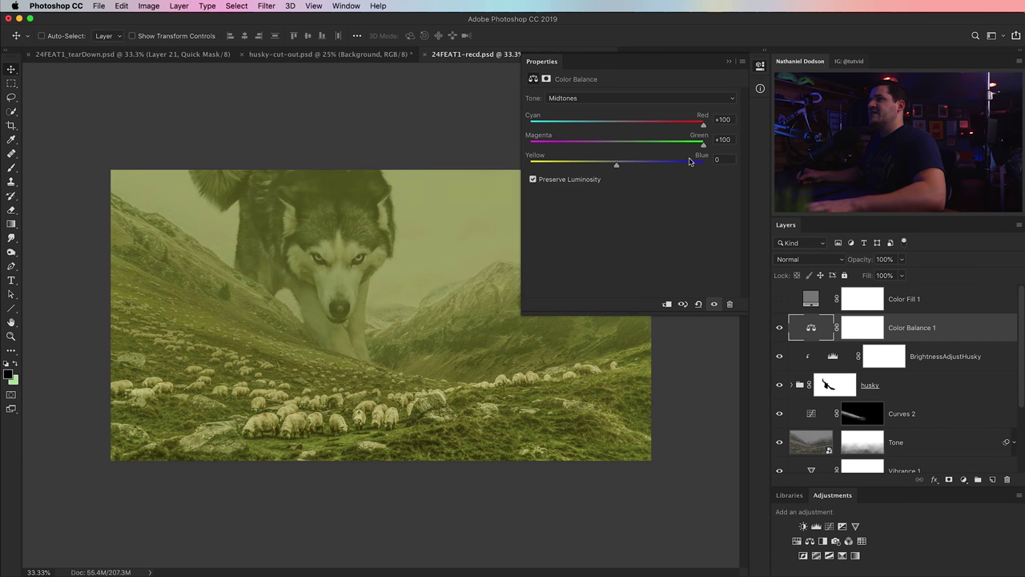
drag(616, 166, 539, 165)
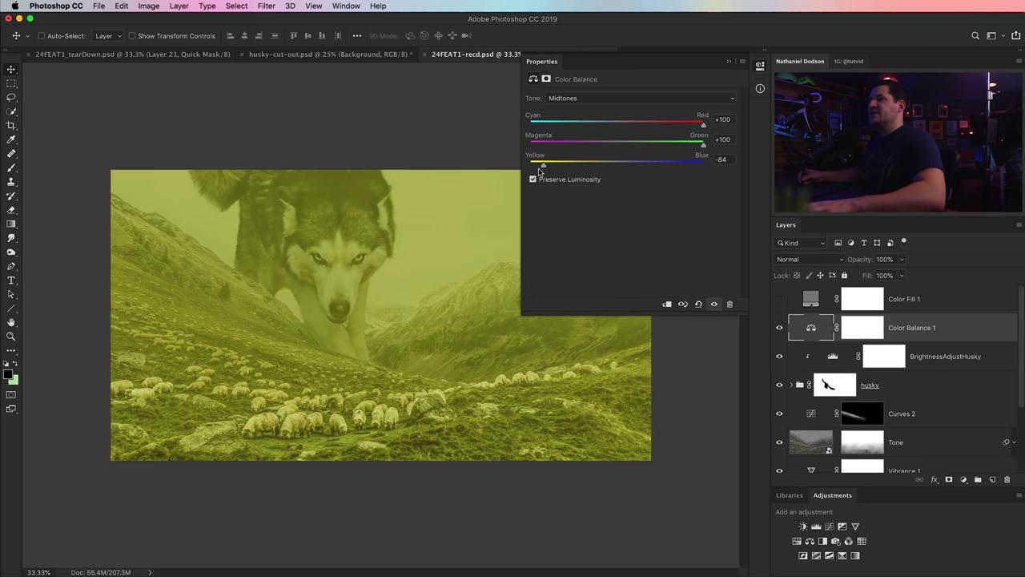
click(759, 68)
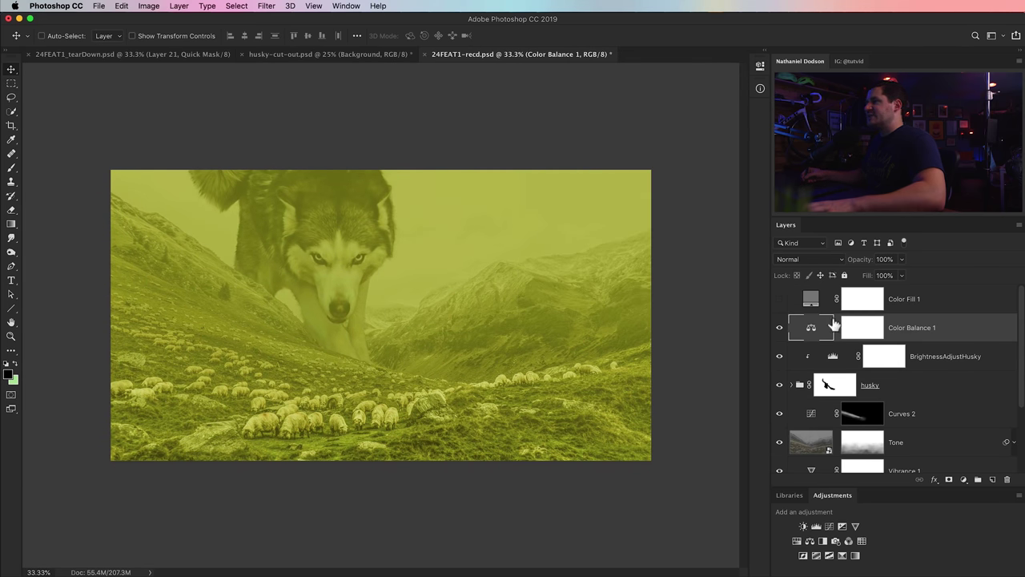
click(863, 327)
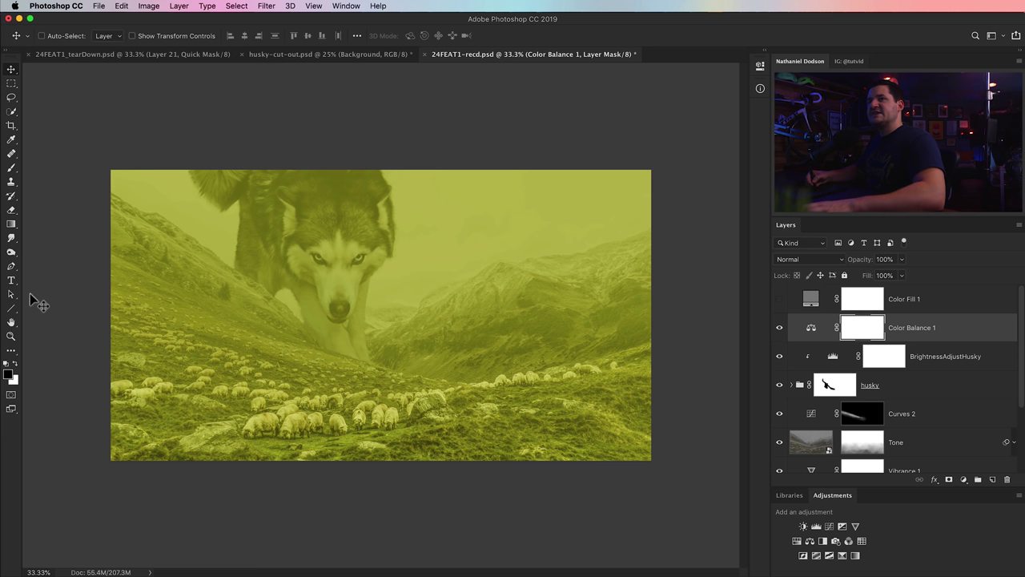
Paint black over the sheep foreground on the Color Balance 1 mask with a 1200 px brush at 0% hardness
click(12, 169)
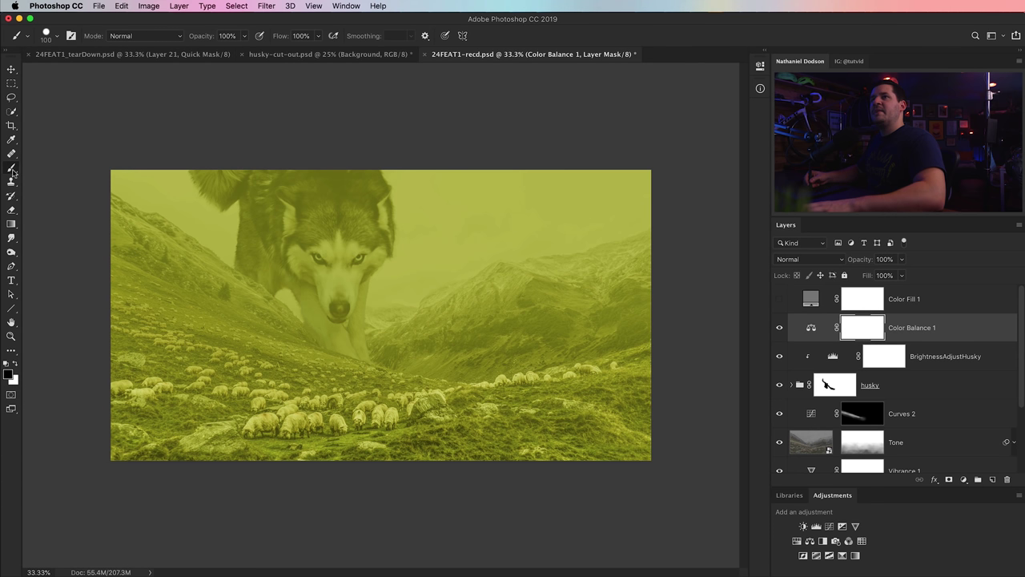
right_click(293, 289)
drag(399, 219, 404, 221)
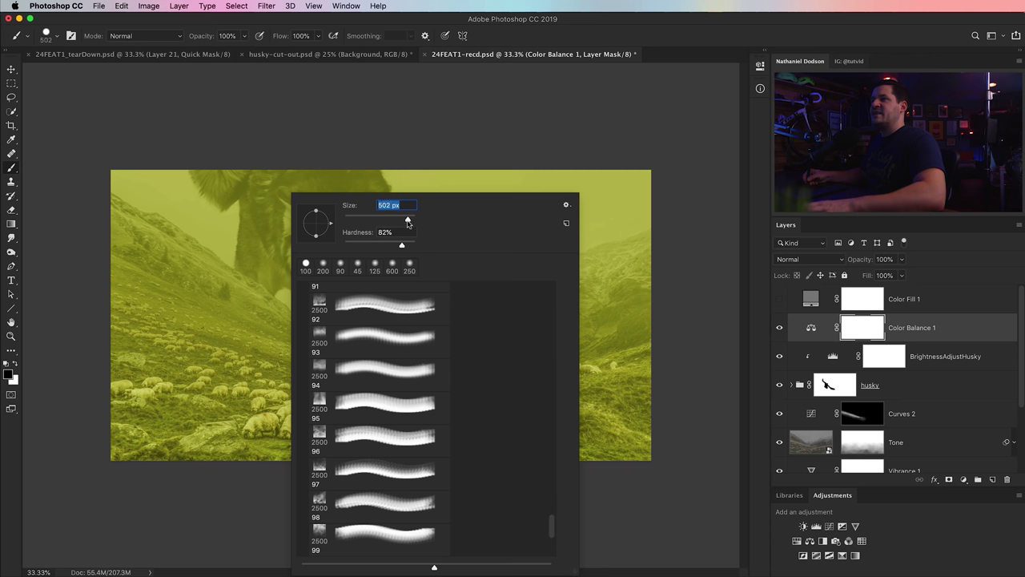
drag(401, 246, 311, 249)
text(0)
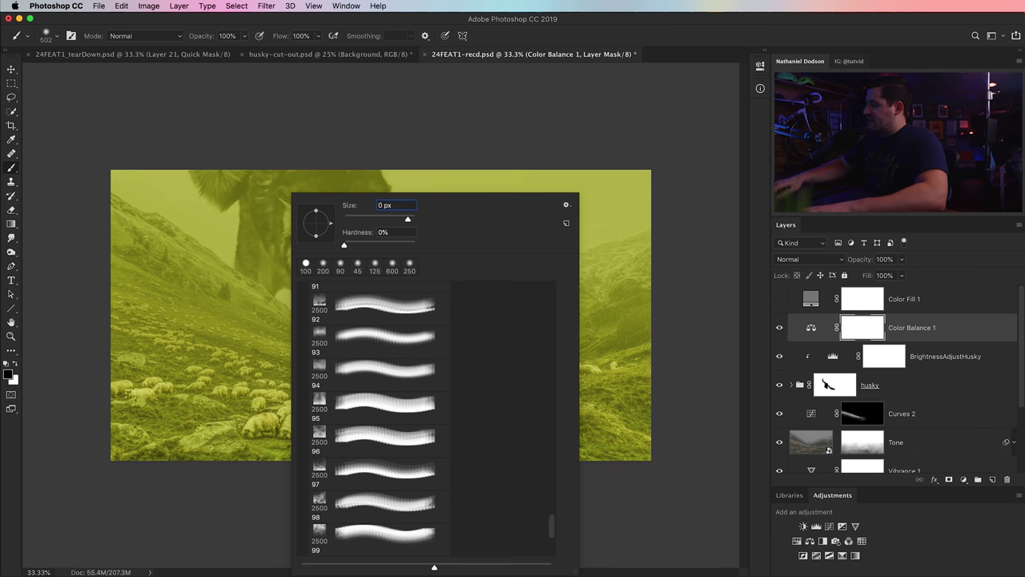
text(1200)
key(Return)
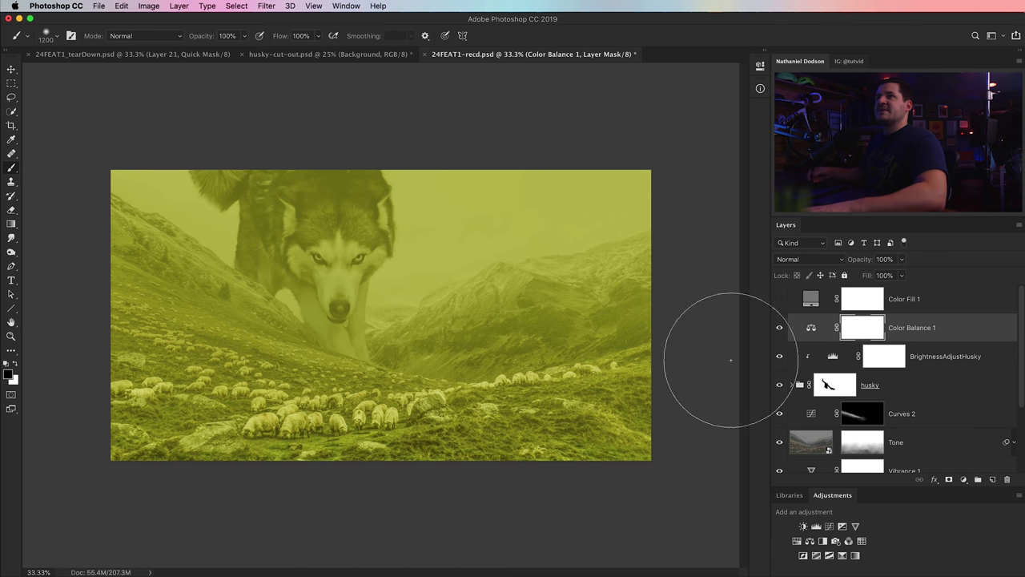
mouse_move(103, 412)
mouse_down()
mouse_move(159, 454)
mouse_move(159, 438)
mouse_move(238, 458)
mouse_move(266, 451)
mouse_move(201, 411)
mouse_move(148, 360)
mouse_move(418, 448)
mouse_move(621, 447)
mouse_move(509, 452)
mouse_move(472, 439)
mouse_move(552, 423)
mouse_move(313, 433)
mouse_move(149, 339)
mouse_move(154, 349)
mouse_move(115, 303)
mouse_move(92, 318)
mouse_move(224, 410)
mouse_move(235, 386)
mouse_move(121, 344)
mouse_move(390, 469)
mouse_move(620, 468)
mouse_move(681, 407)
mouse_up()
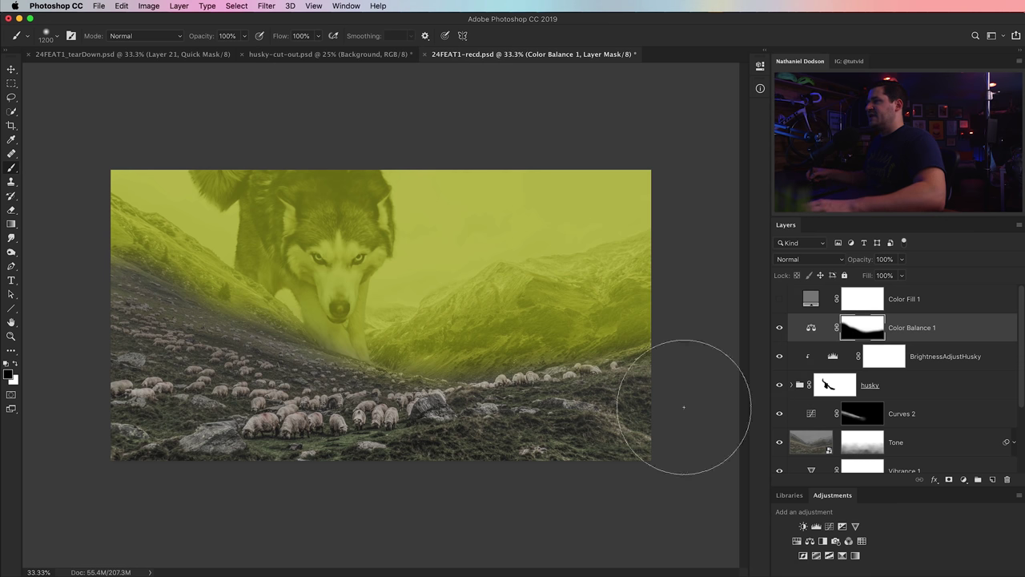
Reset the Color Balance 1 adjustment, show Color Fill 1, and set the midtones to Green +3 and Yellow -6
double_click(809, 329)
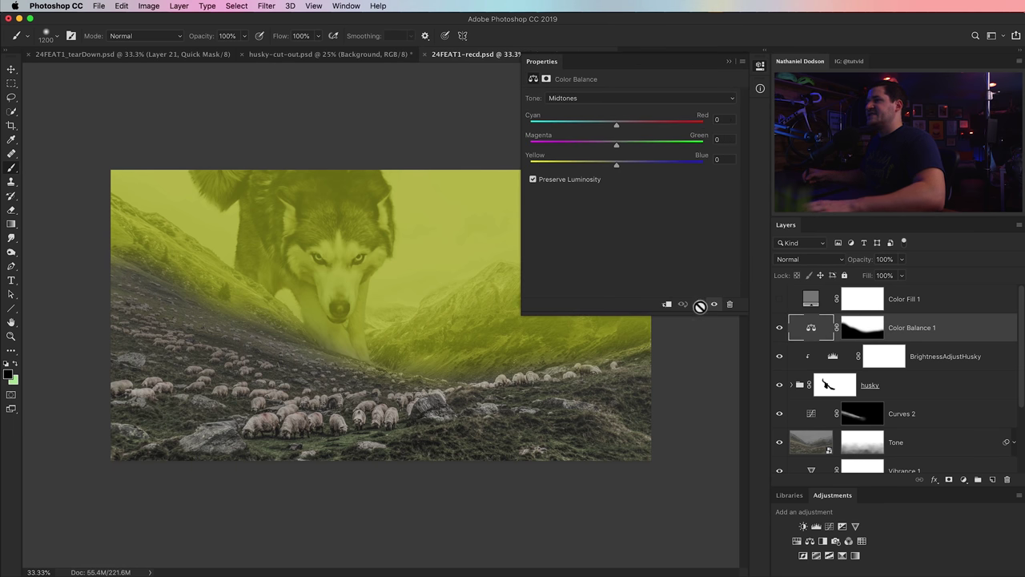
click(699, 306)
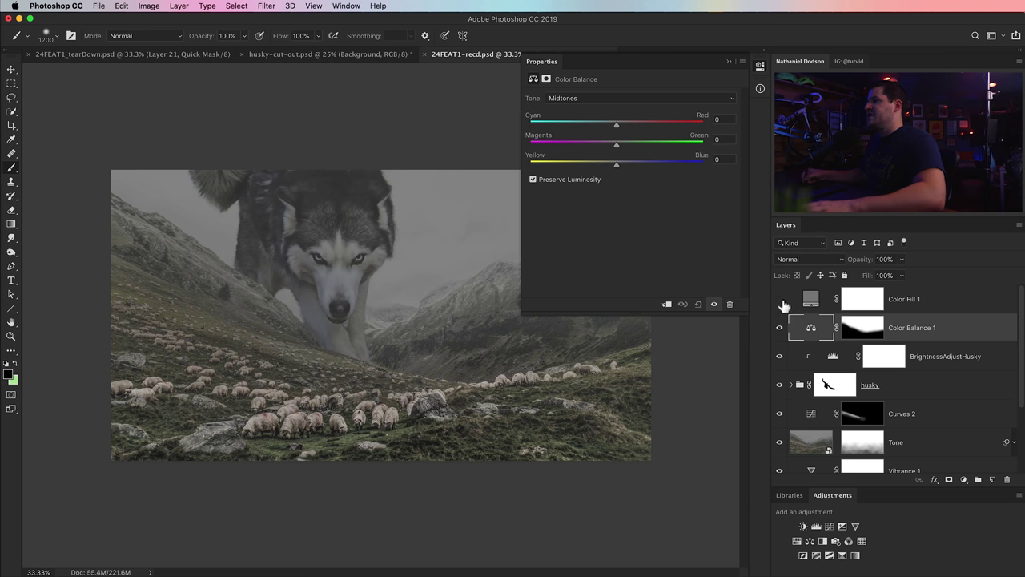
click(781, 301)
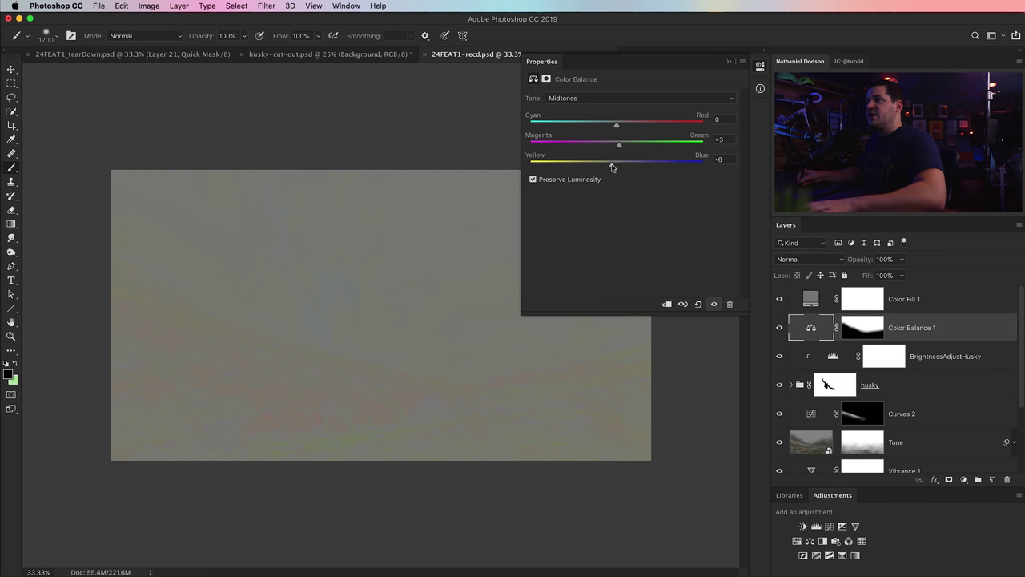
Set the Color Balance highlights to Green +4 and Yellow -6, and the shadows to Red +7 and Yellow -4
click(636, 101)
click(625, 111)
click(646, 99)
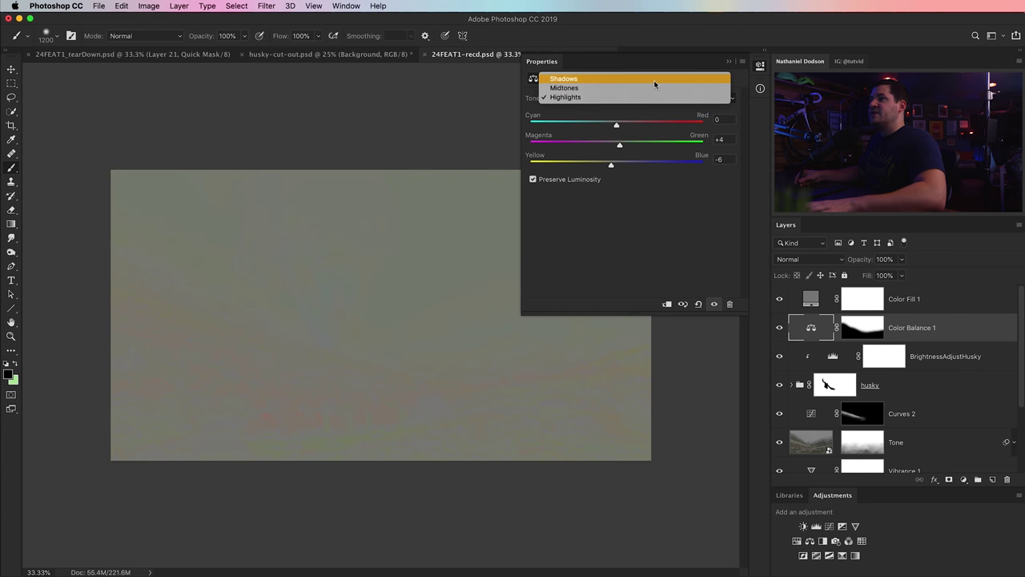
click(653, 79)
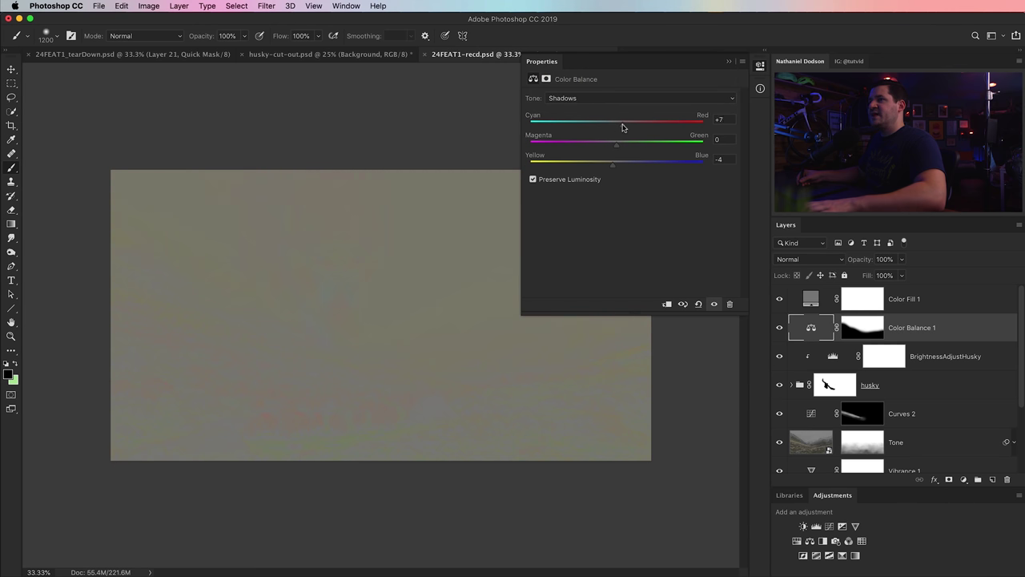
click(761, 66)
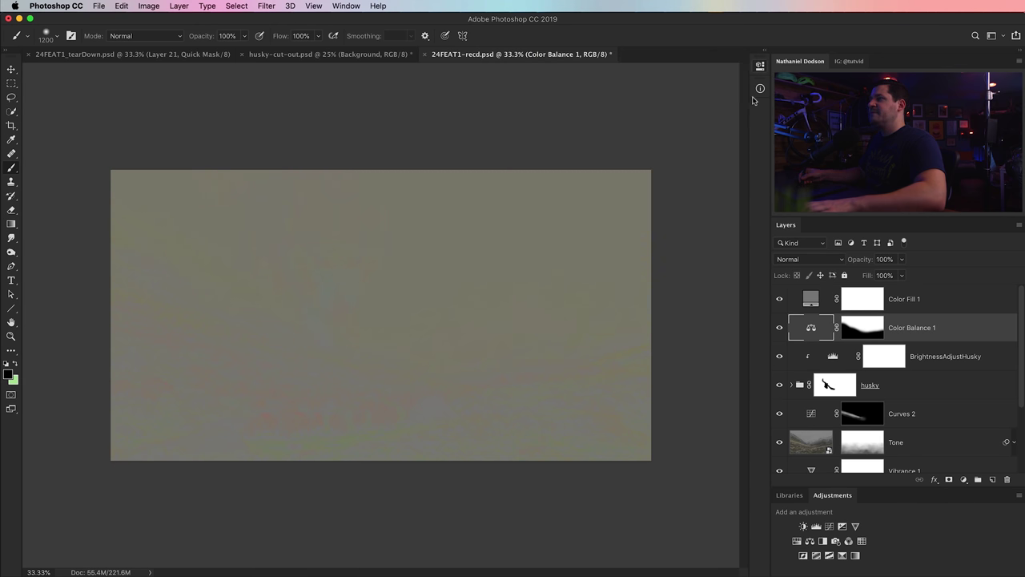
Compare the composite with and without the Color Balance 1 adjustment and the grey Color Fill 1 layer
click(779, 298)
click(779, 328)
click(780, 328)
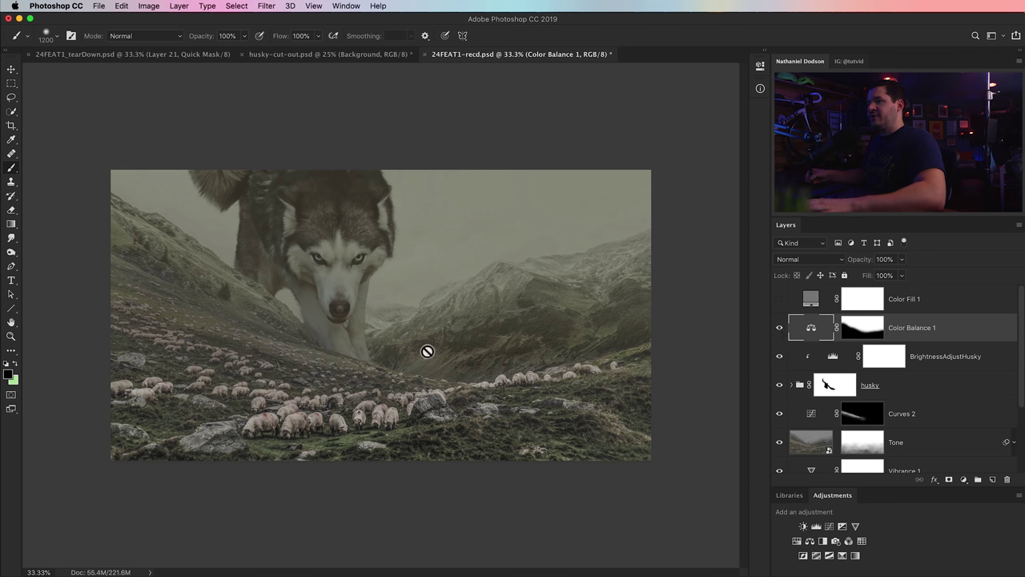
key(v)
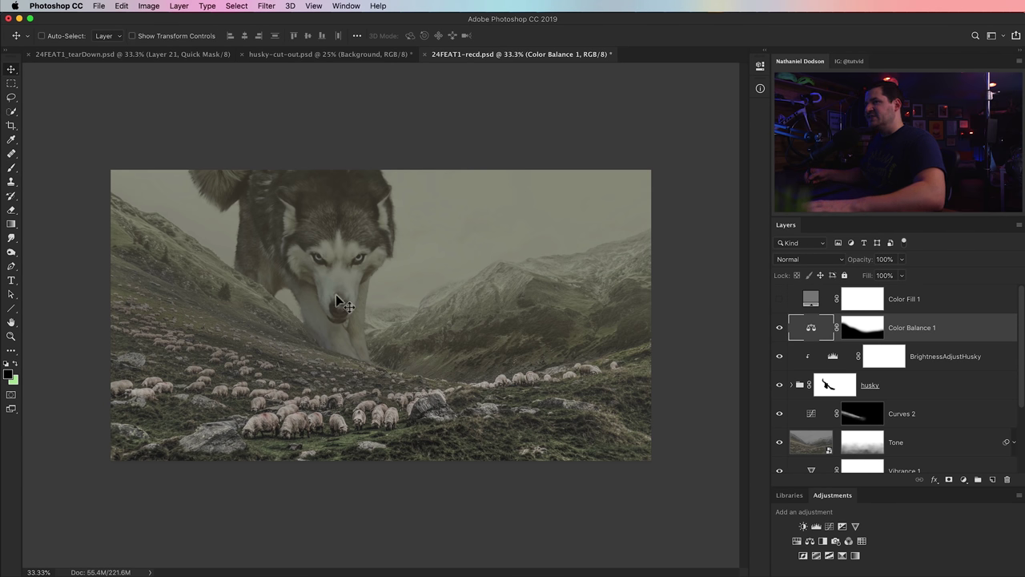
click(780, 299)
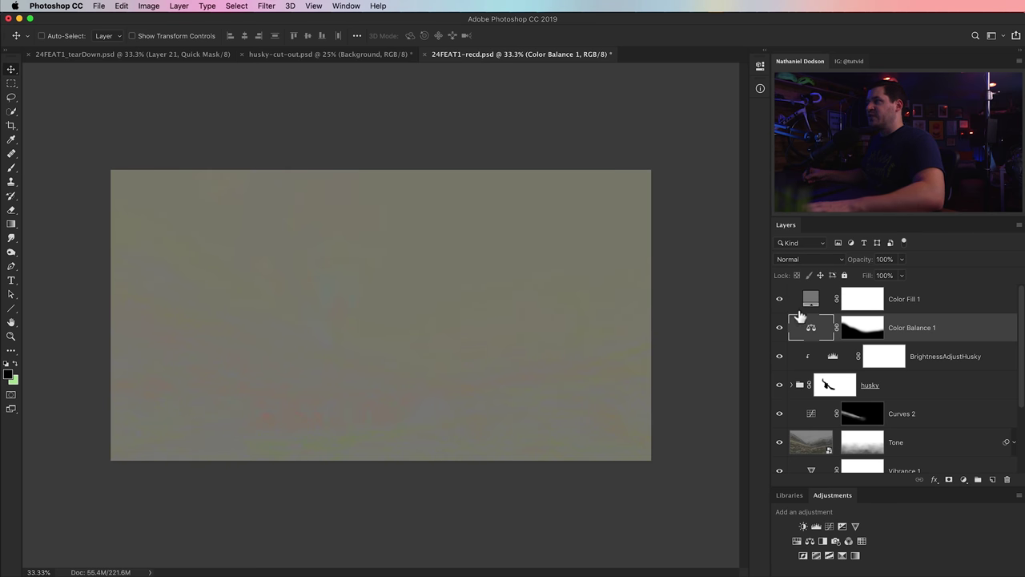
click(779, 299)
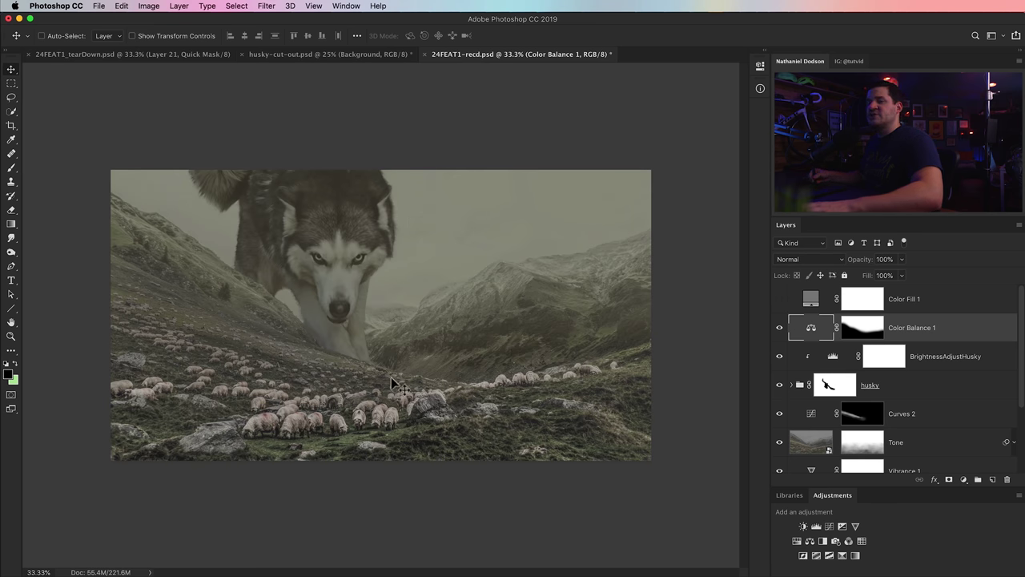
Lower the Color Balance 1 layer's opacity to 54% and delete the Color Fill 1 layer
drag(863, 266, 841, 259)
click(859, 263)
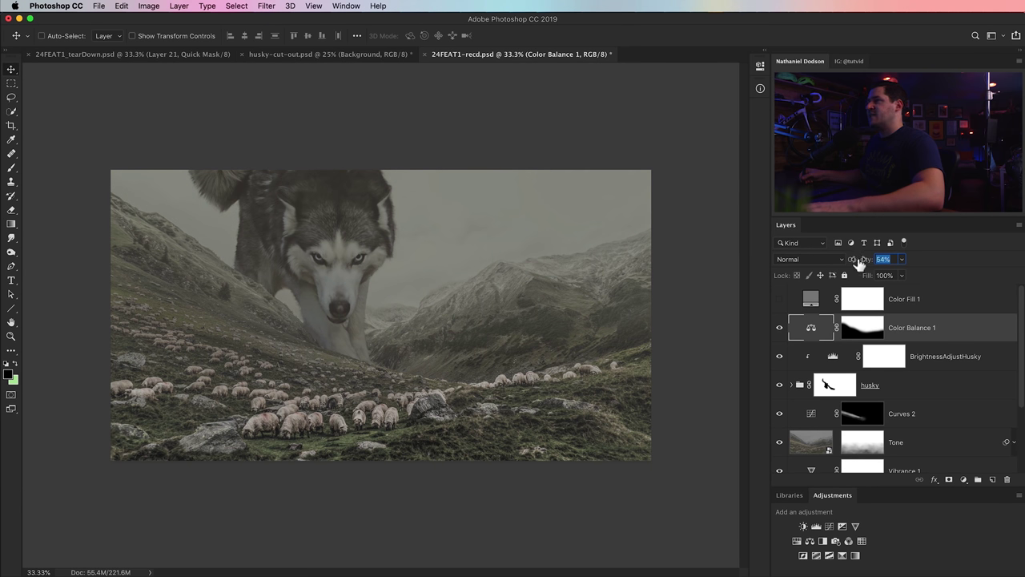
click(813, 299)
key(Delete)
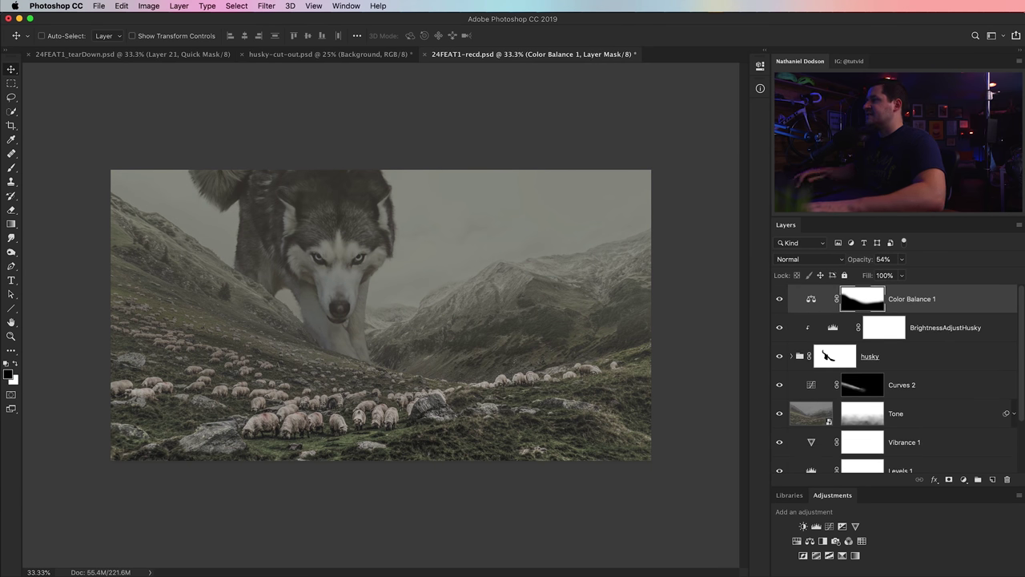
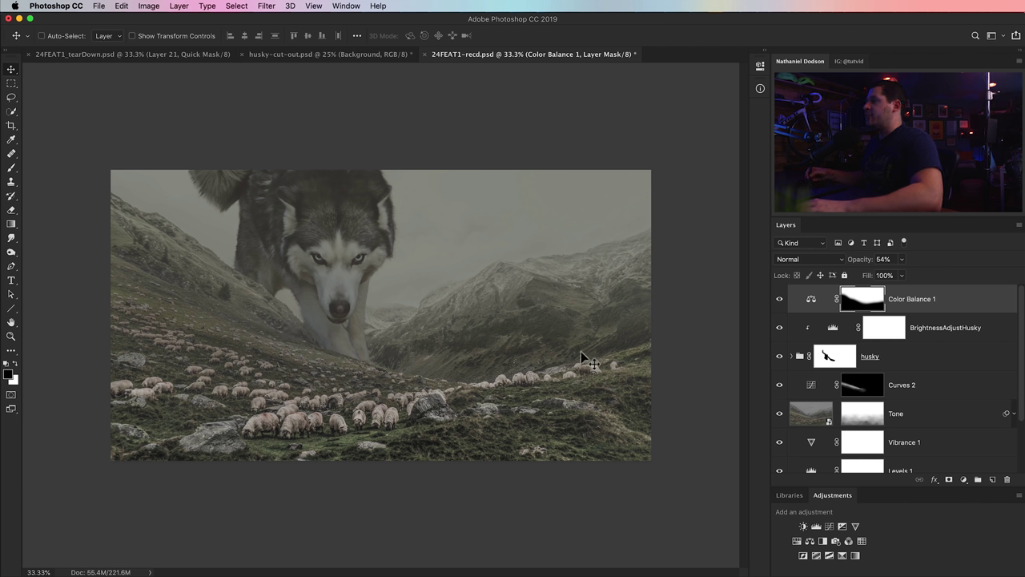
Add a new empty layer above Color Balance 1 and name it Shadow_I
click(993, 479)
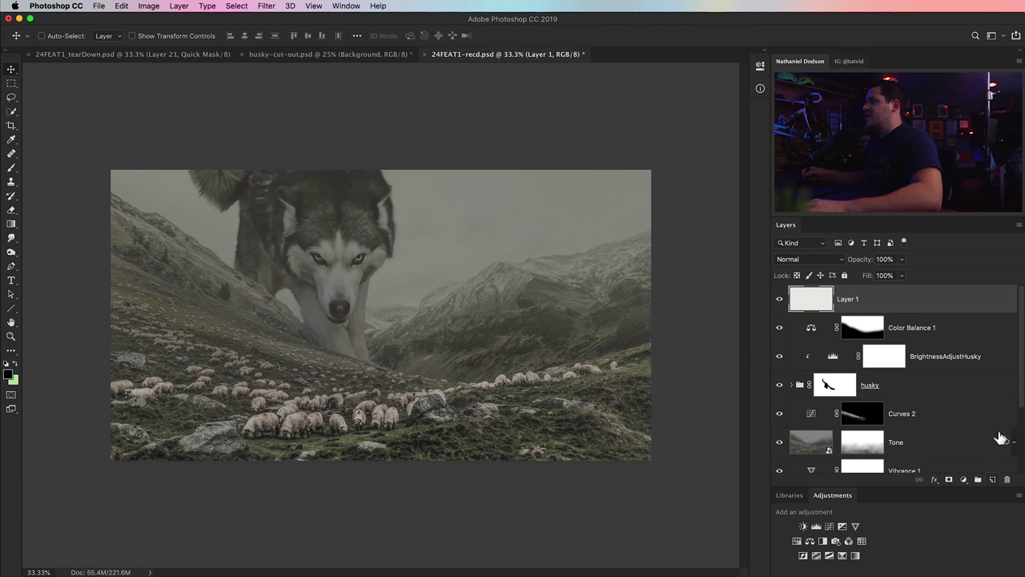
double_click(848, 299)
text(Shadow_l)
key(Return)
Switch to the Polygonal Lasso tool and set its feather to 0 px for outlining a shadow on the hillside
key(z)
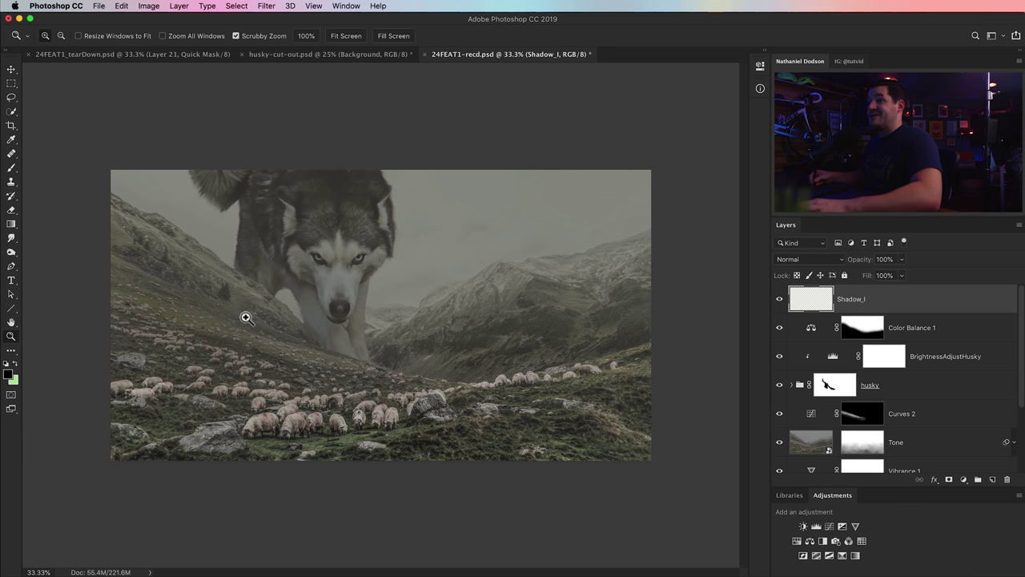
click(245, 315)
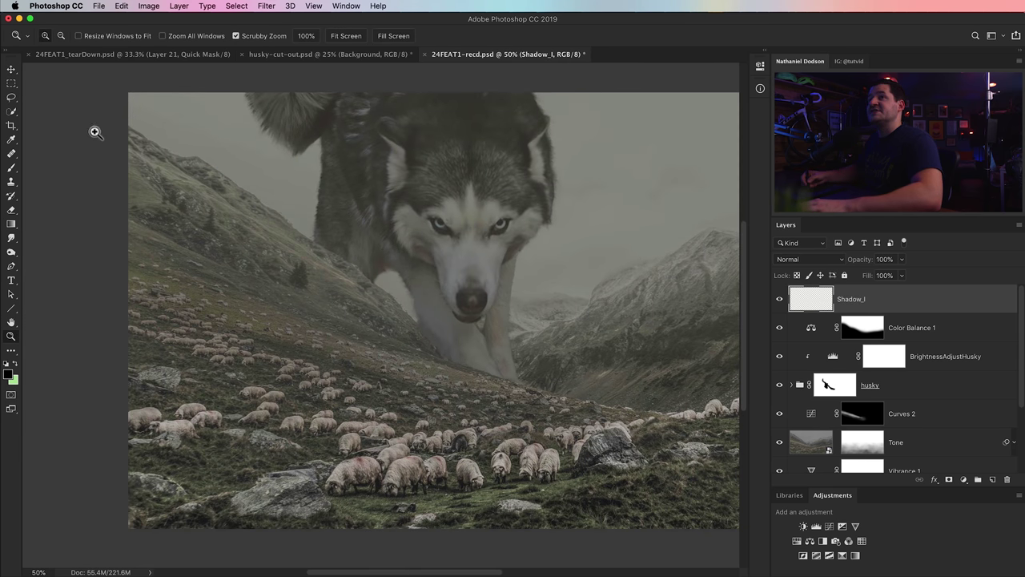
click(11, 97)
click(58, 108)
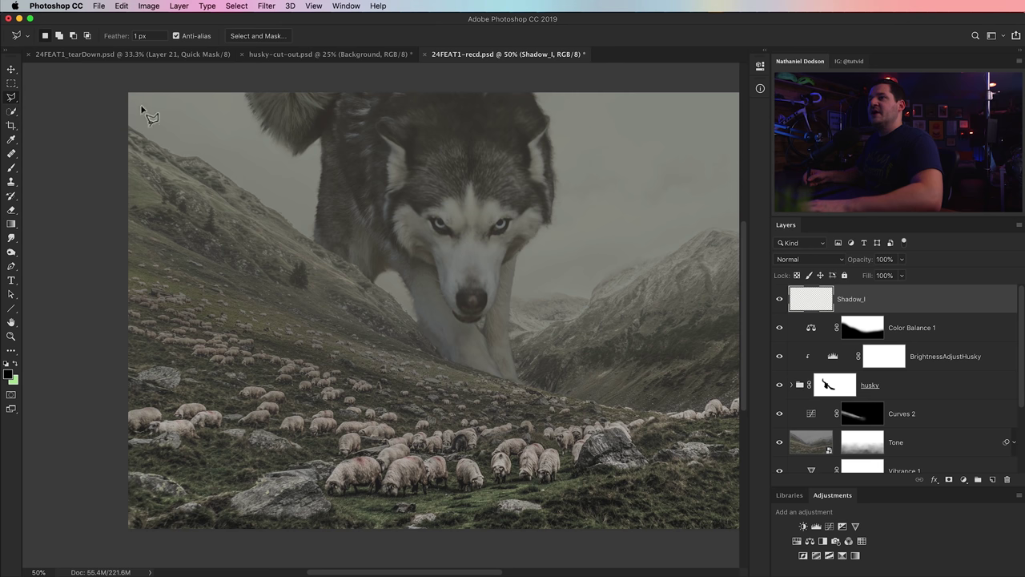
double_click(140, 35)
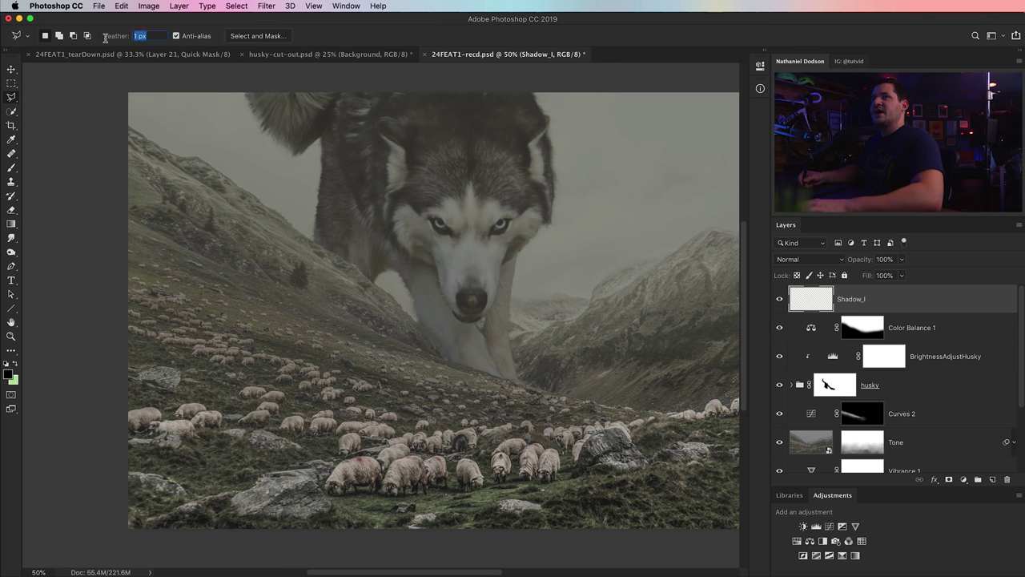
text(0)
key(Return)
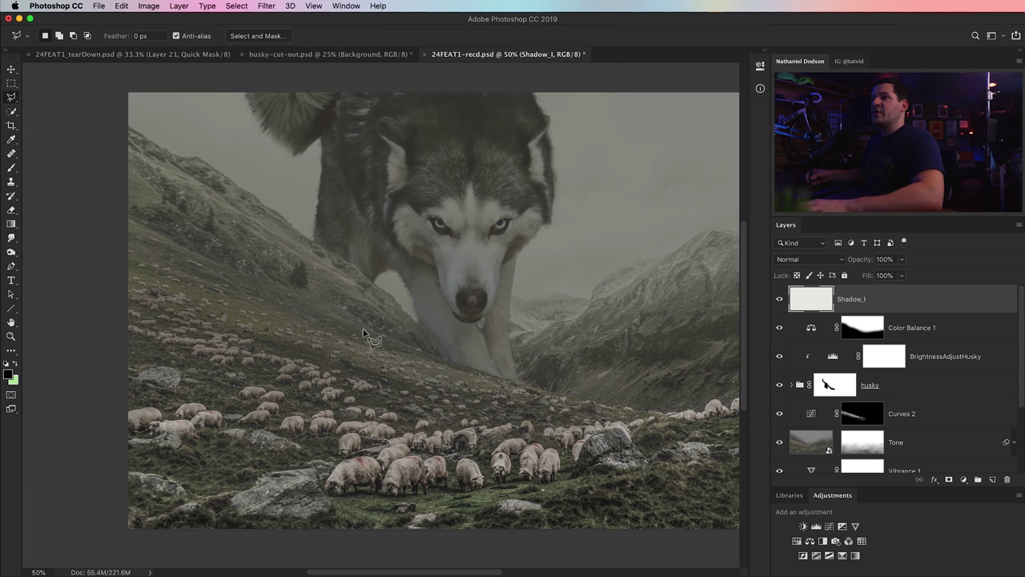
Outline an angular shadow area across the sheep hillside in front of the husky, fill it with black, and deselect
click(313, 241)
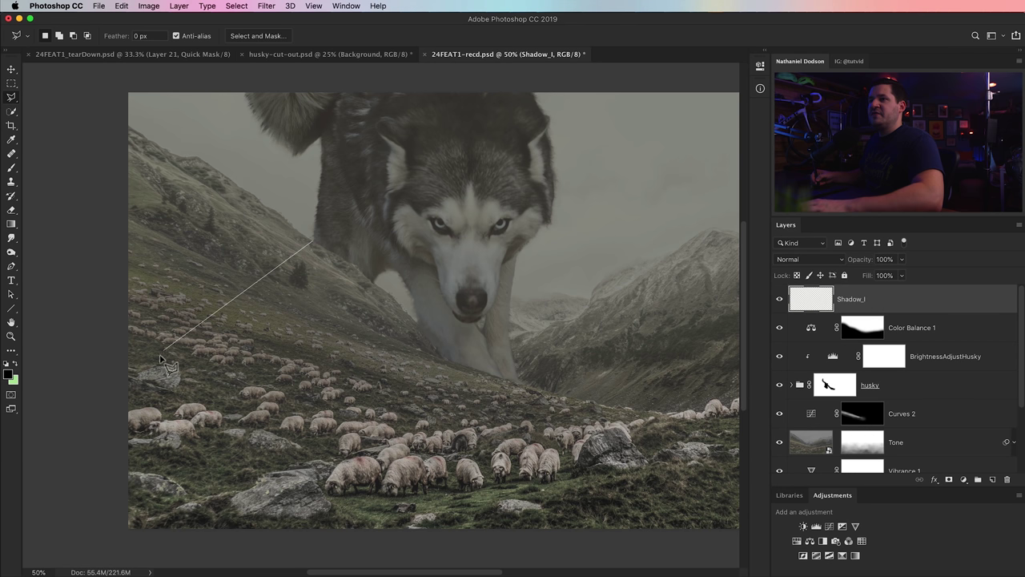
click(82, 365)
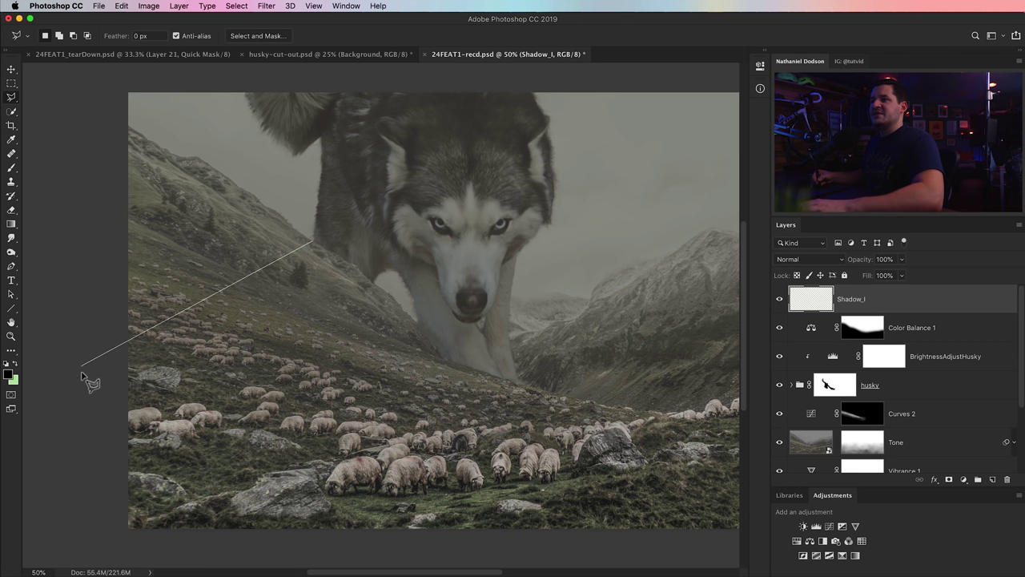
click(503, 490)
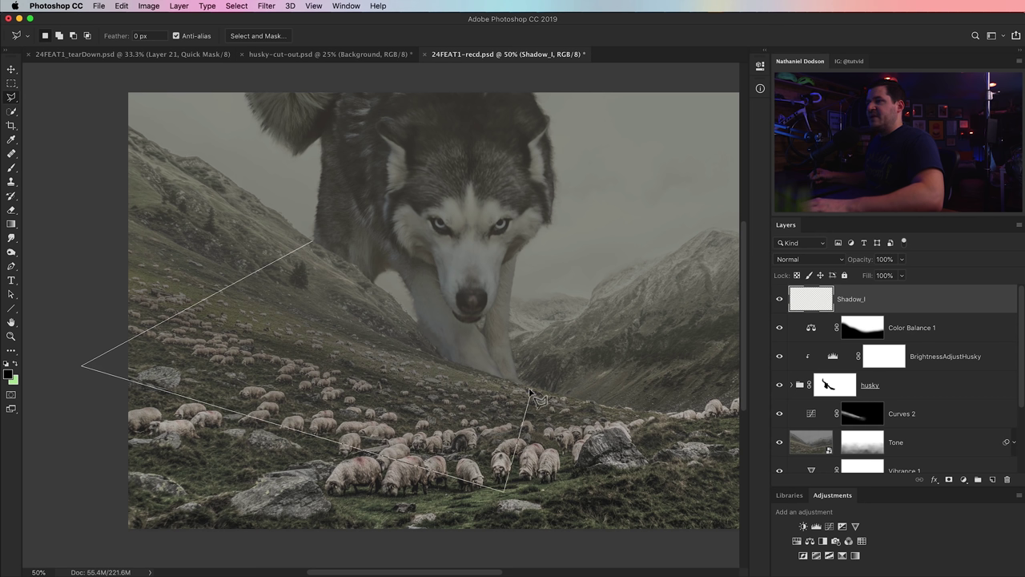
click(526, 386)
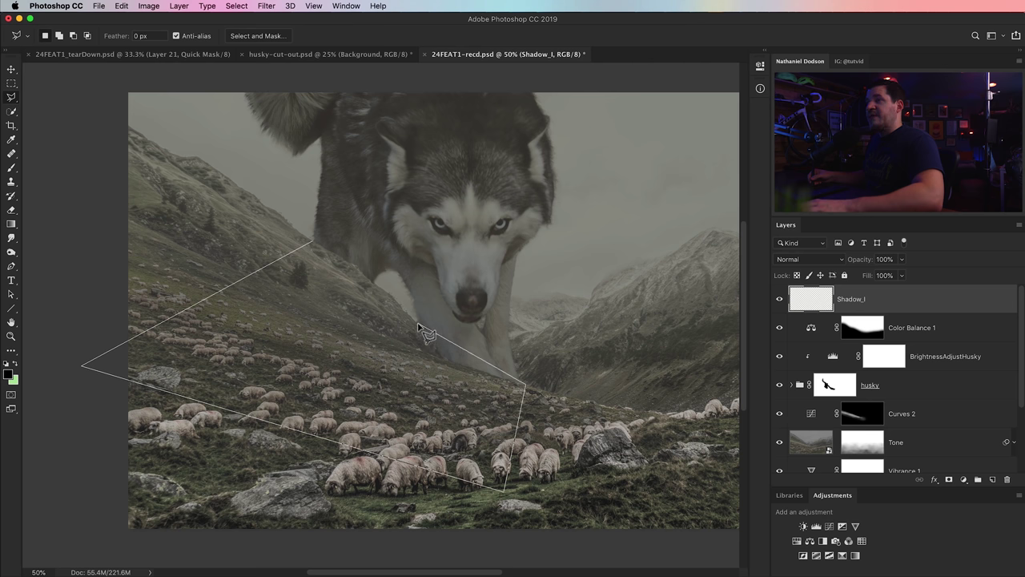
click(418, 319)
click(314, 242)
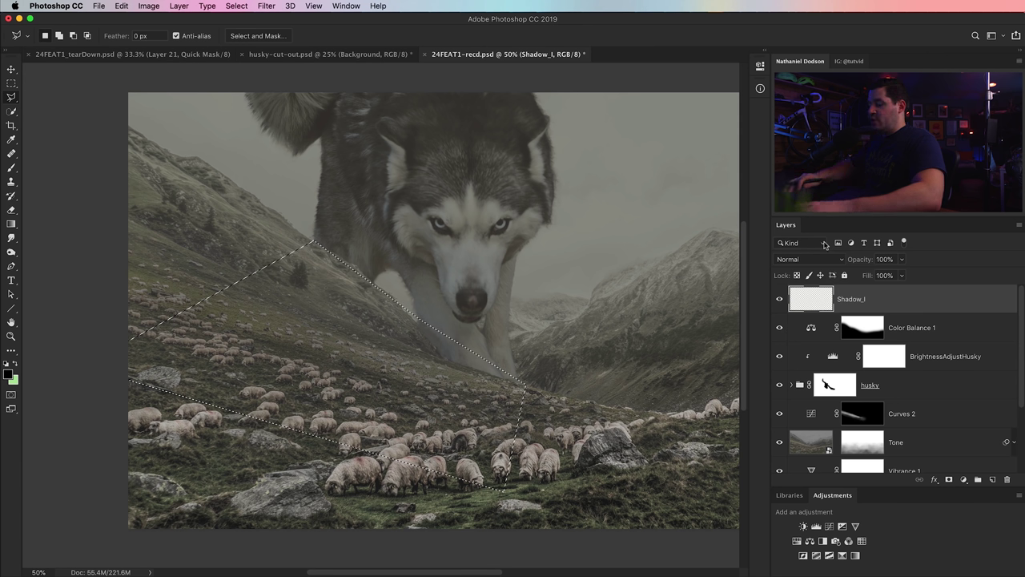
key(alt+BackSpace)
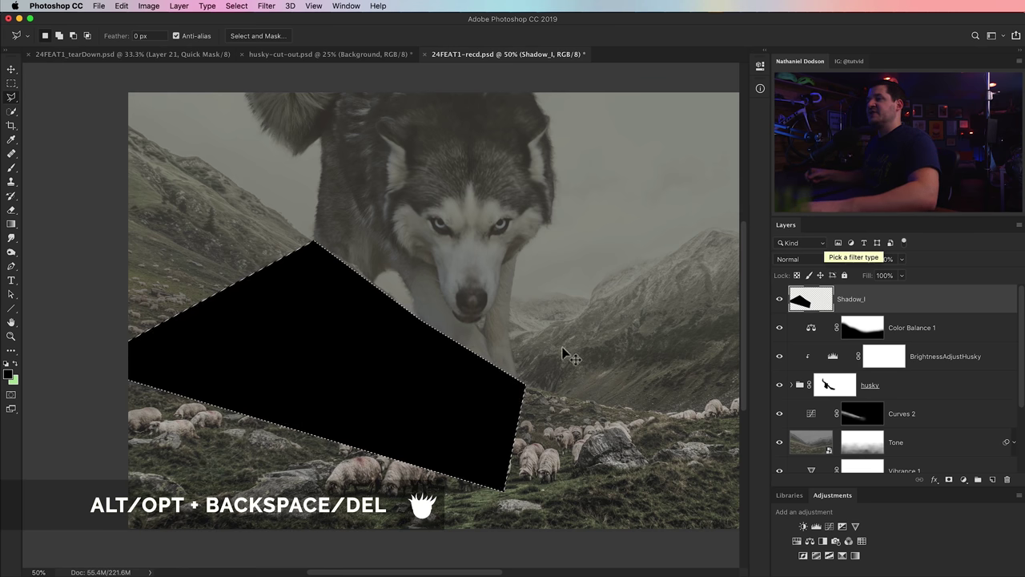
key(super+d)
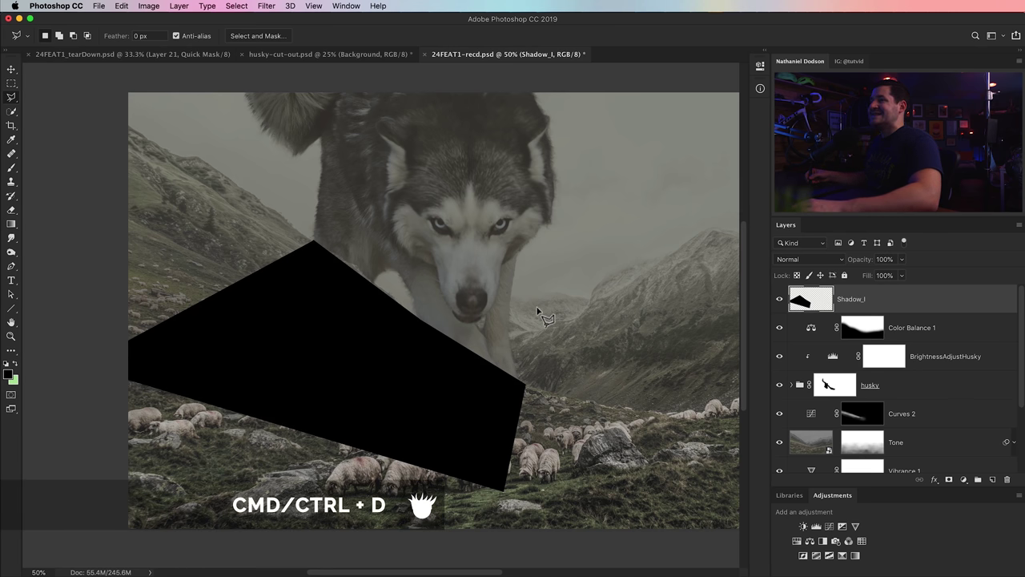
Apply a Gaussian Blur with a 40 pixel radius to the black shape on the Shadow_I layer
click(268, 6)
mouse_move(321, 139)
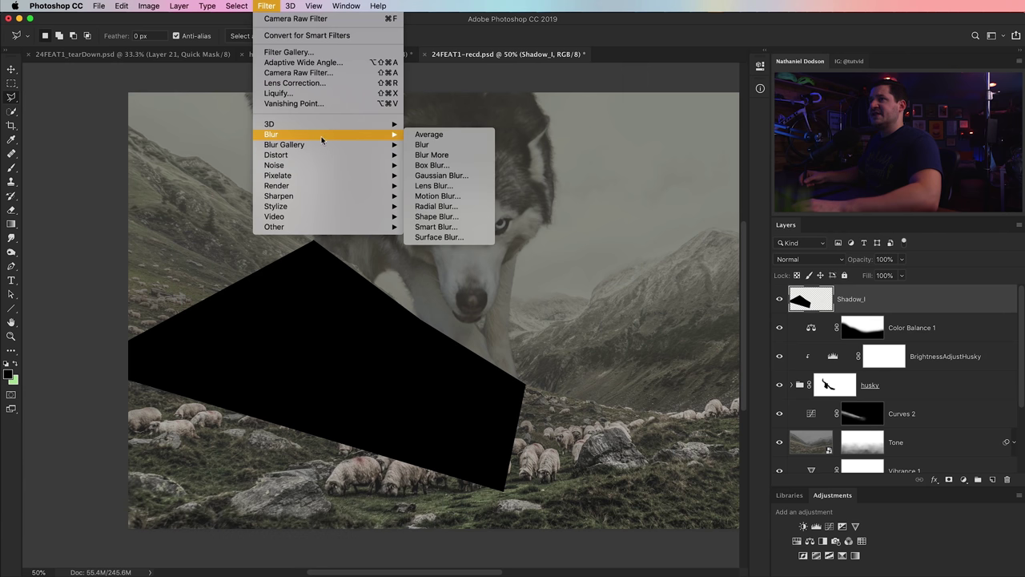
click(439, 176)
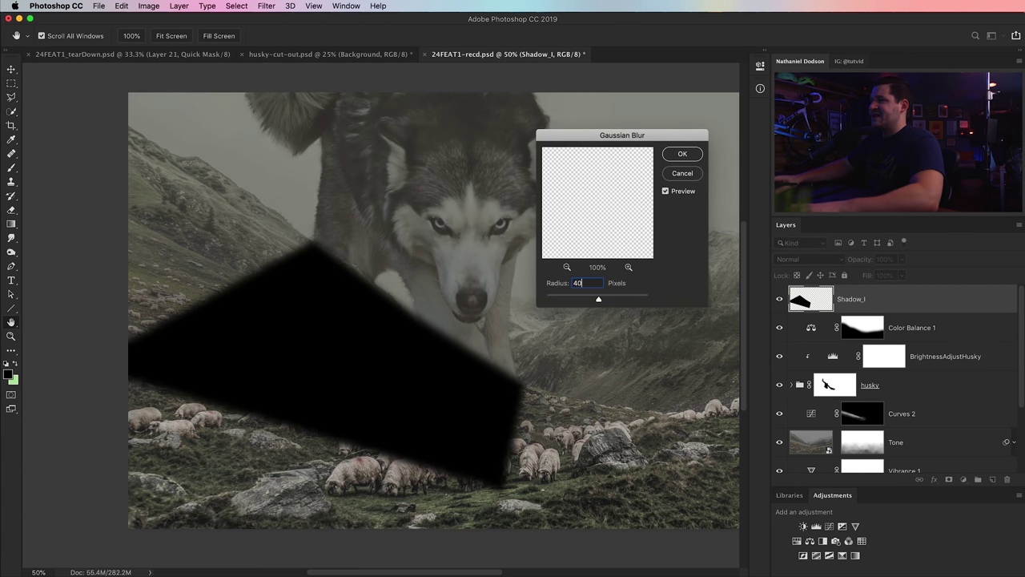
key(Return)
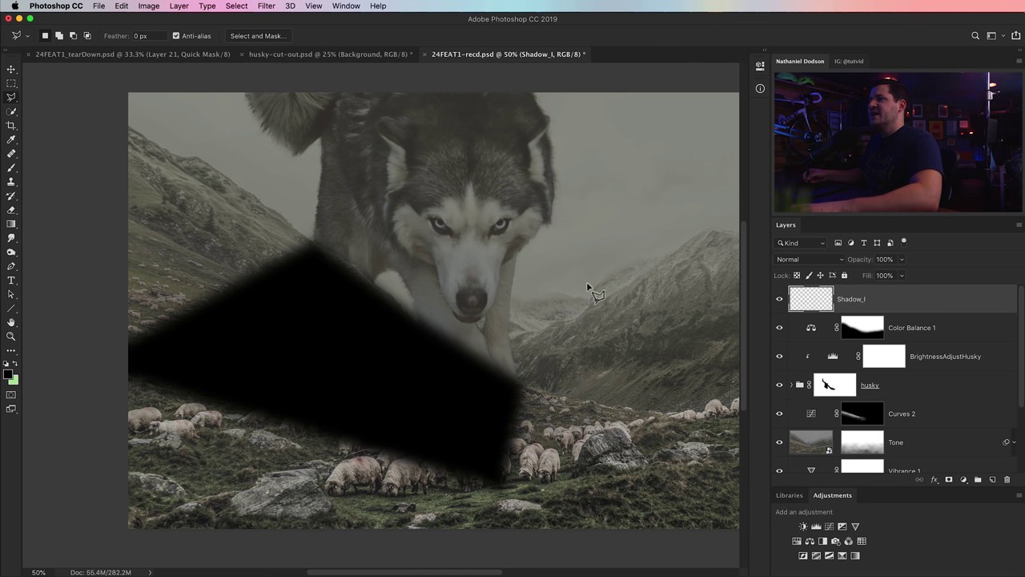
Apply a Motion Blur to the black shape on the Shadow_I layer with an angle of -22° and a distance of 1000 pixels
click(266, 6)
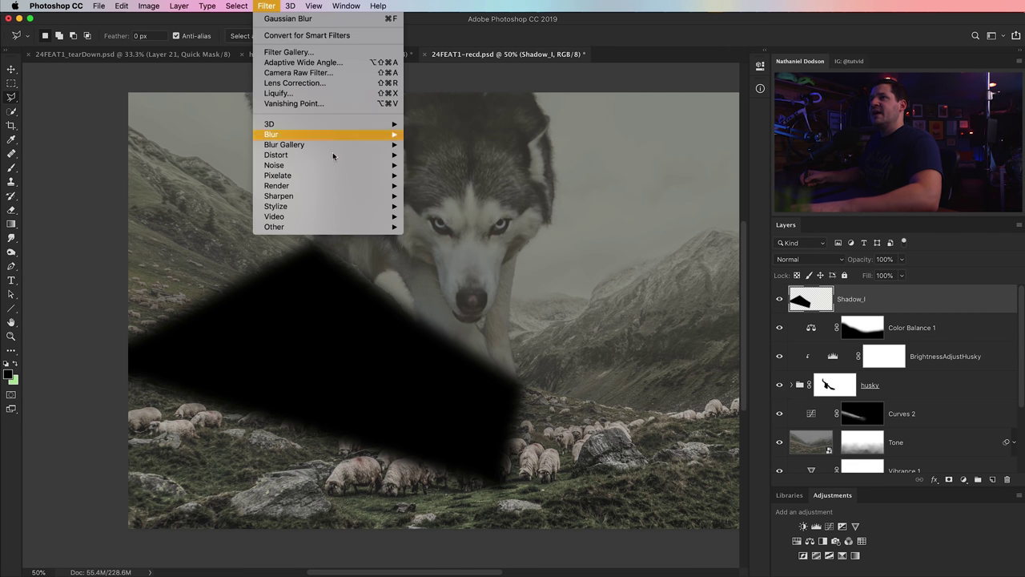
mouse_move(337, 135)
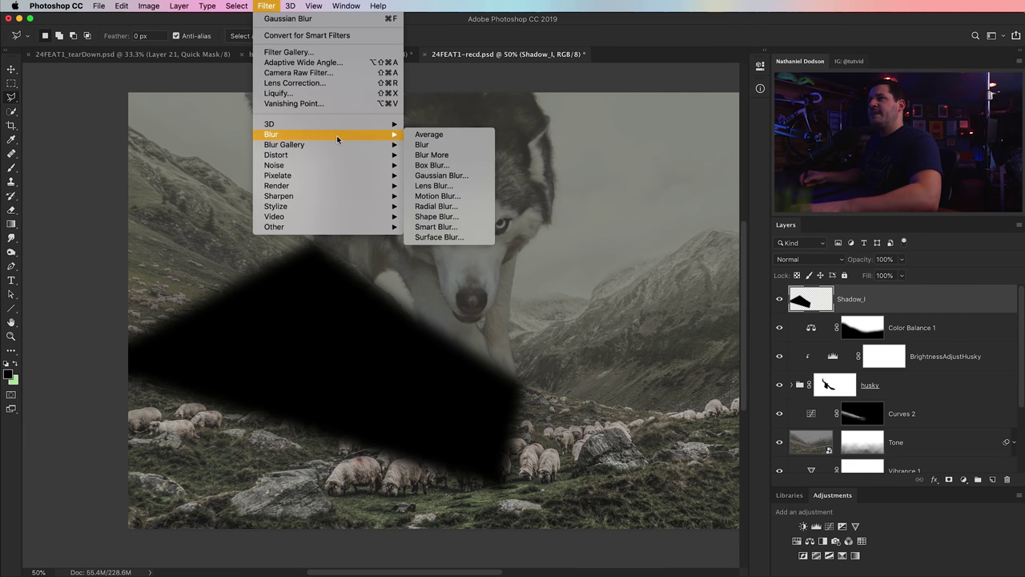
click(437, 195)
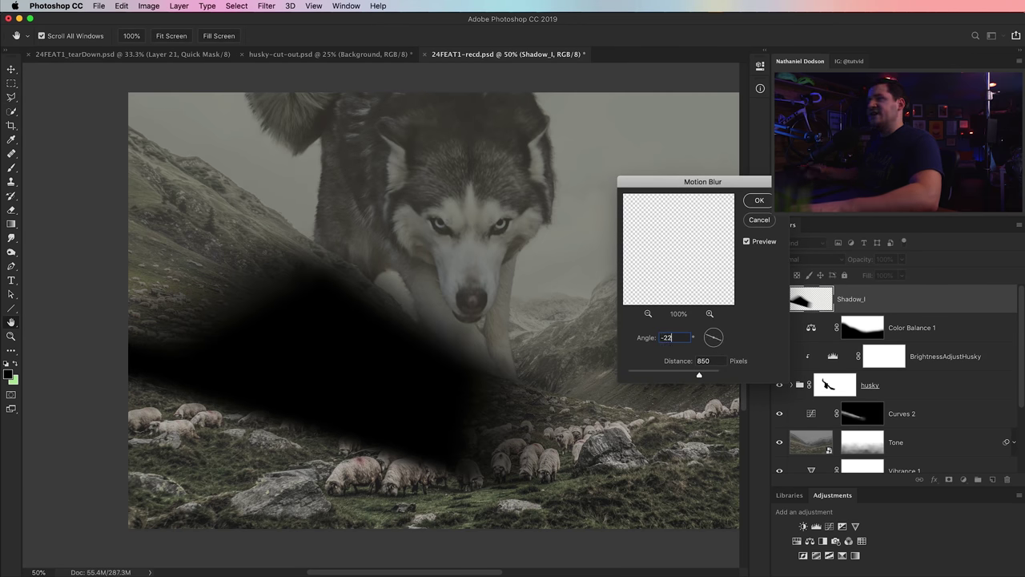
text(1000)
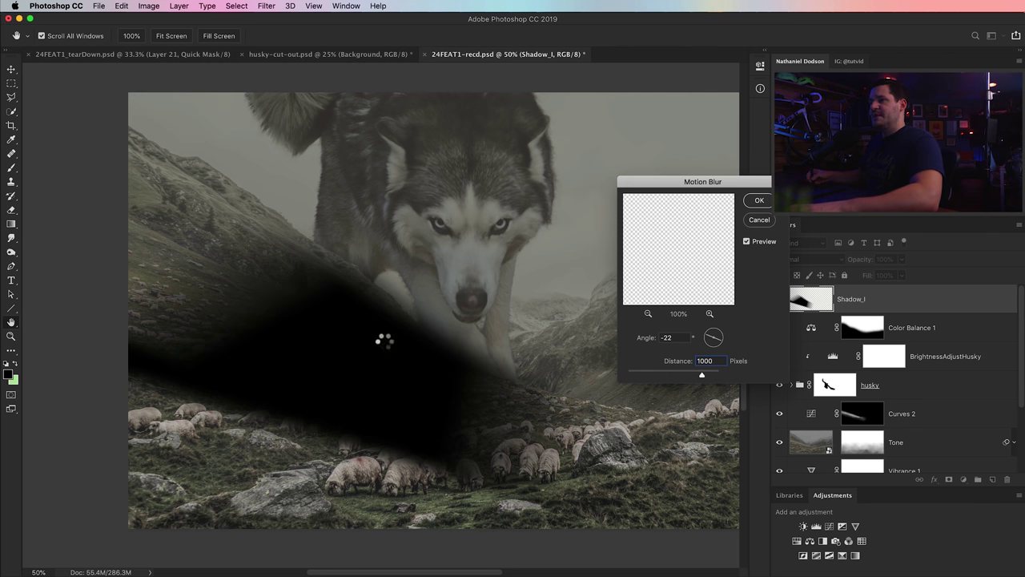
key(Return)
Reposition the blurred shadow on the hillside in front of the husky and rotate it slightly clockwise to follow the slope
drag(385, 359, 361, 332)
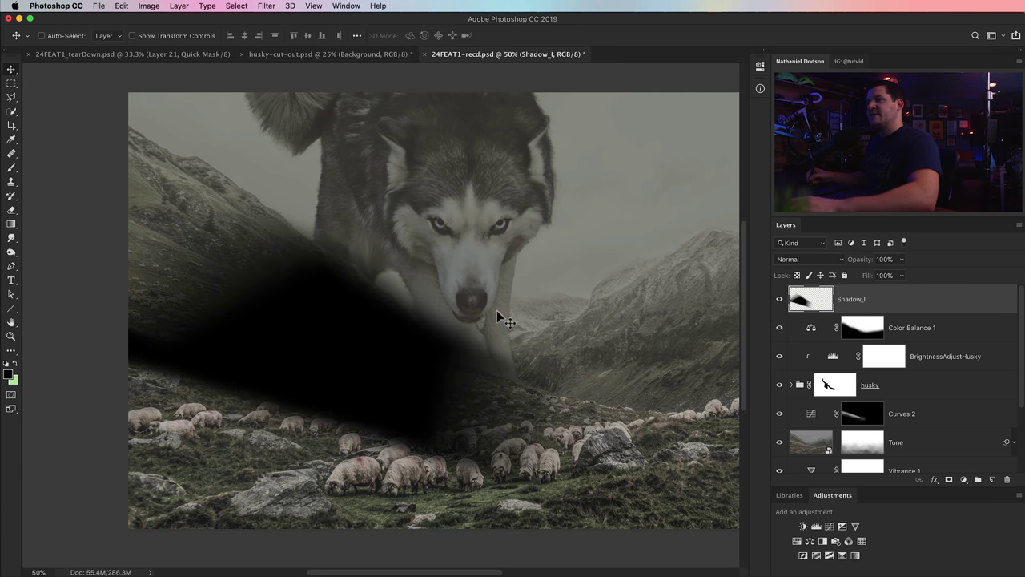
key(ctrl+t)
drag(578, 361, 579, 380)
drag(383, 364, 393, 395)
key(Return)
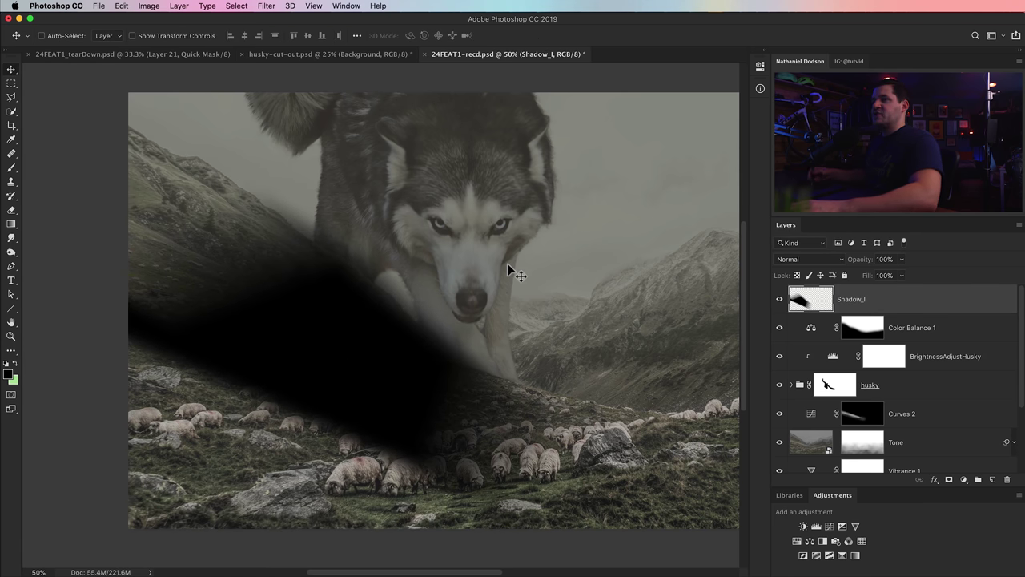
Set the Shadow_I layer's blend mode to Soft Light and its opacity to 52%
click(826, 256)
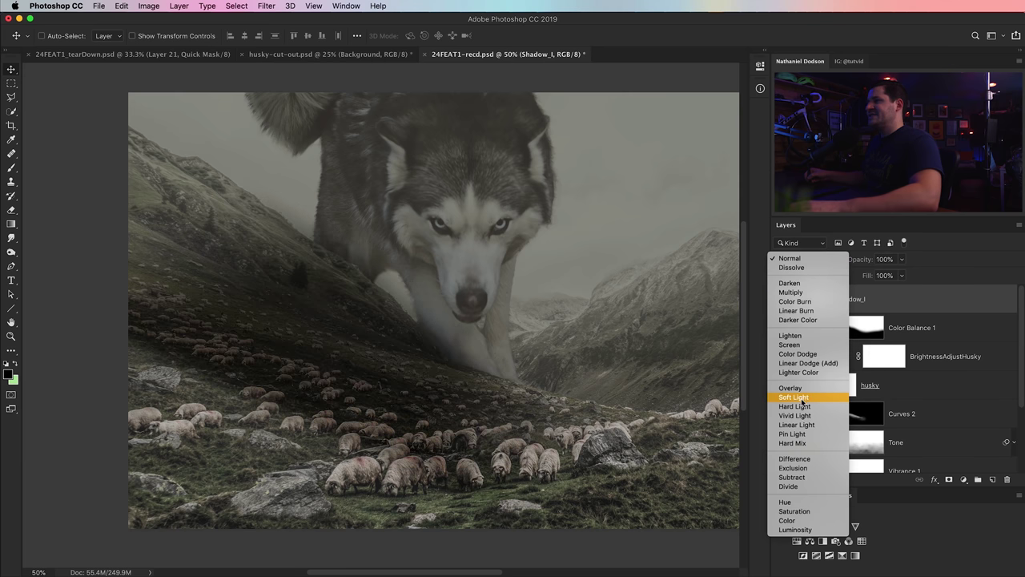
click(793, 397)
scroll(428, 366, down, 1)
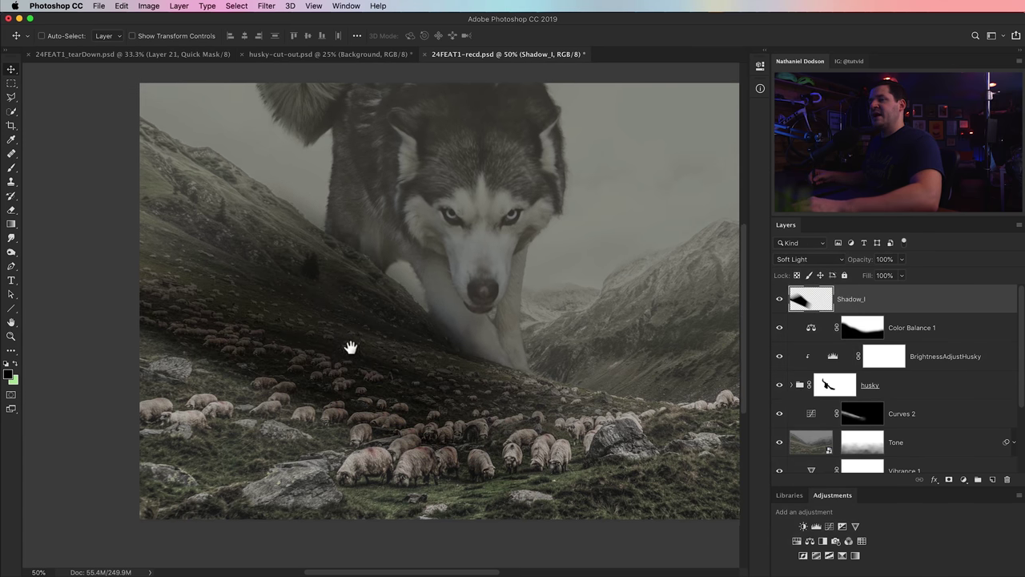
scroll(480, 344, up, 2)
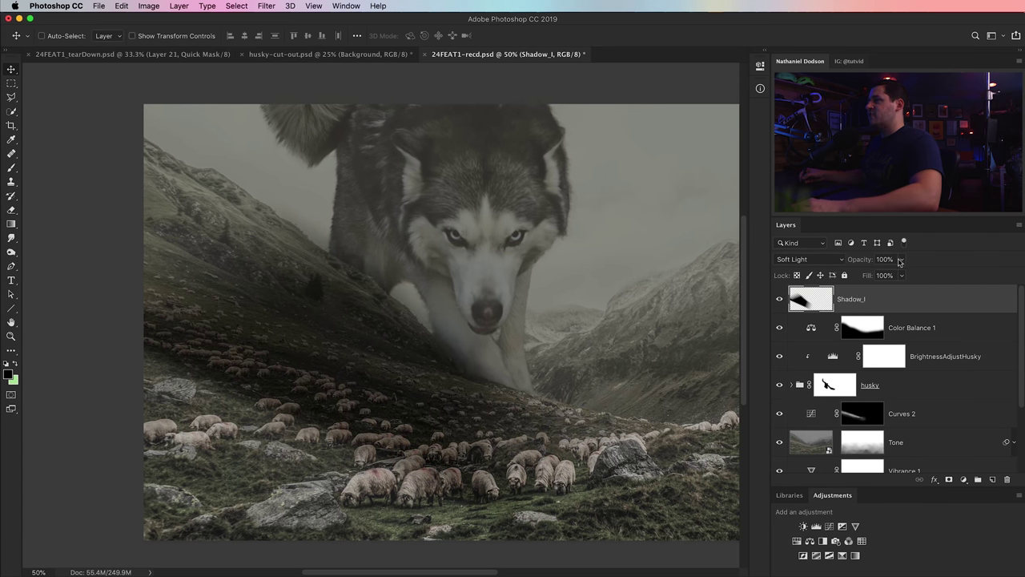
drag(854, 265, 848, 264)
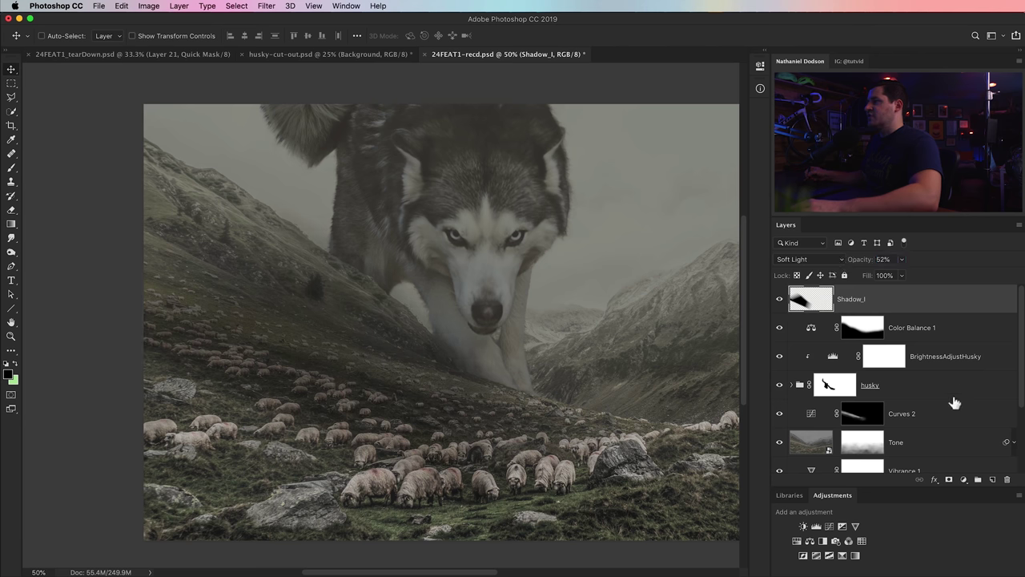
Add a layer mask to Shadow_I, soften the shadow's lower edge with a black brush at 20% opacity, and compare the layer hidden and shown
click(949, 478)
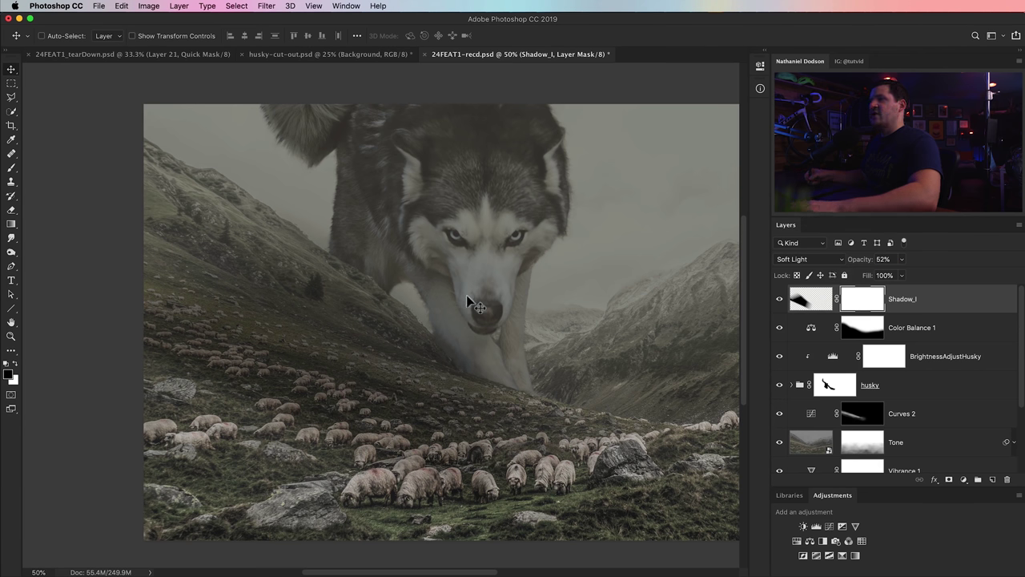
key(b)
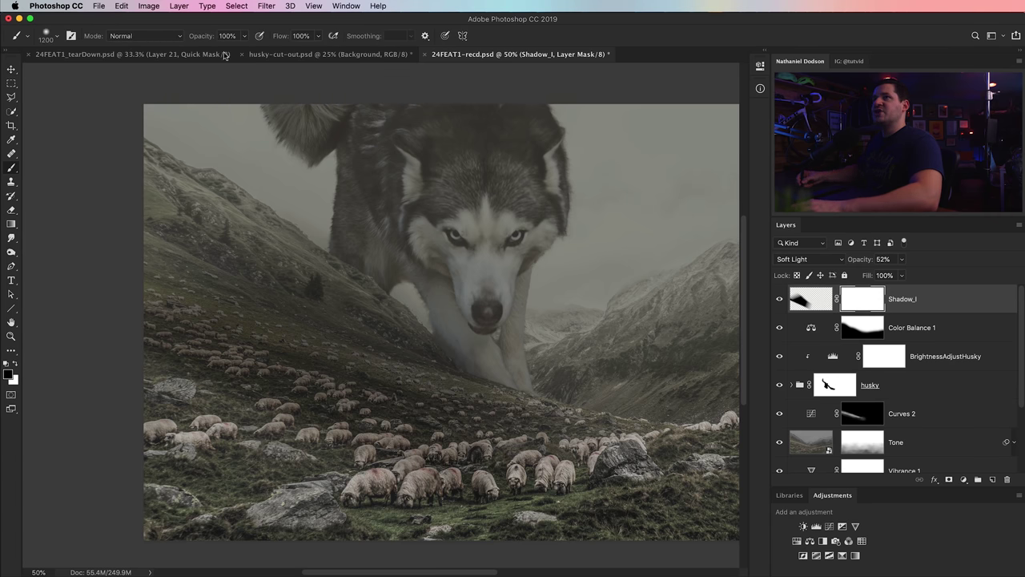
key(2)
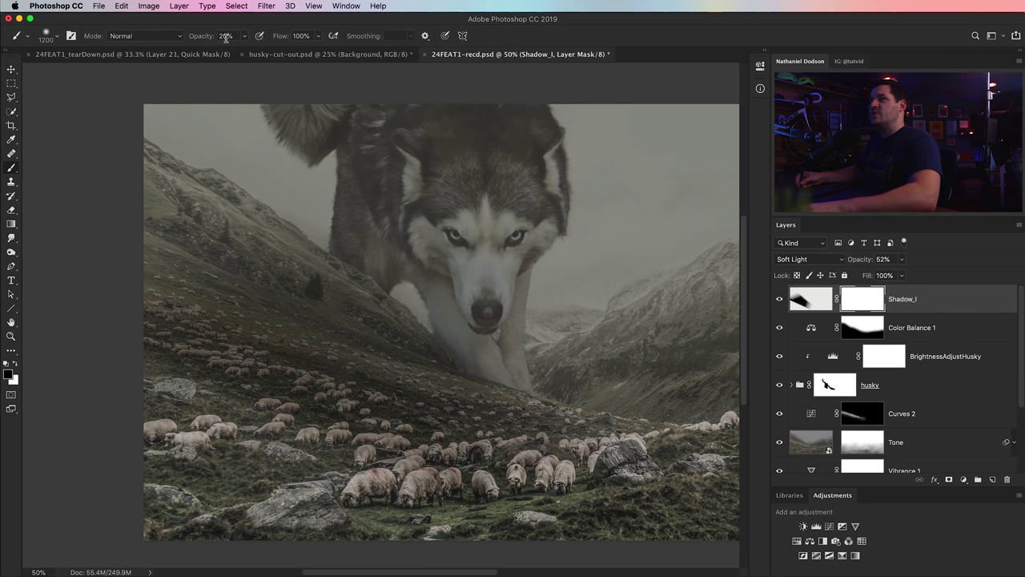
mouse_move(183, 393)
mouse_down()
mouse_move(194, 383)
mouse_move(412, 423)
mouse_move(493, 452)
mouse_move(538, 446)
mouse_move(408, 458)
mouse_up()
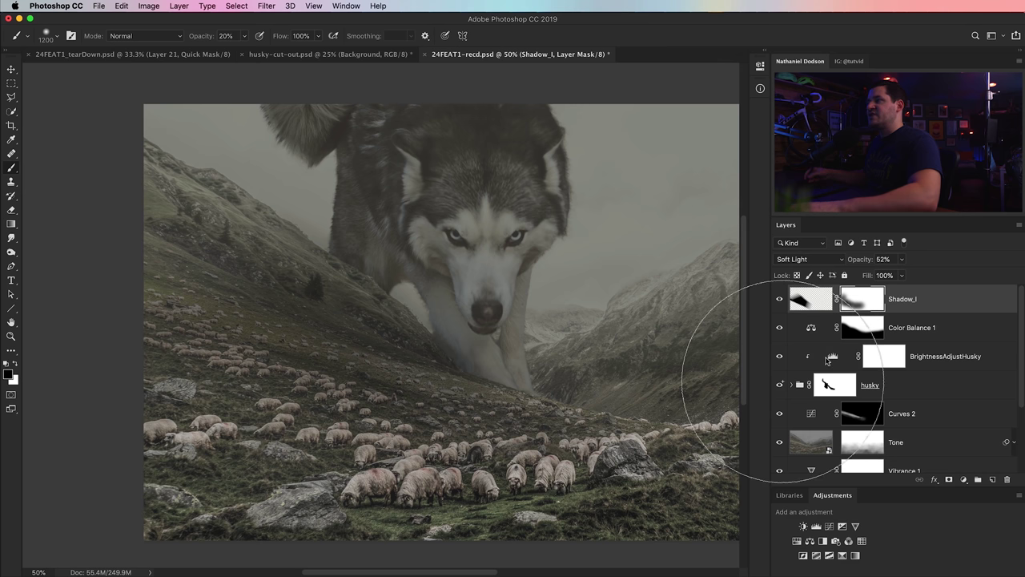
click(780, 299)
click(779, 299)
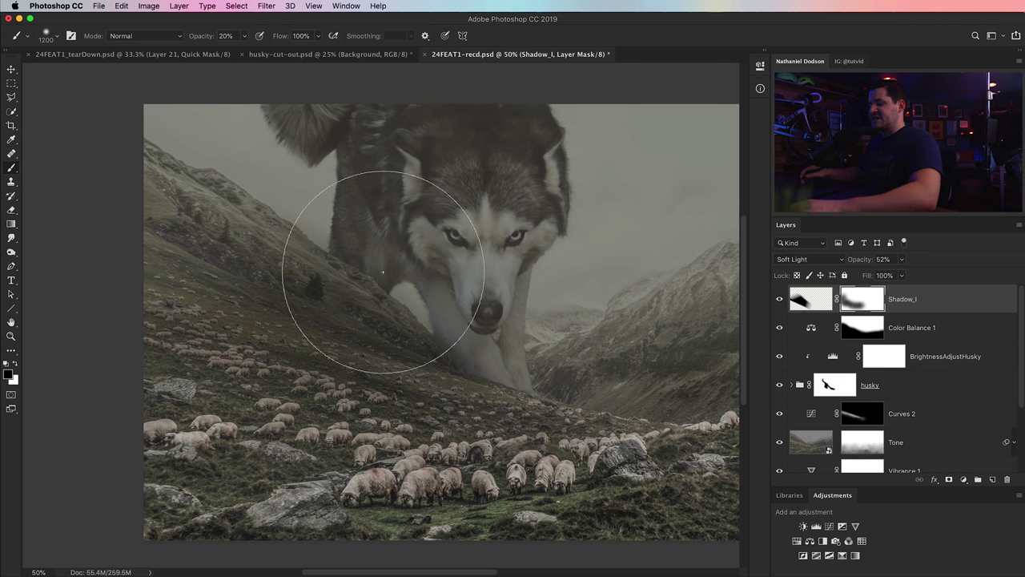
Compare the full composite with and without the Shadow_I layer
key(super+minus)
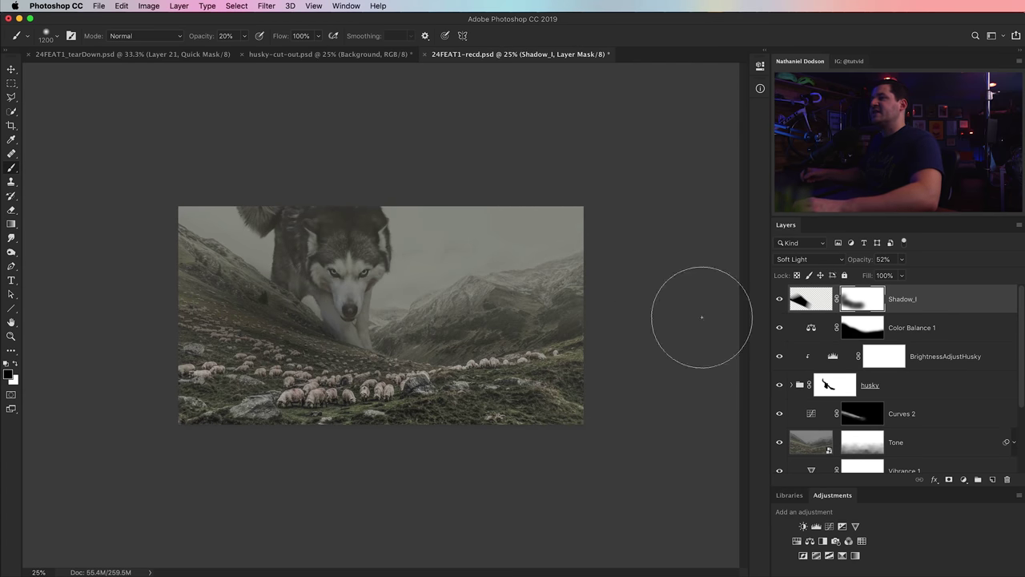
click(779, 298)
click(779, 299)
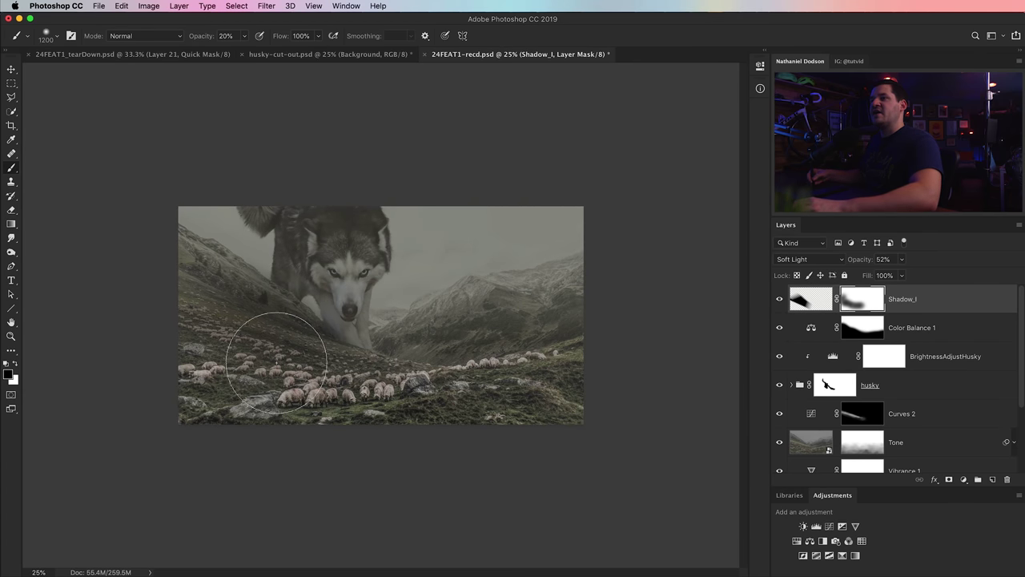
Add a new layer directly above BrightnessAdjustHusky, clip it to the husky group, and name it Shadow_0
key(z)
click(350, 337)
click(327, 323)
click(313, 329)
drag(403, 367, 404, 372)
scroll(292, 364, up, 3)
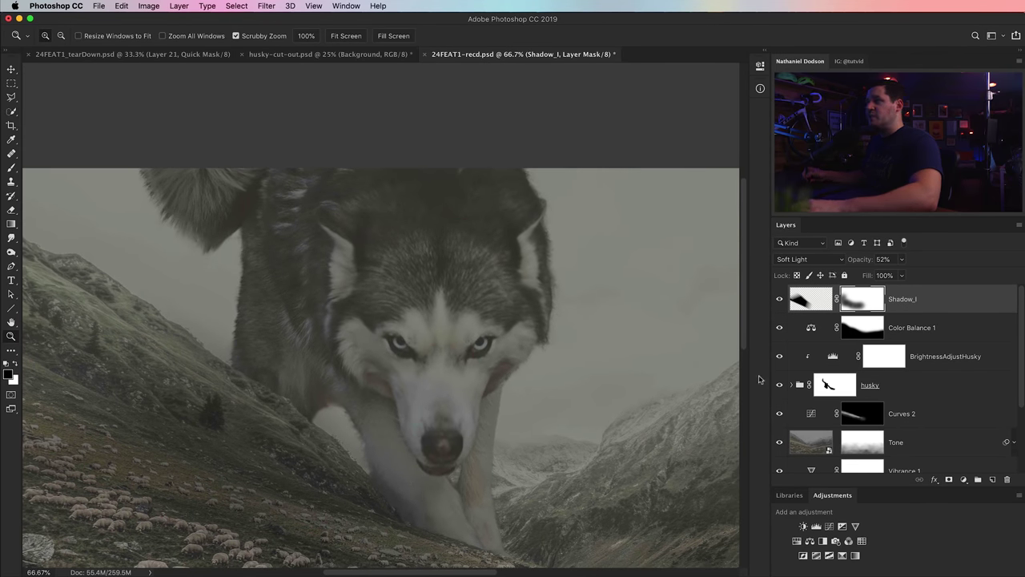
click(827, 360)
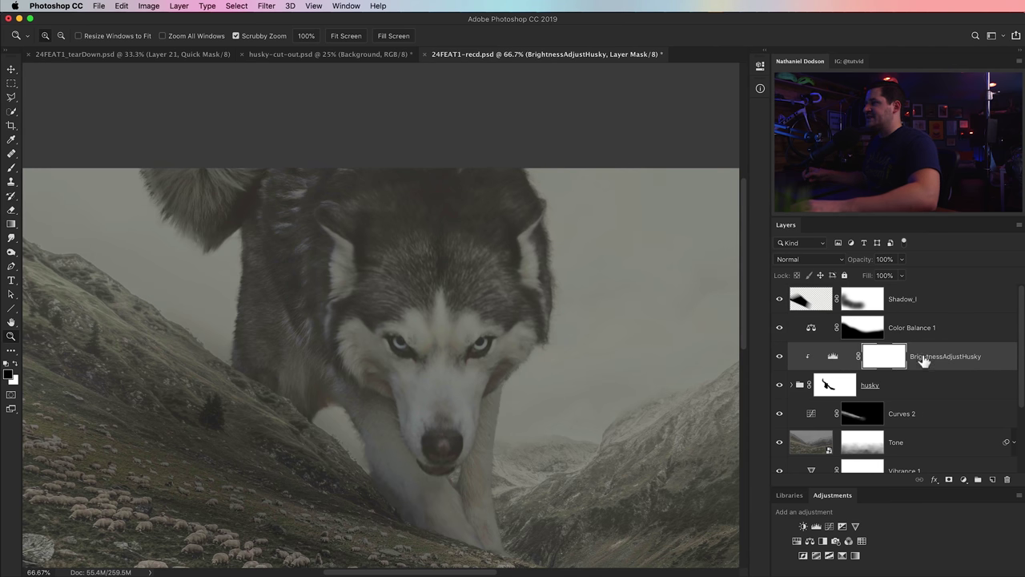
click(994, 480)
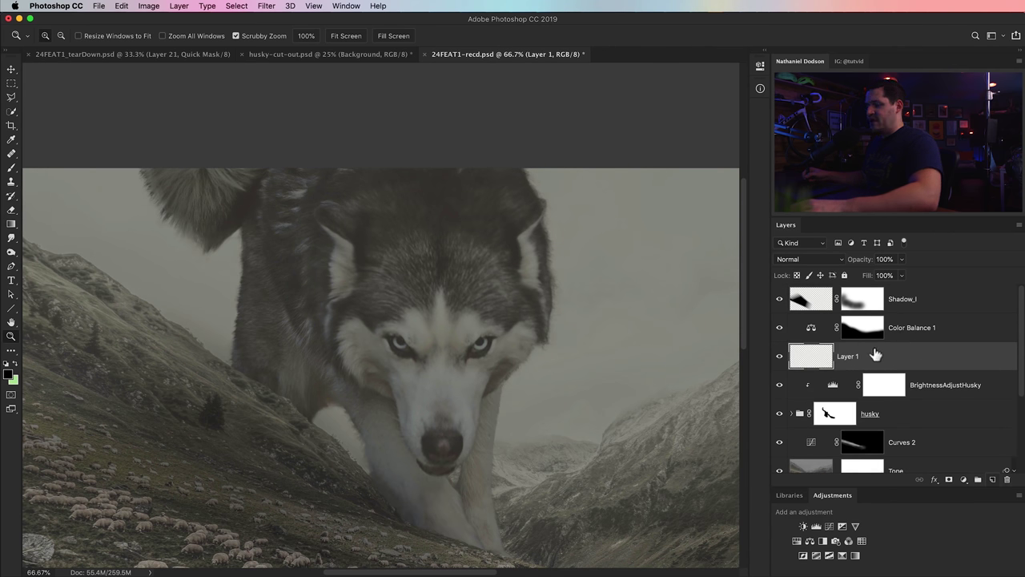
key(super+alt+g)
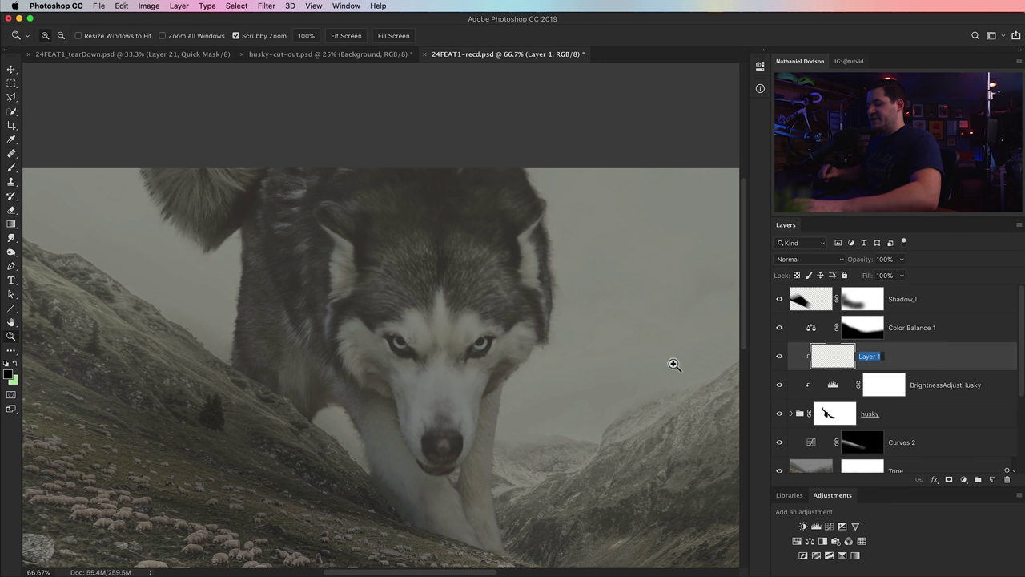
text(Shadow_D)
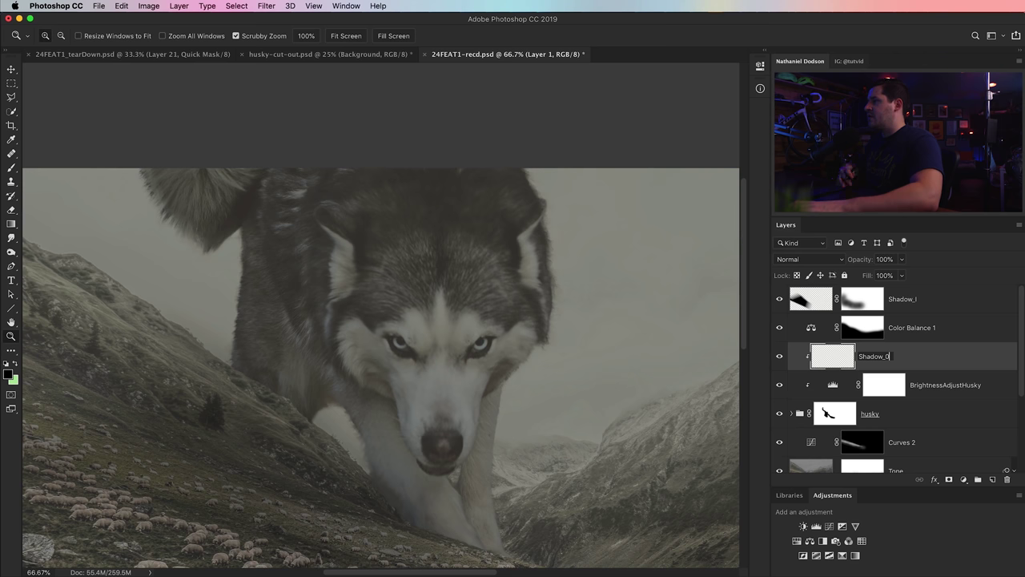
key(Return)
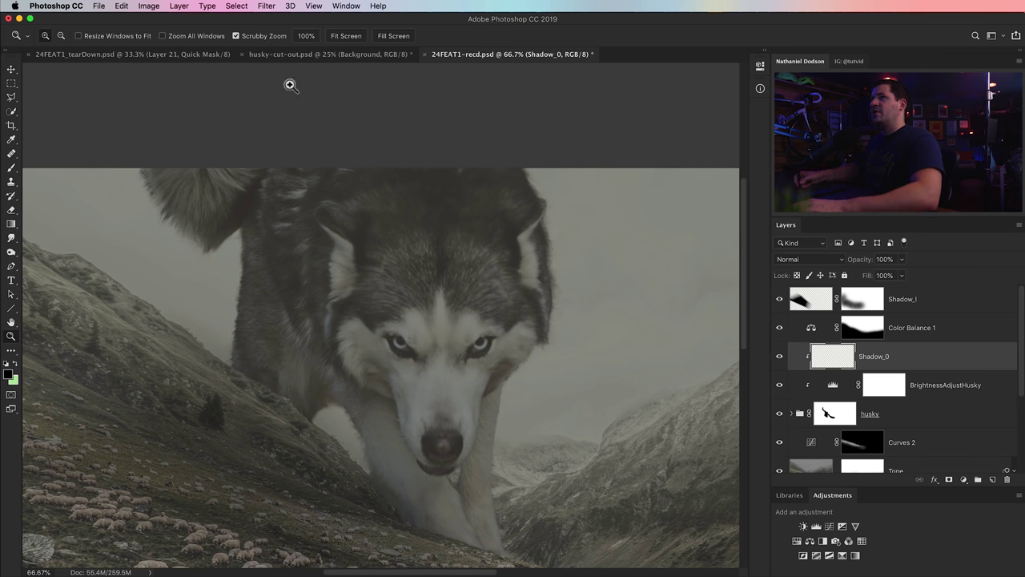
Fill the Shadow_0 layer with 50% gray and set its blend mode to Overlay
click(123, 8)
click(164, 178)
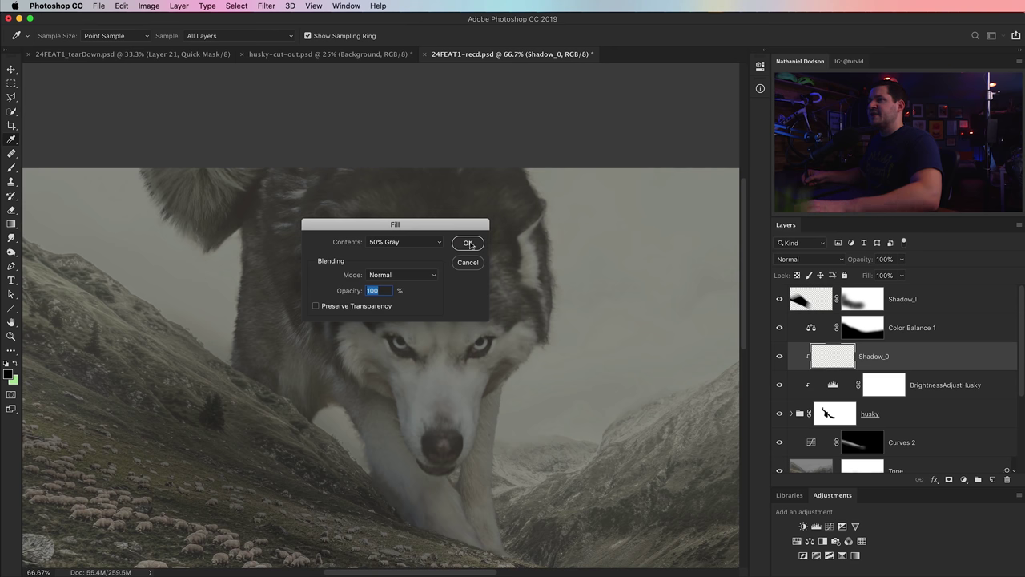
click(468, 244)
key(z)
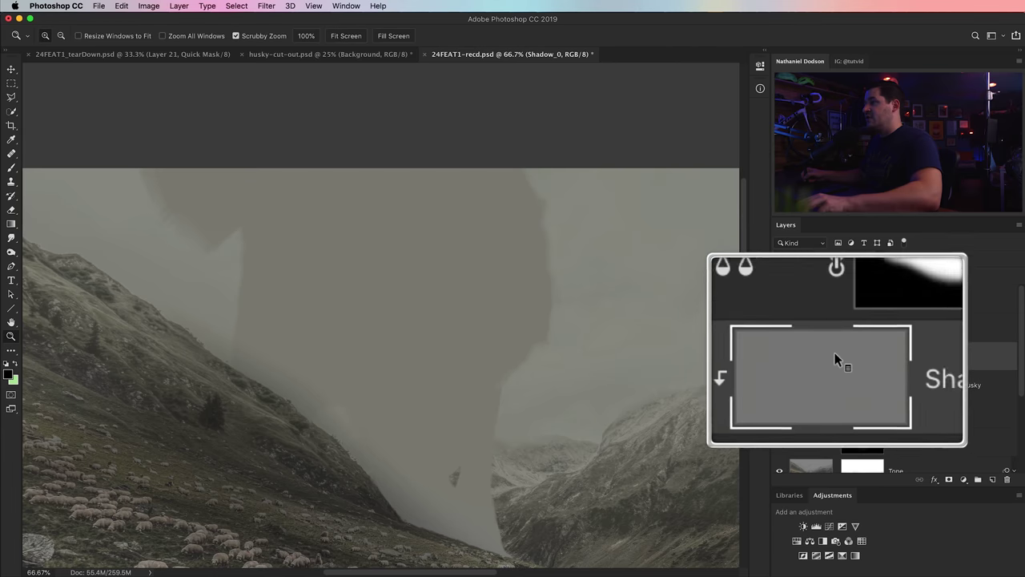
click(826, 258)
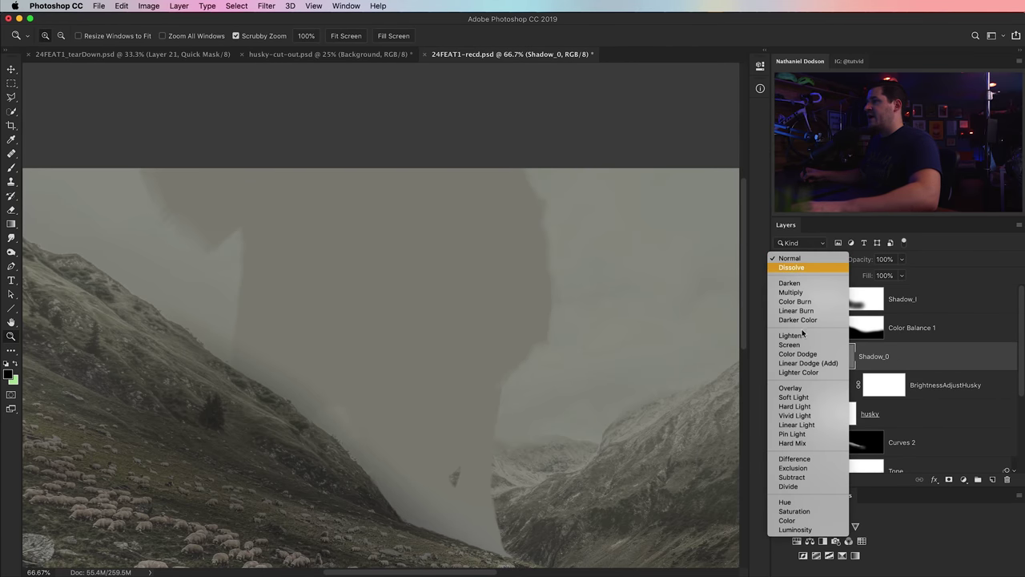
click(789, 387)
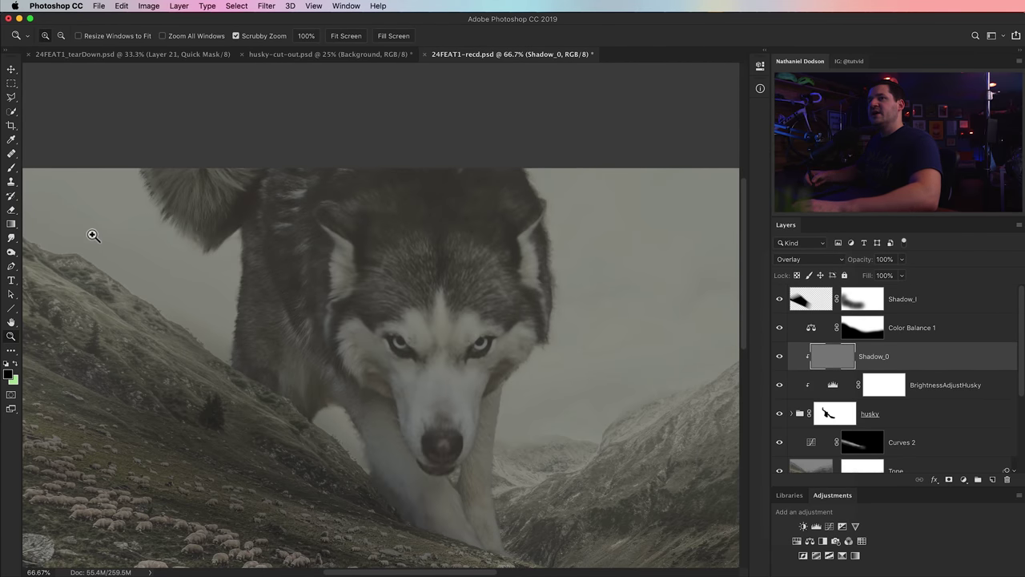
Burn shading into the husky's body behind its head on Shadow_0, using the Shadows range at 10% exposure
click(11, 253)
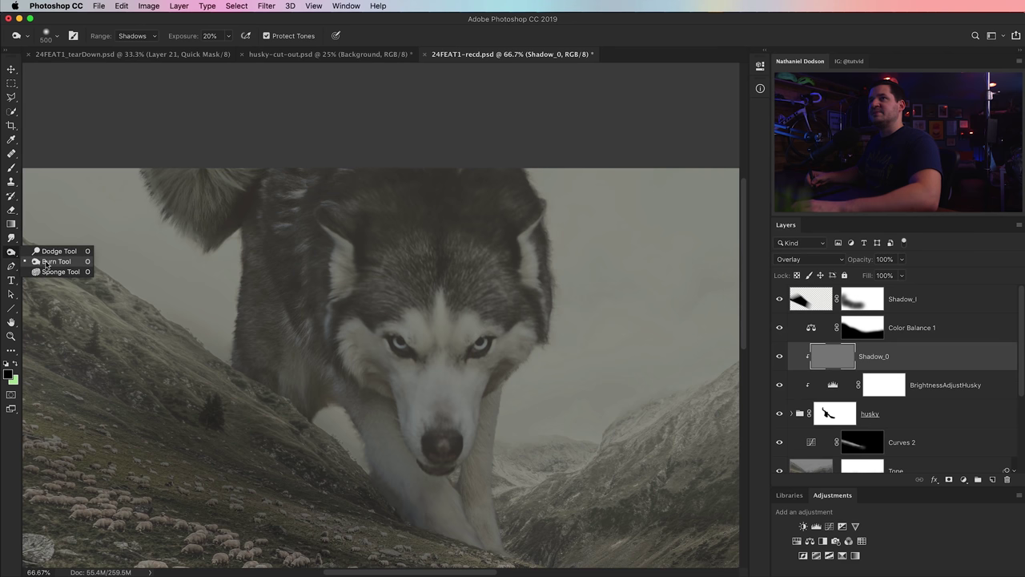
click(48, 262)
click(206, 40)
text(10)
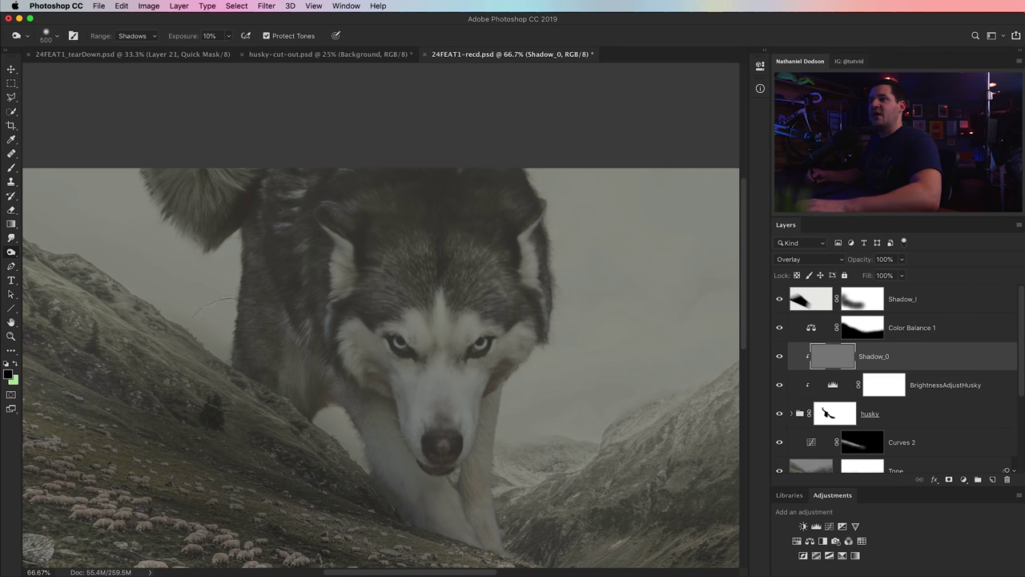
mouse_move(297, 353)
mouse_down()
mouse_move(410, 463)
mouse_move(372, 382)
mouse_move(434, 521)
mouse_move(374, 406)
mouse_move(462, 531)
mouse_move(405, 439)
mouse_move(402, 390)
mouse_move(420, 436)
mouse_move(341, 299)
mouse_move(339, 342)
mouse_move(358, 266)
mouse_move(354, 362)
mouse_move(326, 350)
mouse_move(325, 260)
mouse_move(335, 289)
mouse_move(274, 319)
mouse_move(257, 179)
mouse_move(181, 166)
mouse_move(168, 151)
mouse_move(246, 202)
mouse_move(168, 190)
mouse_move(279, 197)
mouse_move(252, 364)
mouse_move(290, 255)
mouse_move(357, 364)
mouse_move(366, 398)
mouse_move(384, 413)
mouse_move(406, 471)
mouse_move(469, 544)
mouse_move(368, 412)
mouse_move(310, 387)
mouse_move(383, 500)
mouse_move(309, 410)
mouse_move(312, 393)
mouse_move(370, 408)
mouse_move(340, 380)
mouse_move(335, 254)
mouse_move(286, 351)
mouse_move(289, 194)
mouse_move(318, 256)
mouse_move(302, 278)
mouse_move(318, 255)
mouse_move(345, 350)
mouse_up()
key(space)
mouse_move(423, 417)
mouse_down()
mouse_move(440, 344)
mouse_move(424, 416)
mouse_up()
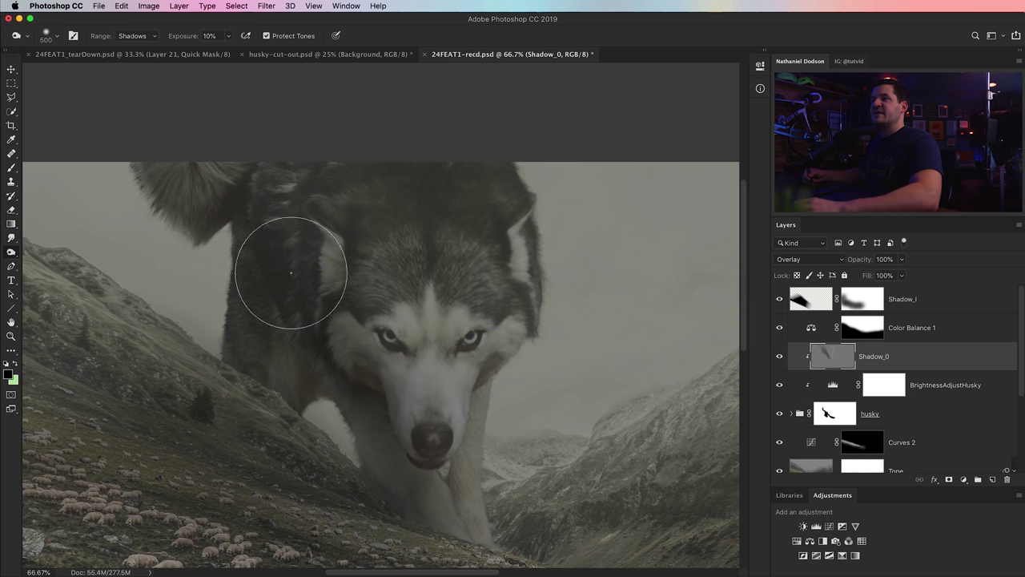
Compare the full composite with and without the burned shading on Shadow_0
key(super+minus)
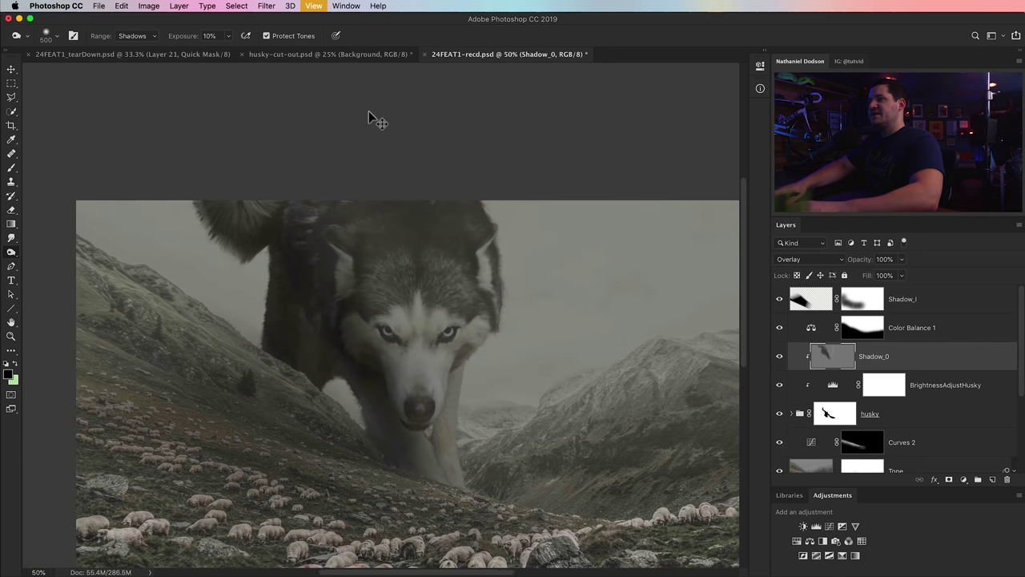
key(super+minus)
key(super+minus)
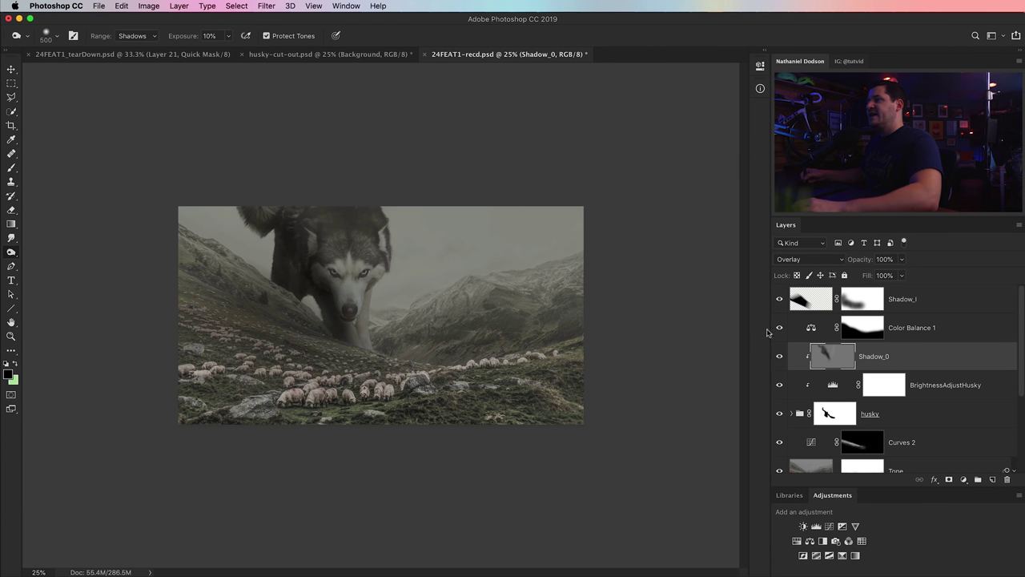
click(779, 356)
click(779, 356)
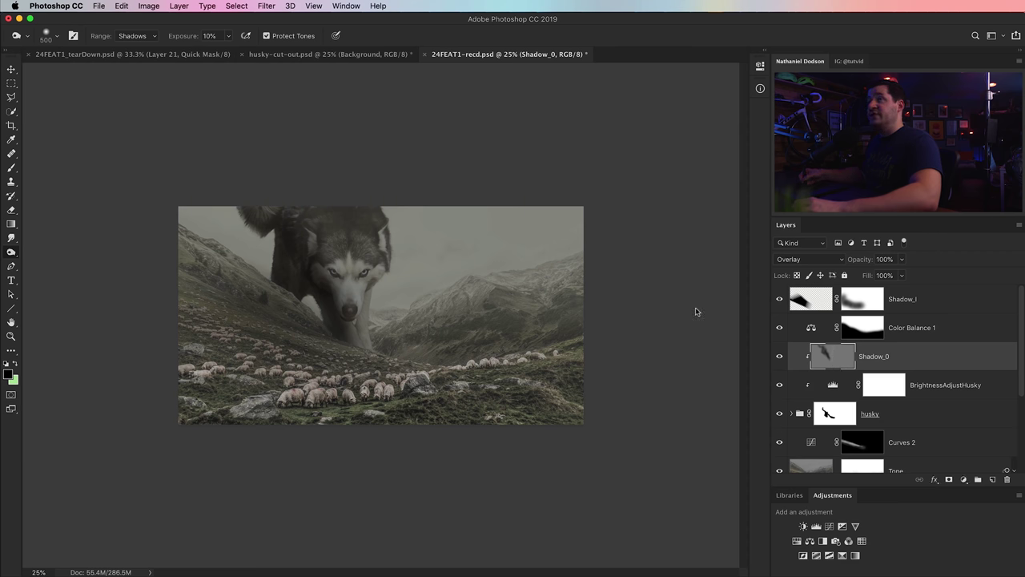
Soften Shadow_0 with a 75-pixel Gaussian Blur and lower the layer's opacity to 79%
click(266, 6)
mouse_move(328, 135)
click(436, 176)
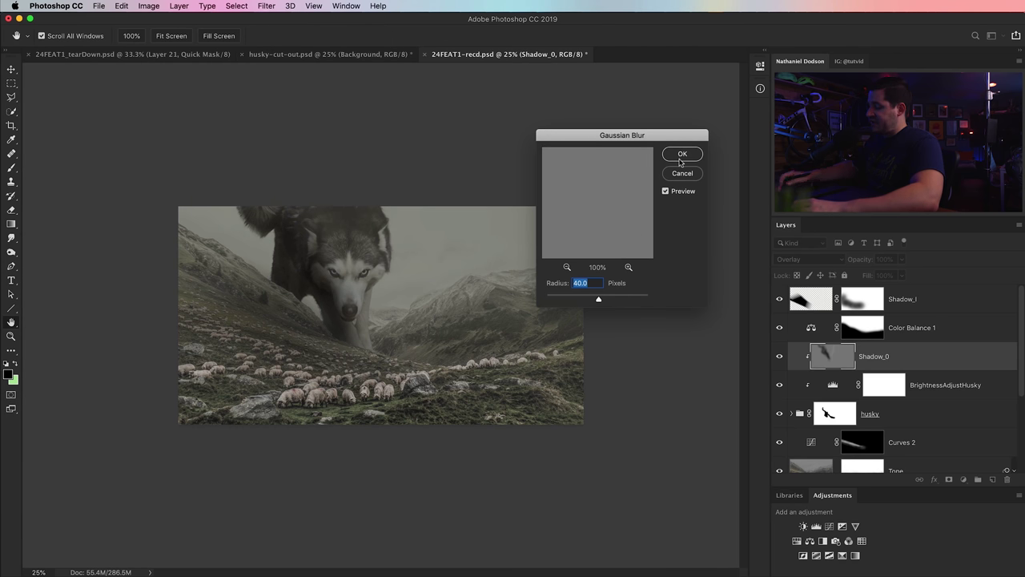
text(75)
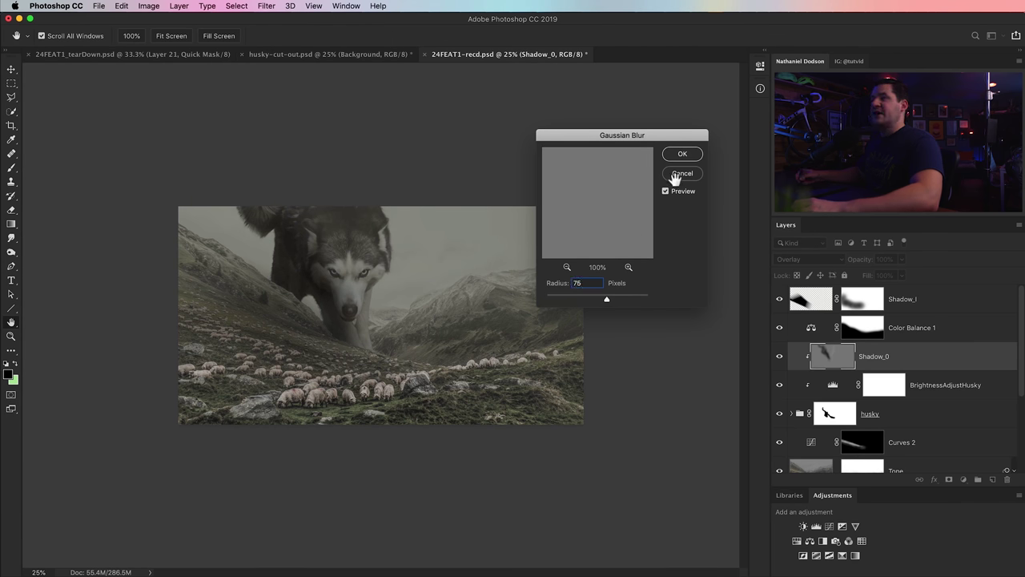
key(Return)
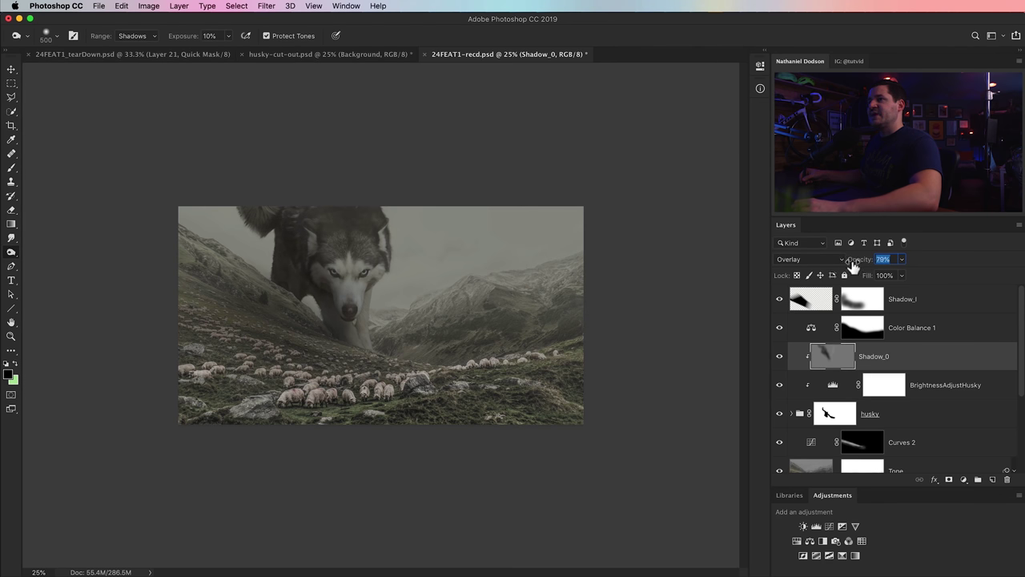
click(781, 361)
click(781, 360)
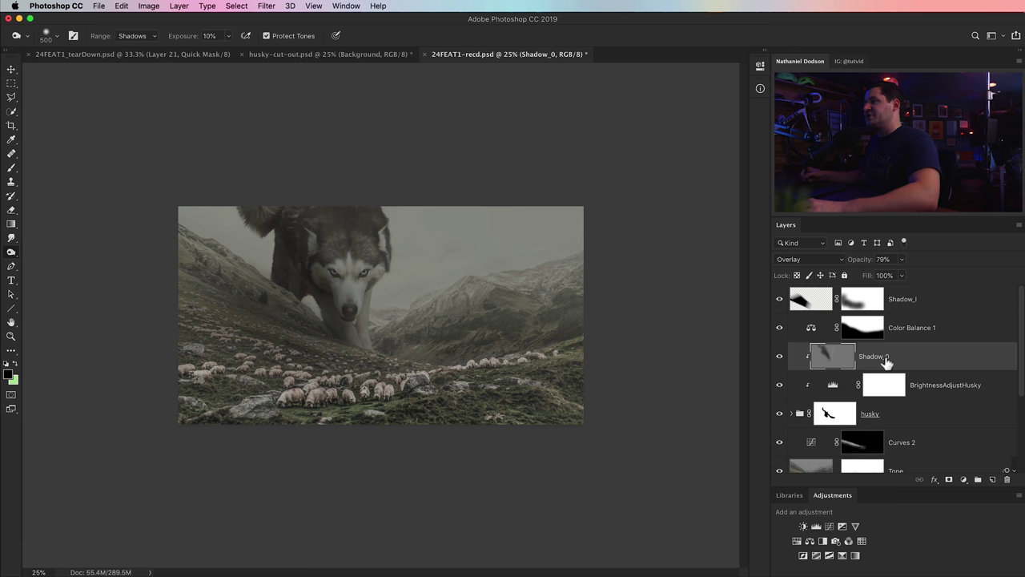
Add a new layer above Shadow_I and name it Shadow_II
click(830, 300)
click(993, 479)
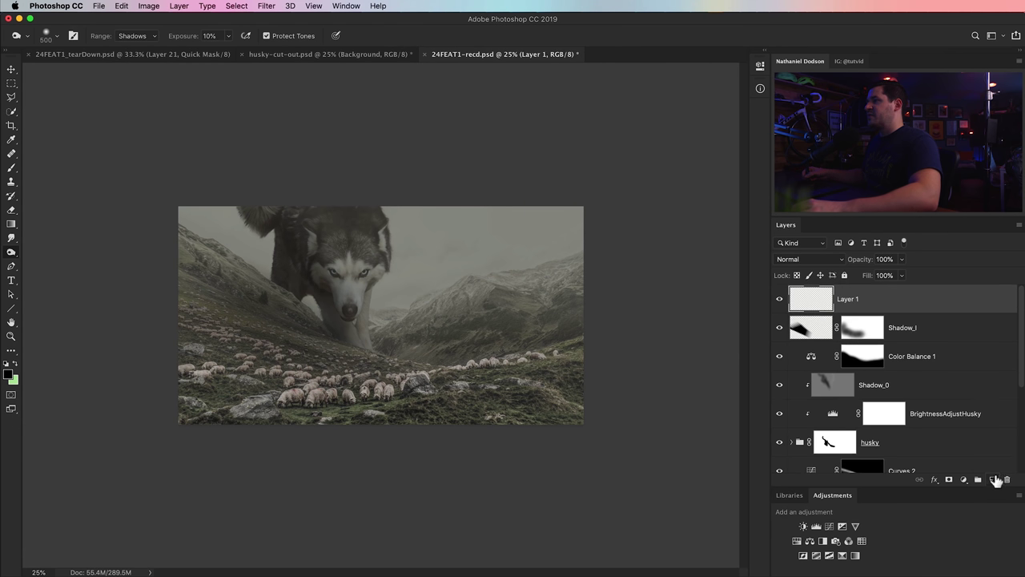
double_click(847, 299)
text(Shadow_III)
key(Return)
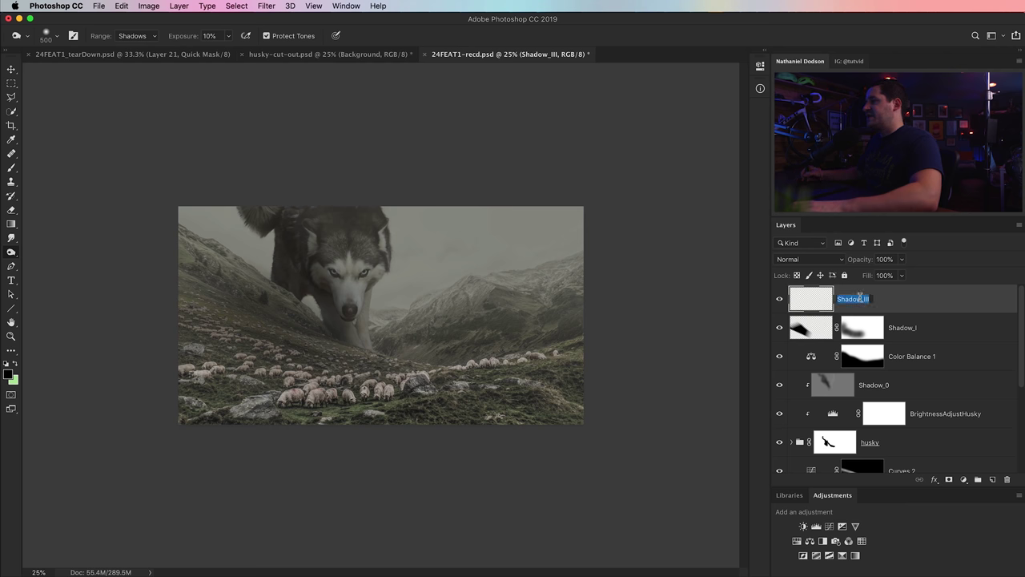
key(Right)
key(Return)
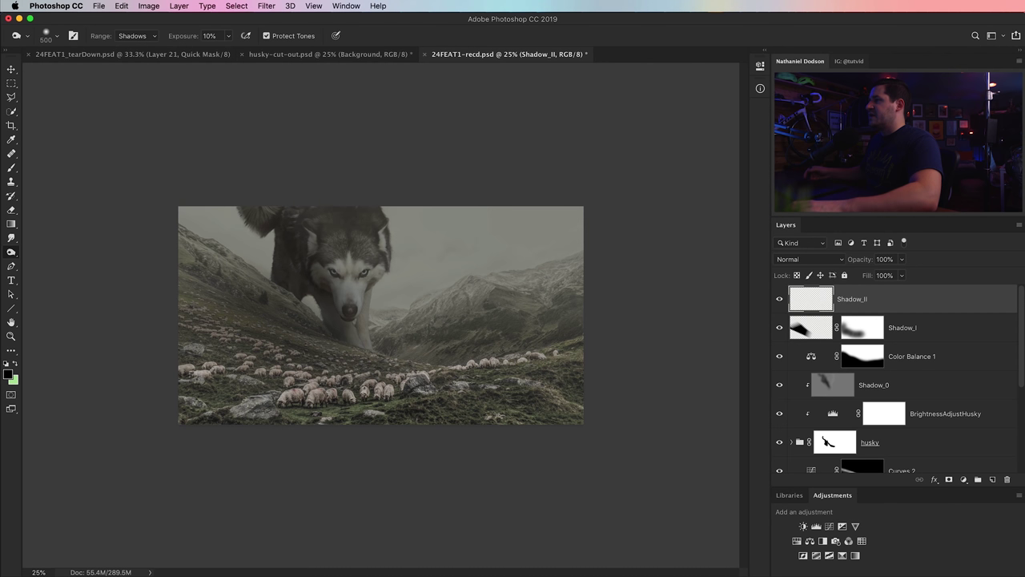
Fill the Shadow_II layer with 50% gray and set its blend mode to Overlay
click(122, 6)
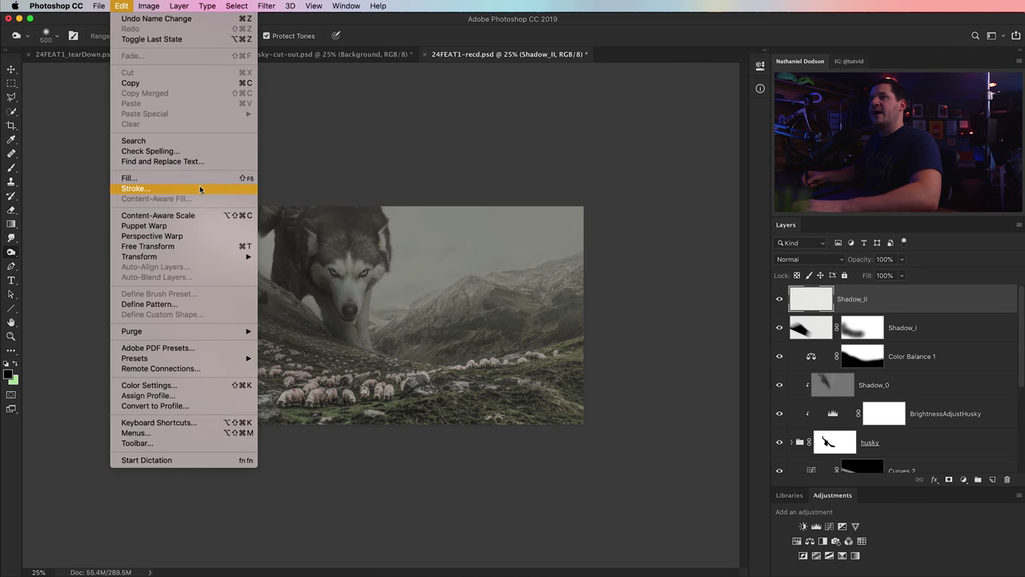
click(195, 179)
click(480, 243)
key(o)
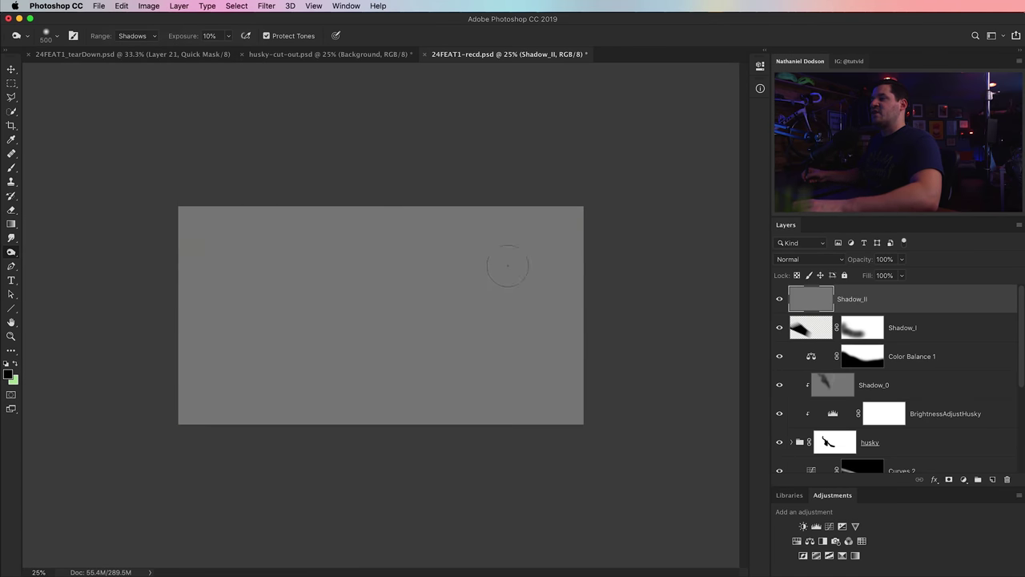
click(809, 259)
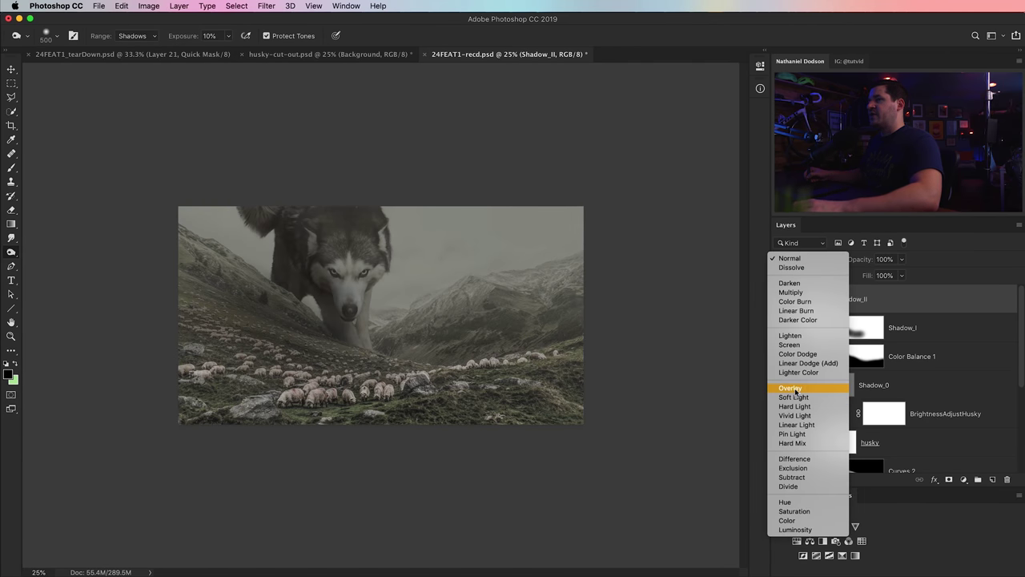
click(801, 391)
Burn a dark contact shadow on Shadow_II along the ridge where the husky's body and legs meet the hillside
key(z)
mouse_move(282, 299)
mouse_down()
mouse_move(457, 412)
mouse_move(511, 346)
mouse_up()
drag(458, 367, 457, 353)
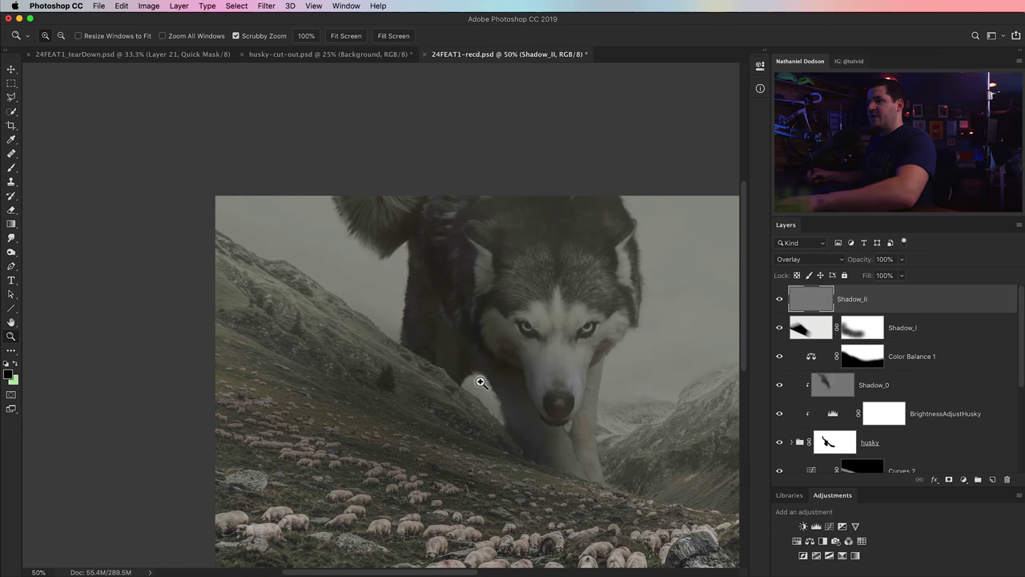
key(o)
mouse_move(261, 285)
mouse_down()
mouse_move(310, 327)
mouse_move(241, 268)
mouse_move(313, 320)
mouse_move(362, 305)
mouse_up()
key(bracketleft)
key(bracketleft)
key(bracketleft)
key(bracketleft)
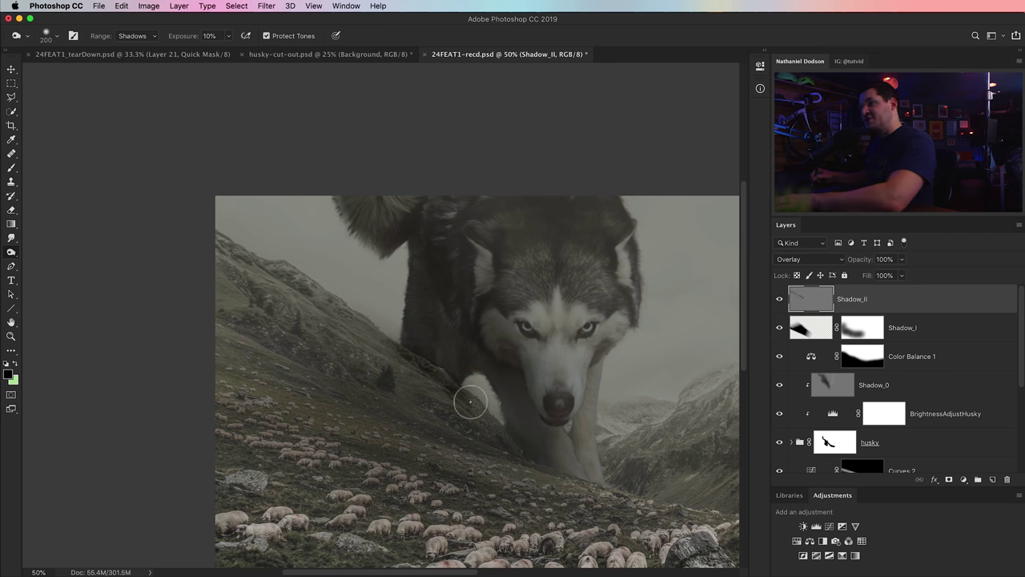
key(bracketright)
key(bracketright)
key(bracketright)
mouse_move(419, 373)
mouse_down()
mouse_move(370, 364)
mouse_move(488, 466)
mouse_move(517, 458)
mouse_move(518, 430)
mouse_move(554, 478)
mouse_up()
key(bracketleft)
key(bracketleft)
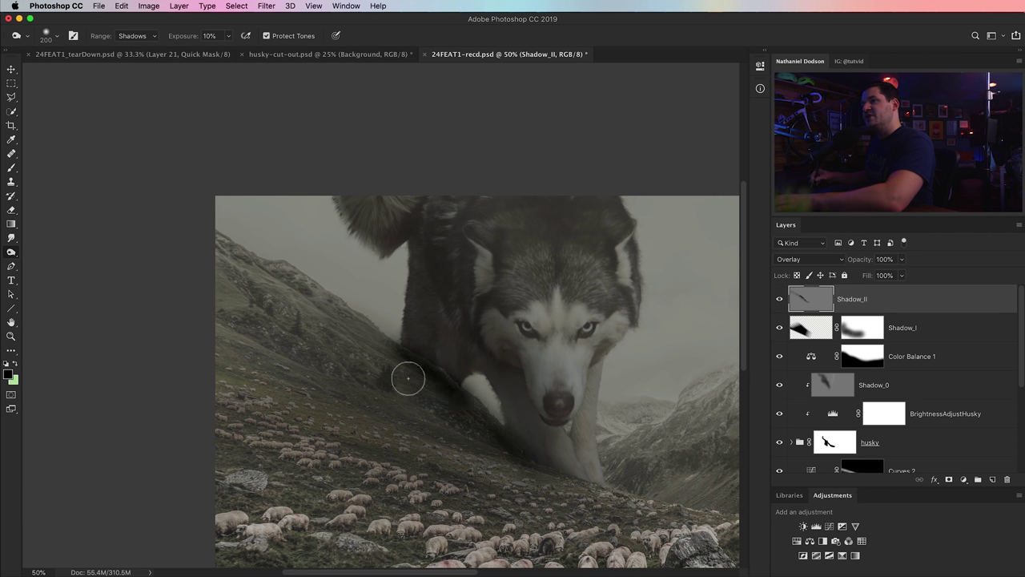
Broaden the ridge shadow beneath the husky by burning along the slope with a soft 600-pixel brush
key(bracketright)
key(bracketright)
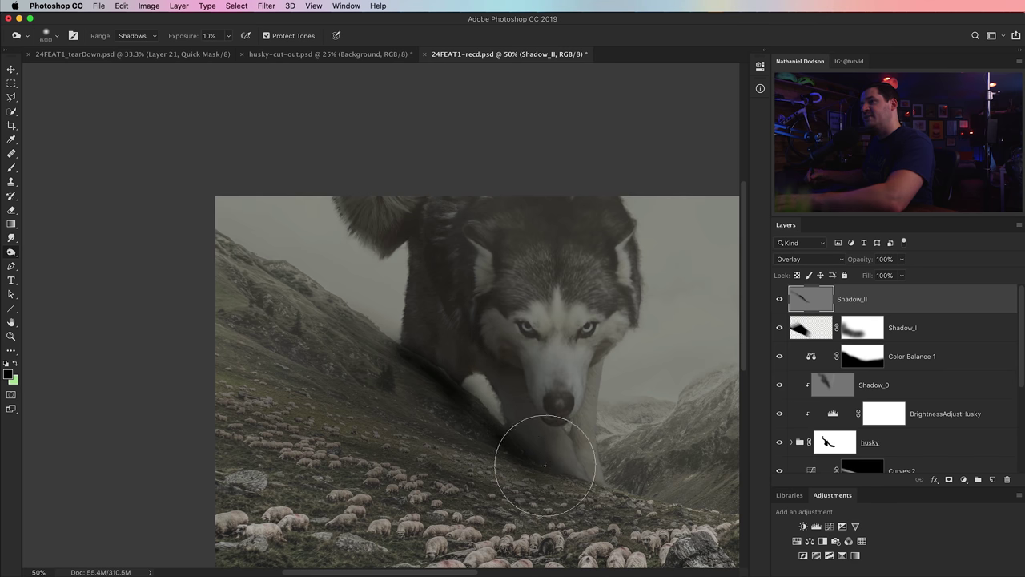
mouse_move(549, 449)
mouse_down()
mouse_move(462, 427)
mouse_move(392, 387)
mouse_up()
mouse_move(338, 306)
mouse_down()
mouse_move(356, 326)
mouse_move(299, 283)
mouse_move(295, 291)
mouse_move(355, 334)
mouse_move(298, 291)
mouse_move(287, 313)
mouse_move(358, 339)
mouse_move(431, 409)
mouse_move(575, 493)
mouse_move(617, 502)
mouse_move(600, 493)
mouse_move(630, 493)
mouse_move(533, 458)
mouse_up()
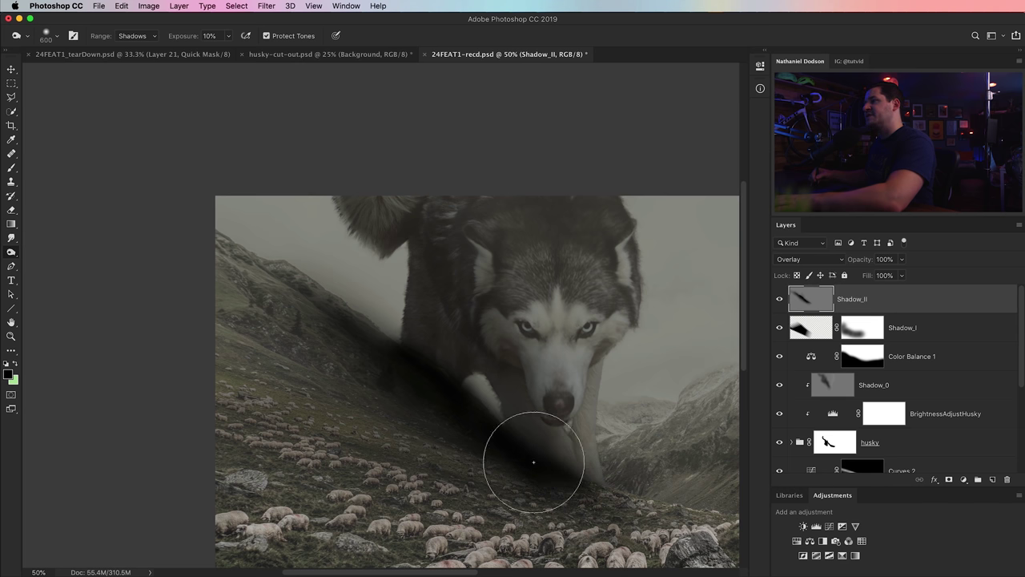
Check the effect of Shadow_II and lower its opacity to 66%
click(779, 302)
click(779, 302)
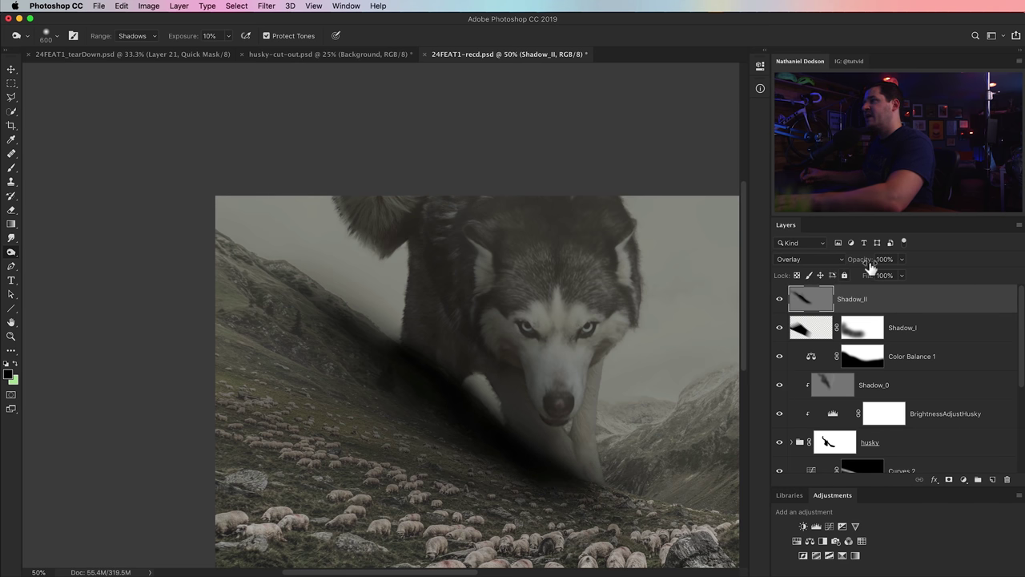
drag(848, 264, 847, 264)
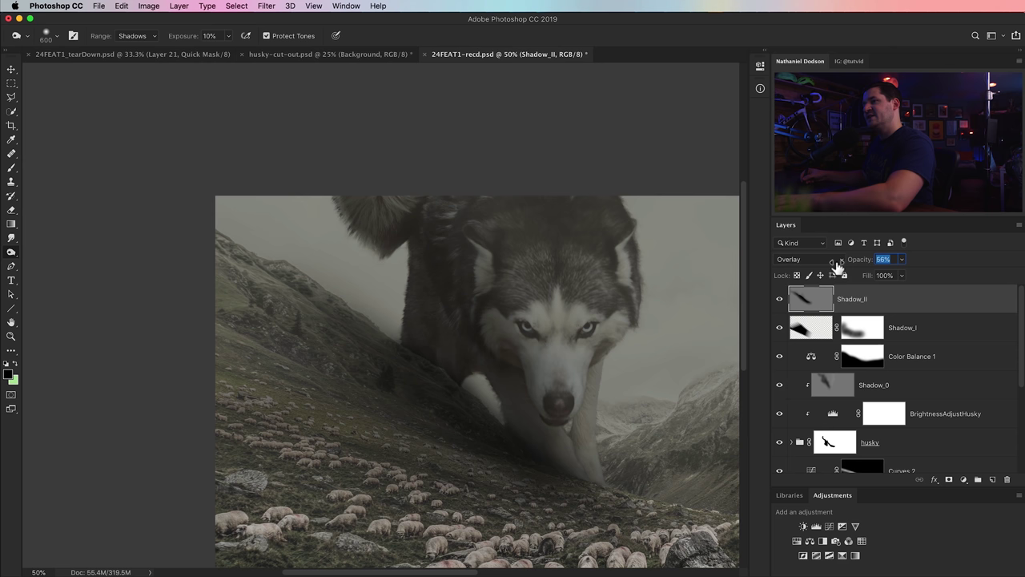
Lower the Shadow_II layer's opacity to 54% and check the shadow against the whole composite
key(super+minus)
key(super+minus)
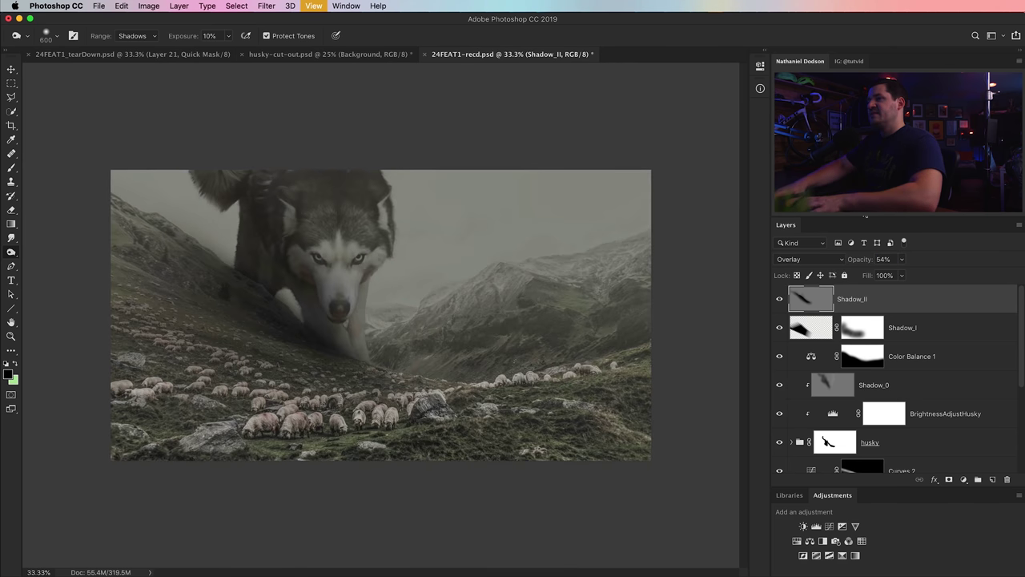
key(super+minus)
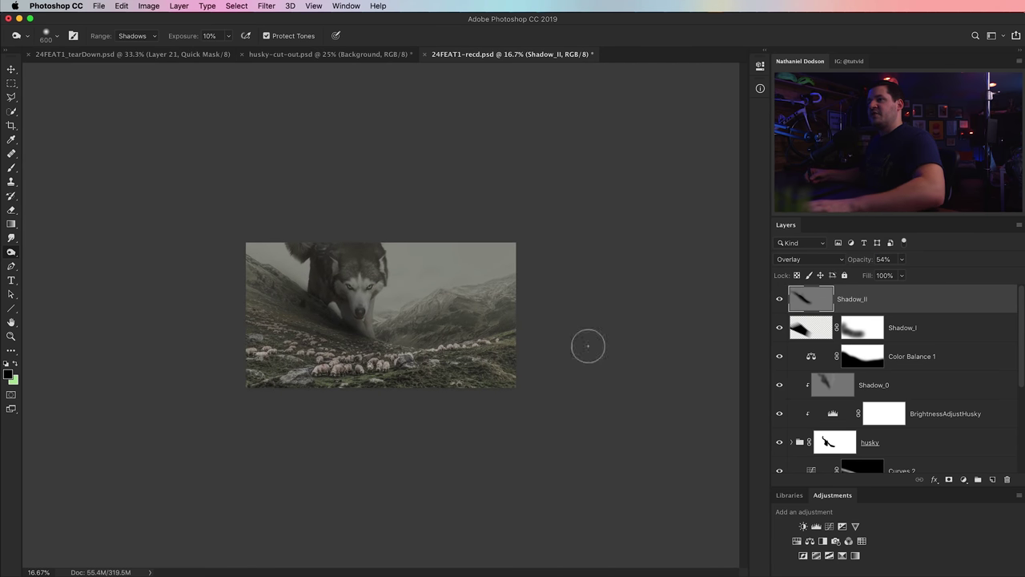
Set the foreground color to neutral gray with 50% brightness (#808080) for painting on Shadow_II
key(z)
mouse_move(352, 300)
mouse_down()
mouse_move(326, 313)
mouse_move(286, 311)
mouse_move(221, 277)
mouse_move(347, 370)
mouse_move(375, 339)
mouse_up()
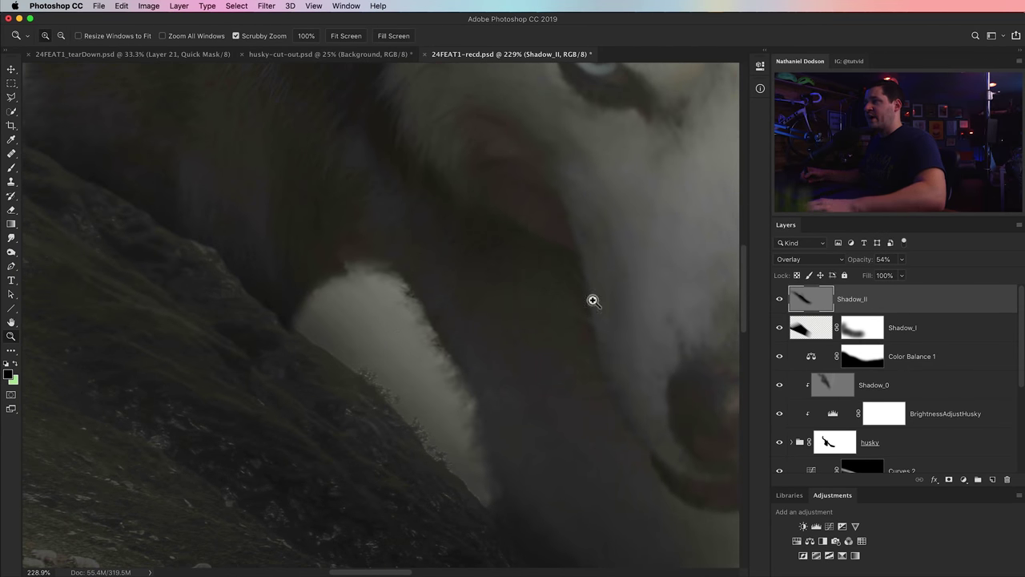
key(b)
click(8, 373)
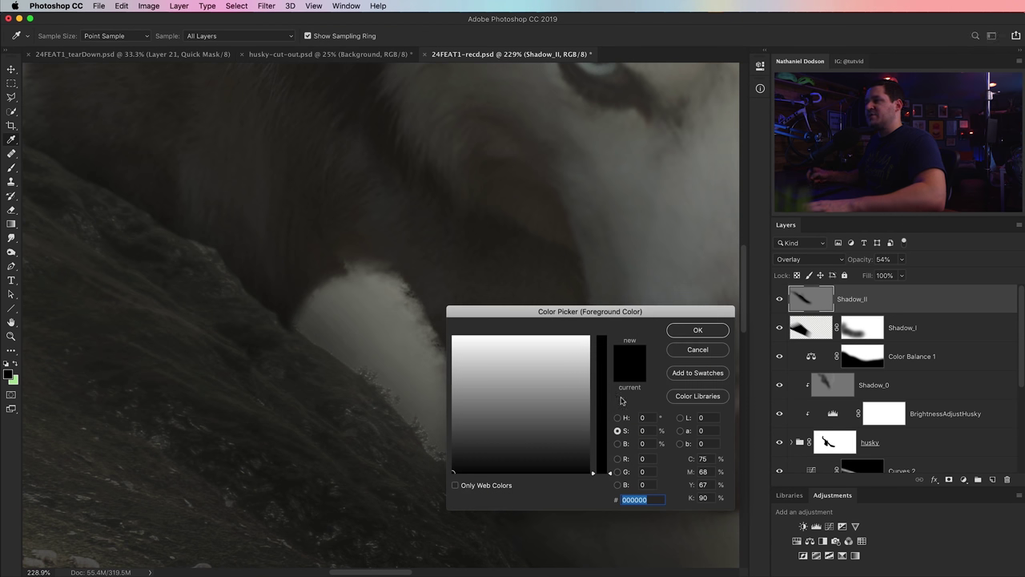
click(591, 412)
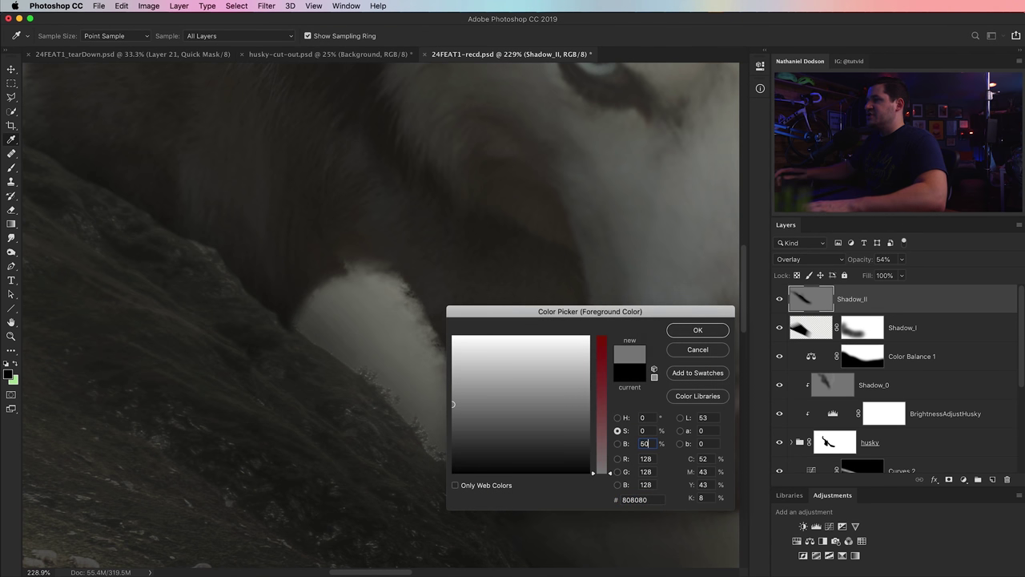
key(Return)
Paint gray on Shadow_II over the bright gap between the husky's legs with a soft 60-pixel brush at 80% opacity
key(bracketleft)
key(bracketleft)
key(bracketleft)
key(bracketleft)
key(bracketleft)
key(bracketleft)
key(bracketleft)
key(bracketleft)
key(bracketleft)
key(bracketleft)
key(bracketleft)
key(bracketleft)
key(bracketleft)
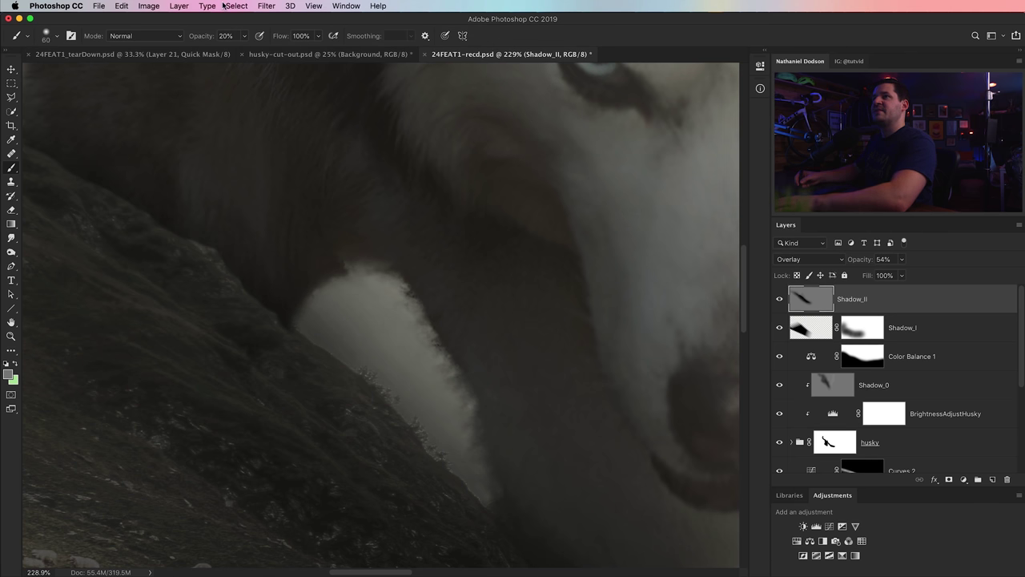
mouse_move(322, 331)
mouse_down()
mouse_move(338, 312)
mouse_move(358, 355)
mouse_move(429, 414)
mouse_move(486, 484)
mouse_move(490, 506)
mouse_move(457, 422)
mouse_move(418, 377)
mouse_move(415, 349)
mouse_move(374, 331)
mouse_up()
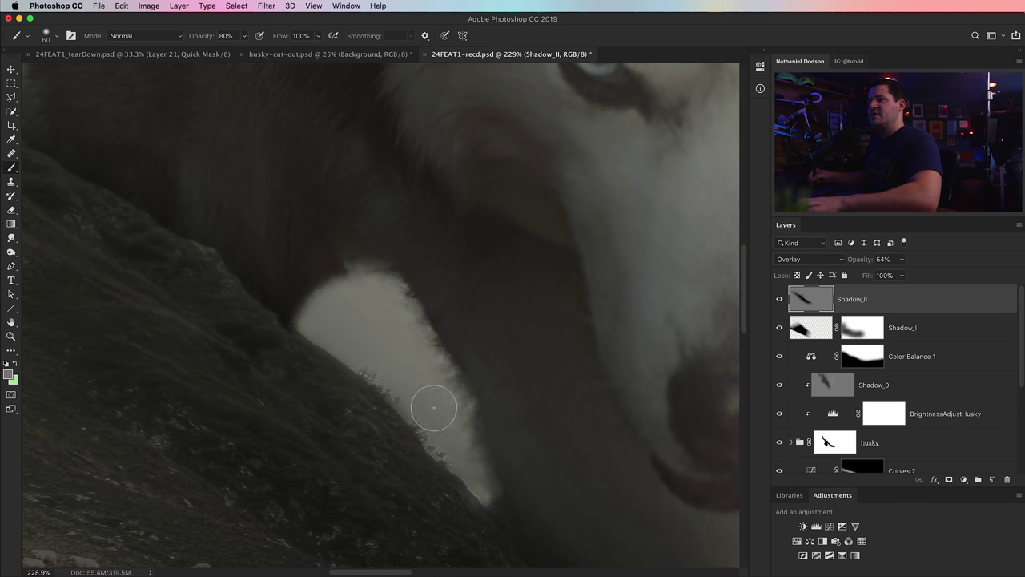
Paint gray on Shadow_II over the sky along the ridge behind the husky with a 90-pixel brush
mouse_move(289, 289)
mouse_down()
mouse_move(406, 365)
mouse_move(496, 404)
mouse_move(391, 357)
mouse_move(370, 369)
mouse_move(376, 360)
mouse_move(372, 390)
mouse_move(344, 362)
mouse_move(311, 352)
mouse_move(241, 257)
mouse_move(347, 328)
mouse_up()
key(bracketright)
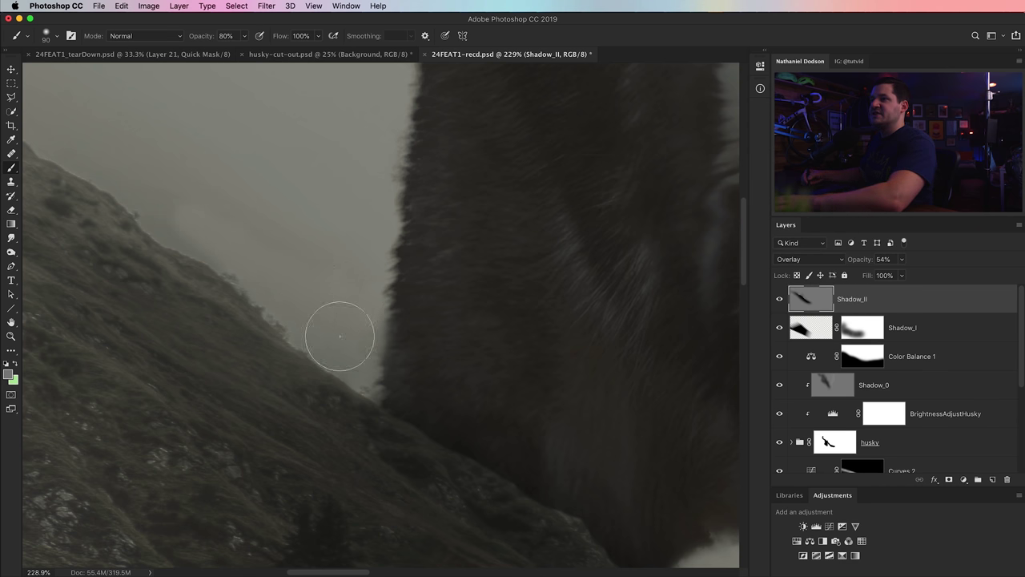
drag(221, 222, 445, 346)
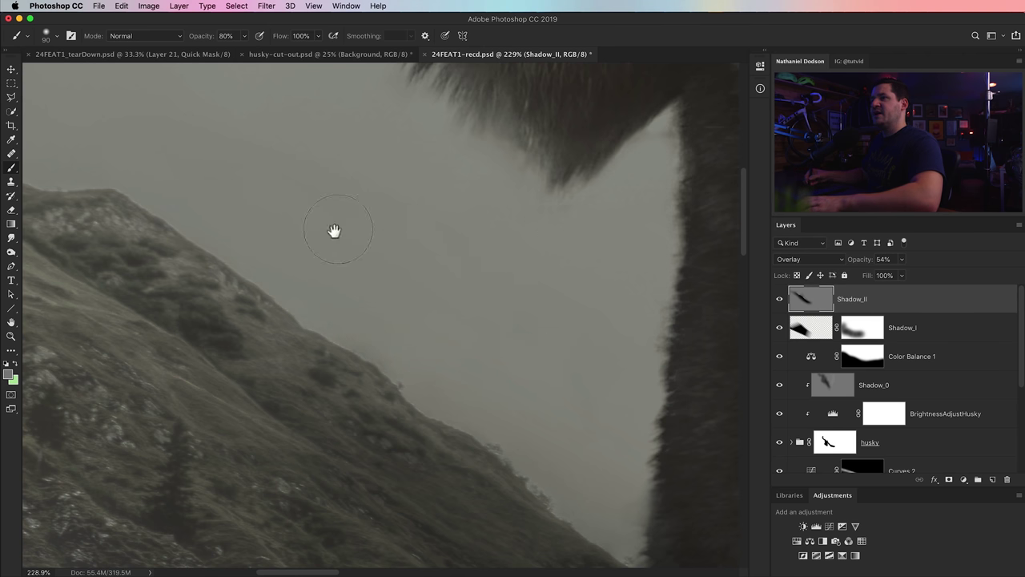
drag(338, 233, 588, 370)
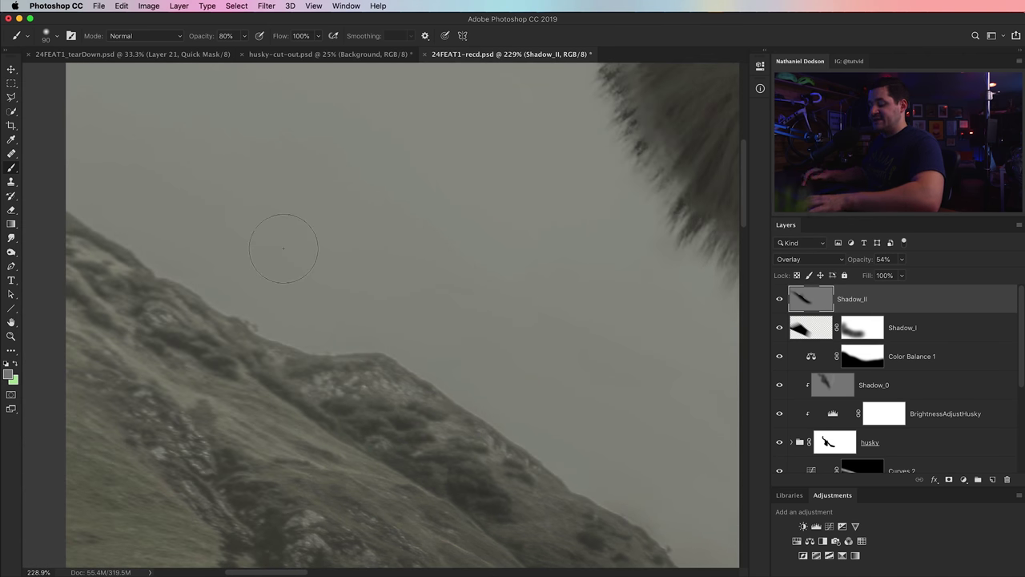
key(super+0)
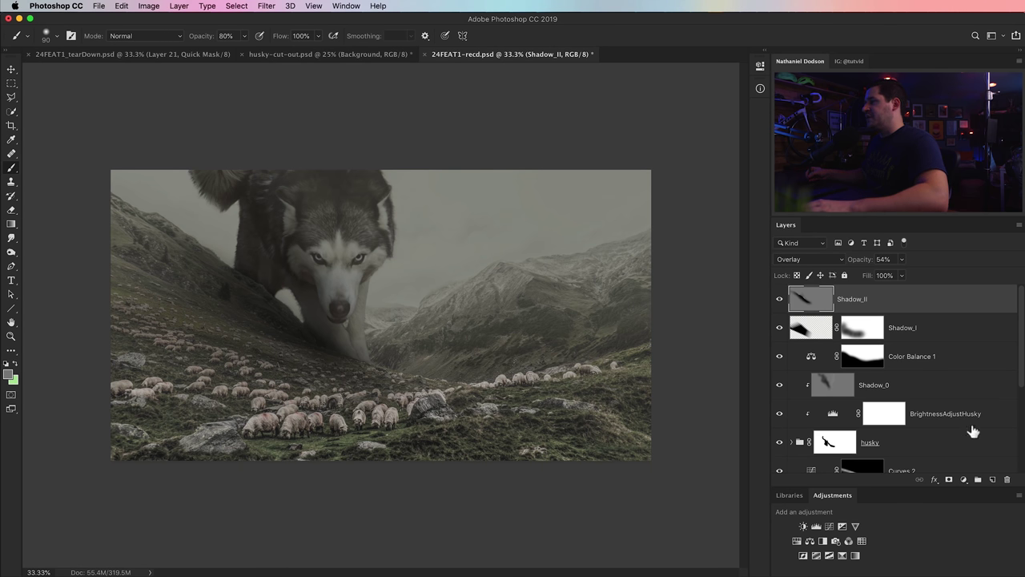
Create a new layer above Shadow_II and name it Shadow_III
click(992, 480)
double_click(849, 301)
text(Shadow_III)
key(Return)
Lasso a loose area around the husky's shaded side and the slope below it, and feather the selection by 40 pixels
drag(12, 100, 56, 96)
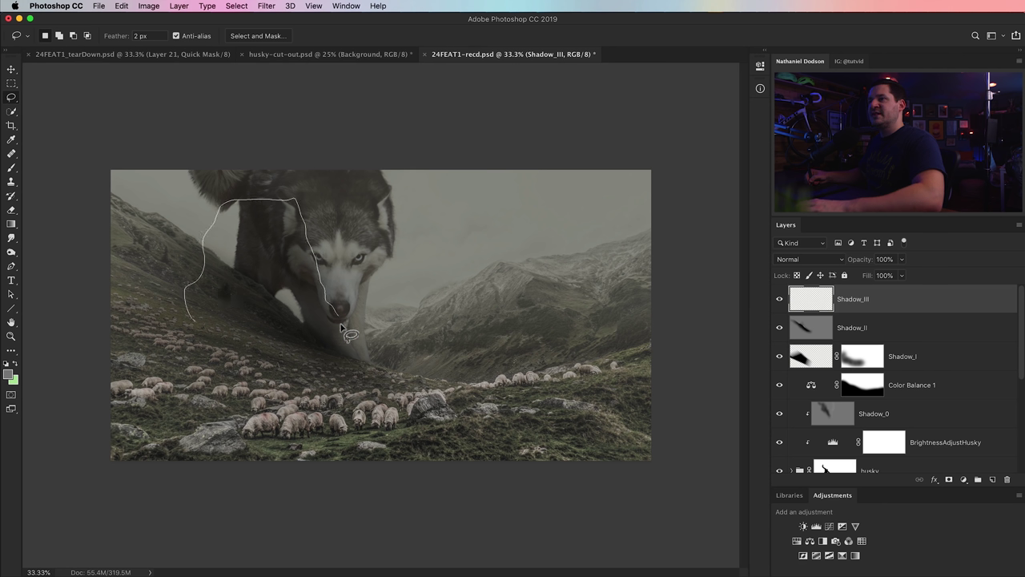
drag(191, 324, 192, 325)
click(236, 6)
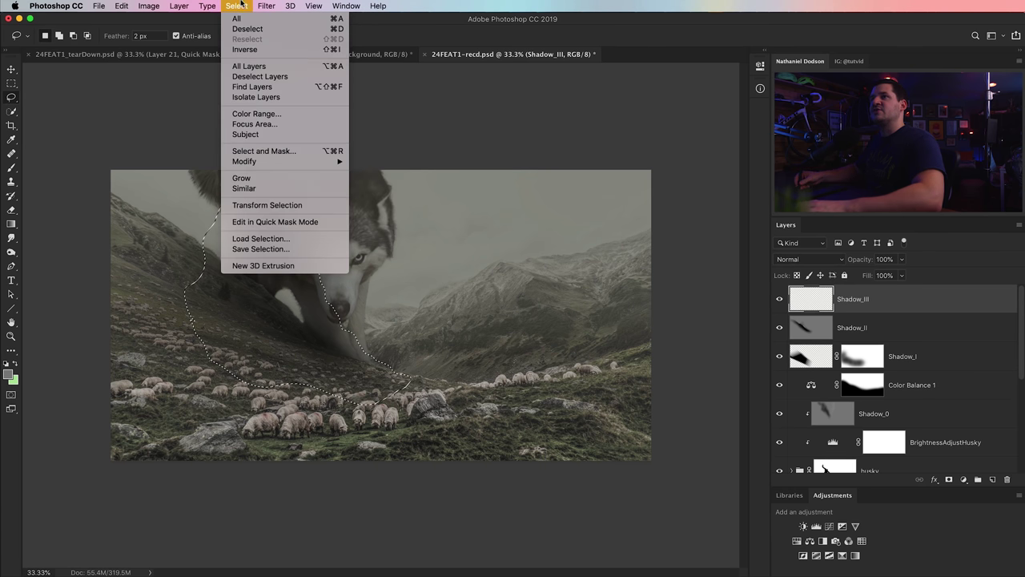
mouse_move(282, 163)
click(394, 203)
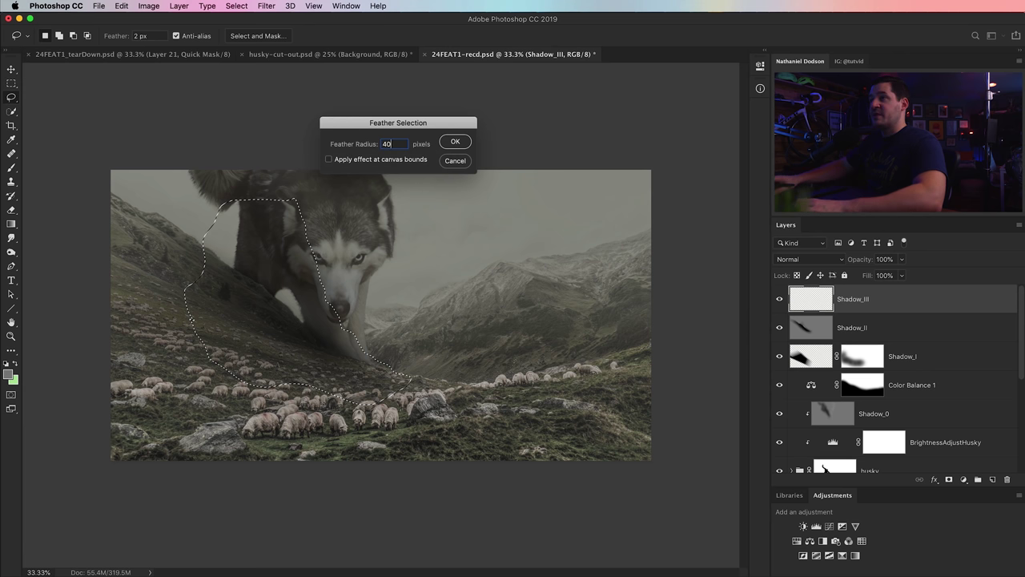
key(Return)
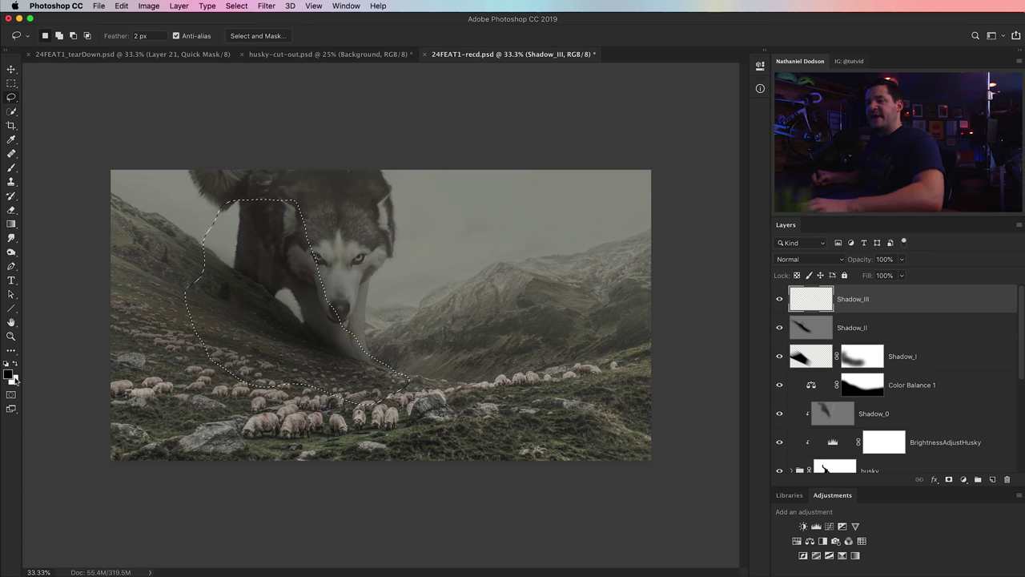
Draw a black Foreground to Transparent gradient inside the selection on Shadow_III and set the layer's blend mode to Soft Light
click(11, 228)
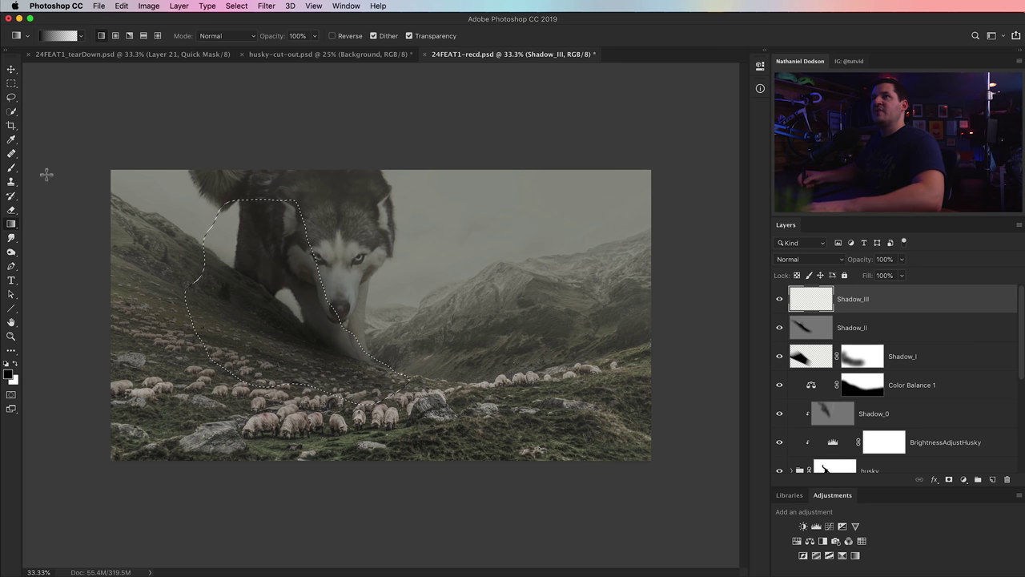
click(56, 37)
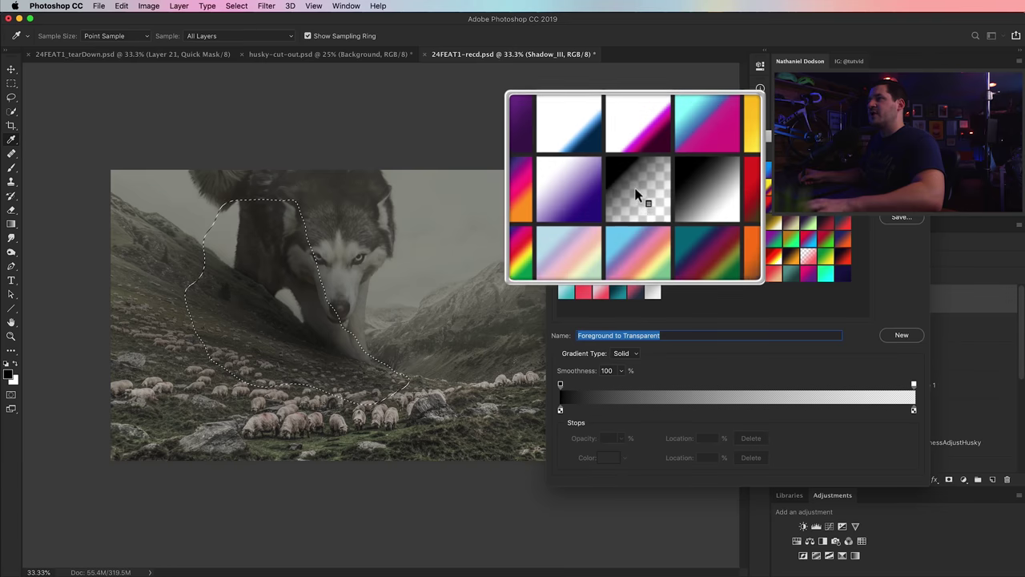
key(Return)
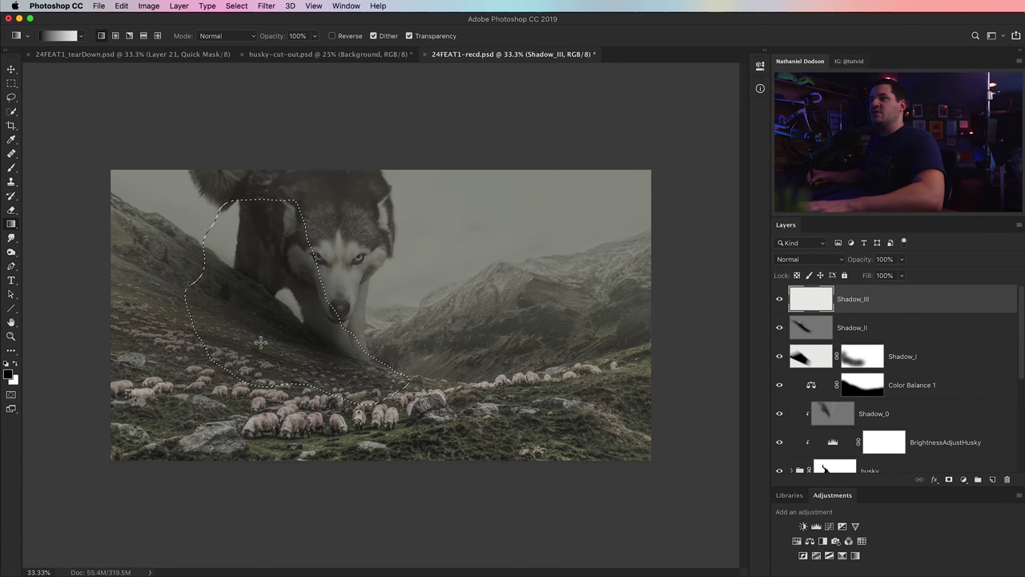
drag(337, 273, 338, 273)
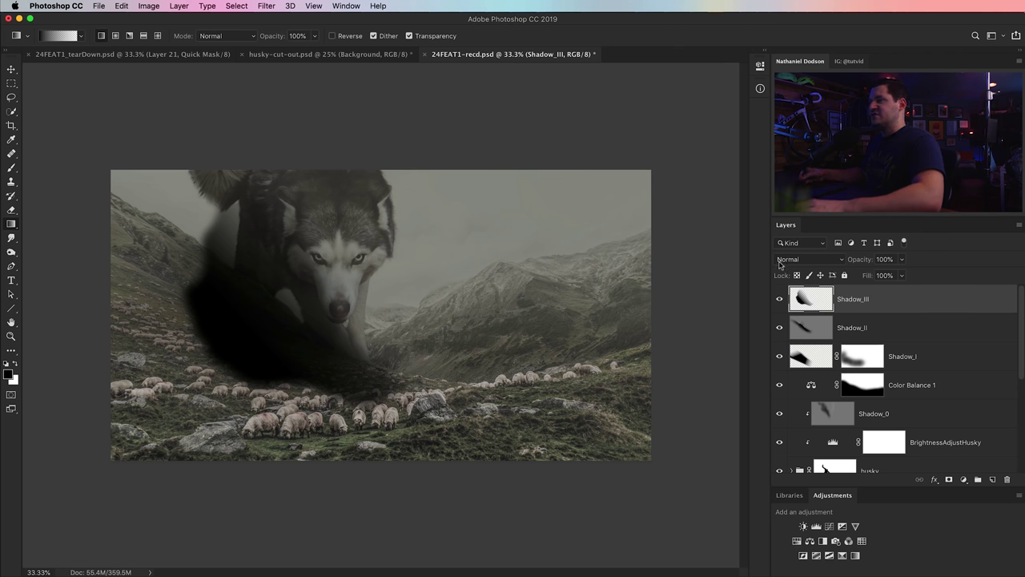
click(840, 262)
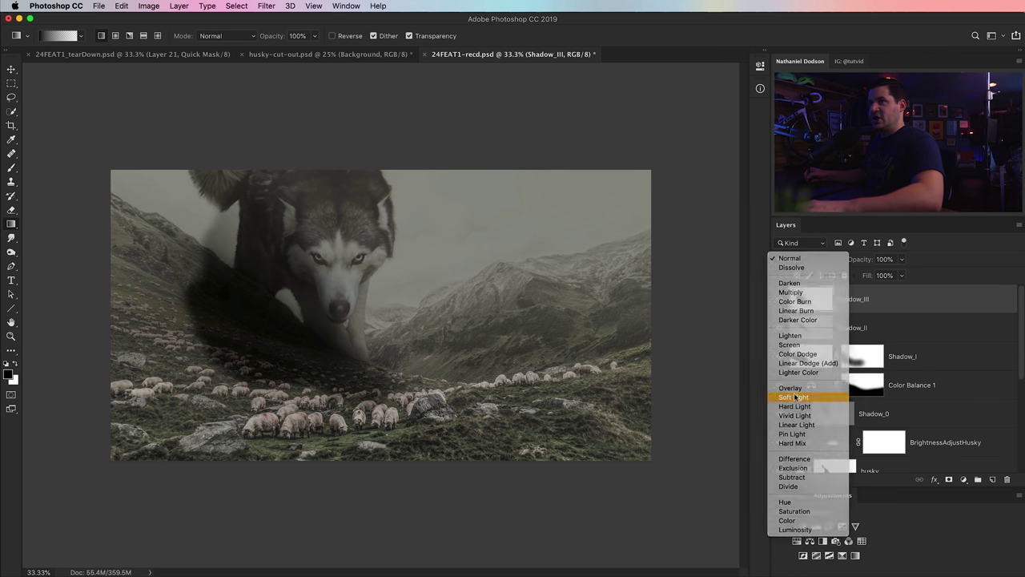
click(804, 395)
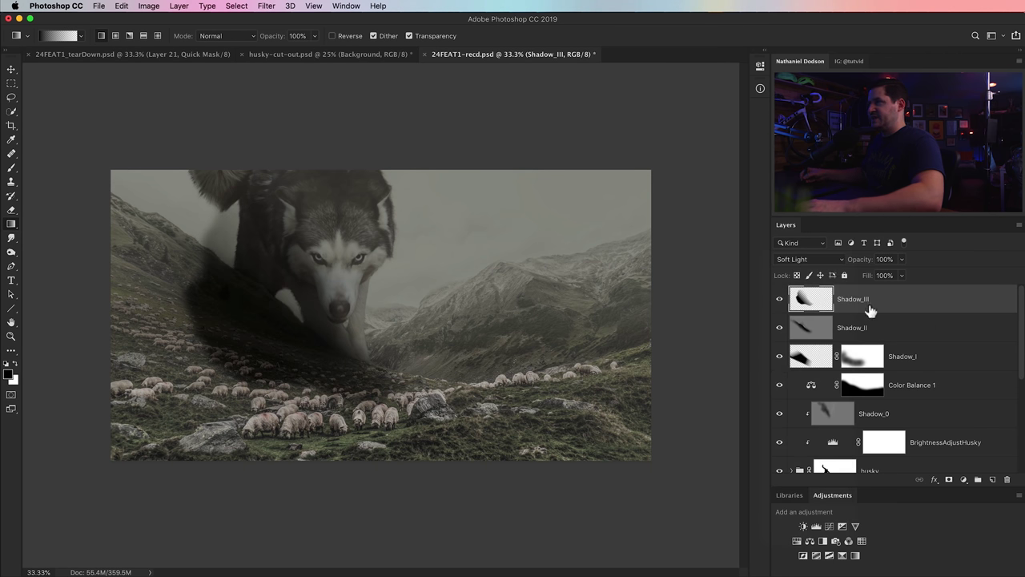
Add a layer mask to Shadow_III, fade the shadow with a soft 1000-pixel black brush at 50% opacity, and compare before and after
click(949, 480)
key(b)
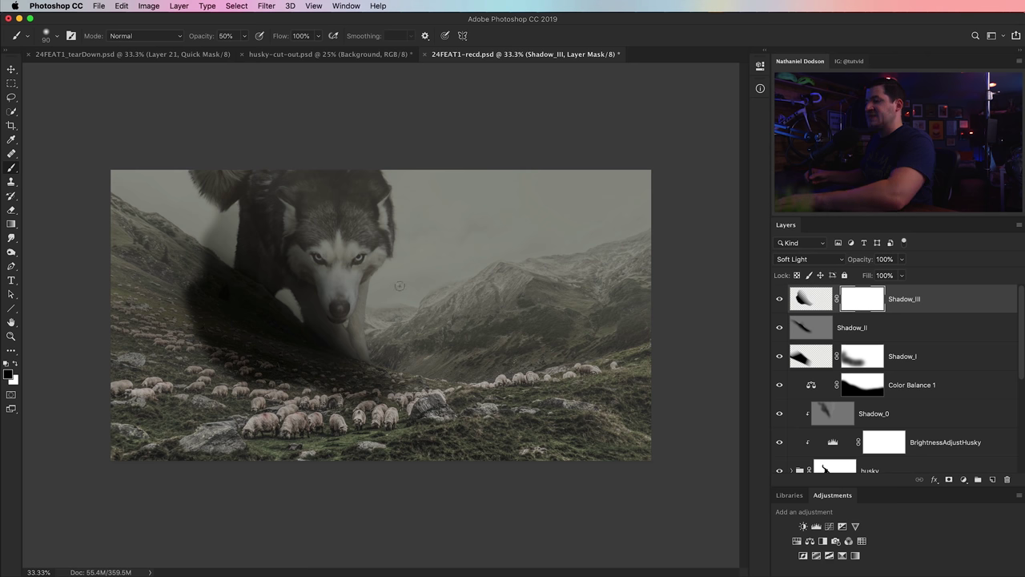
key(bracketright)
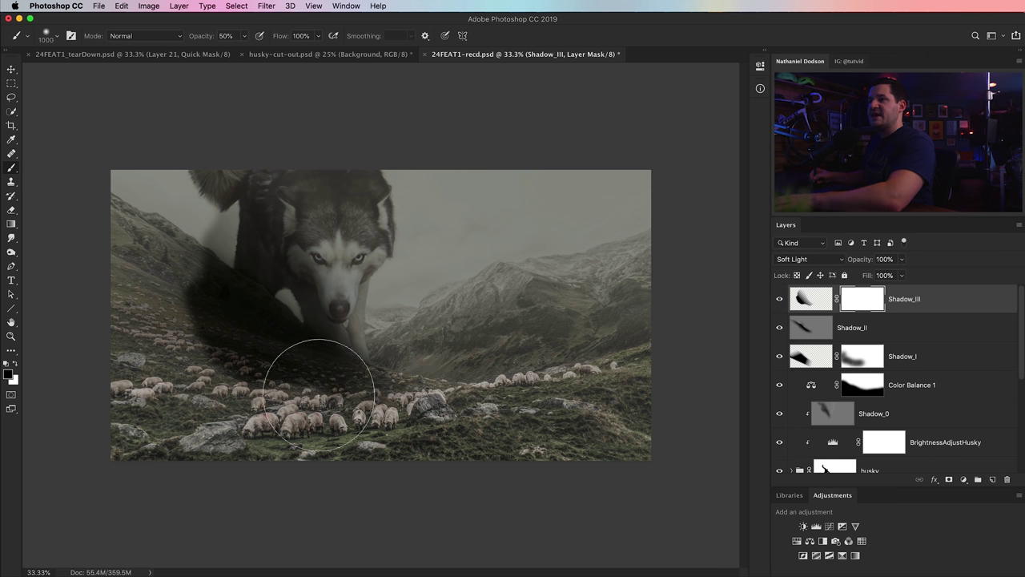
mouse_move(309, 366)
mouse_down()
mouse_move(366, 343)
mouse_move(206, 344)
mouse_move(224, 356)
mouse_move(229, 187)
mouse_move(254, 331)
mouse_move(389, 388)
mouse_move(304, 354)
mouse_up()
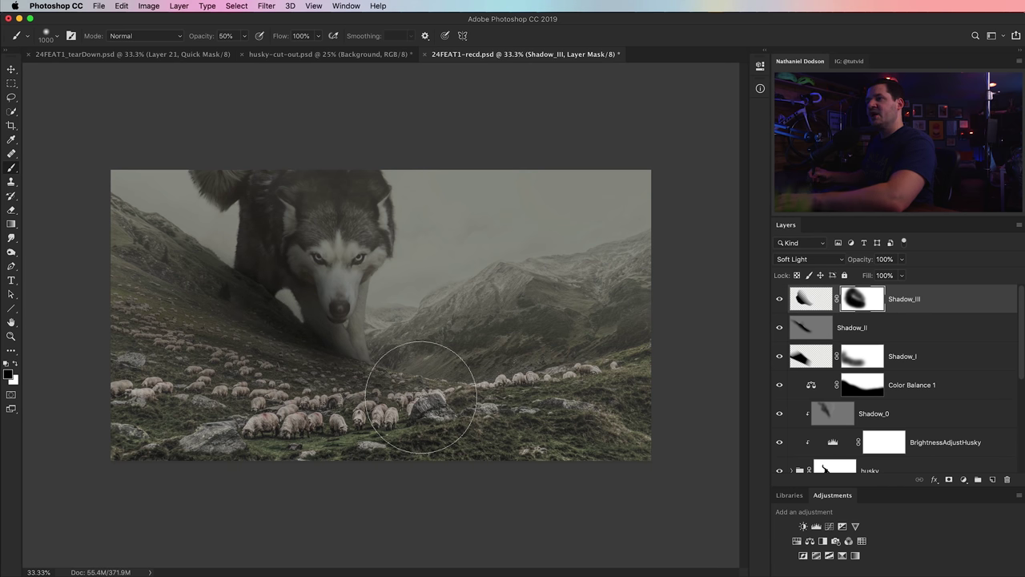
click(780, 309)
click(780, 308)
click(780, 308)
click(780, 308)
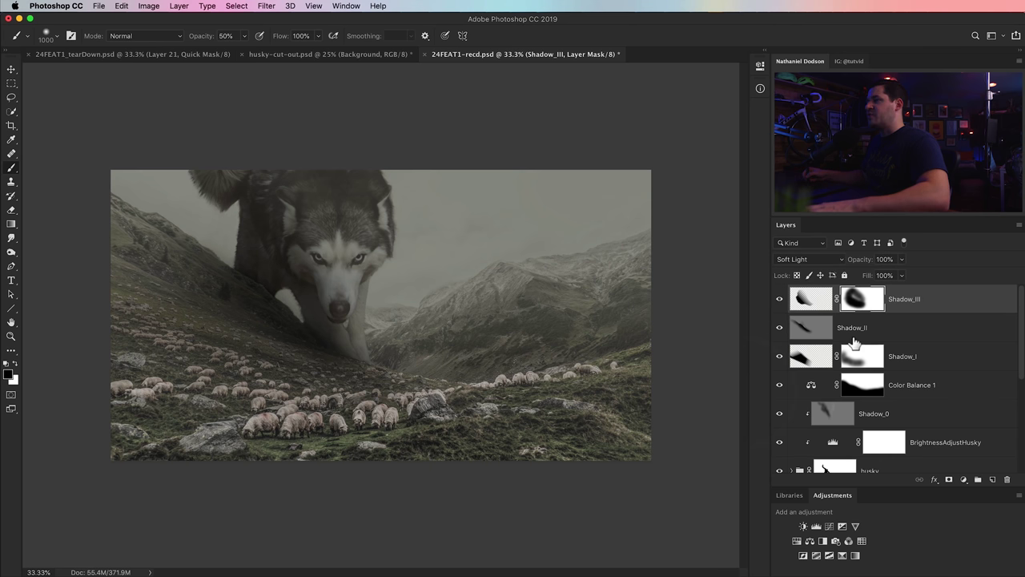
On the Shadow_0 layer, burn the lower part of the husky's front legs with a soft 600-pixel brush at 10% exposure
click(833, 415)
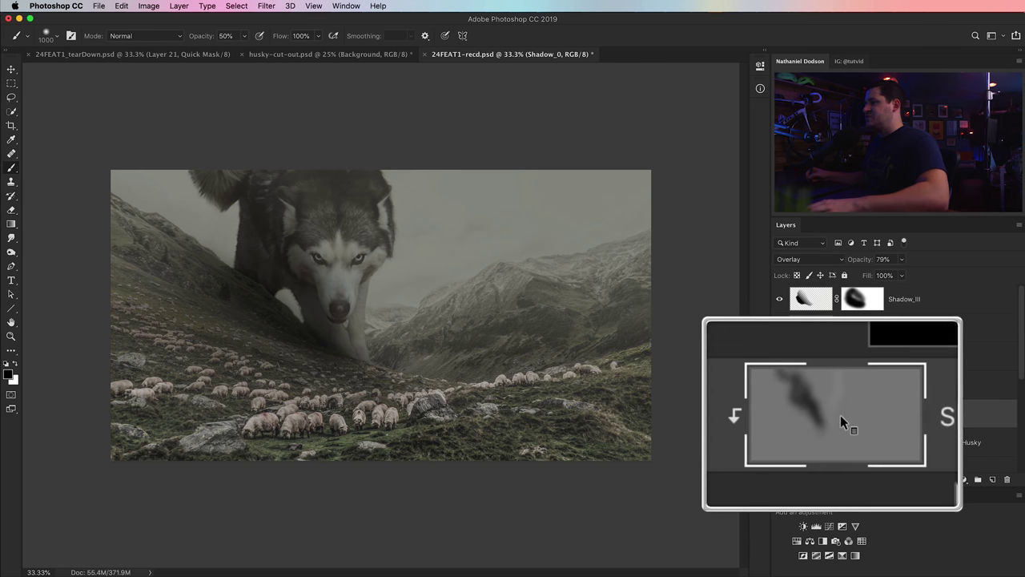
key(z)
drag(313, 333, 368, 379)
key(o)
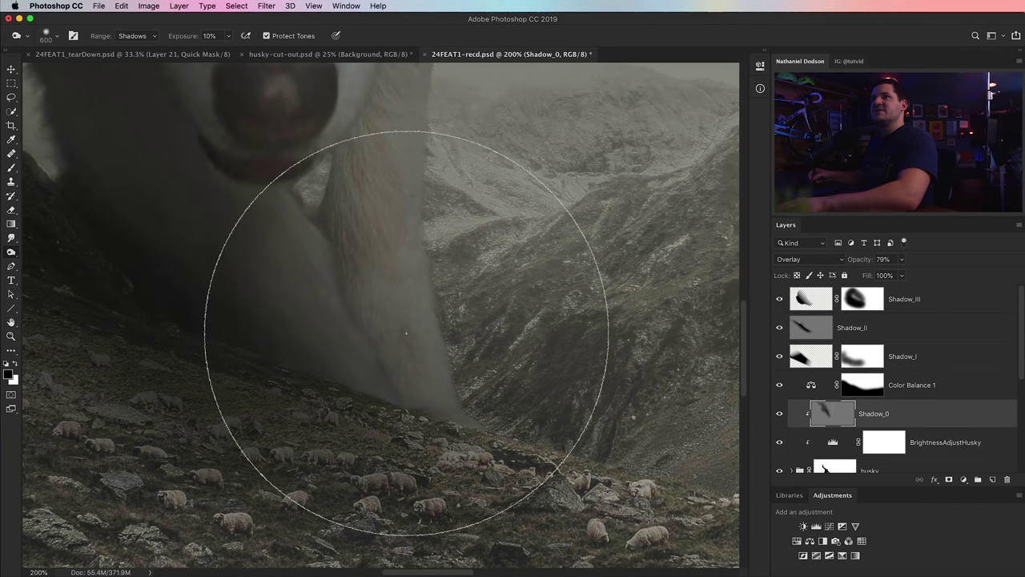
mouse_move(388, 391)
mouse_down()
mouse_move(429, 400)
mouse_move(361, 379)
mouse_move(388, 379)
mouse_move(414, 402)
mouse_up()
key(bracketright)
key(bracketright)
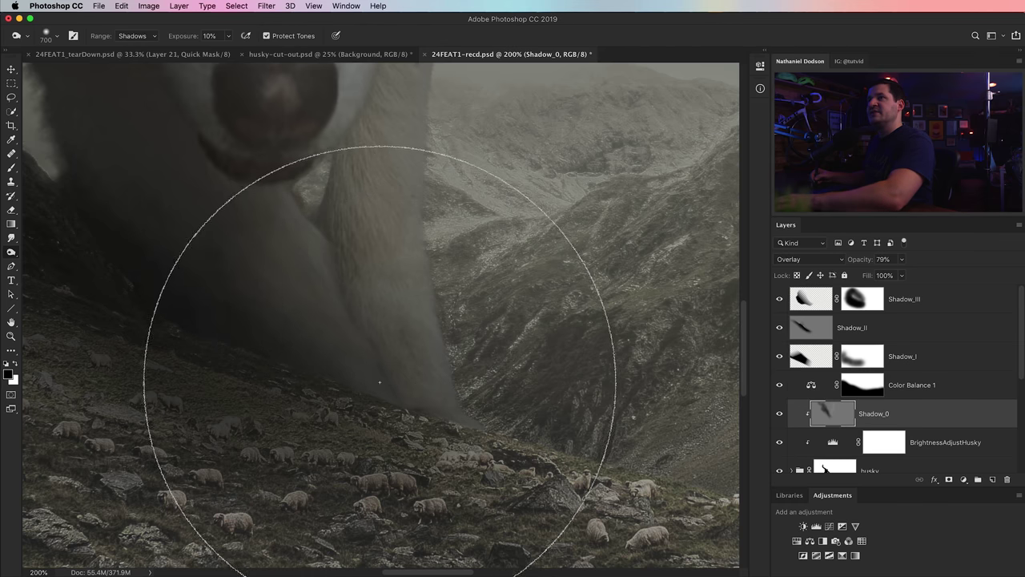
Deepen the burn on Shadow_0 from the foot up the husky's front legs, using a brush size up to 300 pixels
key(bracketleft)
key(bracketleft)
key(bracketleft)
key(bracketleft)
key(bracketleft)
key(bracketleft)
key(bracketleft)
key(bracketleft)
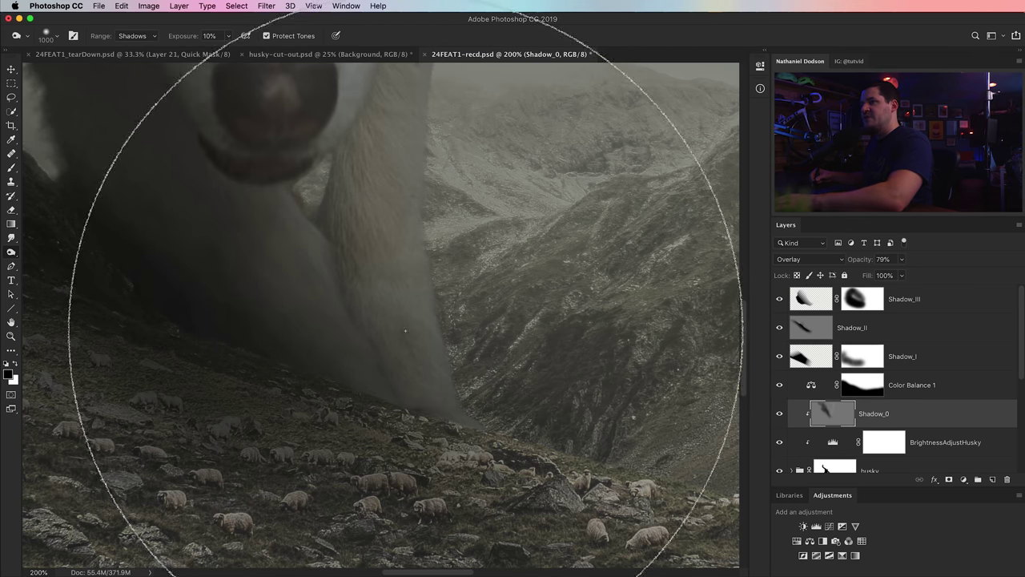
mouse_move(497, 436)
mouse_down()
mouse_move(489, 406)
mouse_move(433, 407)
mouse_move(417, 184)
mouse_move(368, 322)
mouse_move(375, 364)
mouse_move(321, 378)
mouse_move(369, 333)
mouse_up()
key(bracketright)
key(bracketright)
key(bracketright)
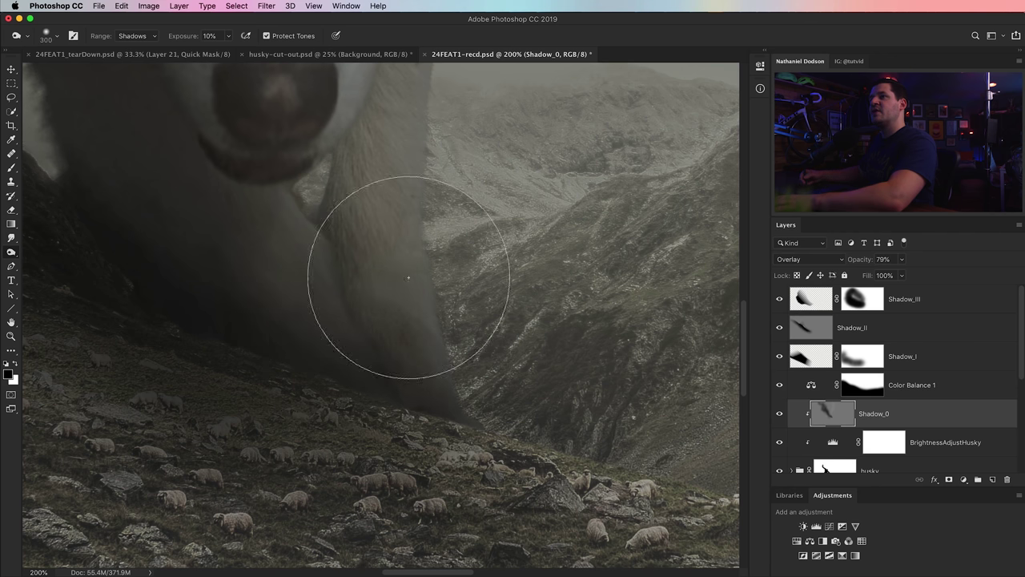
key(space)
drag(366, 137, 423, 323)
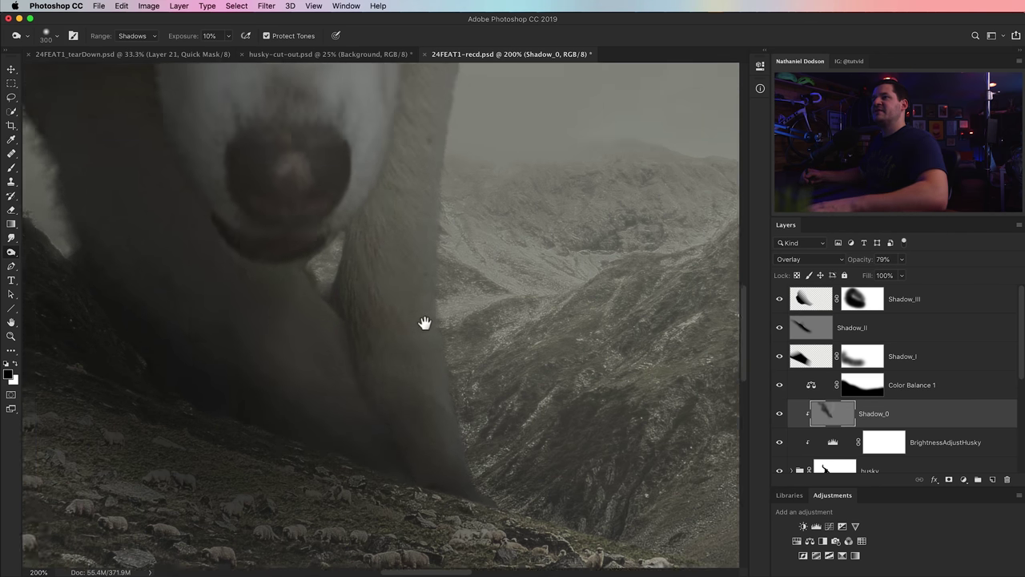
Examine the shading on the husky's face, body and legs with Shadow_0 hidden and shown
key(super+minus)
key(super+minus)
key(super+minus)
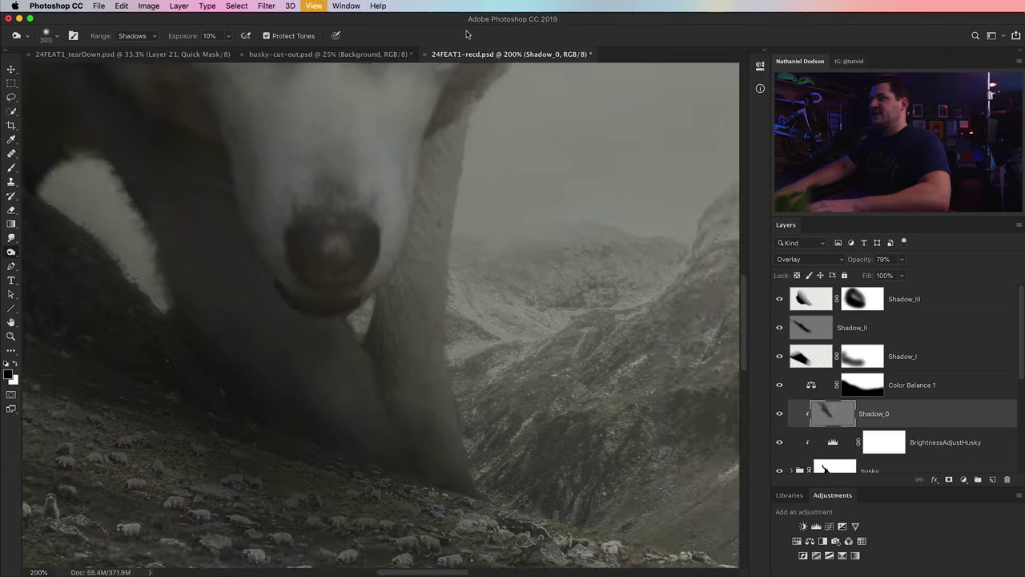
key(super+minus)
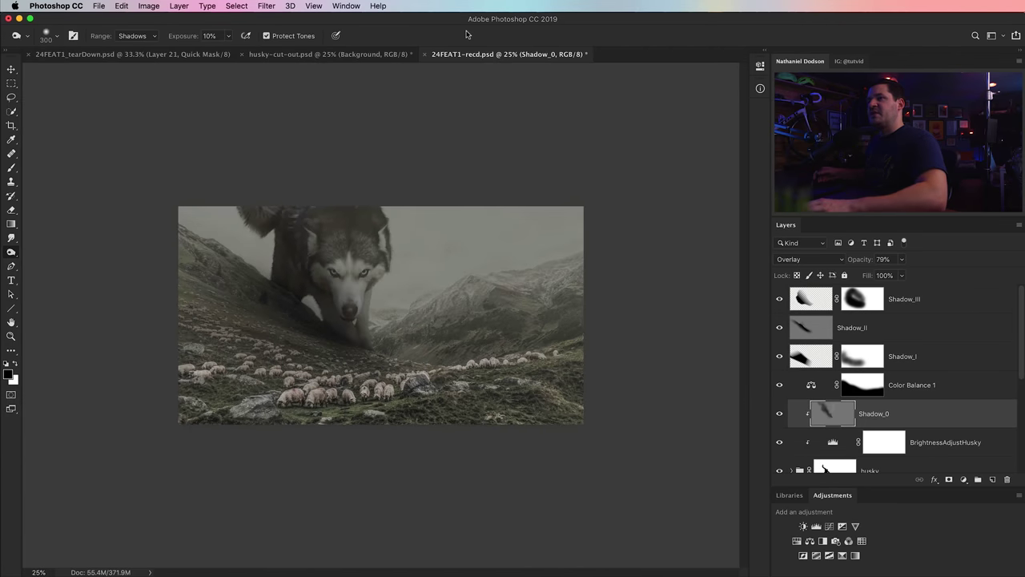
key(z)
mouse_move(296, 293)
mouse_down()
mouse_move(229, 291)
mouse_move(340, 346)
mouse_up()
click(340, 355)
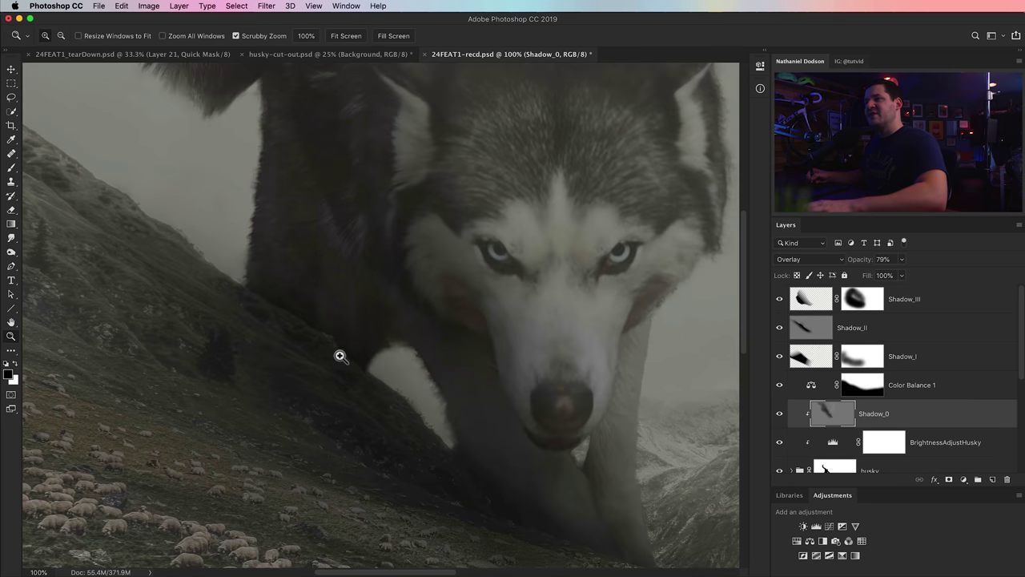
click(780, 415)
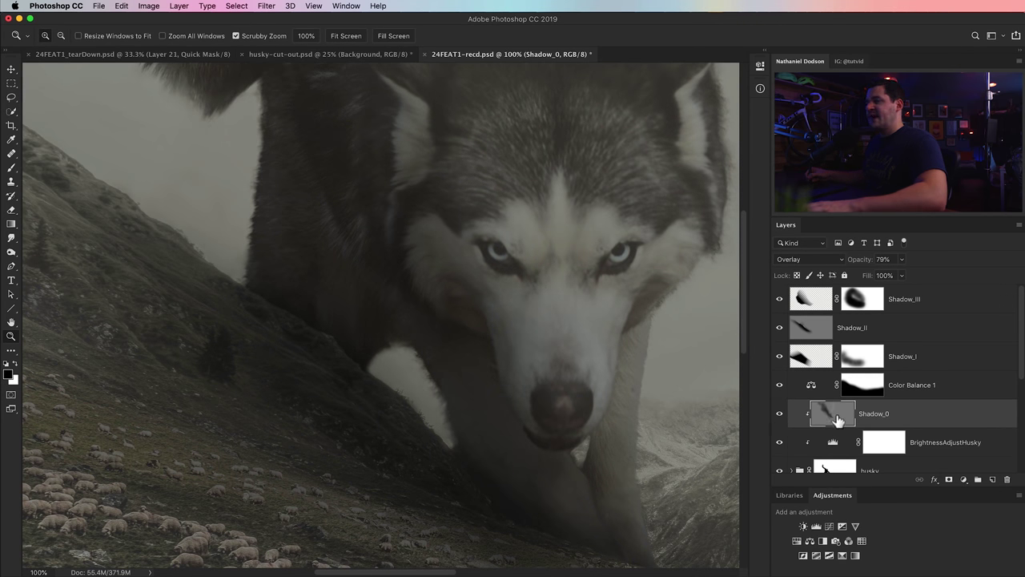
Burn the husky's lower body where it meets the ridge on Shadow_0, using a soft 300-pixel brush on Shadows at 10% exposure
key(o)
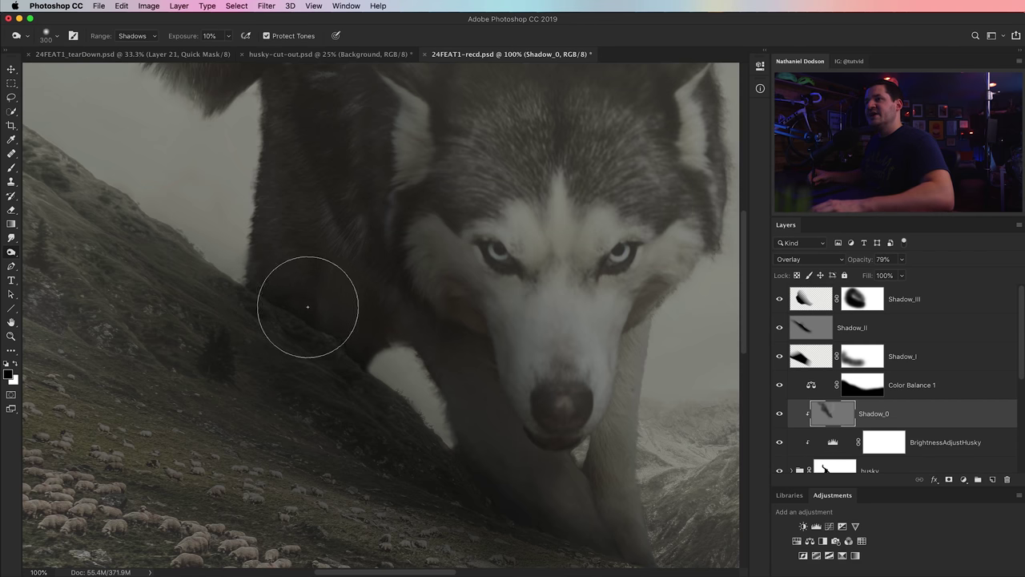
mouse_move(299, 311)
mouse_down()
mouse_move(416, 382)
mouse_move(337, 338)
mouse_move(375, 378)
mouse_move(249, 290)
mouse_move(320, 324)
mouse_move(304, 313)
mouse_move(193, 272)
mouse_move(213, 293)
mouse_move(293, 308)
mouse_move(271, 285)
mouse_move(275, 305)
mouse_move(262, 318)
mouse_move(221, 282)
mouse_move(341, 352)
mouse_move(283, 291)
mouse_up()
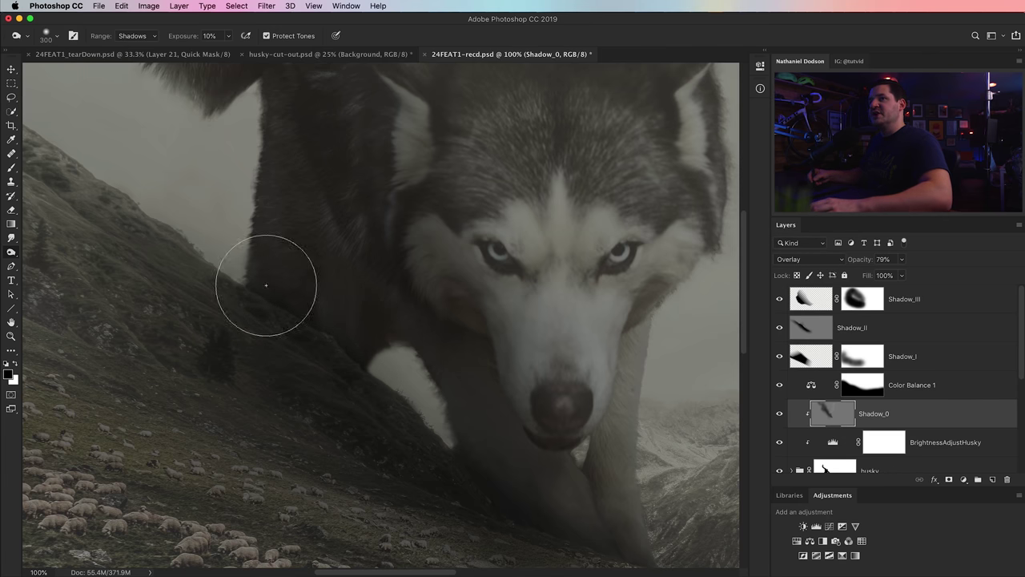
right_click(12, 254)
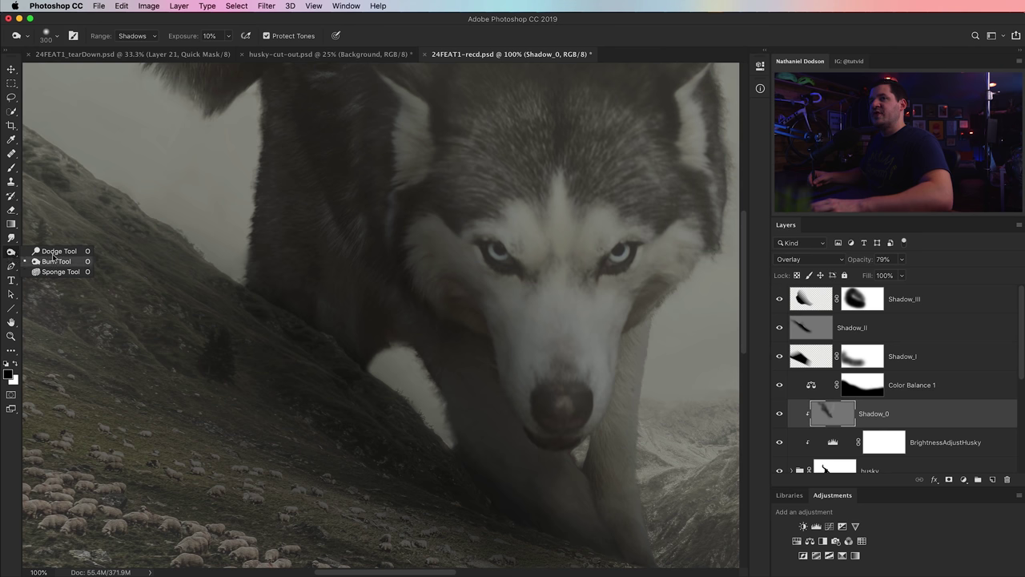
click(56, 260)
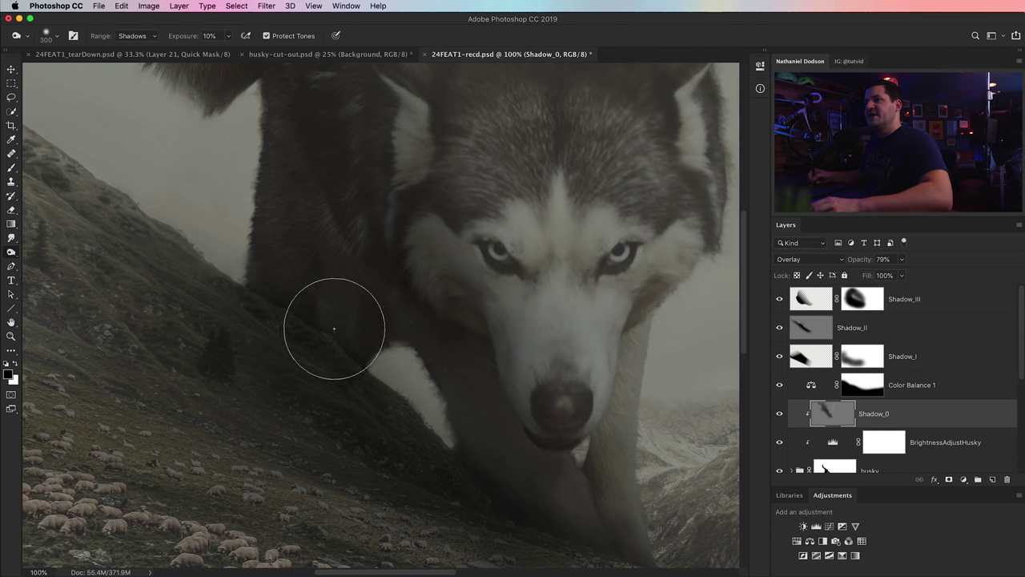
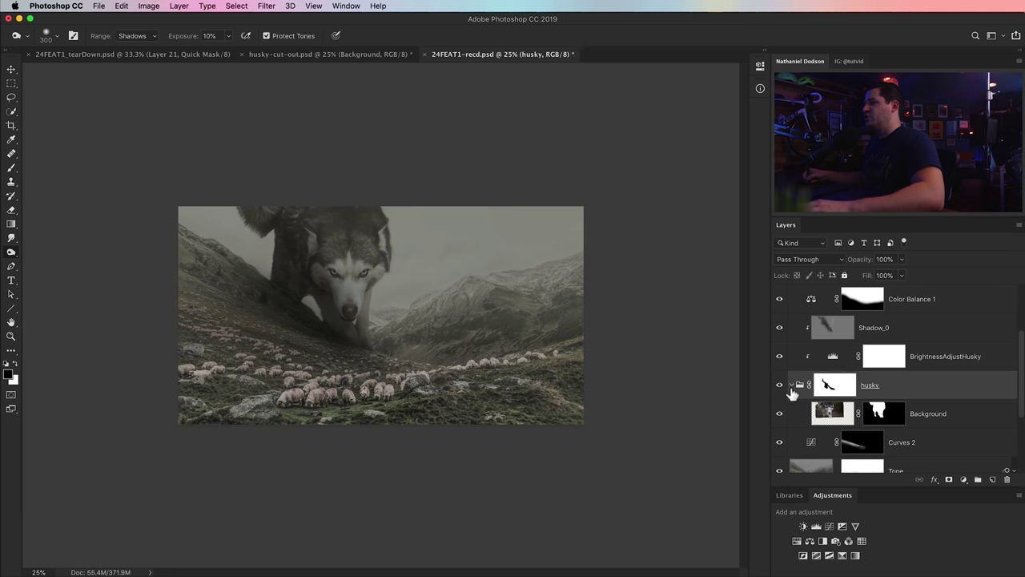
Group the husky group with its BrightnessAdjustHusky and Shadow_0 layers, and name the new group husky
click(792, 385)
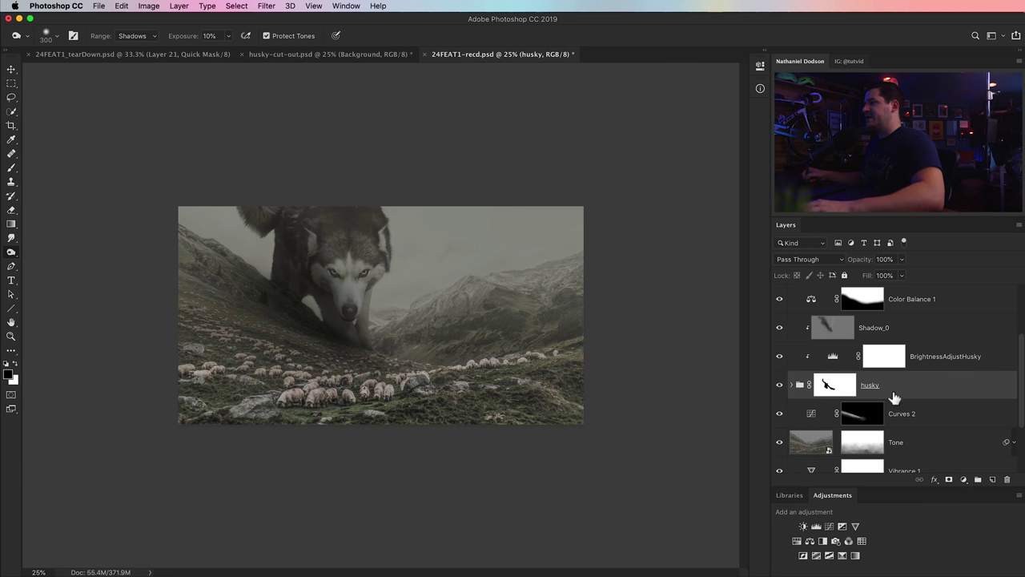
click(920, 339)
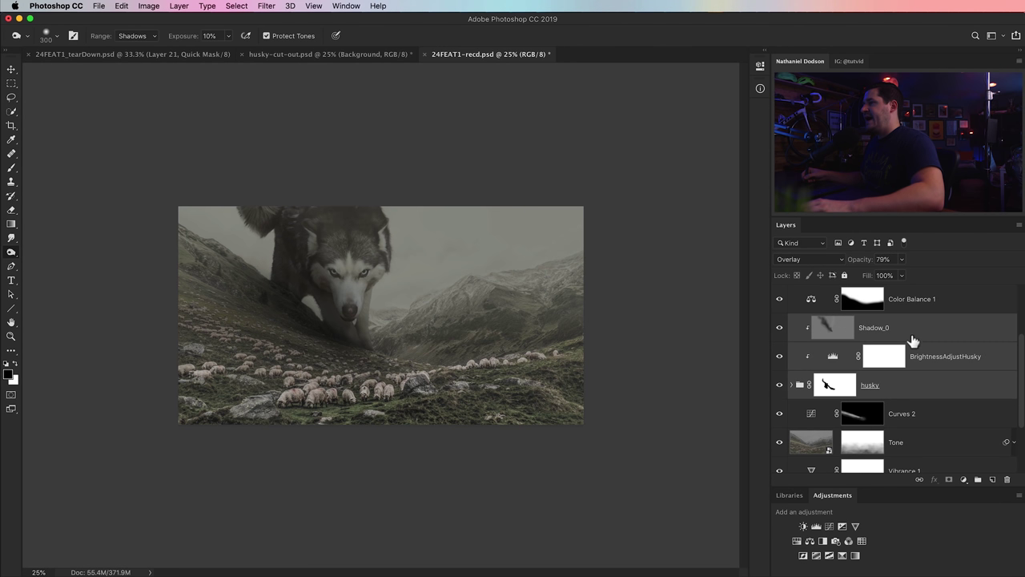
scroll(1016, 366, down, 1)
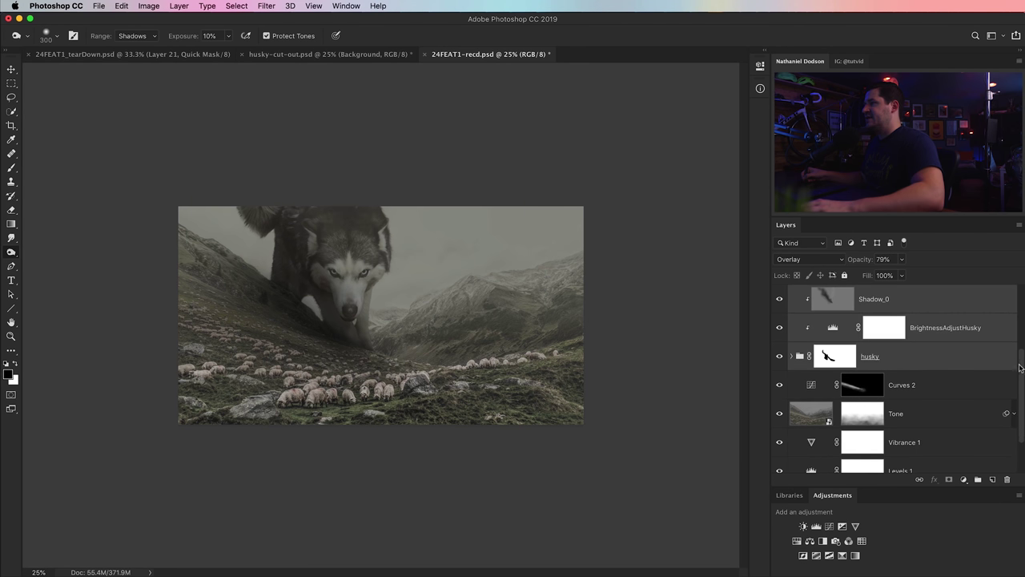
scroll(1024, 354, up, 1)
key(ctrl+g)
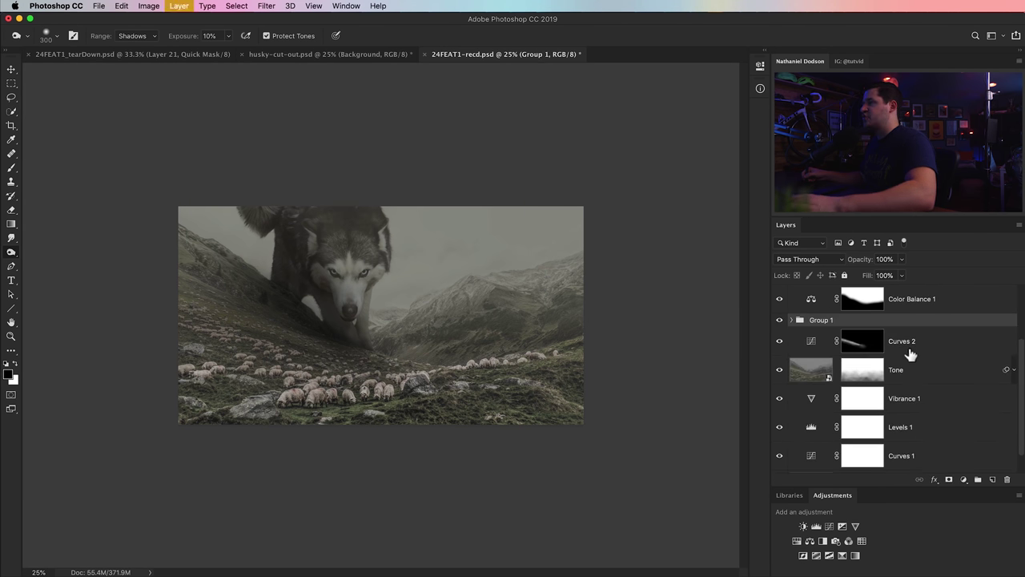
double_click(822, 321)
text(husky)
key(Return)
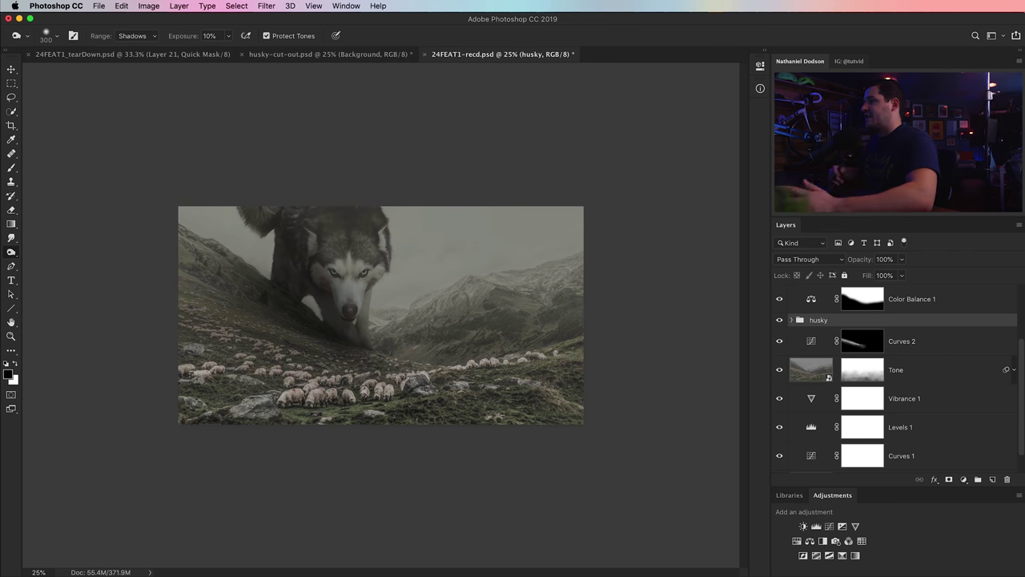
Add a layer mask to the new husky group and fade the husky's tail and upper back with a soft black brush at 20% opacity
click(949, 479)
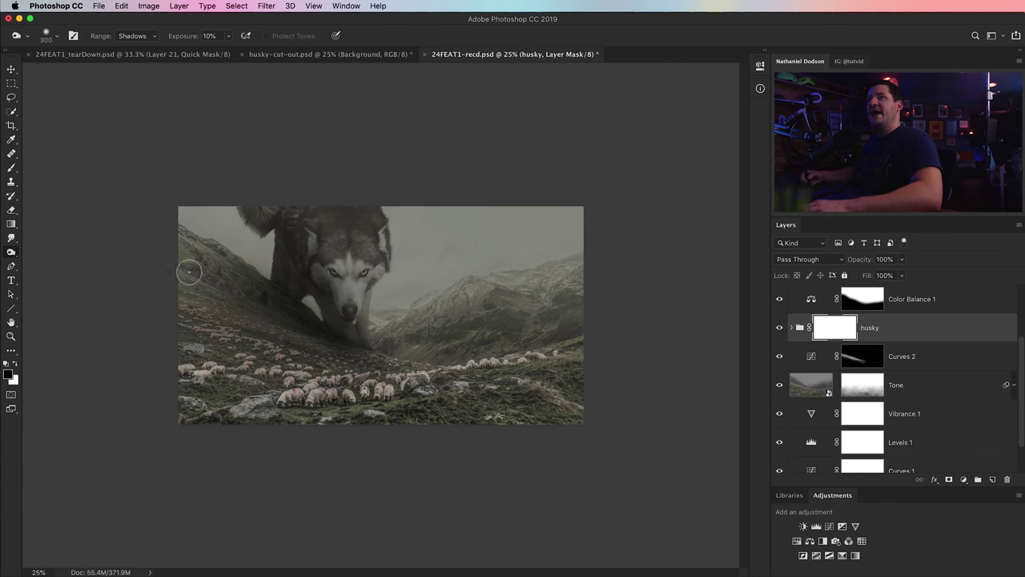
click(12, 169)
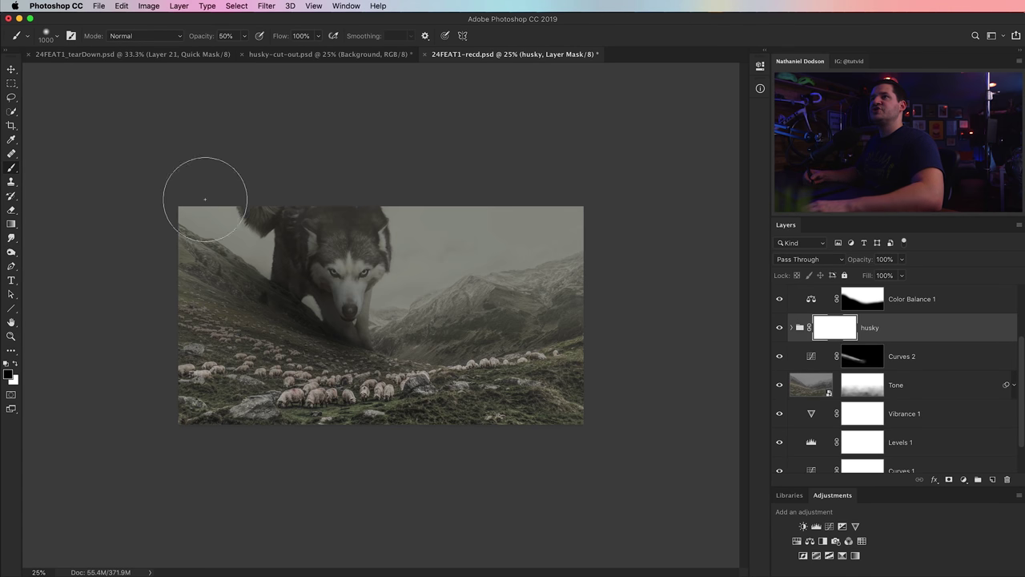
key(2)
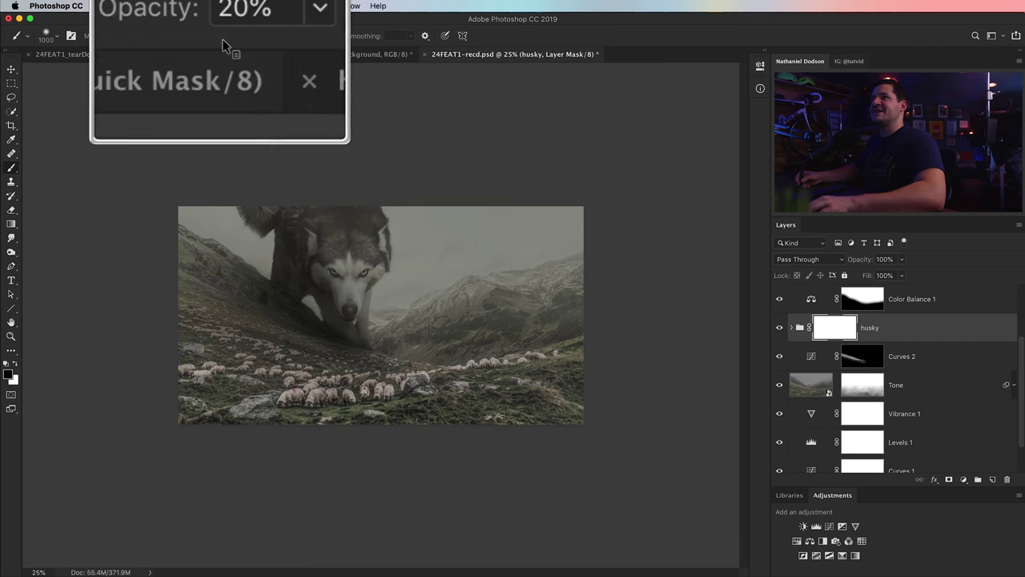
key(bracketright)
key(bracketright)
key(bracketright)
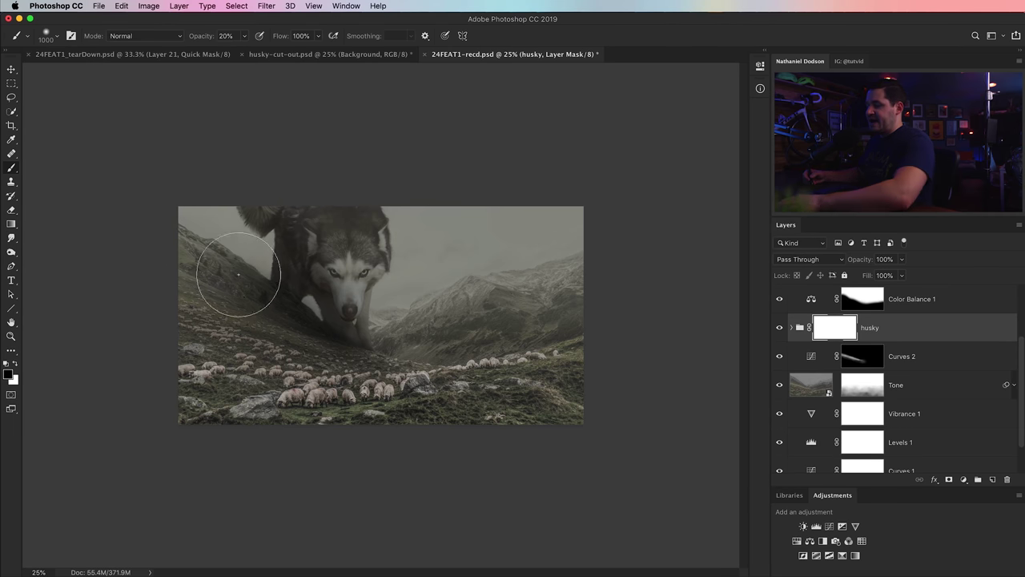
mouse_move(244, 225)
mouse_down()
mouse_move(232, 247)
mouse_move(250, 278)
mouse_move(256, 246)
mouse_move(252, 282)
mouse_move(245, 224)
mouse_up()
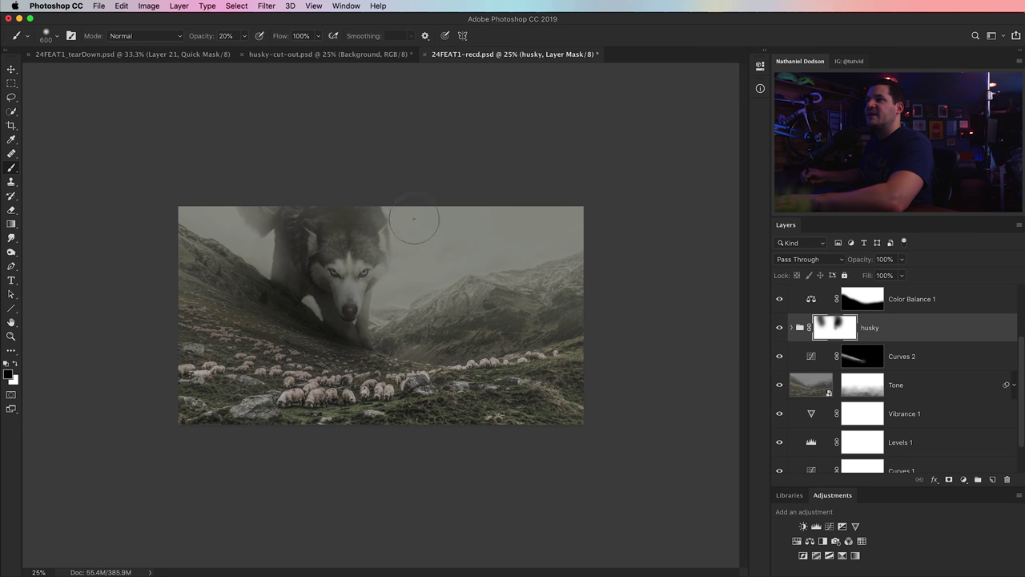
key(bracketright)
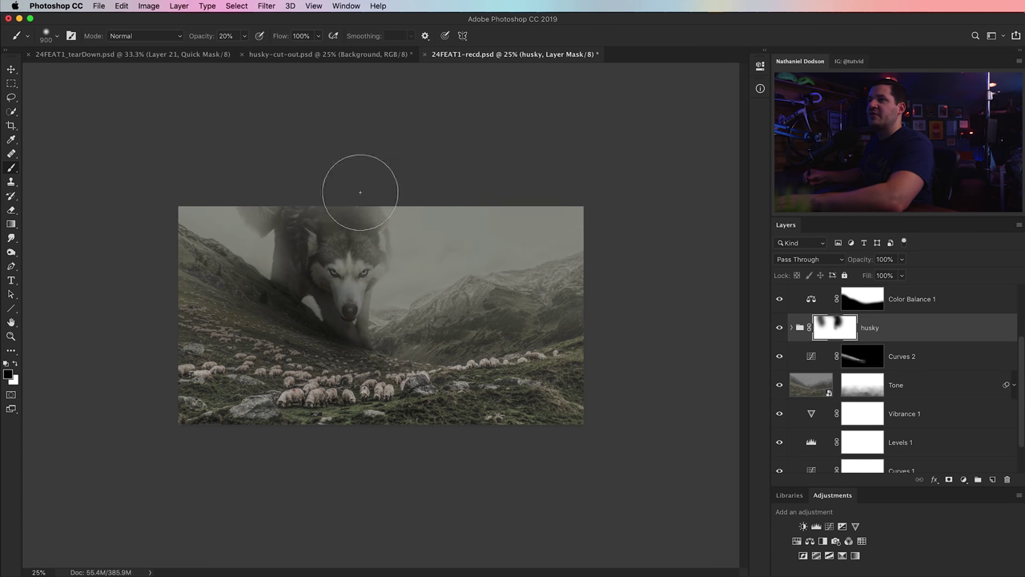
drag(248, 243, 268, 264)
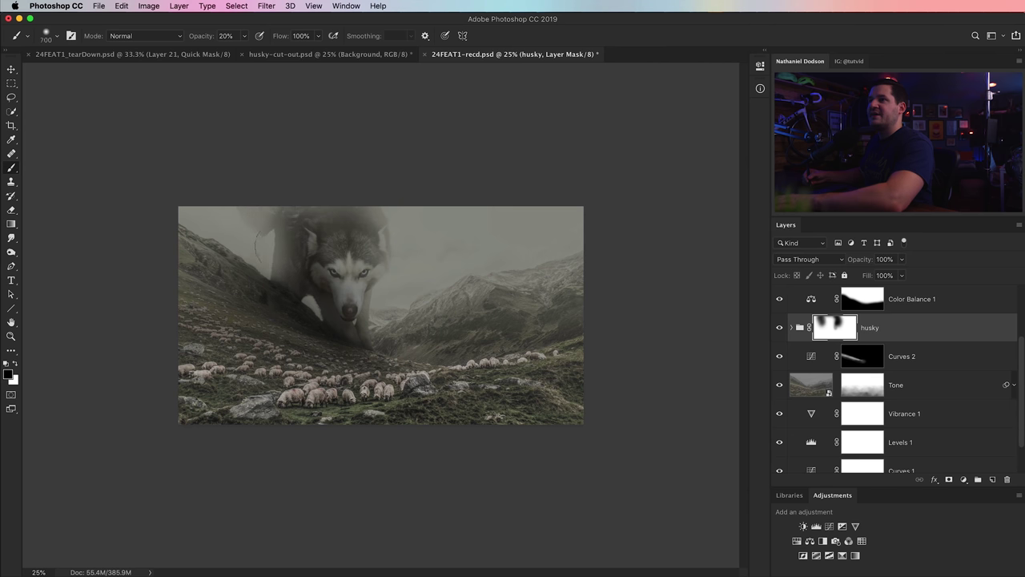
Refine the fade across the husky's back and the top of its head on the group mask, with a brush up to 1200 pixels
key(x)
mouse_move(311, 267)
mouse_down()
mouse_move(313, 295)
mouse_move(299, 227)
mouse_move(298, 295)
mouse_move(304, 245)
mouse_move(294, 259)
mouse_move(311, 274)
mouse_move(319, 236)
mouse_move(315, 252)
mouse_move(291, 206)
mouse_up()
key(bracketright)
key(bracketright)
key(bracketright)
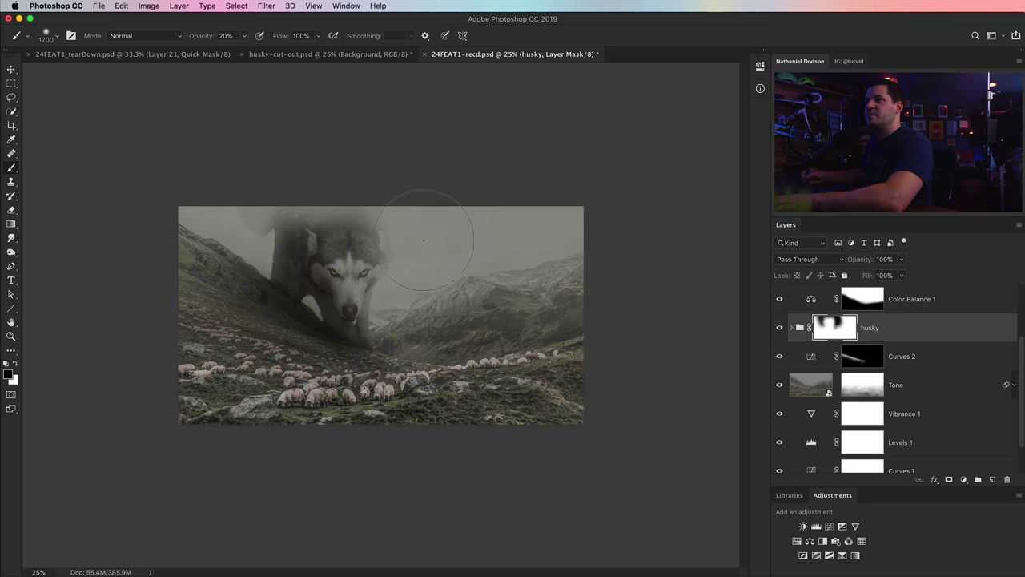
mouse_move(221, 207)
mouse_down()
mouse_move(270, 214)
mouse_move(251, 254)
mouse_move(261, 210)
mouse_up()
Adjust the fade along the husky's outer edges with a soft 1100-pixel brush, and compare the image with the group mask disabled and enabled
key(x)
key(bracketleft)
drag(277, 220, 228, 241)
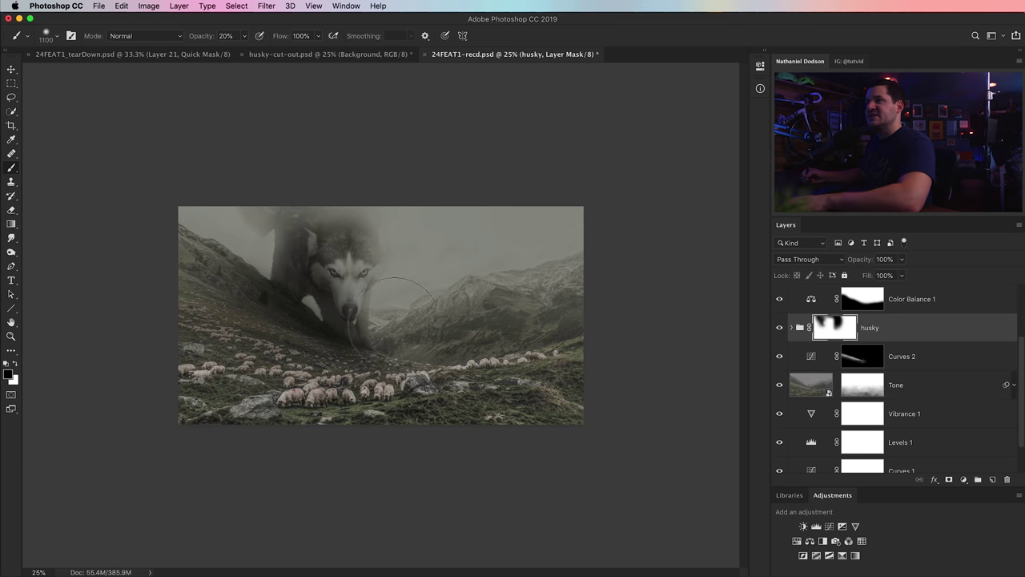
key(x)
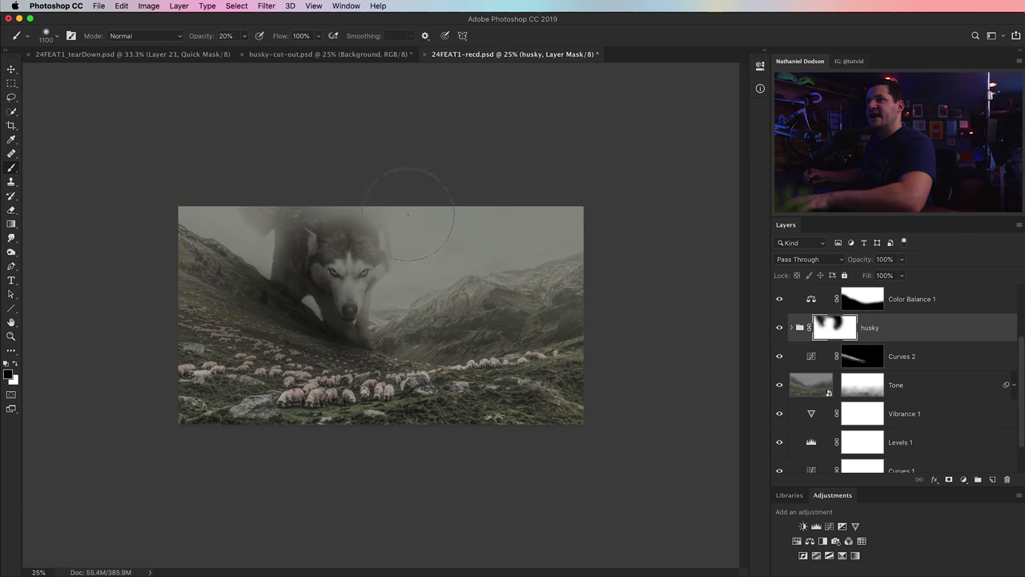
mouse_move(263, 264)
mouse_down()
mouse_move(300, 291)
mouse_move(295, 304)
mouse_move(279, 247)
mouse_up()
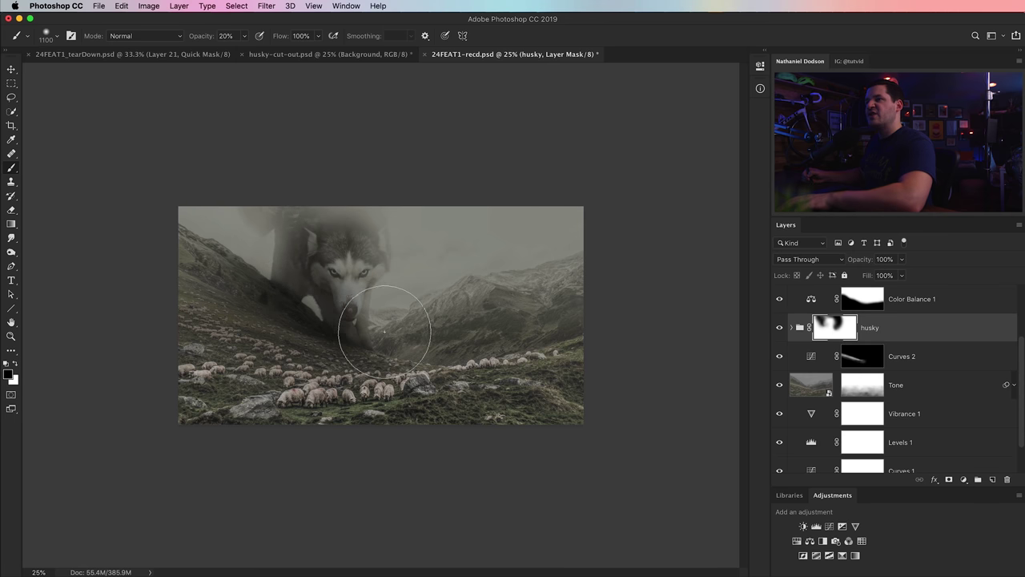
key(v)
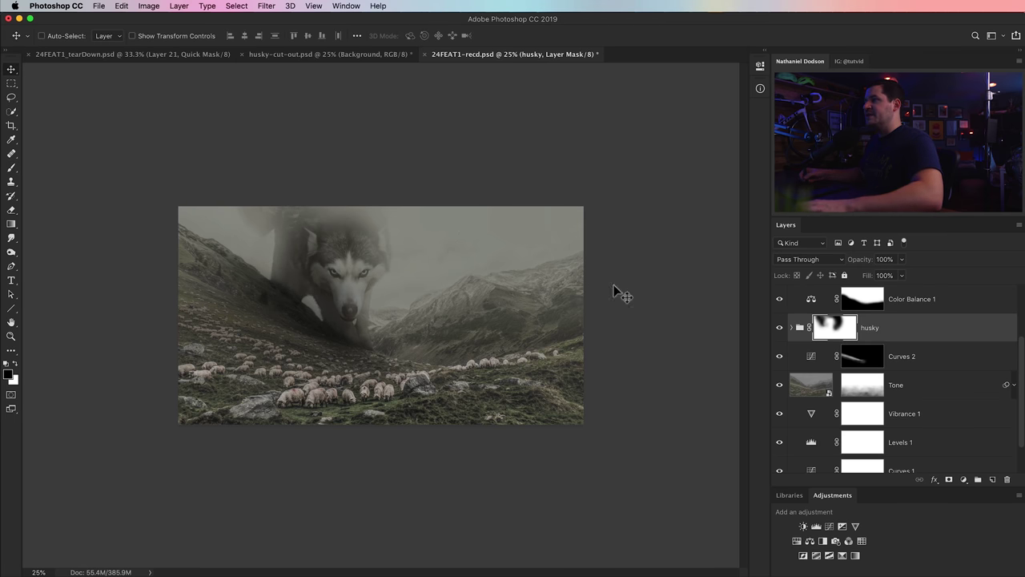
shift+click(841, 334)
shift+click(841, 334)
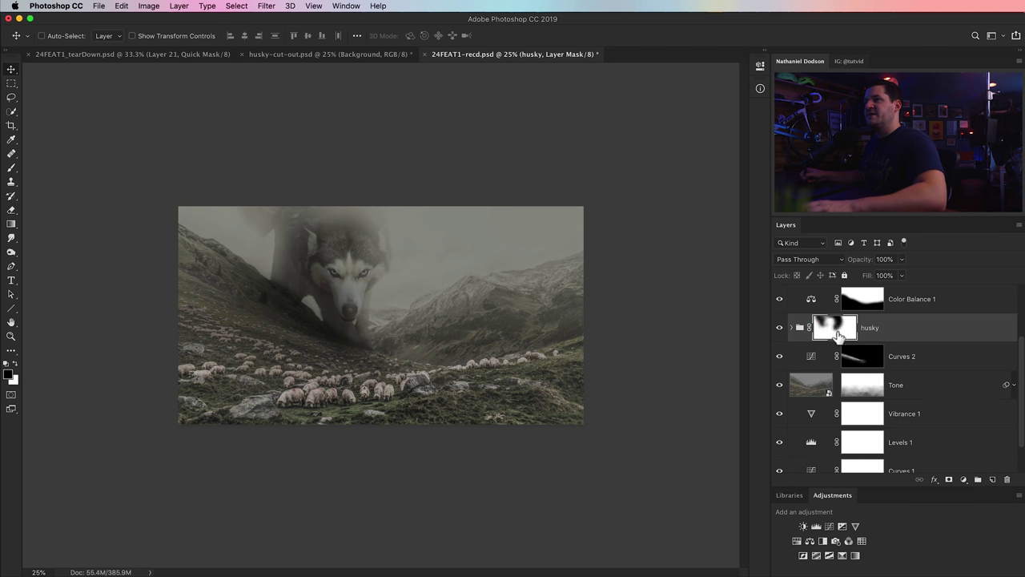
Restore the husky's face and muzzle by painting white on the group mask at 20% opacity, and compare with the group hidden and shown
key(b)
key(x)
mouse_move(349, 232)
mouse_down()
mouse_move(306, 236)
mouse_move(334, 250)
mouse_move(361, 235)
mouse_move(375, 249)
mouse_move(349, 295)
mouse_up()
key(v)
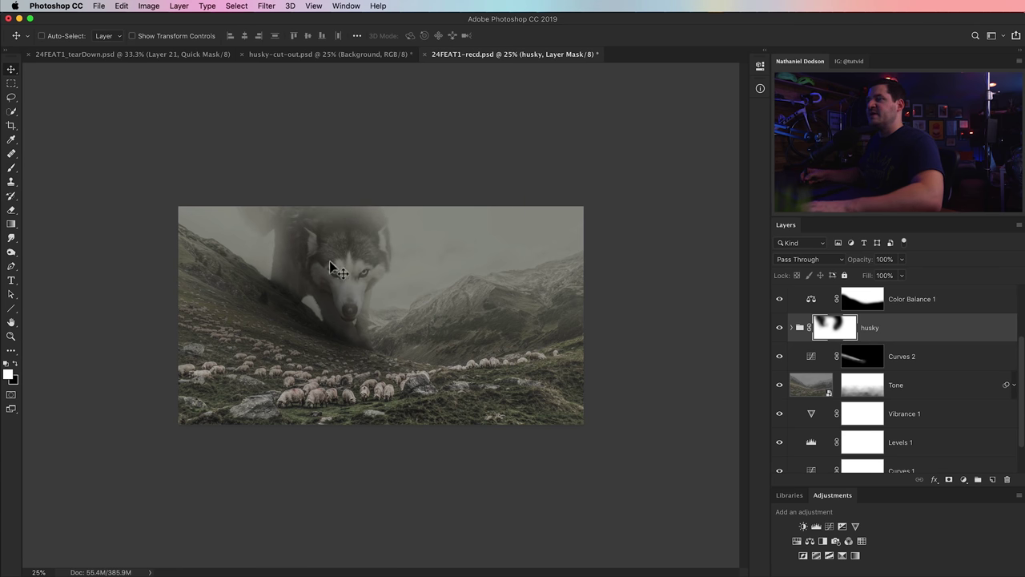
click(778, 328)
click(778, 328)
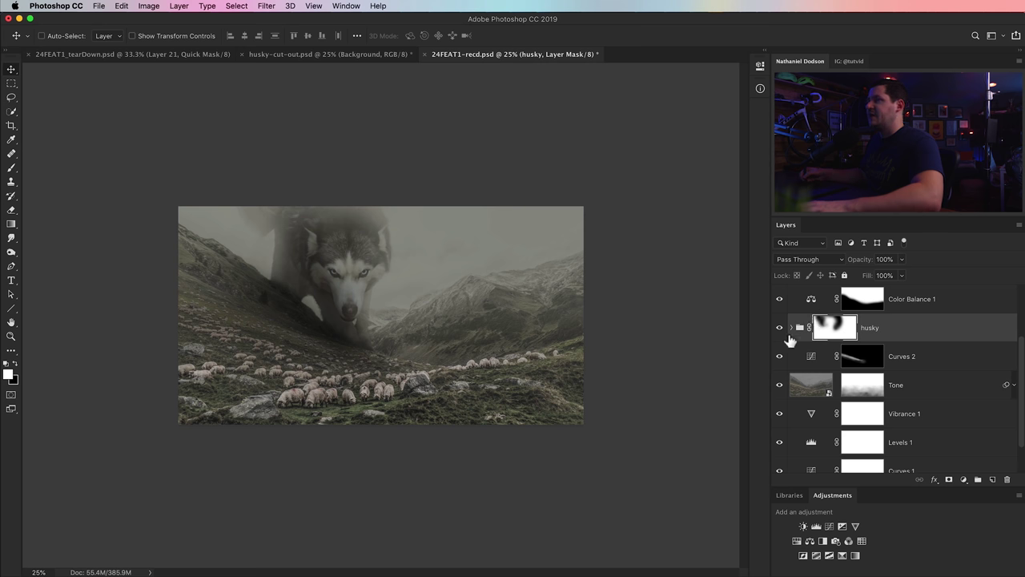
Create a new layer above Shadow_III and name it fog1
scroll(1020, 362, up, 3)
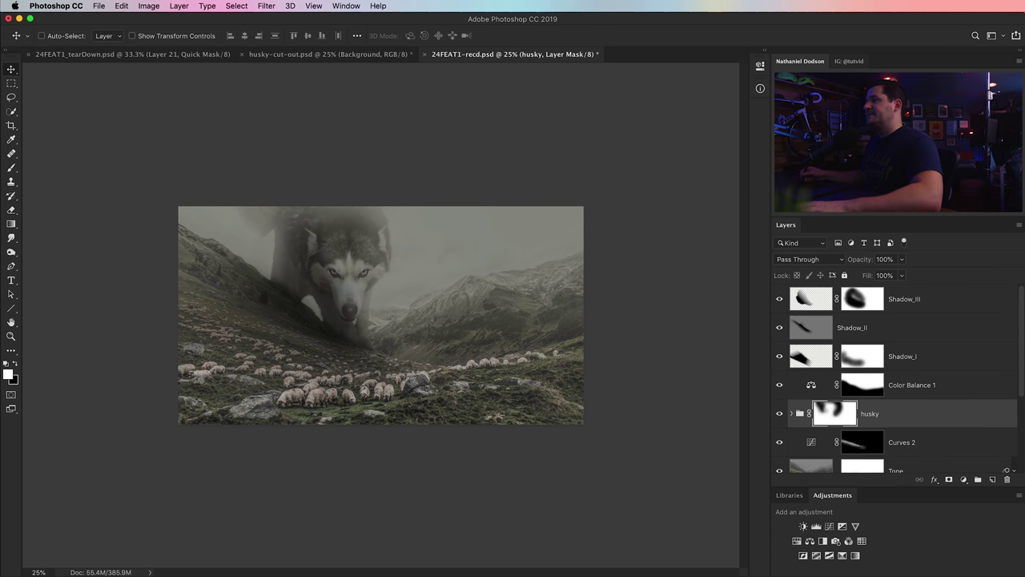
scroll(883, 320, down, 4)
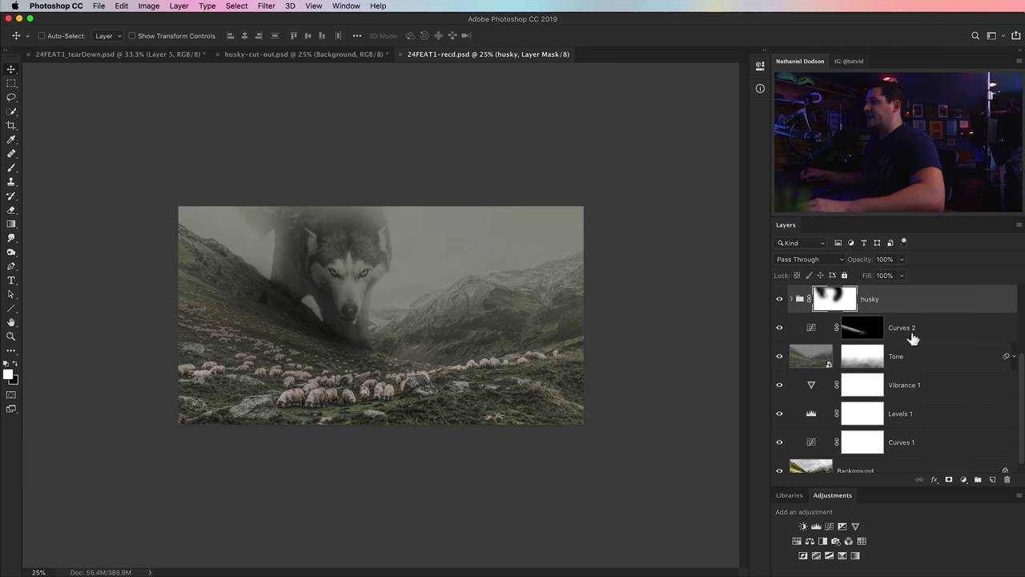
scroll(1021, 374, up, 4)
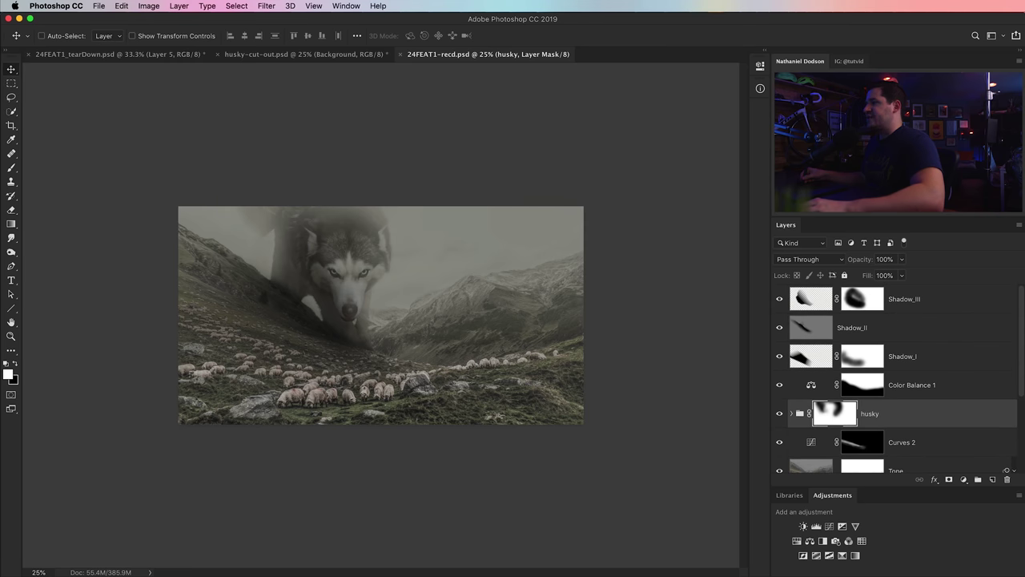
click(973, 312)
click(993, 480)
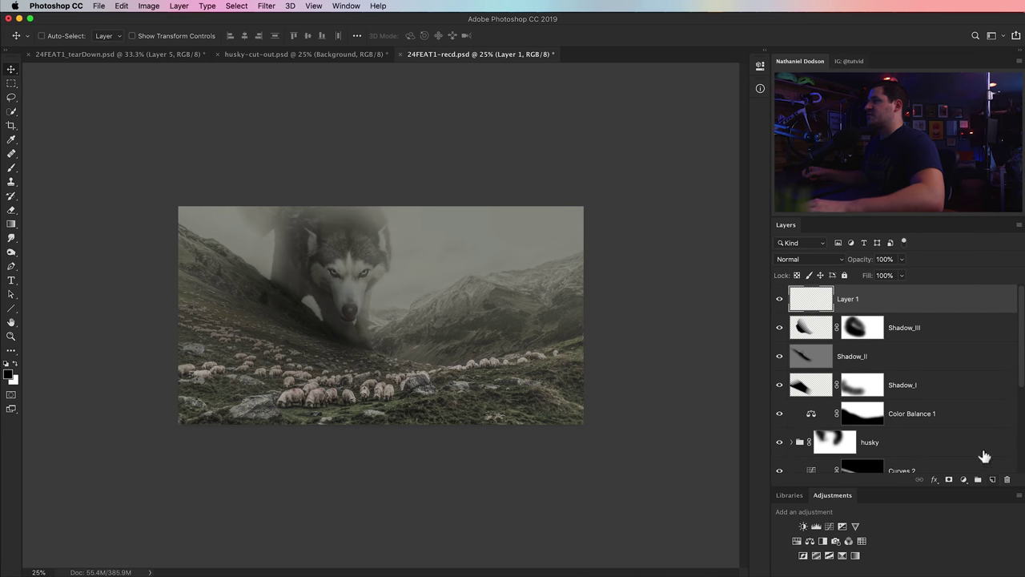
double_click(859, 301)
text(fog1)
key(Return)
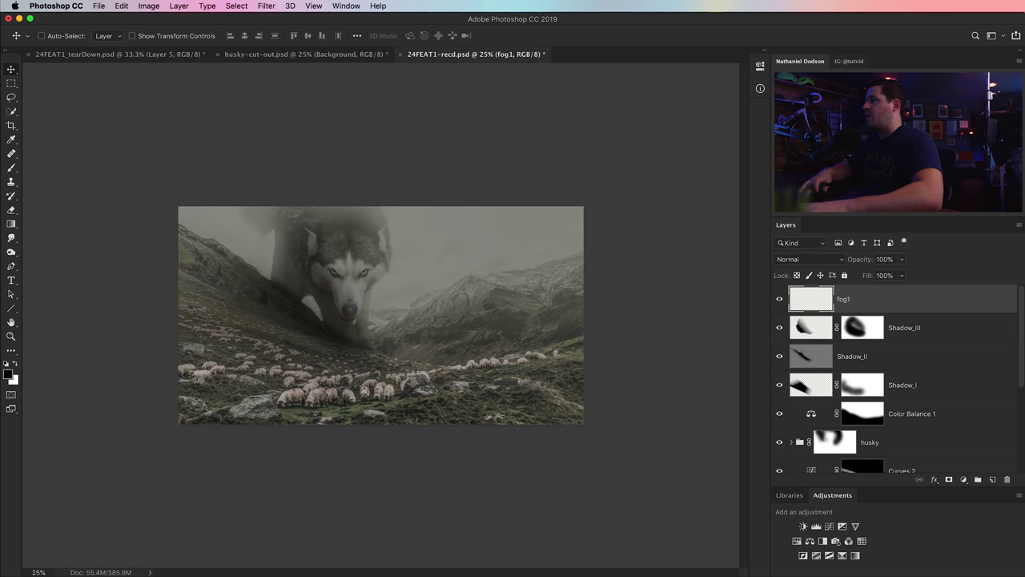
Lasso the valley around the husky's legs and the sheep with a 2 px feather, and fill it with a pale foreground-to-transparent gradient sampled from the image
click(12, 97)
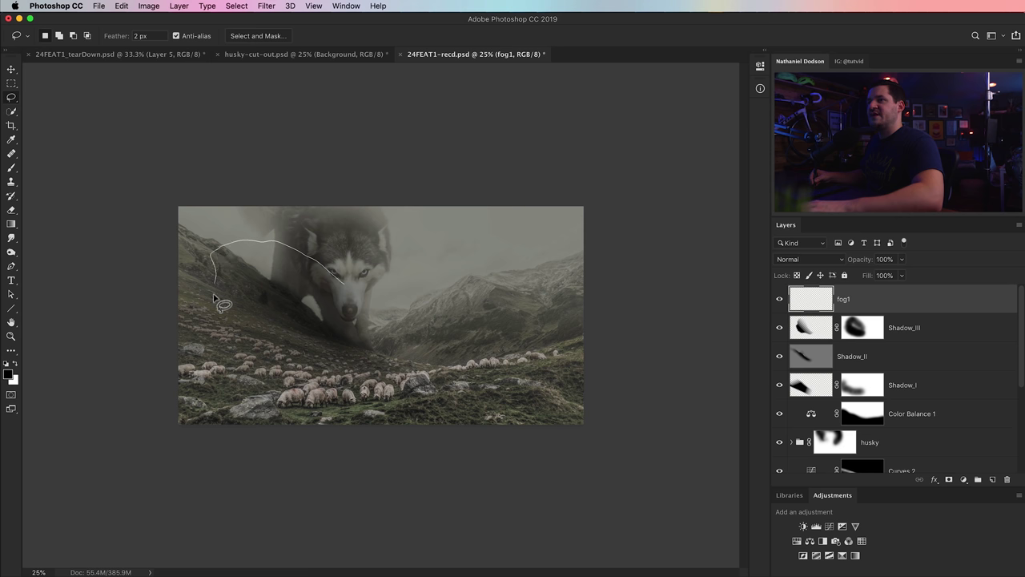
drag(518, 323, 240, 239)
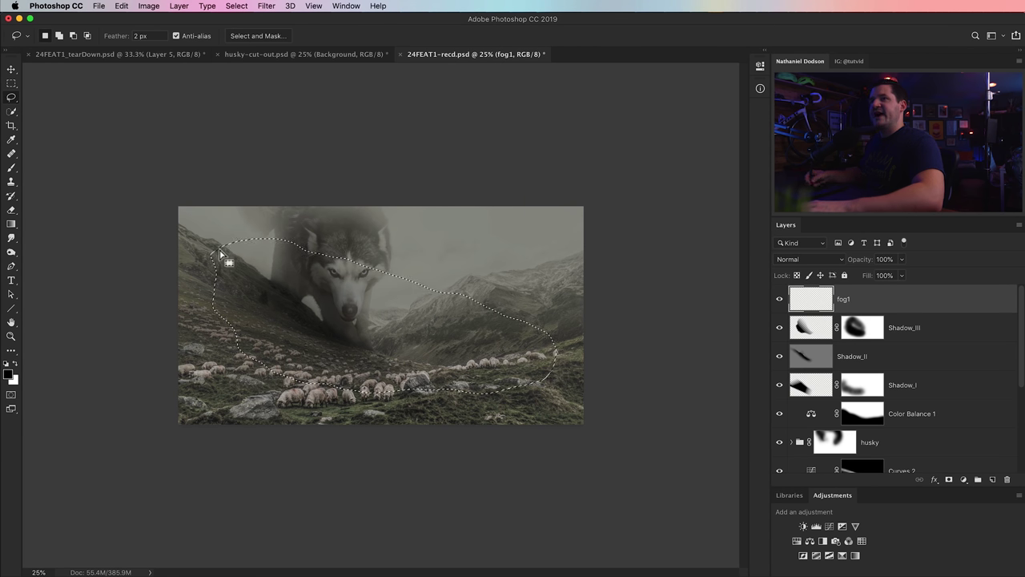
click(12, 224)
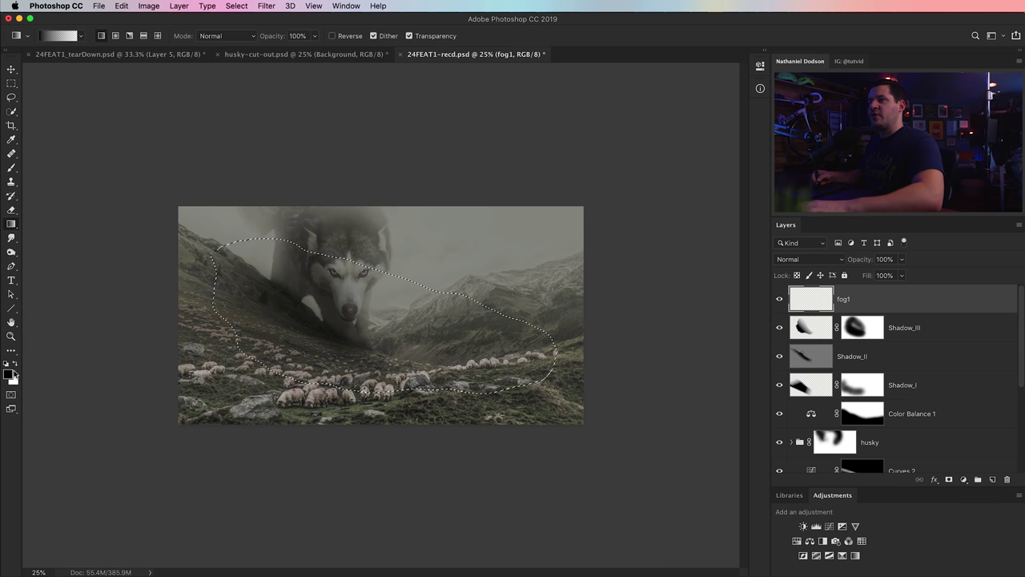
alt+click(444, 263)
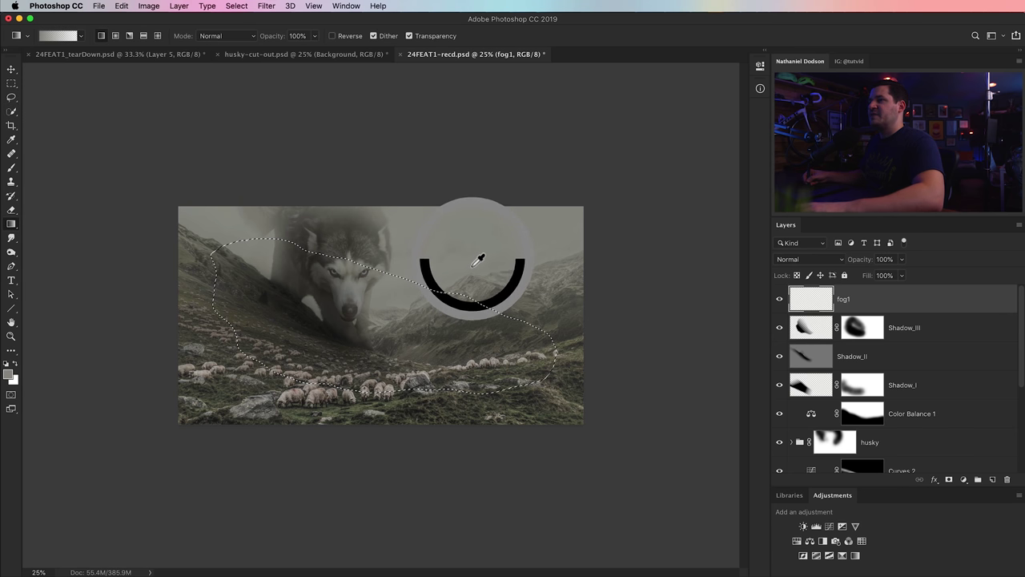
alt+click(282, 392)
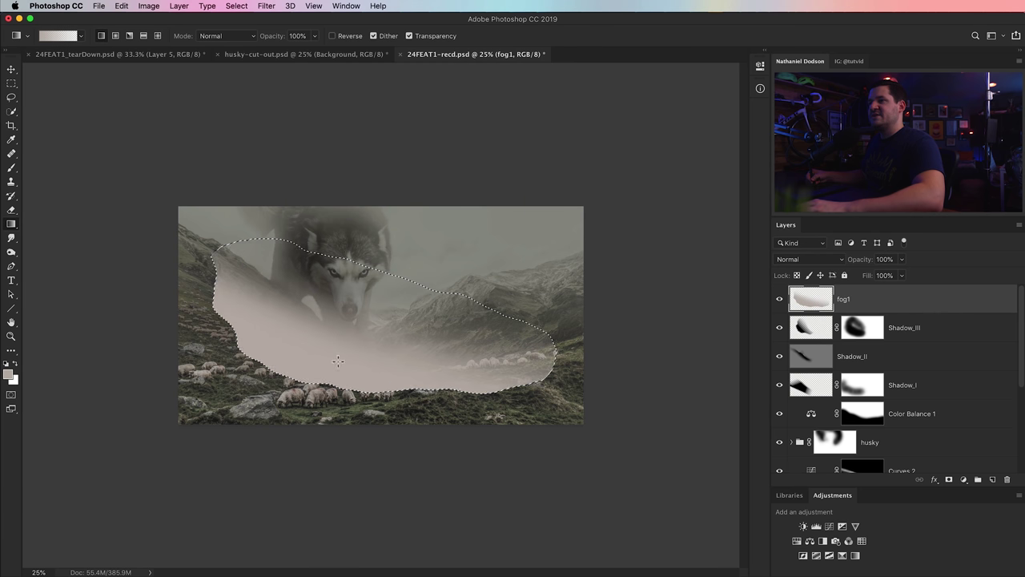
Undo the pale gradient fills on fog1 while keeping the lassoed valley selection active
drag(344, 377, 374, 282)
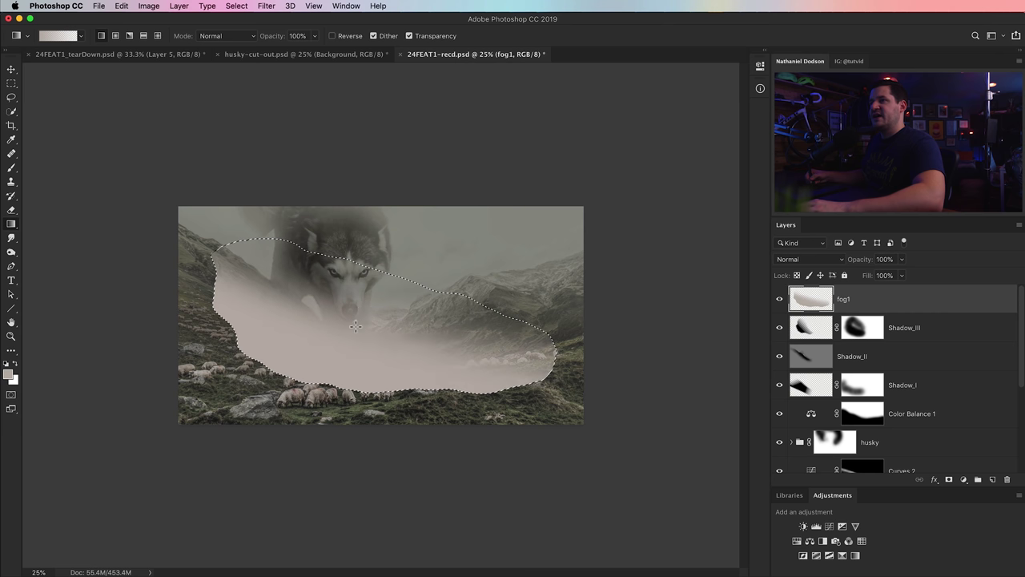
key(super+z)
key(super+z)
key(super+z)
key(super+z)
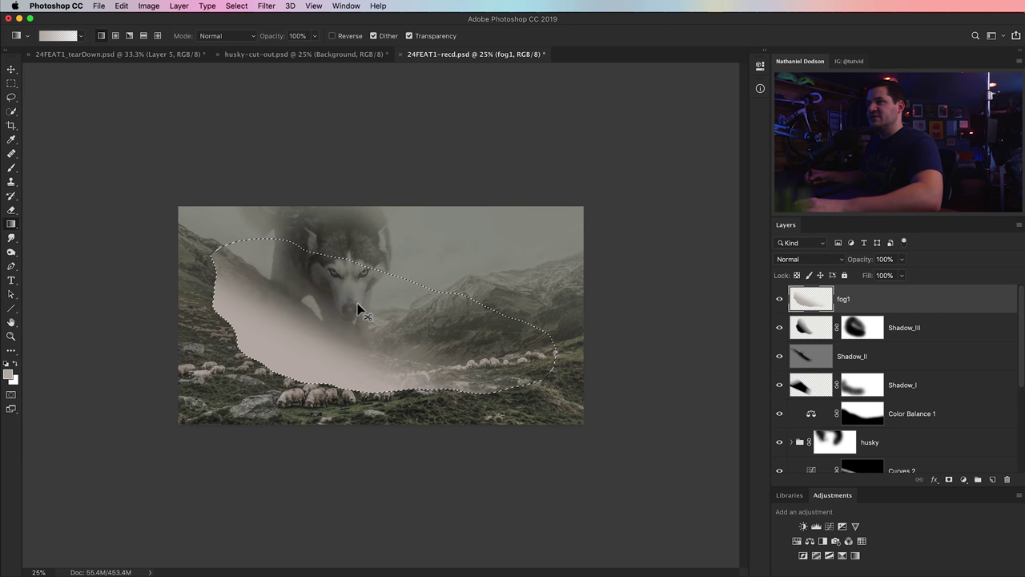
Feather the lassoed valley selection by 100 pixels
click(244, 7)
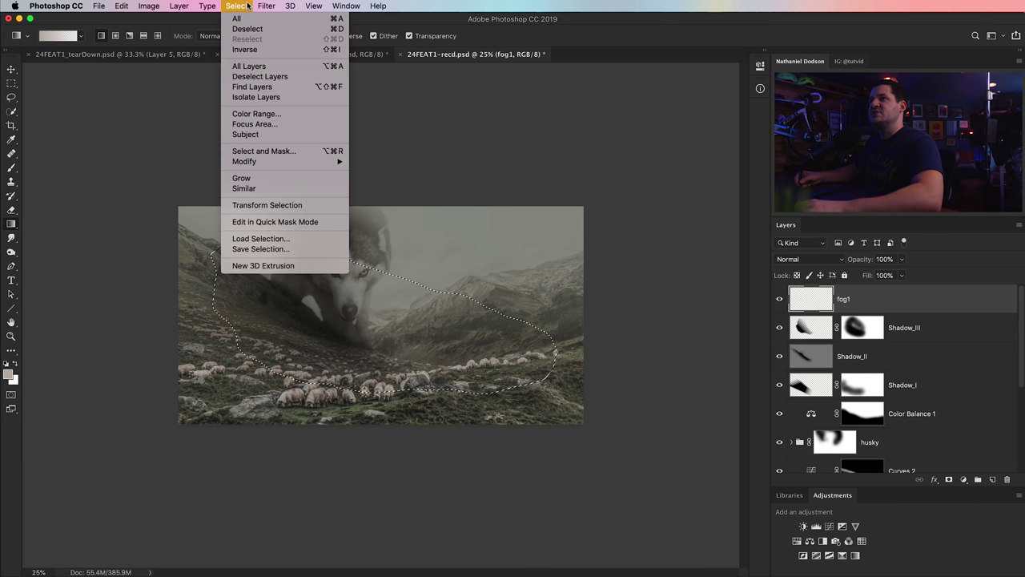
mouse_move(340, 165)
click(380, 205)
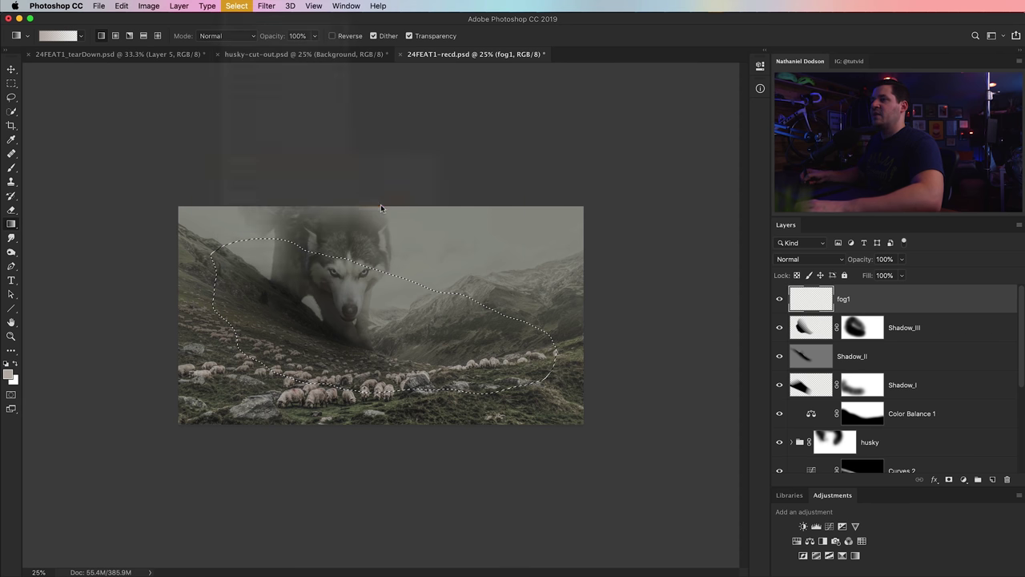
text(100)
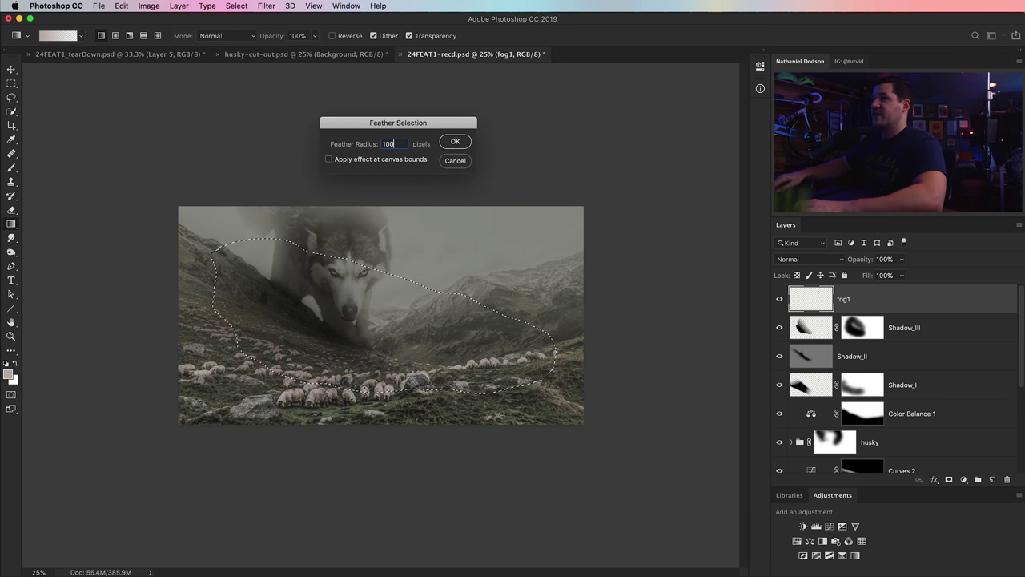
key(Return)
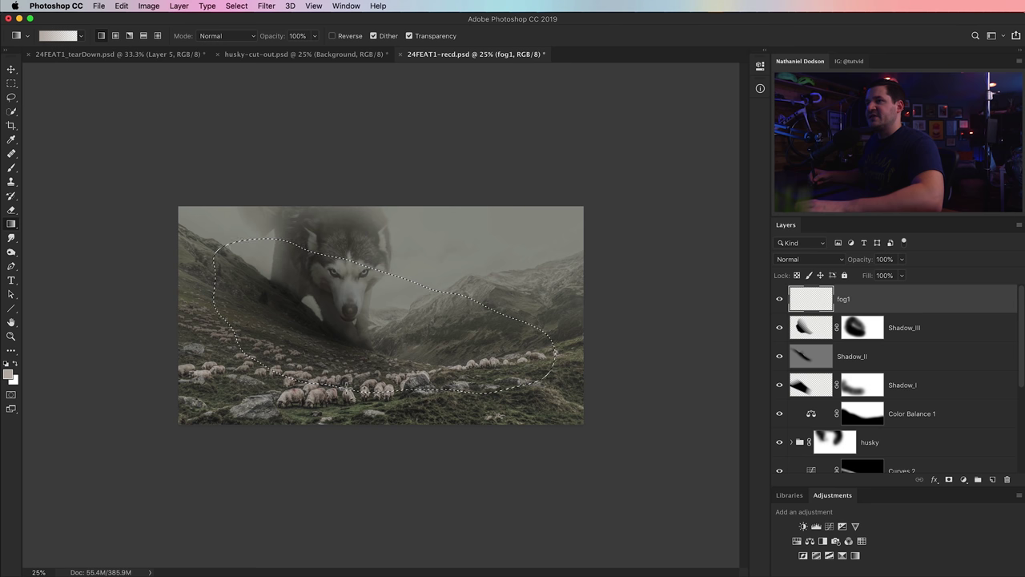
Fill the feathered valley selection on fog1 with the pale foreground-to-transparent gradient, building up from the sheep toward the husky's face, and deselect
drag(371, 269, 370, 270)
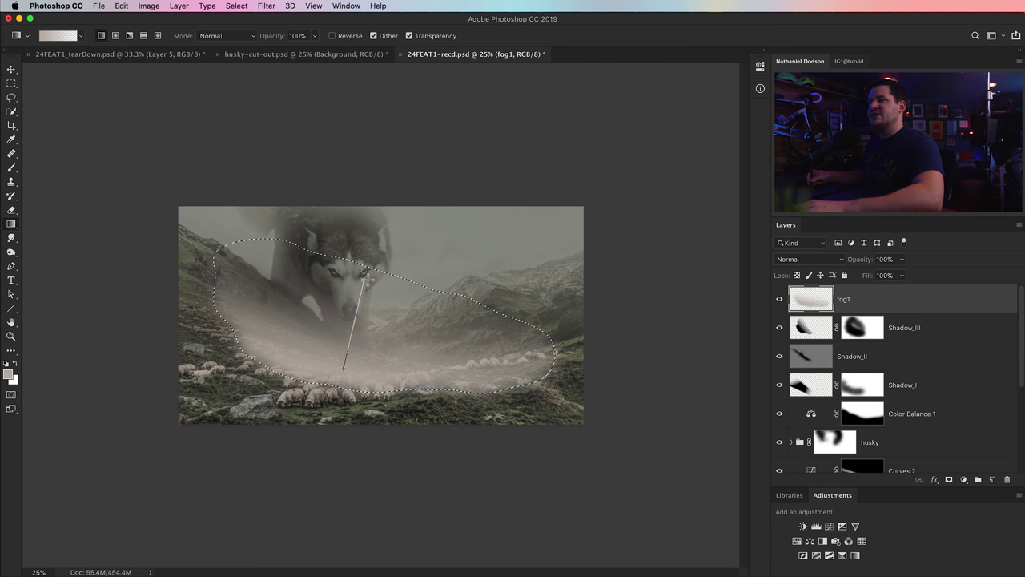
drag(366, 278, 366, 278)
key(super+d)
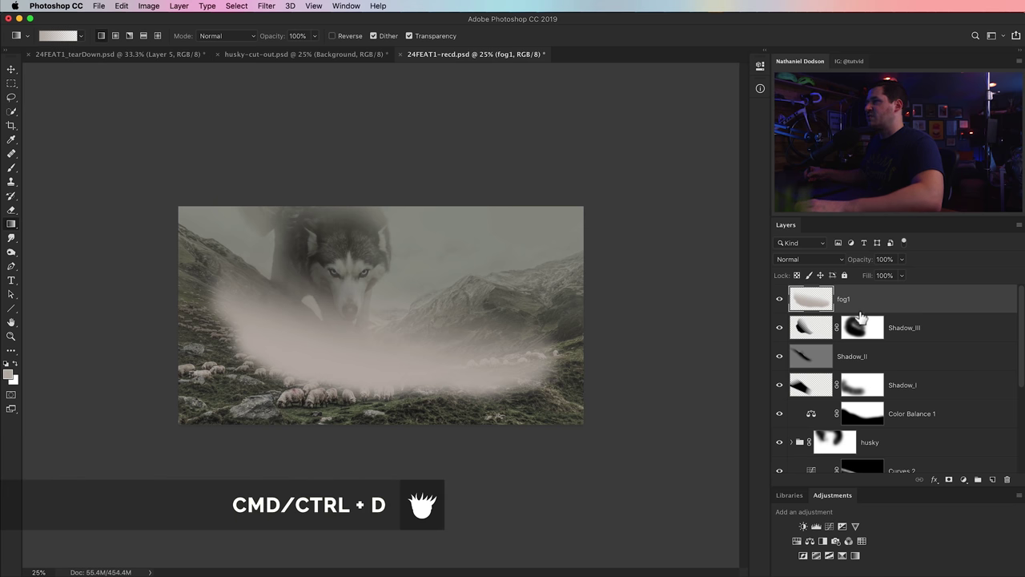
Add a mask to fog1 and paint black at 20% opacity over the sheep and foreground, enlarging the soft brush to 1700 px
click(950, 481)
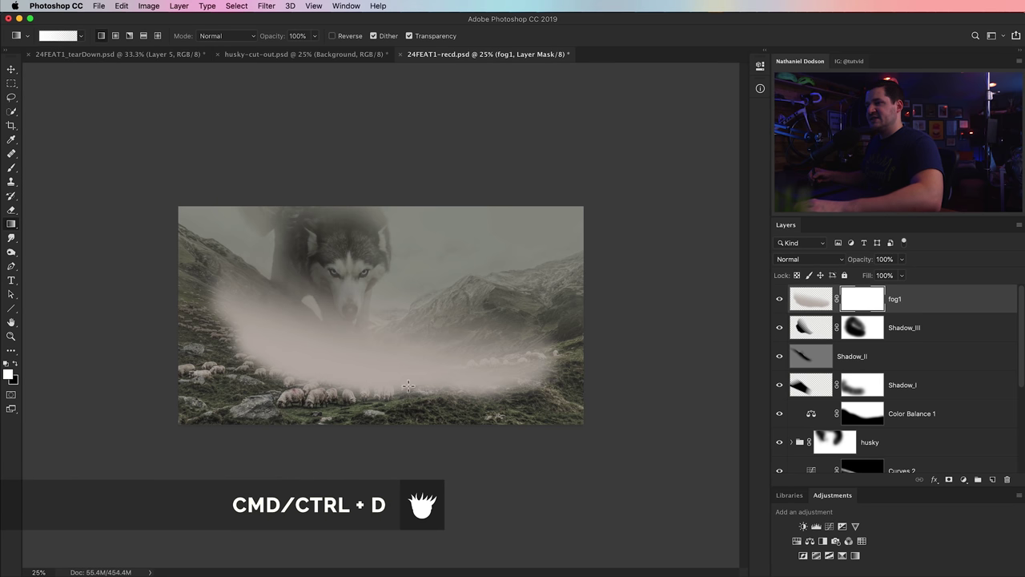
key(b)
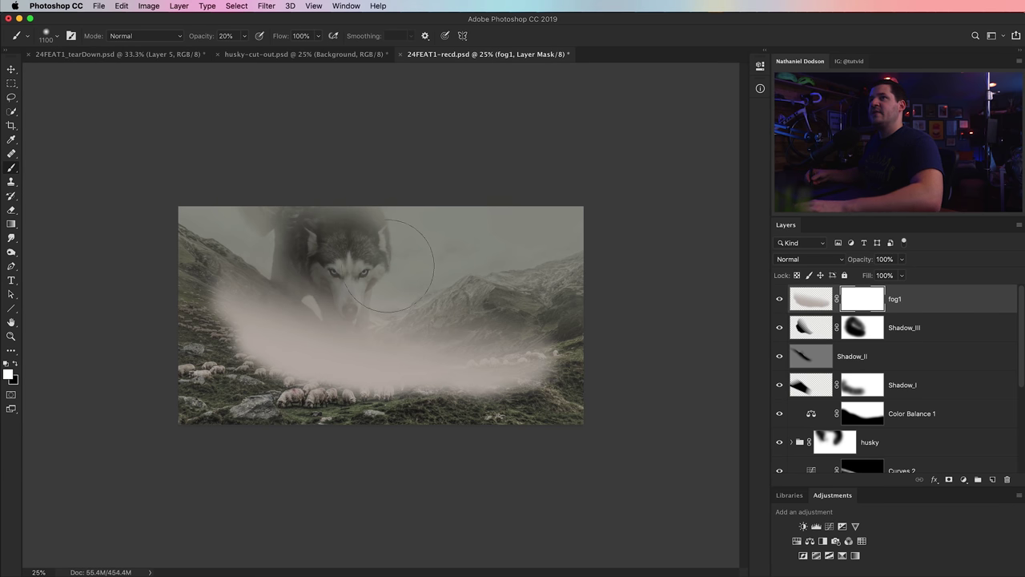
key(x)
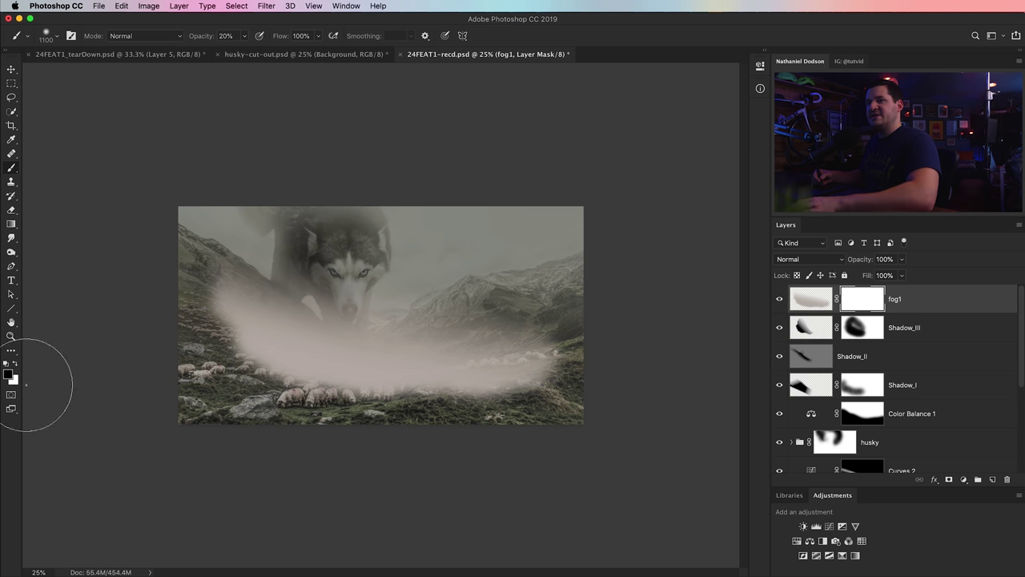
key(bracketright)
key(bracketright)
mouse_move(293, 414)
mouse_down()
mouse_move(401, 413)
mouse_move(246, 372)
mouse_move(219, 345)
mouse_move(205, 279)
mouse_move(214, 320)
mouse_move(298, 374)
mouse_move(515, 430)
mouse_up()
key(bracketright)
key(bracketright)
key(bracketright)
drag(426, 366, 587, 325)
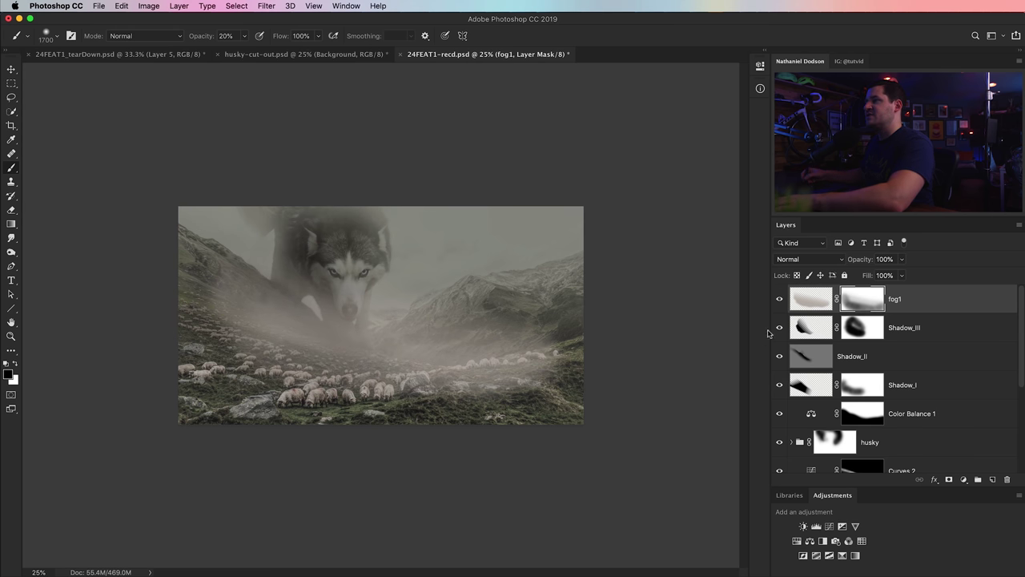
Compare the image with fog1 hidden and shown, and fade its mask further along the foreground hillside
click(779, 298)
click(779, 299)
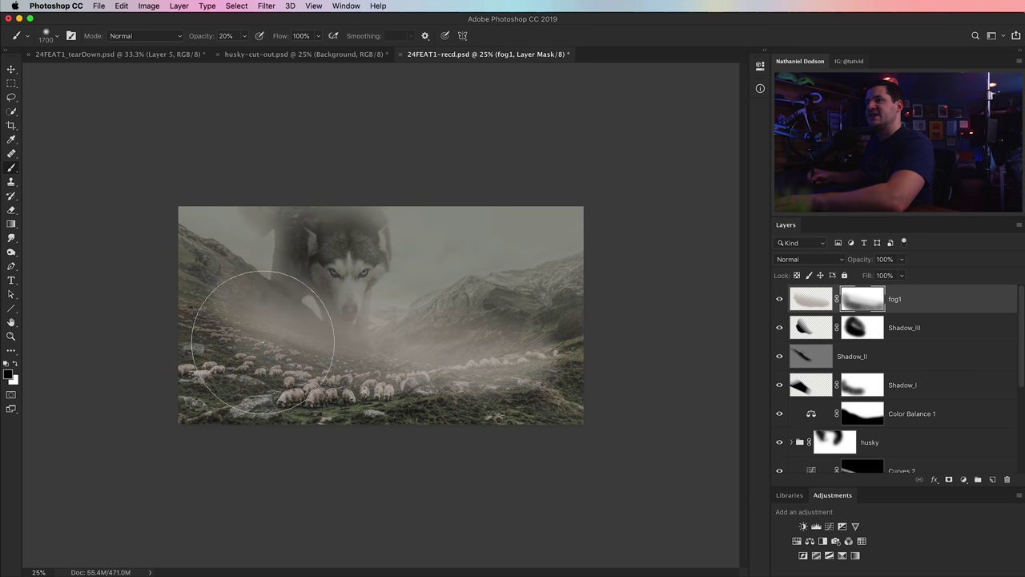
mouse_move(576, 402)
mouse_down()
mouse_move(447, 450)
mouse_move(248, 376)
mouse_move(177, 312)
mouse_move(264, 424)
mouse_up()
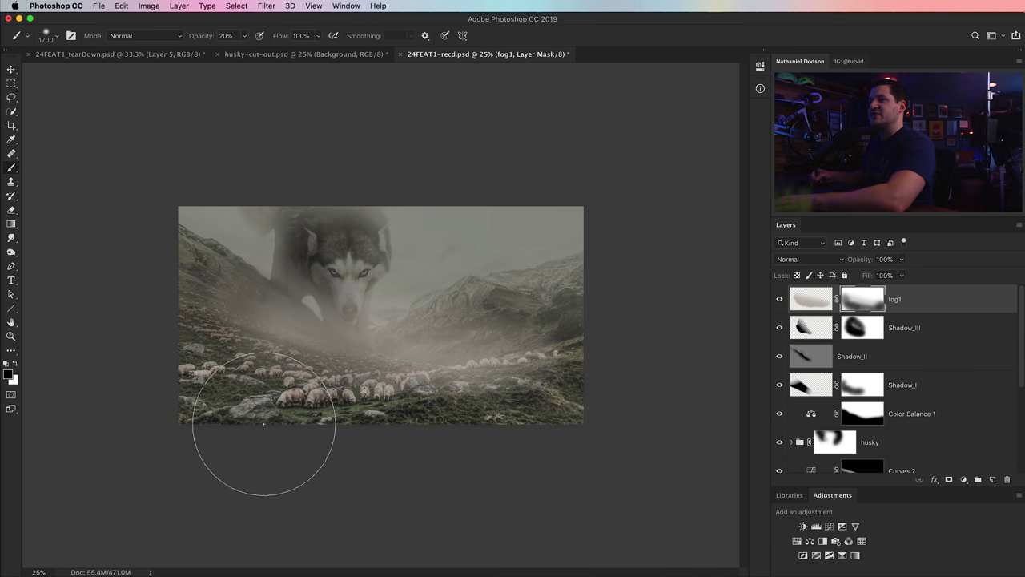
key(v)
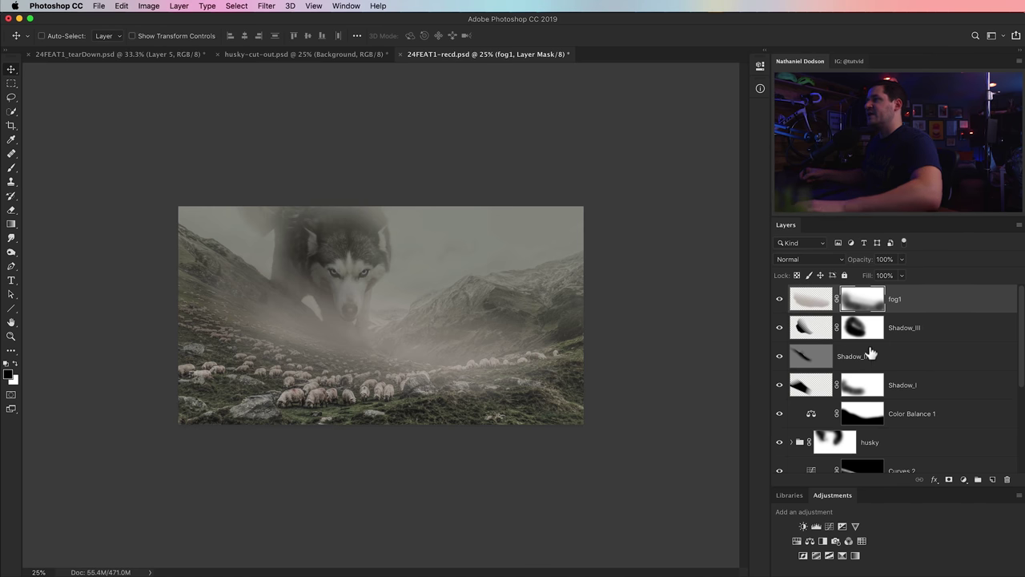
Create a new layer above fog1 and name it fog2
click(993, 480)
double_click(847, 299)
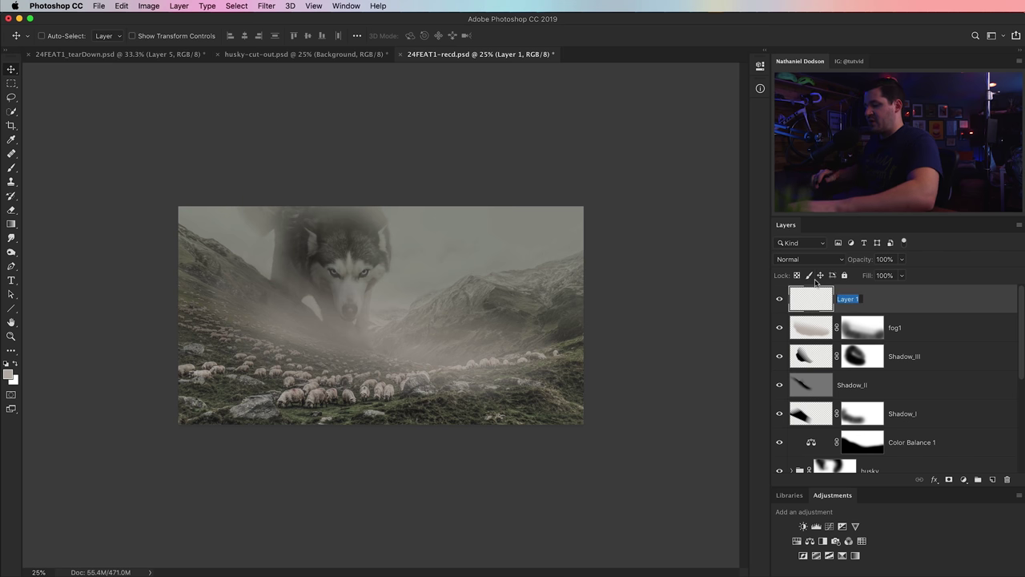
text(fog2)
key(Return)
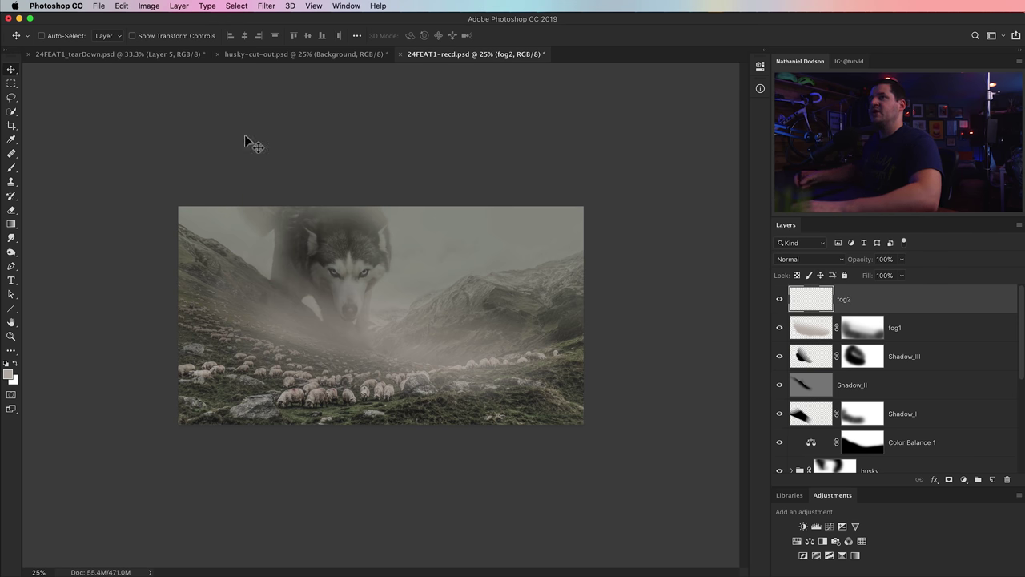
Choose fog brush preset 104 at 2500 px for the Brush tool
click(11, 168)
right_click(311, 240)
drag(572, 450, 575, 566)
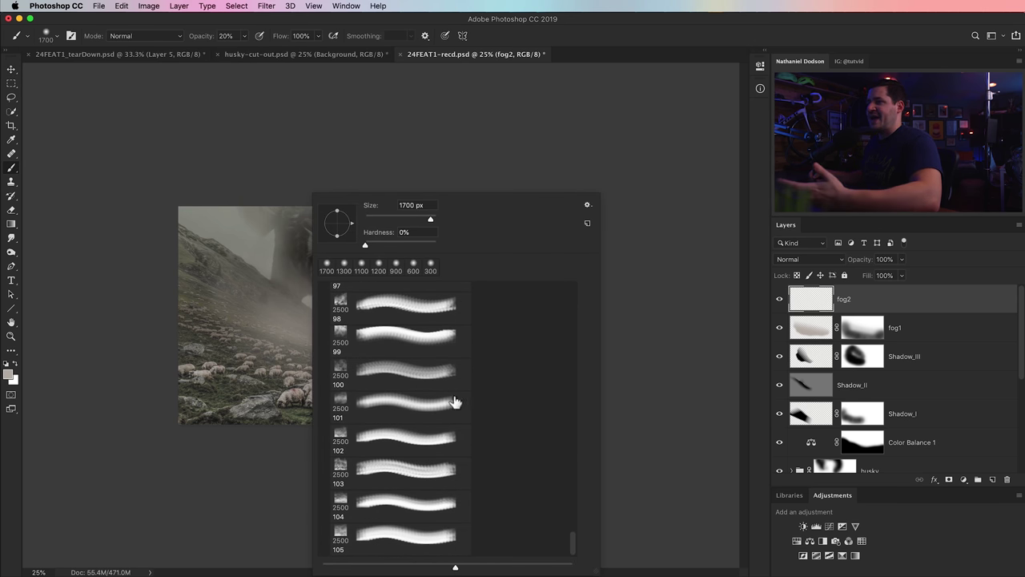
click(407, 503)
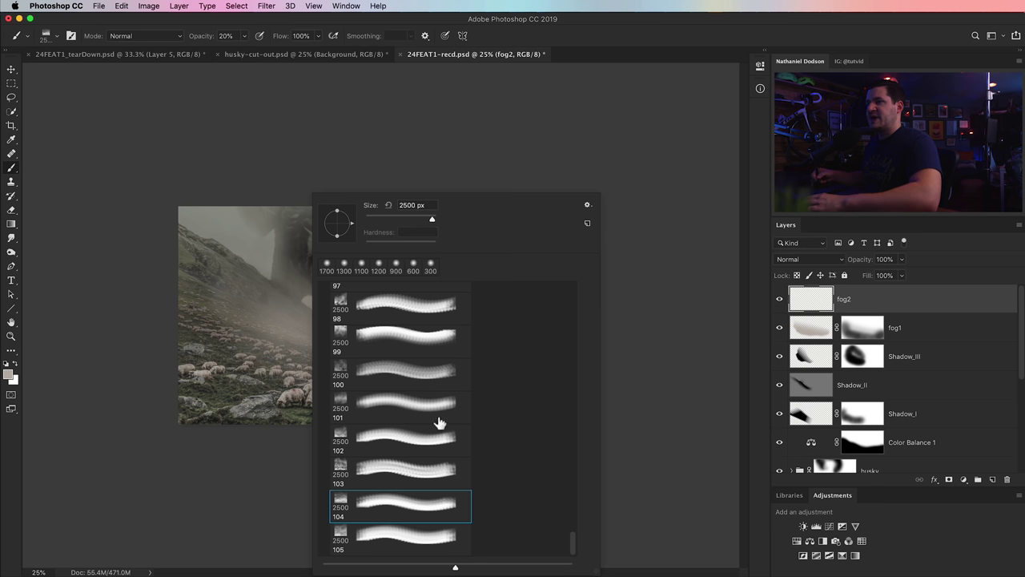
click(156, 457)
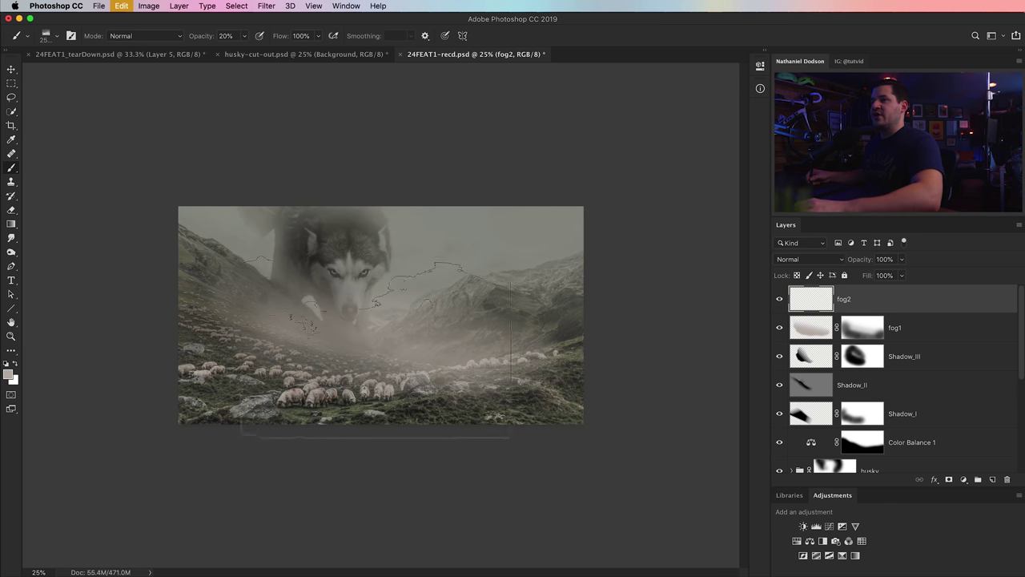
Raise the brush opacity to 100% and stamp one patch of fog on fog2 in front of the husky
drag(401, 384, 366, 373)
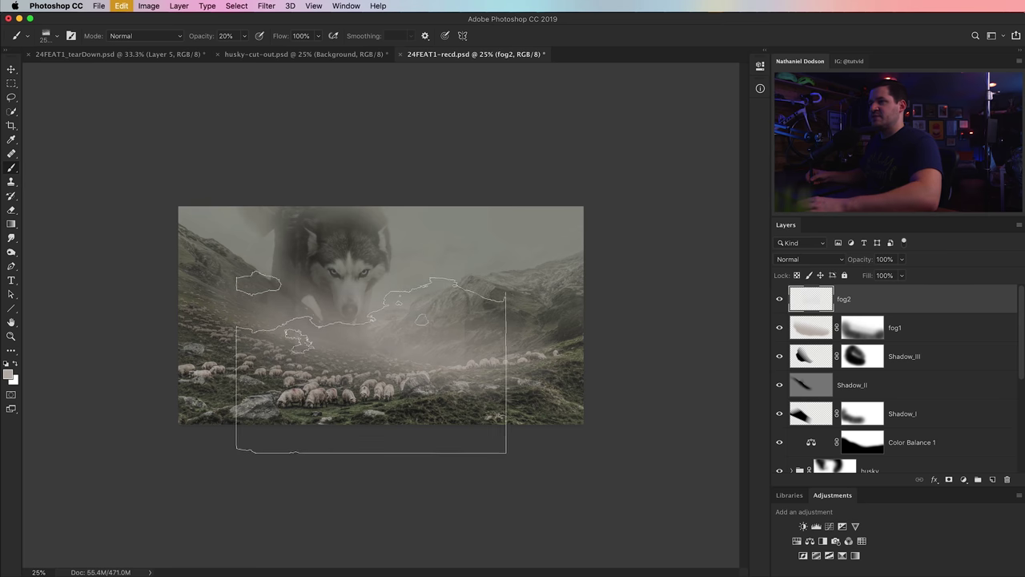
drag(250, 50, 287, 49)
click(386, 304)
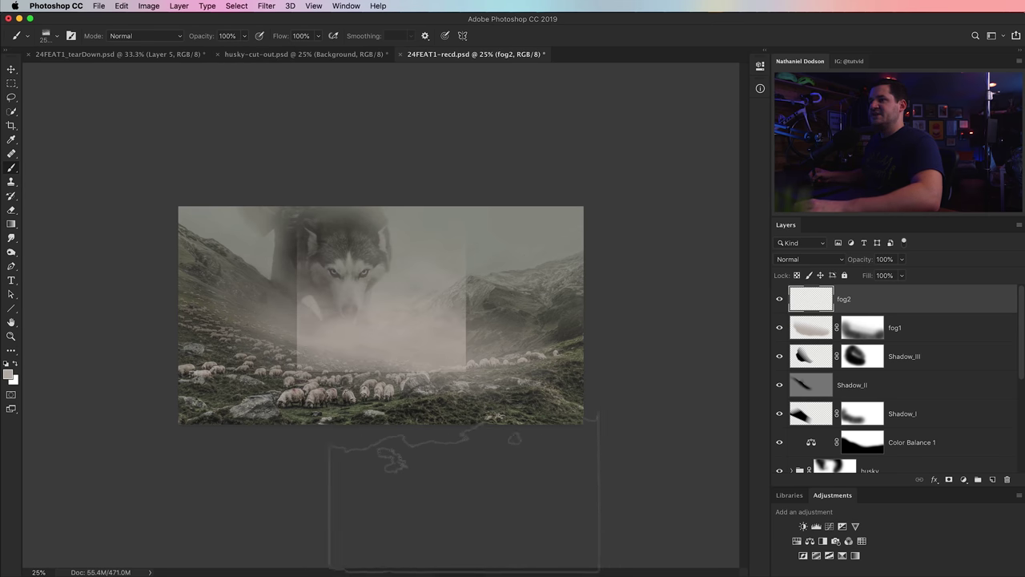
Free-transform the fog2 patch, moving and stretching it across the whole foreground and the sheep
key(ctrl+t)
drag(418, 306, 328, 343)
drag(355, 270, 603, 206)
key(Return)
key(b)
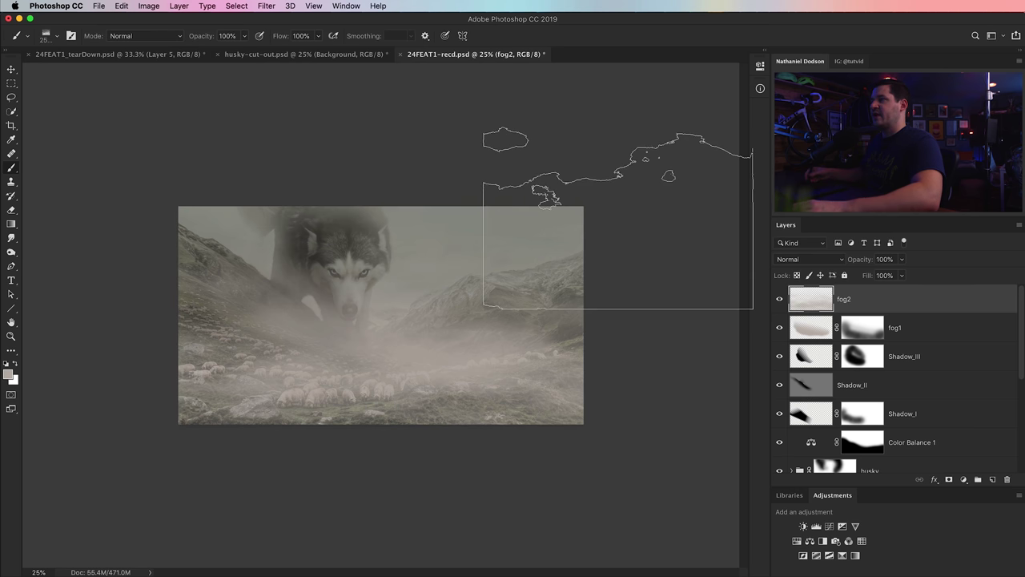
Create a new layer above fog2 and name it fog3
click(993, 479)
double_click(844, 301)
text(fog3)
key(Return)
Switch the Brush tool to fog brush preset 102 at 2500 px
right_click(411, 278)
right_click(411, 278)
right_click(377, 278)
right_click(376, 278)
right_click(399, 278)
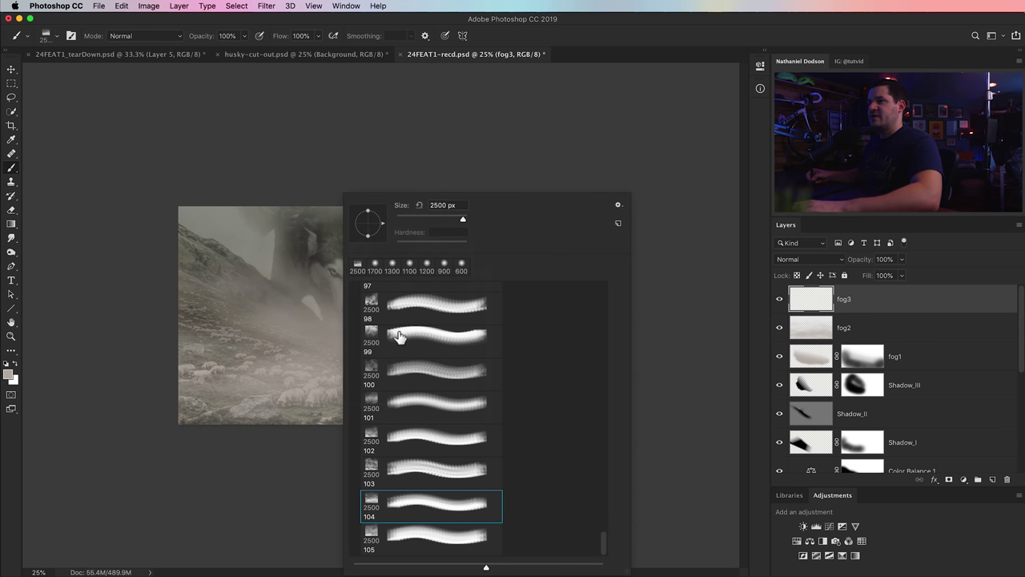
click(428, 440)
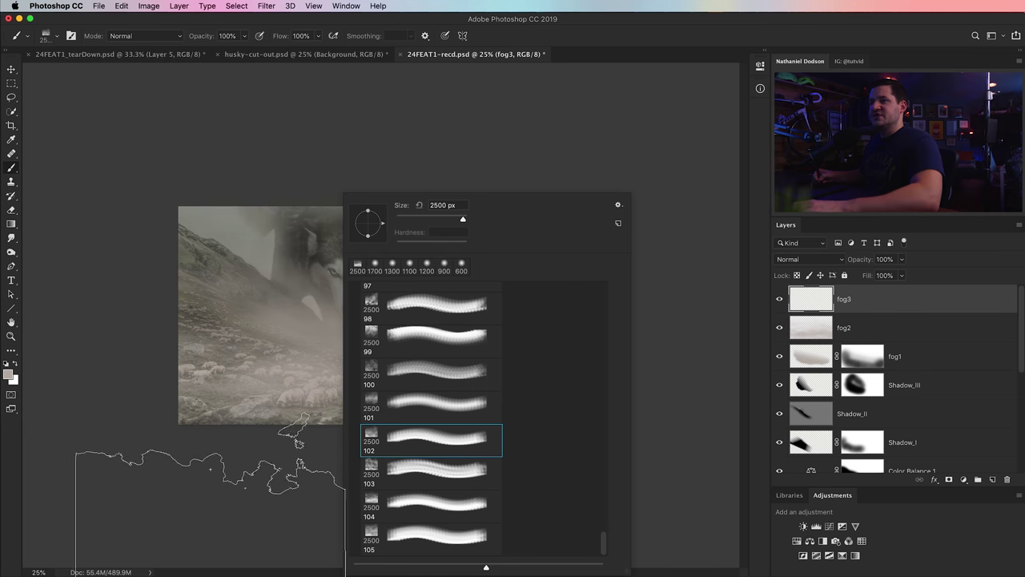
Stamp a fog patch on fog3 and free-transform it over the foreground to about 314% width and 150% height
click(208, 532)
key(super+d)
key(super+t)
drag(341, 329, 285, 353)
drag(355, 255, 769, 165)
drag(559, 297, 469, 309)
drag(656, 190, 704, 177)
drag(512, 298, 500, 299)
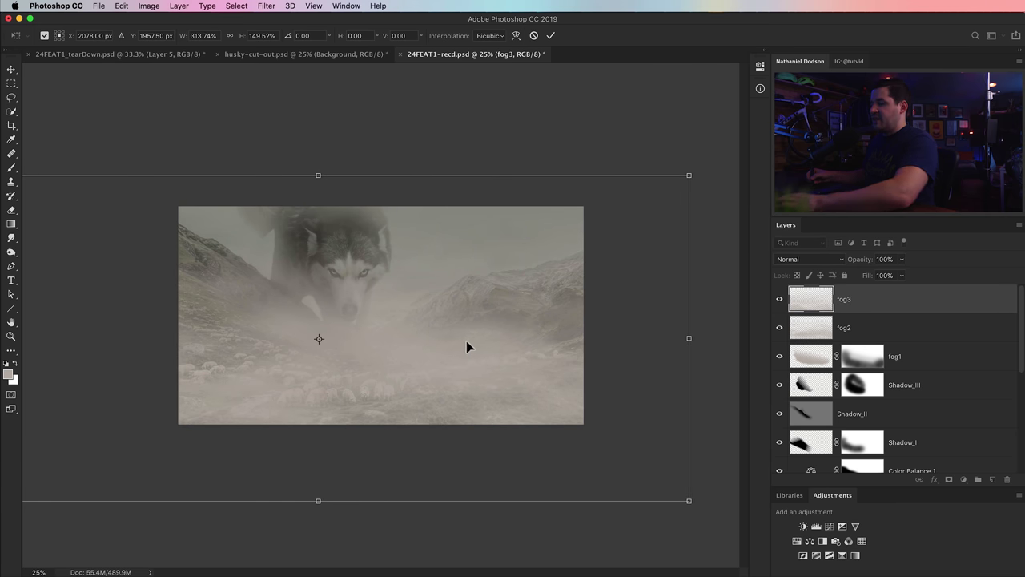
key(Return)
key(b)
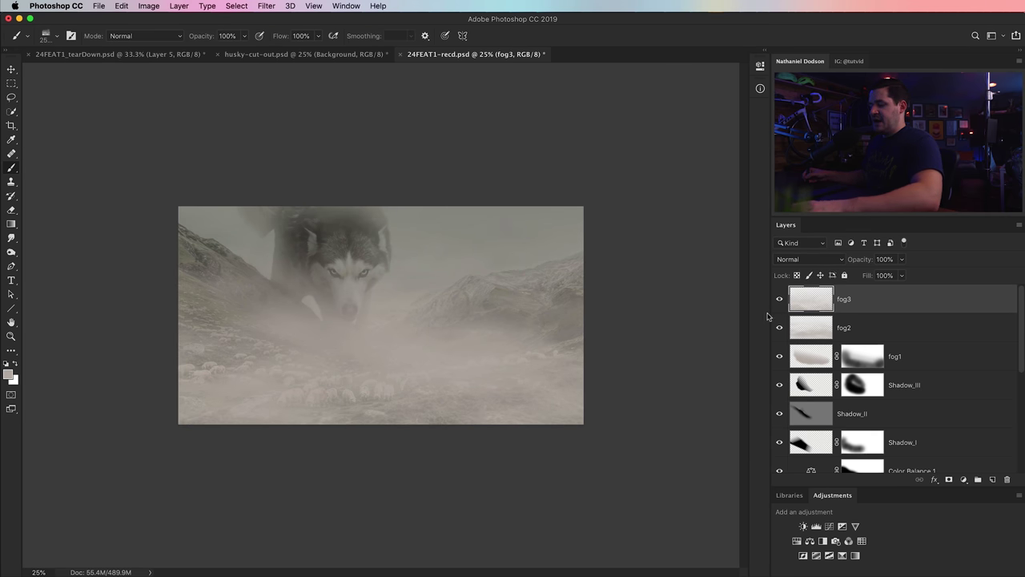
Replace the fog3 layer with the new fog layer above it, naming the replacement fog3
key(ctrl+shift+alt+n)
click(860, 335)
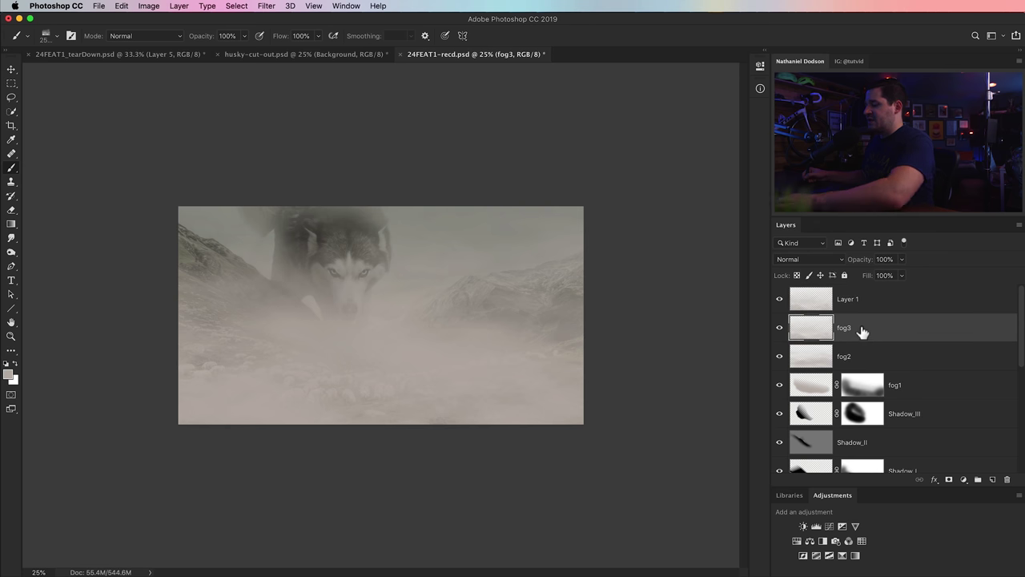
key(BackSpace)
double_click(847, 298)
text(fog)
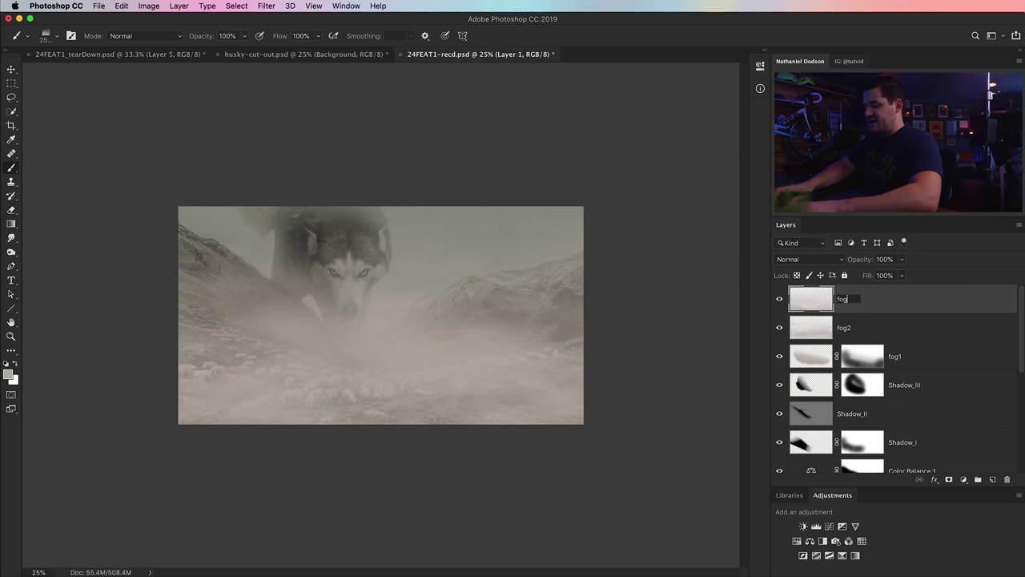
text(3)
key(Return)
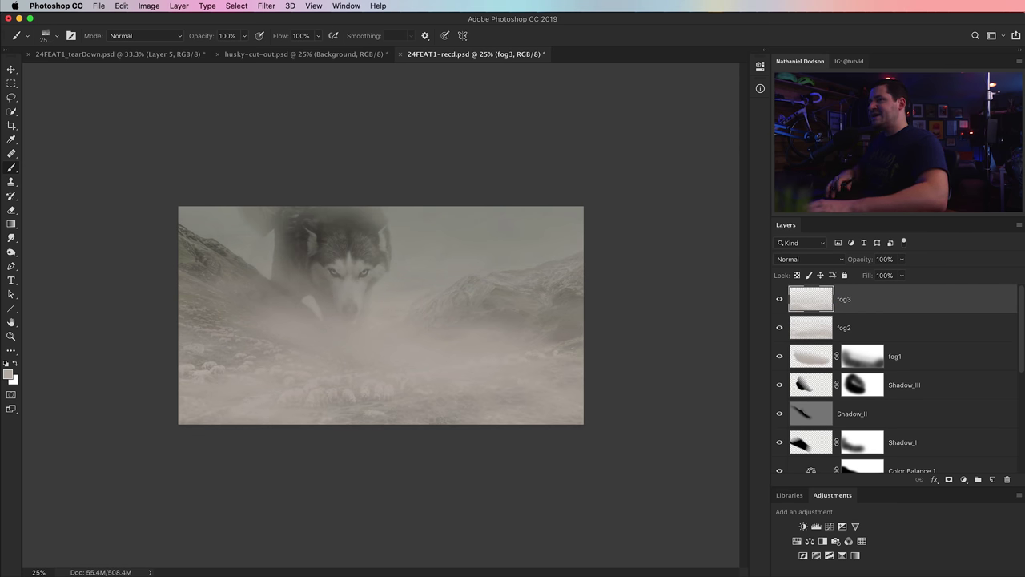
Create a new layer above fog3 and name it fog4
key(super+shift+alt+n)
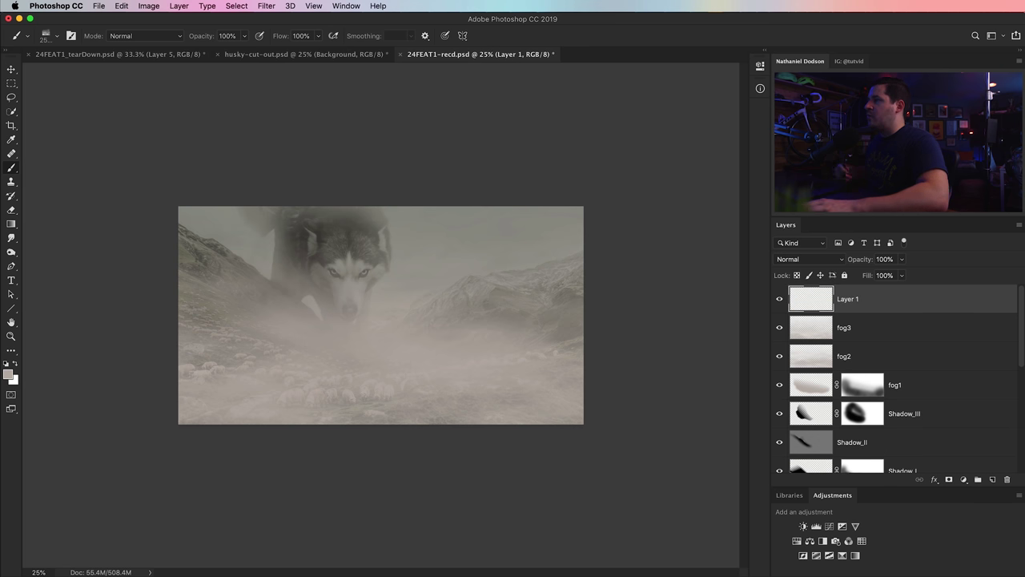
double_click(846, 299)
text(fgo4)
key(BackSpace)
key(BackSpace)
key(BackSpace)
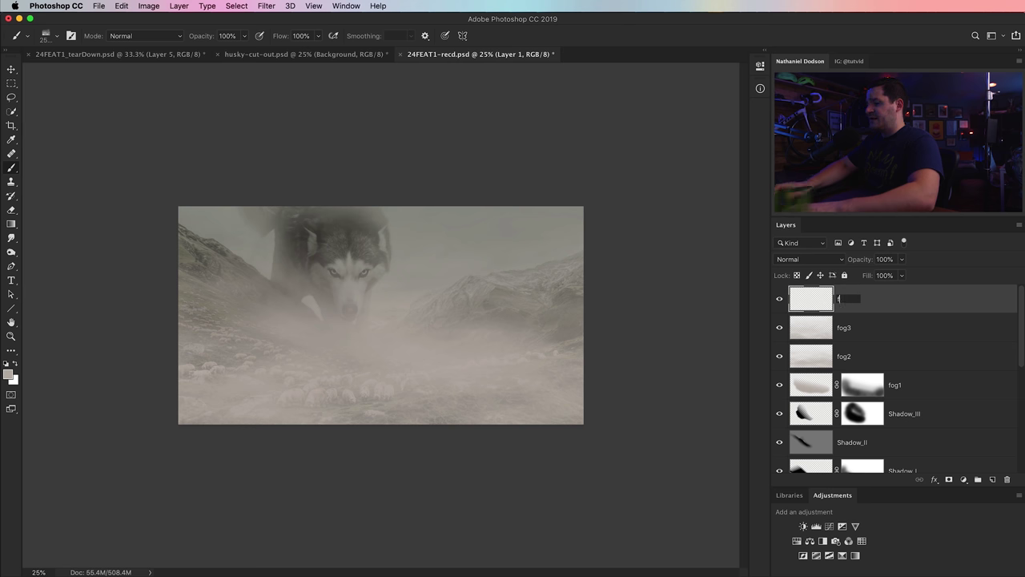
text(og4)
key(Return)
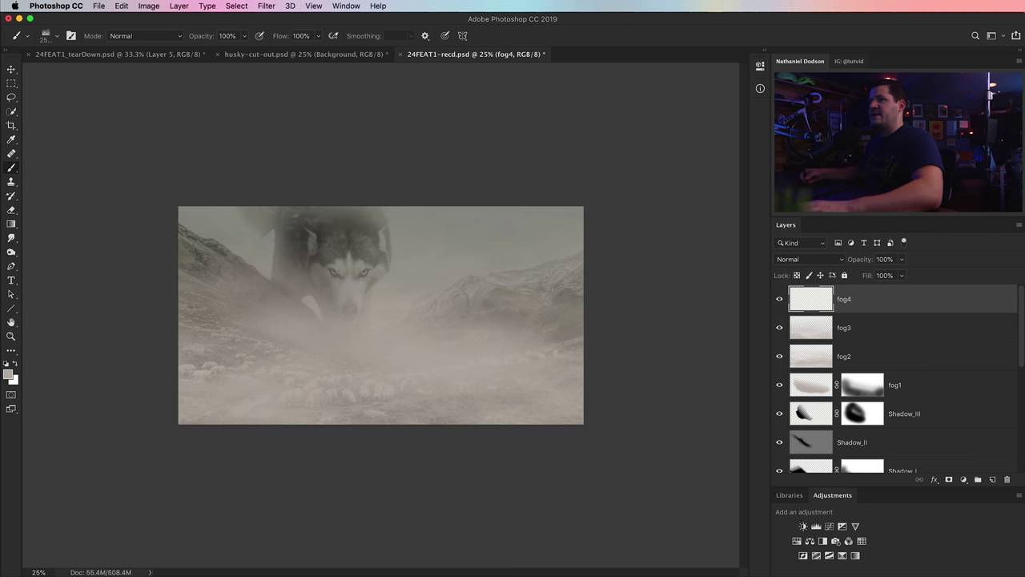
Make white the foreground colour and switch the Brush tool to fog brush preset 93 at 2500 px
key(x)
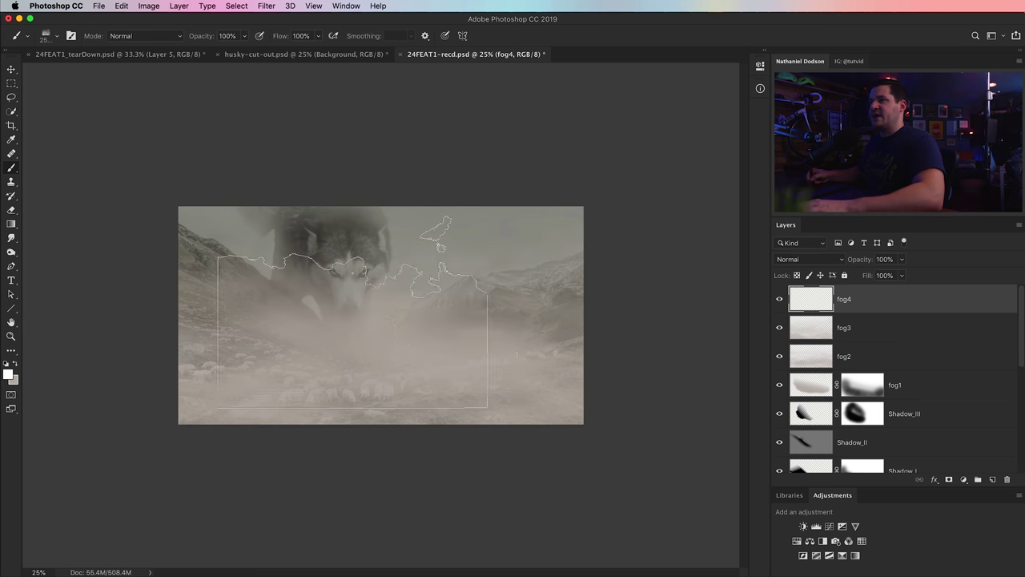
right_click(368, 317)
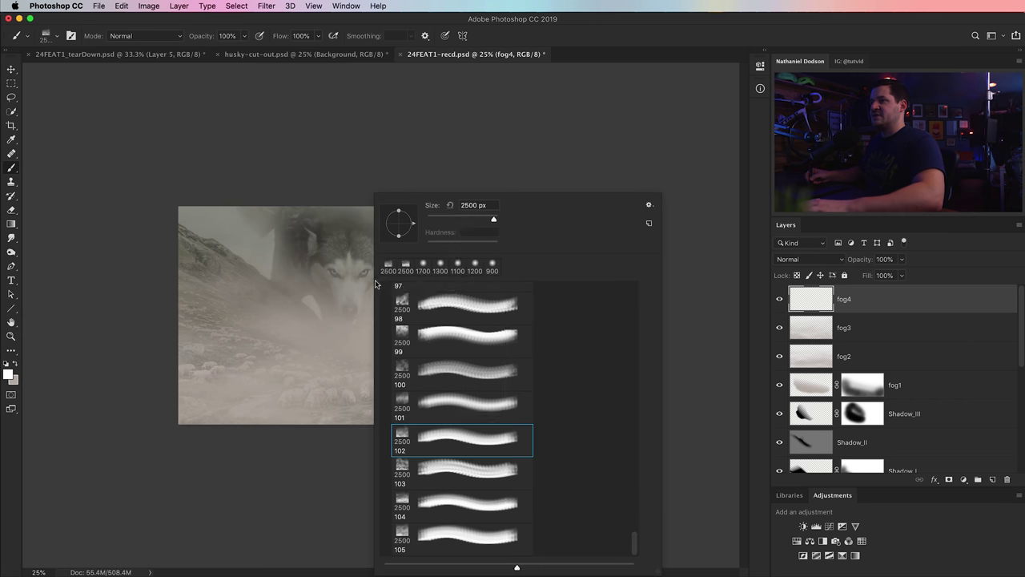
key(Escape)
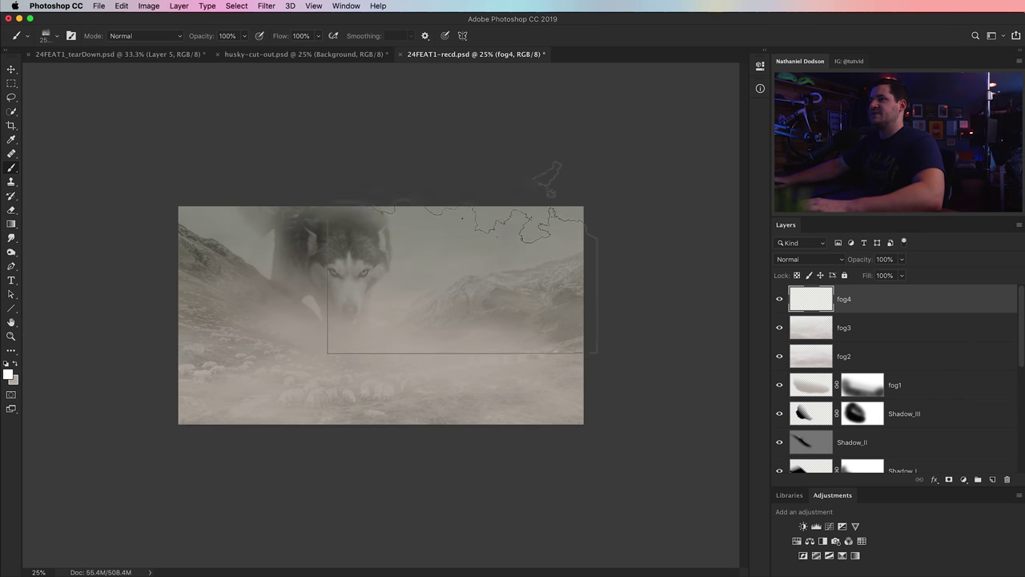
right_click(335, 274)
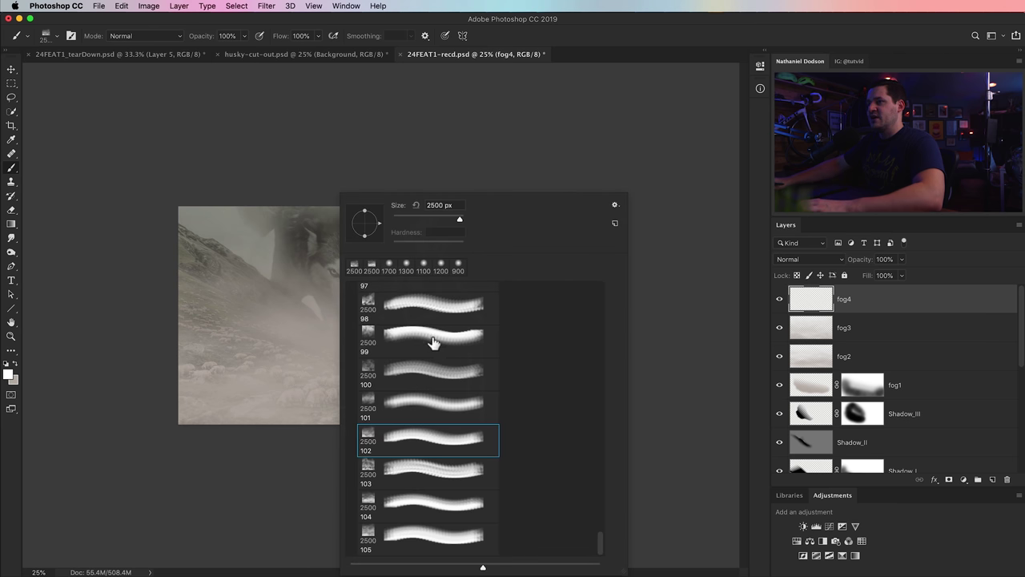
scroll(449, 456, up, 5)
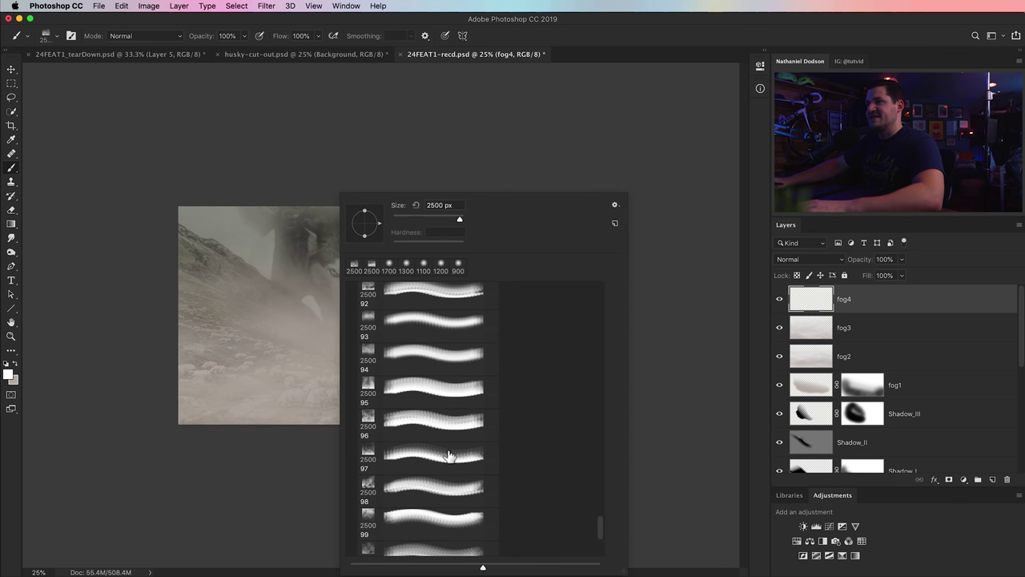
click(426, 322)
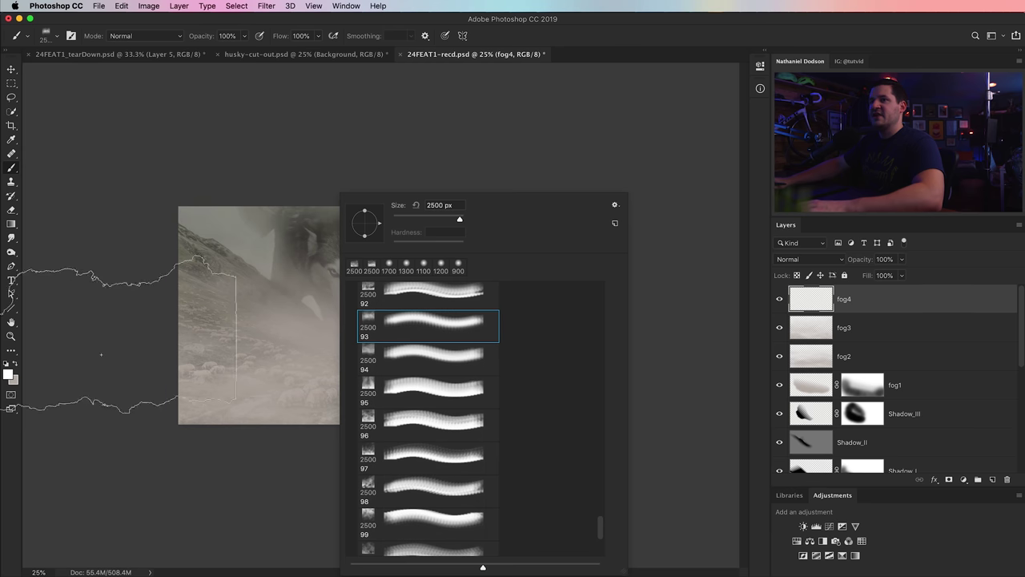
key(Return)
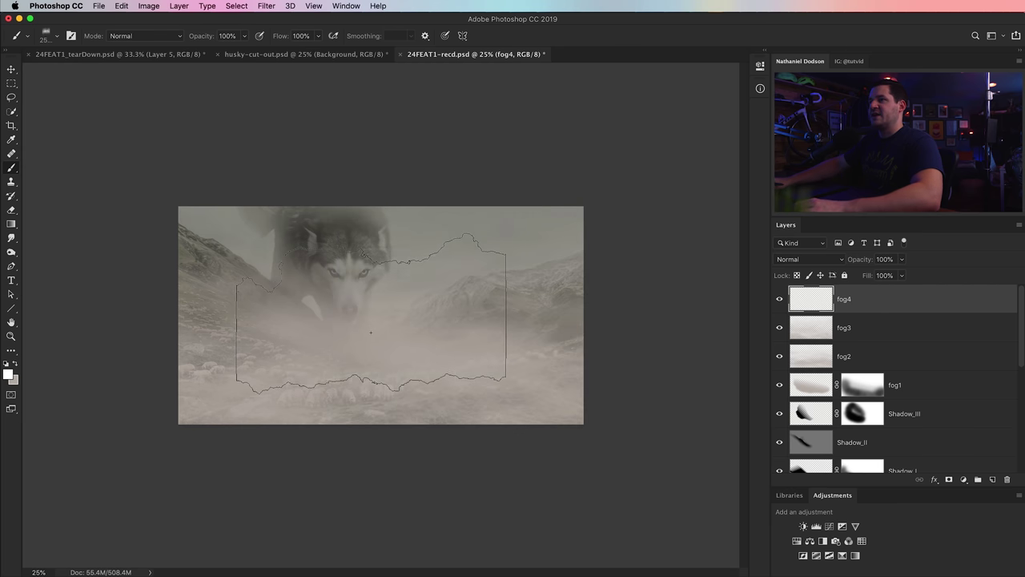
Stamp a white fog patch on fog4 below the husky's face and free-transform it to stretch across the whole image width
click(372, 324)
key(super+t)
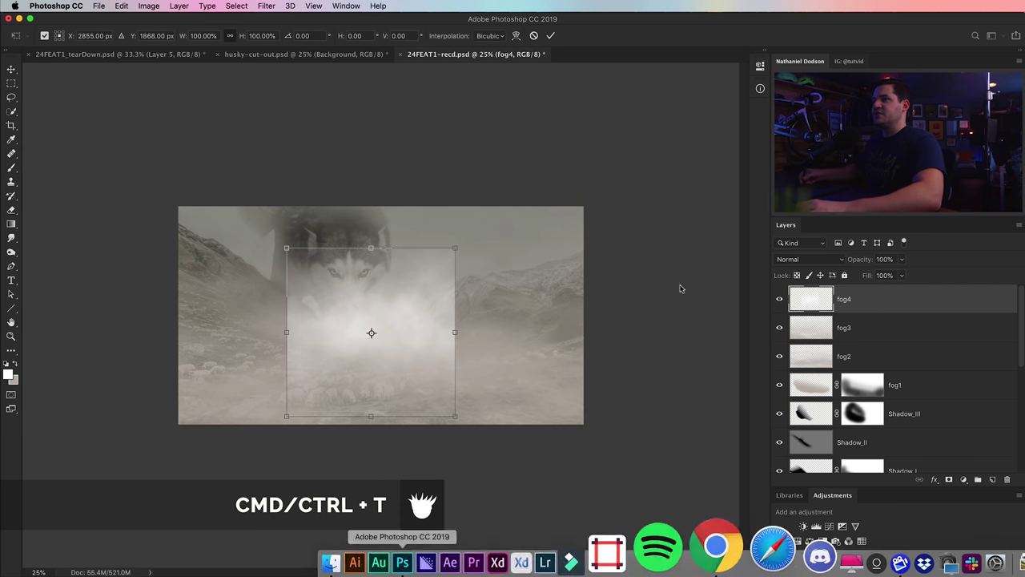
drag(457, 249, 596, 200)
drag(285, 416, 32, 450)
drag(395, 331, 424, 336)
key(Return)
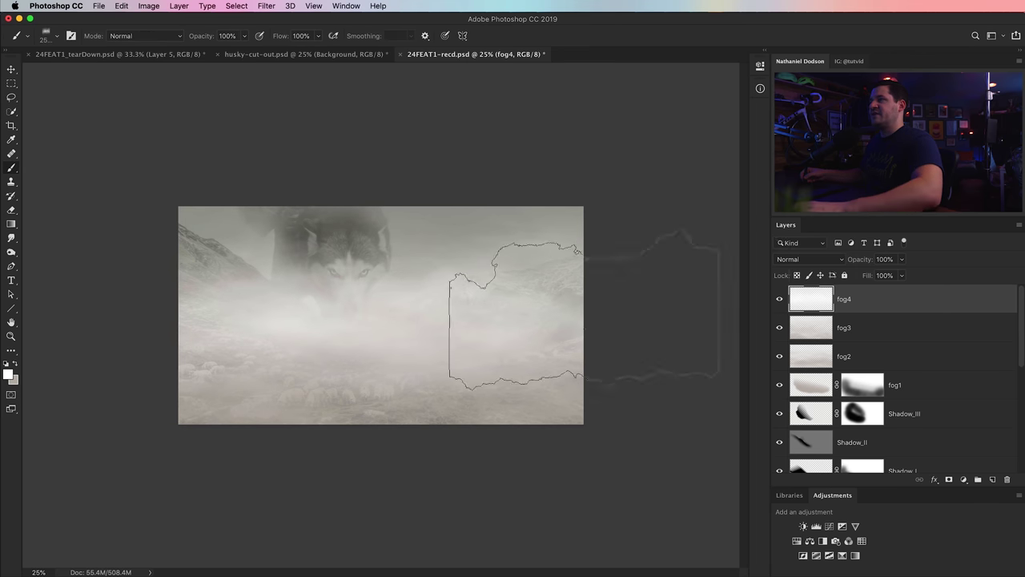
Set the fog4 layer's blend mode to Soft Light and compare the image with the layer hidden and shown
click(809, 258)
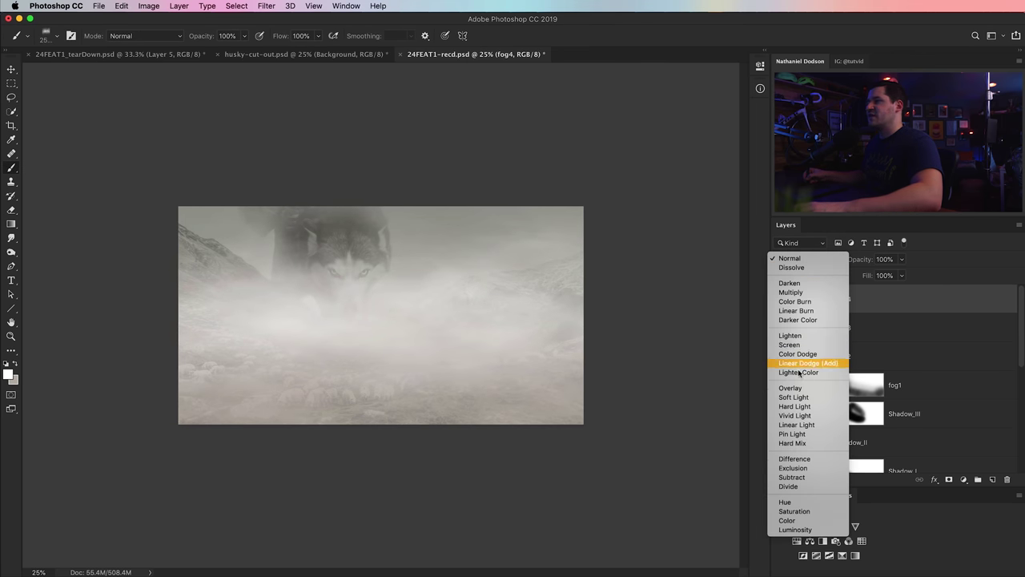
click(789, 397)
click(779, 298)
click(779, 298)
Lower the opacity of the upper fog layers, with fog2 at 51% and fog4 at 45%, and compare the image with them hidden
click(853, 357)
drag(863, 265, 866, 305)
click(871, 327)
click(851, 261)
click(857, 292)
click(857, 260)
mouse_move(857, 260)
mouse_down()
mouse_move(844, 292)
mouse_move(857, 264)
mouse_up()
click(863, 356)
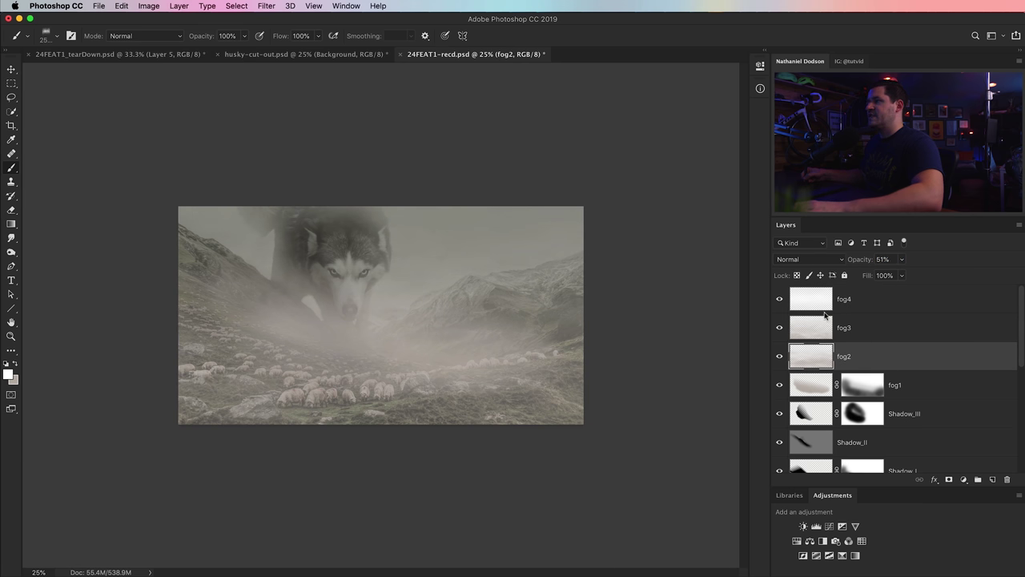
drag(781, 358, 783, 312)
click(780, 357)
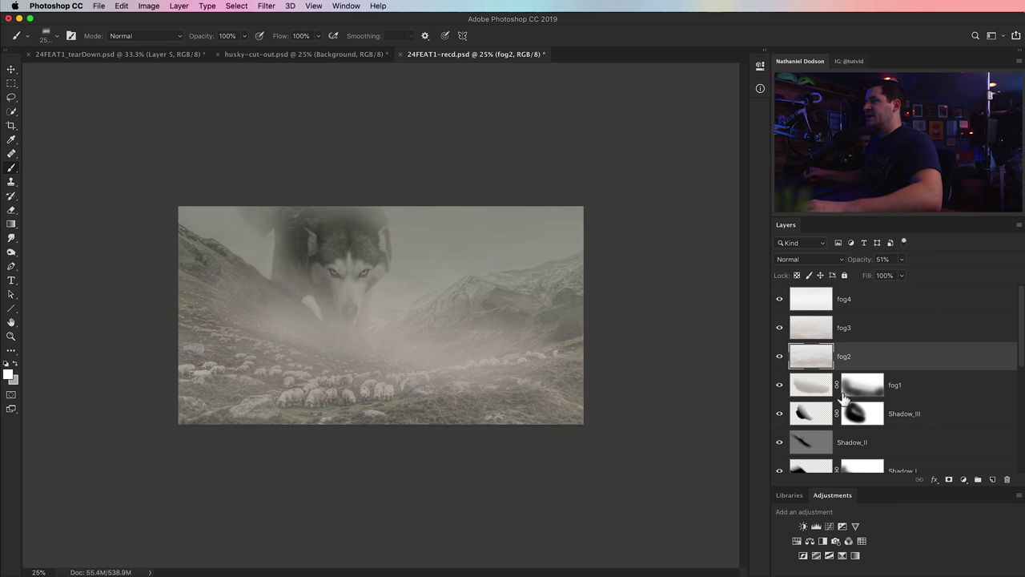
Apply the Add Noise filter to the fog2 layer with an amount of 3%, Gaussian distribution and Monochromatic on
key(v)
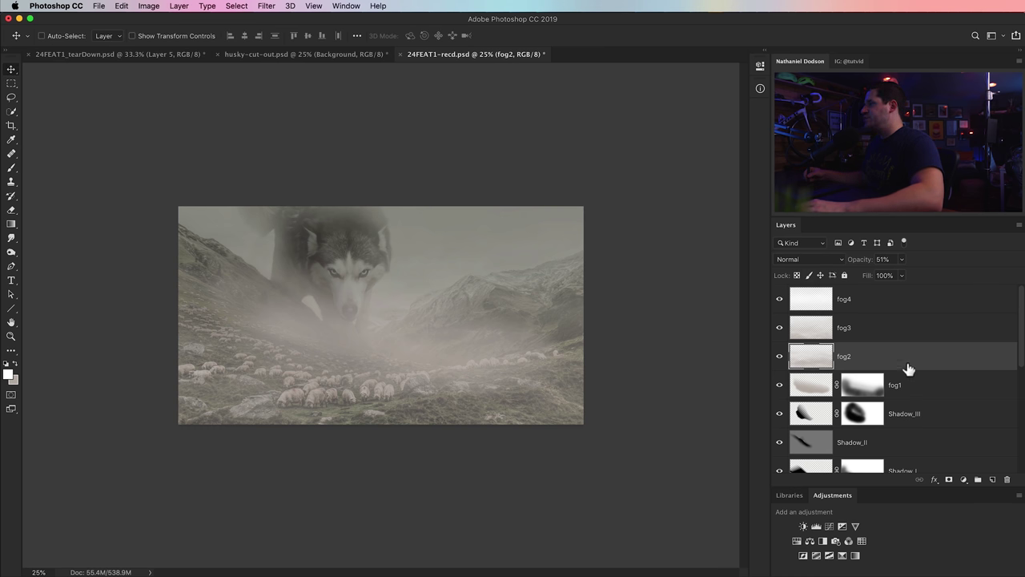
key(z)
drag(355, 339, 418, 347)
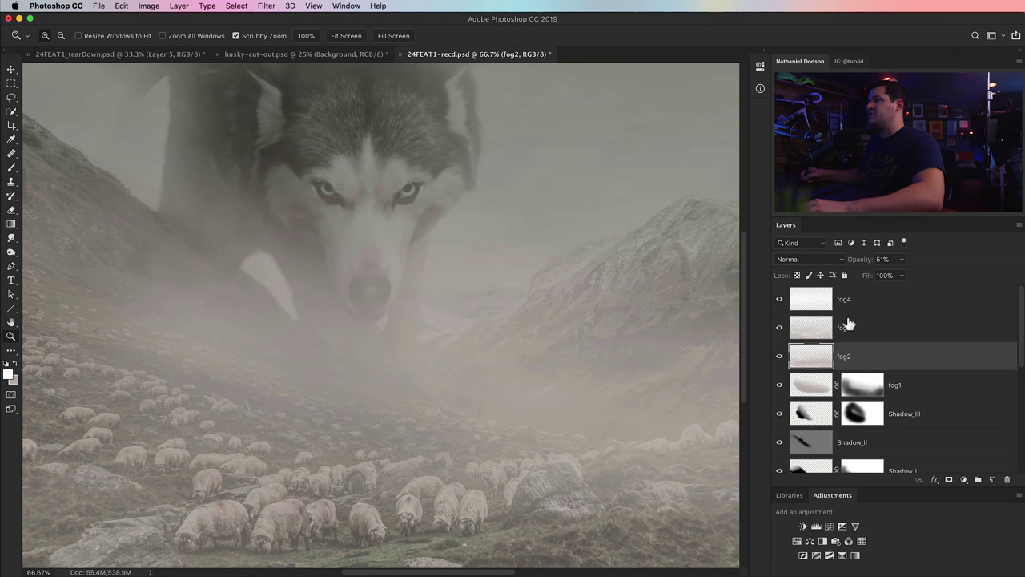
click(267, 7)
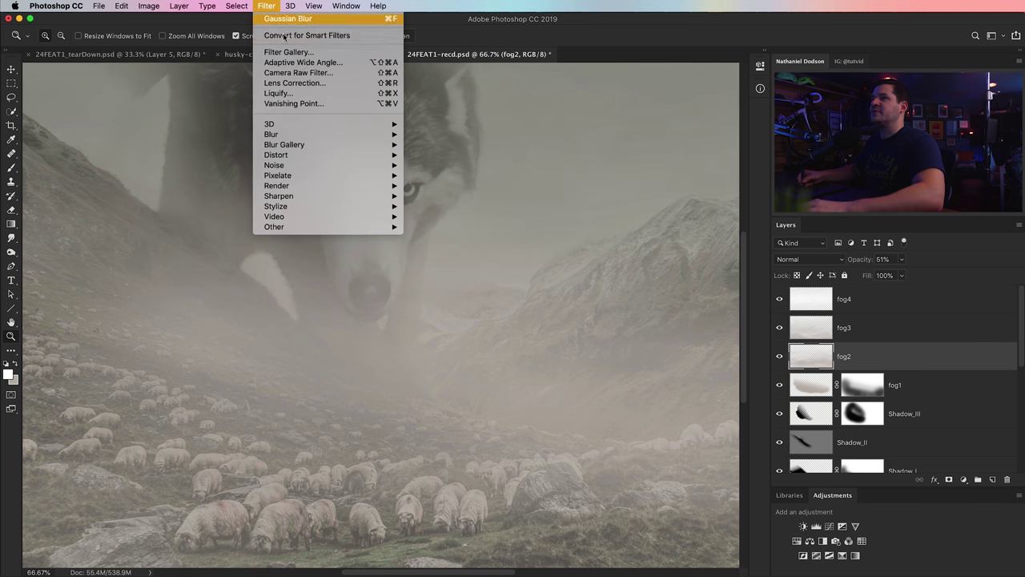
mouse_move(331, 165)
click(440, 166)
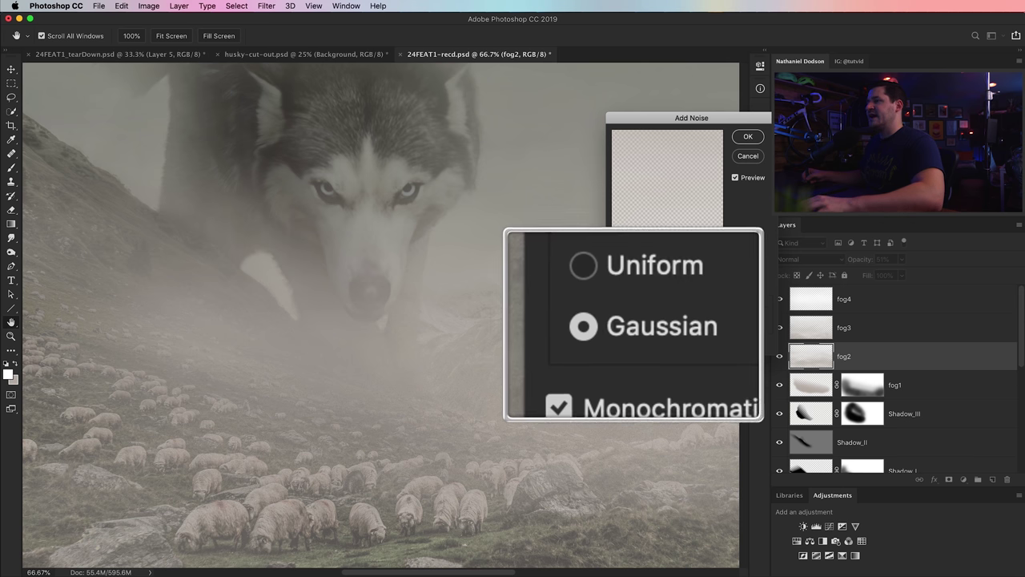
text(3)
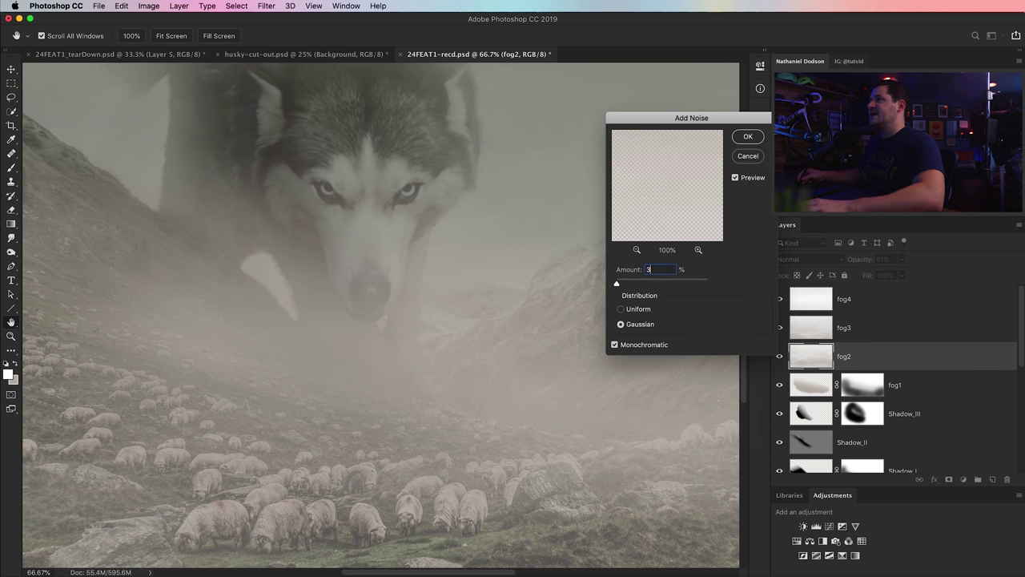
key(Return)
Repeat the same Add Noise filter on the fog3 and fog4 layers
key(alt+bracketright)
key(super+f)
key(alt+bracketright)
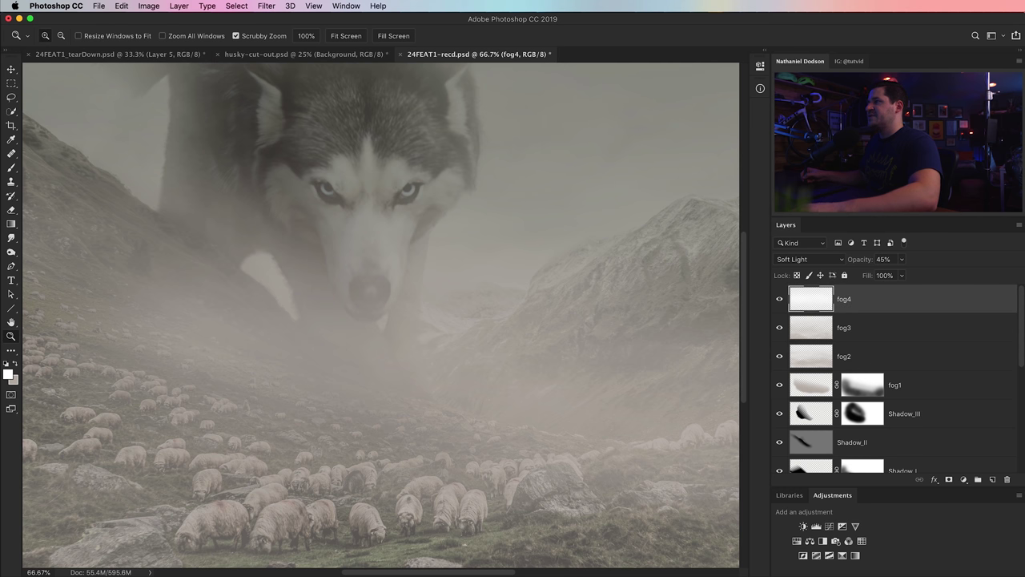
key(super+f)
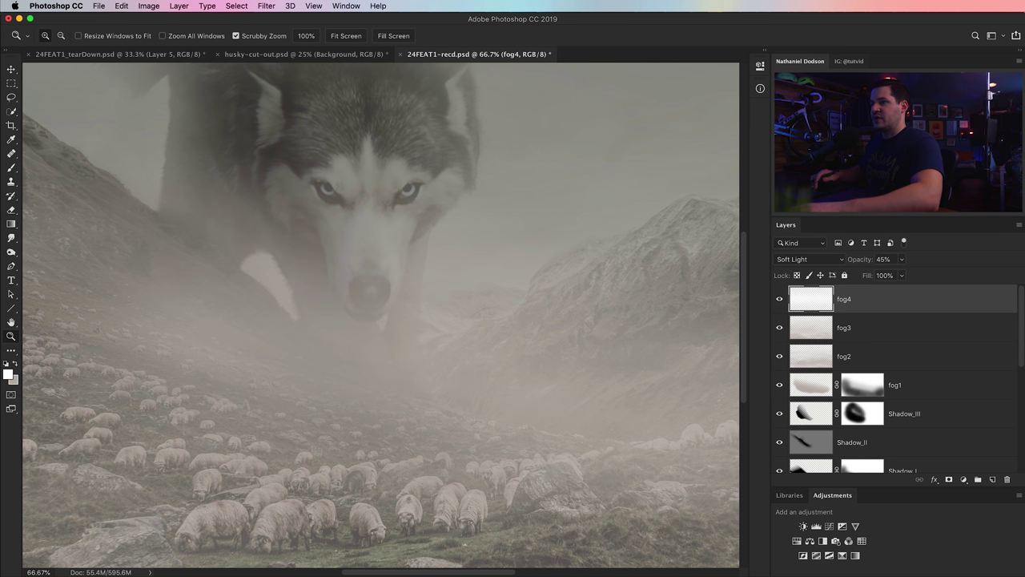
Stamp all visible layers into a new top layer, name it Dehaze and convert it to a smart object
key(super+0)
key(super+minus)
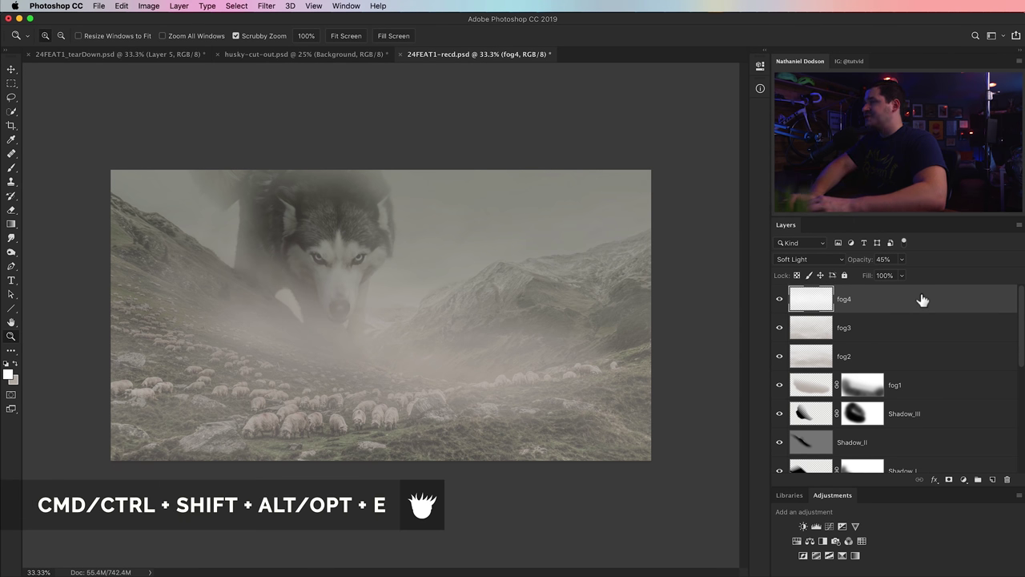
key(alt+shift+super+e)
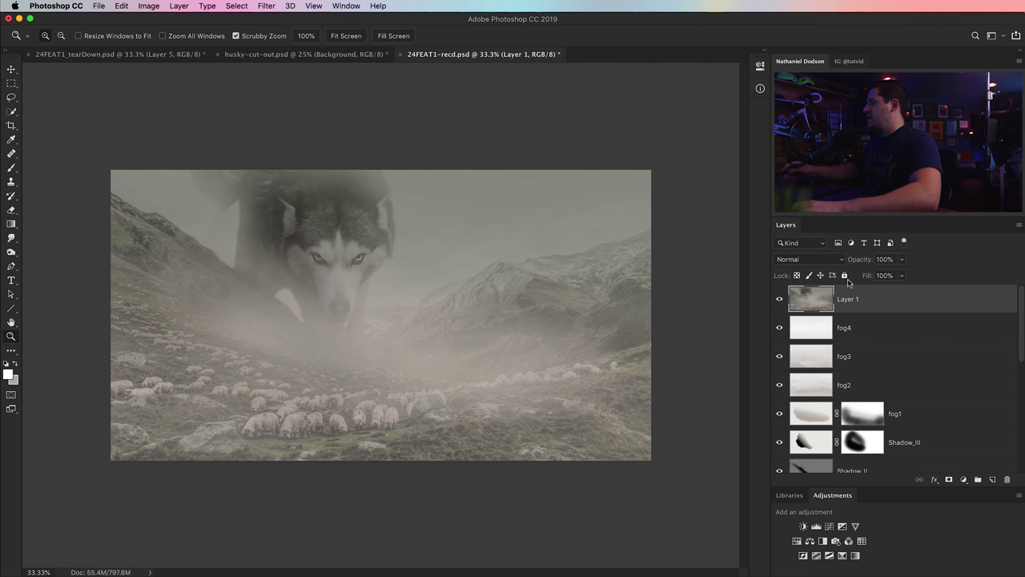
double_click(852, 300)
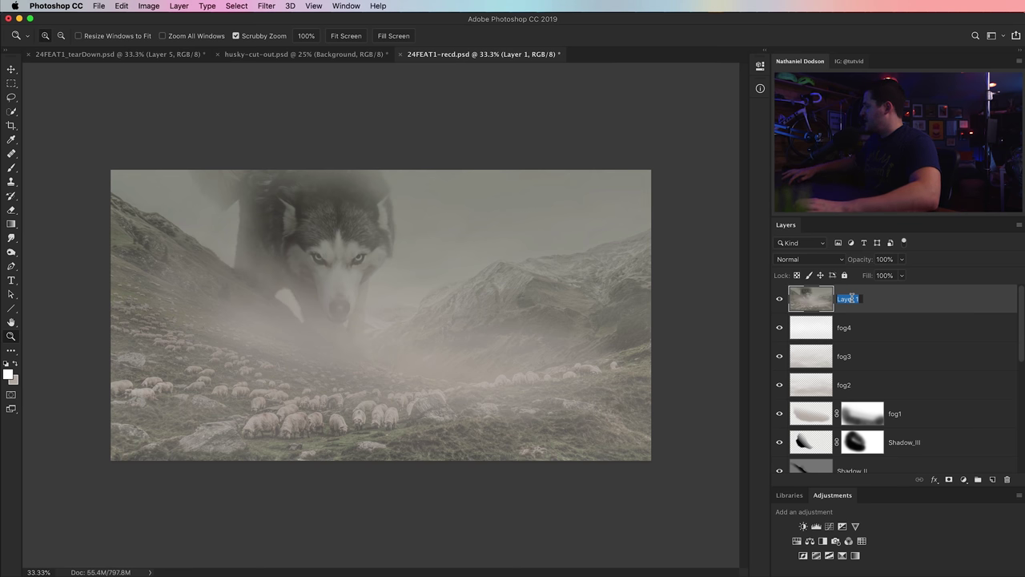
text(Dehaze)
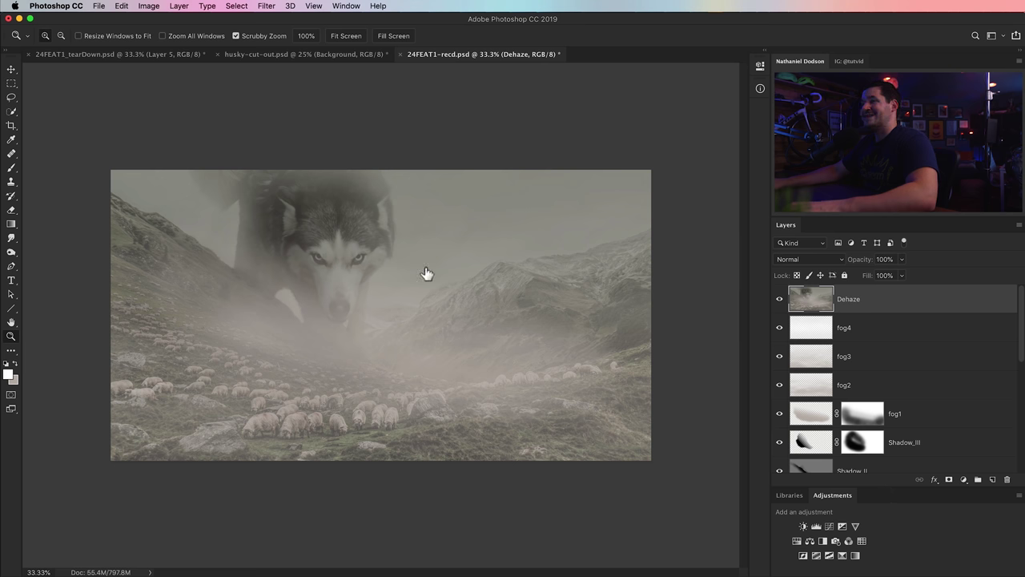
right_click(889, 300)
click(945, 252)
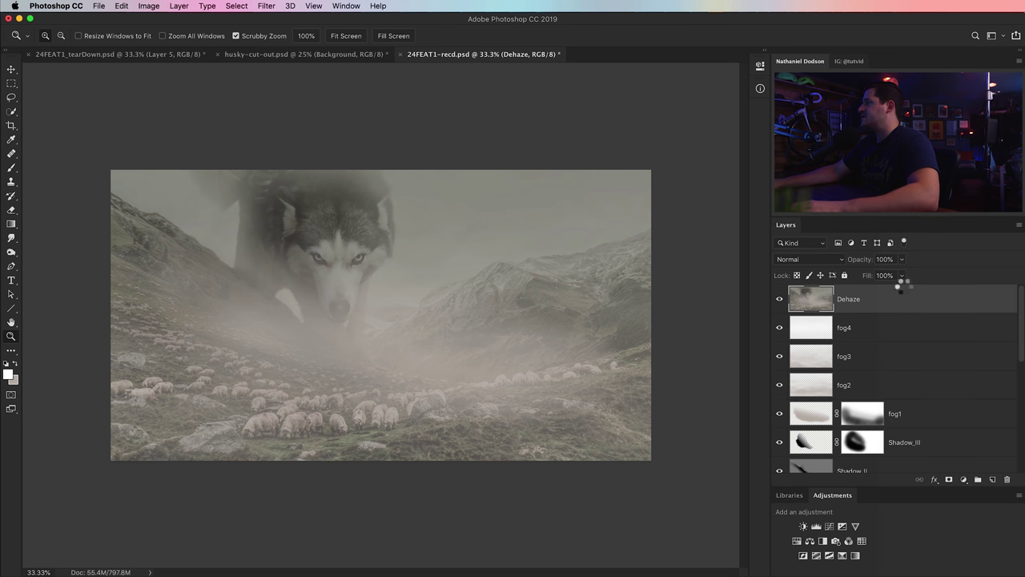
Start the Camera Raw Filter on the Dehaze layer and set Temperature to +20 and Tint to -10
click(266, 7)
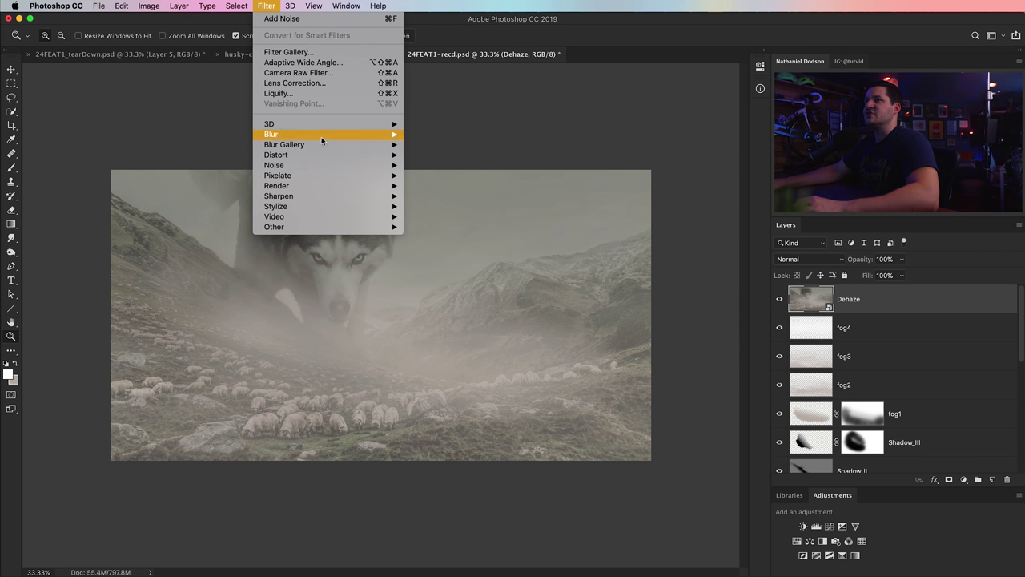
click(307, 73)
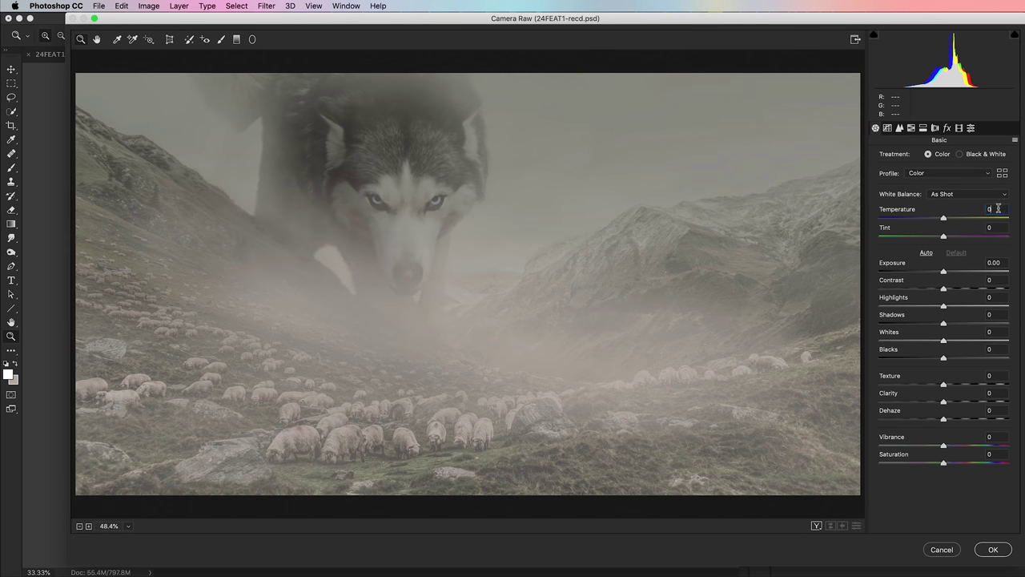
text(20)
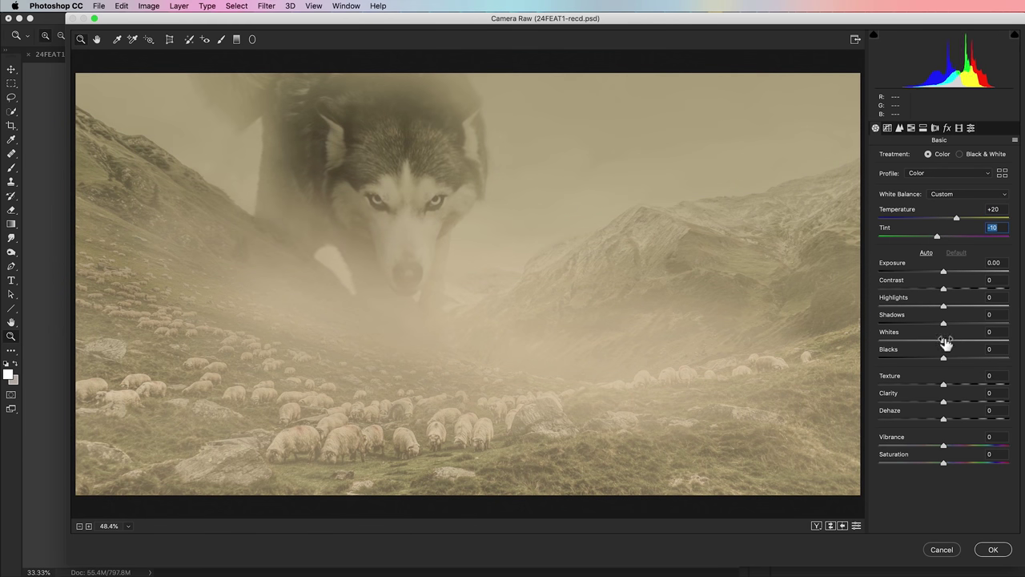
Set the Camera Raw Exposure to -0.30 and Contrast to +30
click(997, 262)
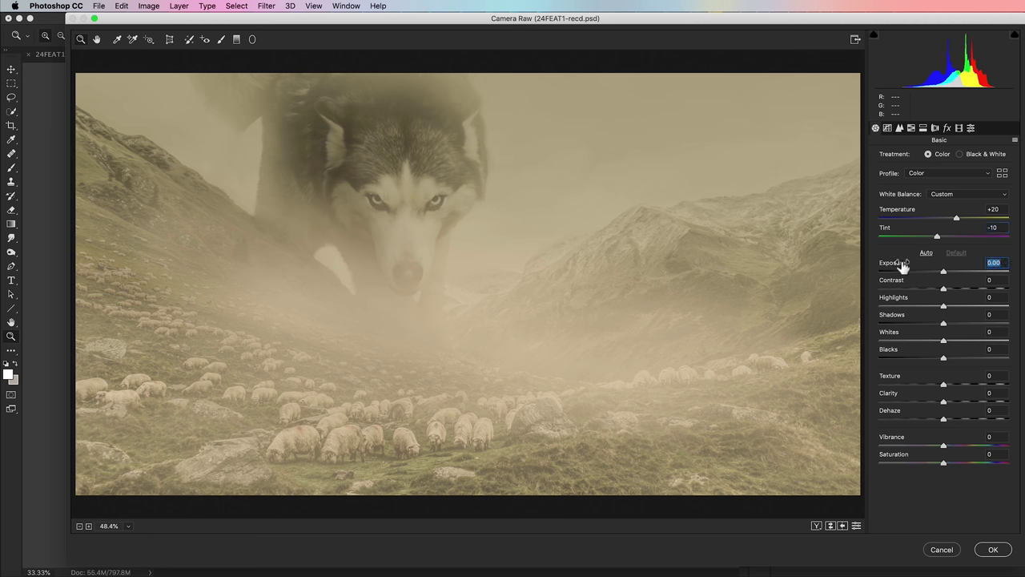
text(-3)
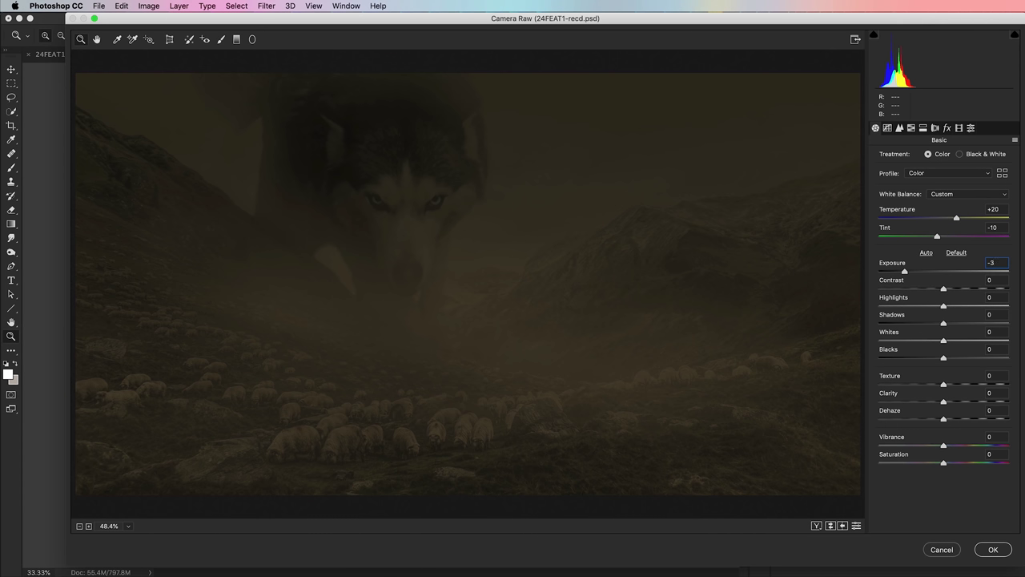
key(BackSpace)
text(0.3)
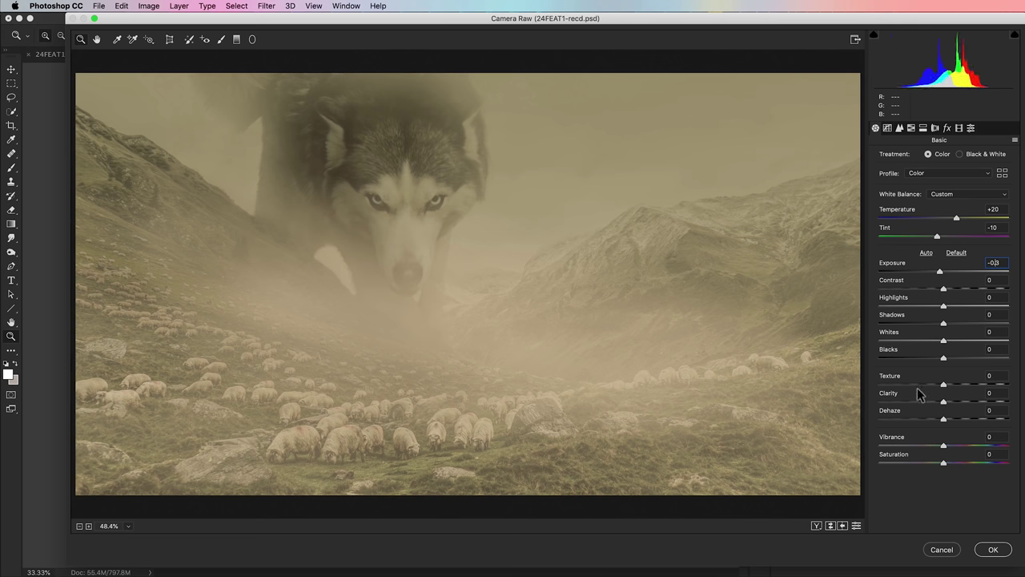
key(Tab)
text(30)
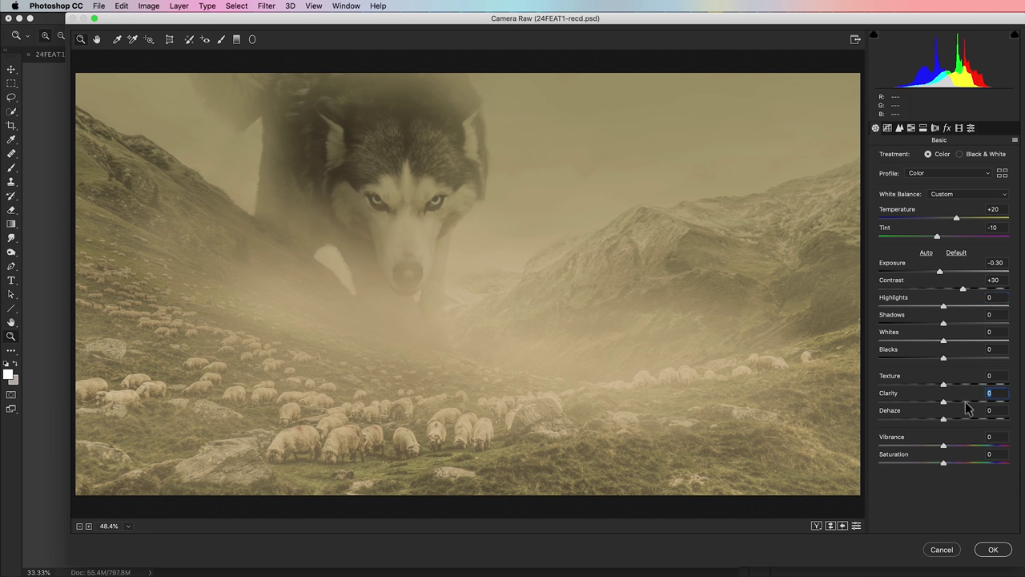
Raise the Camera Raw Clarity to +74 and Dehaze to +24
drag(966, 408, 991, 402)
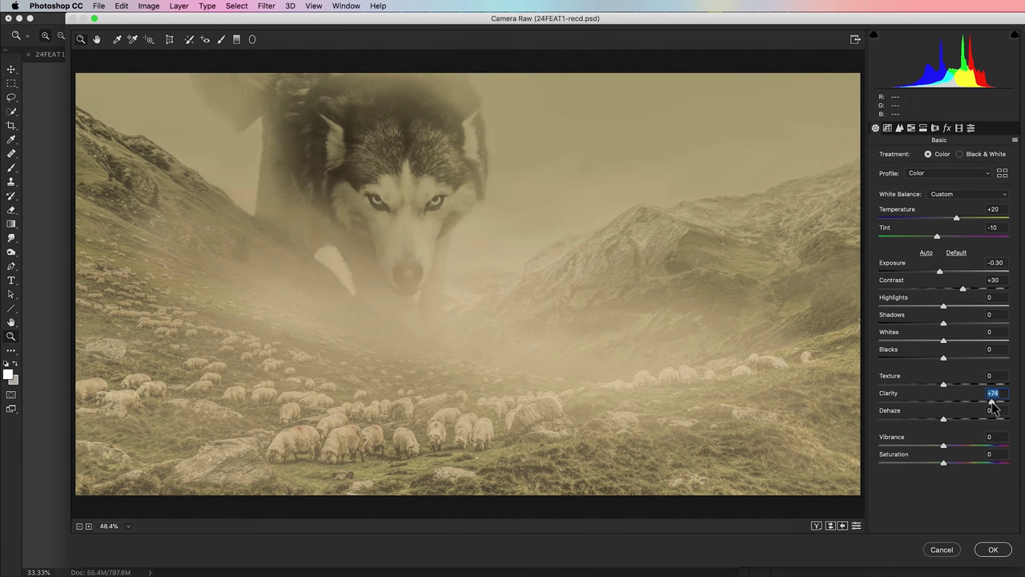
click(955, 419)
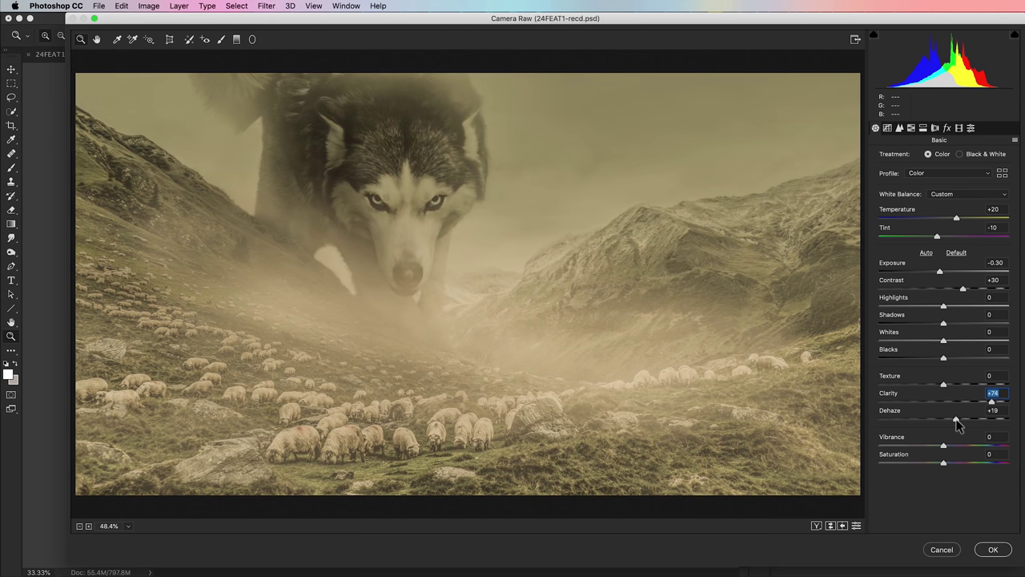
drag(955, 419, 959, 419)
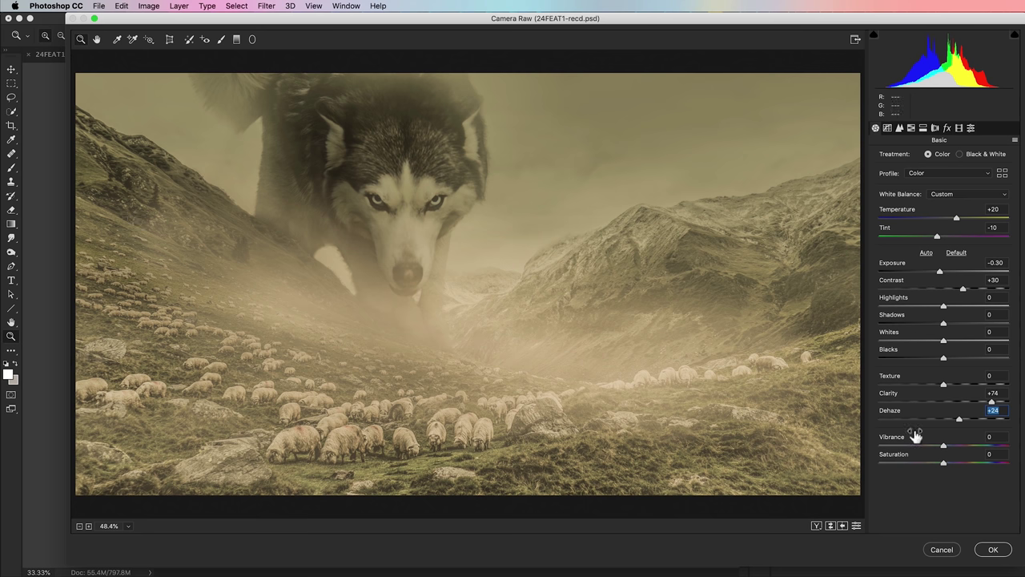
Raise the midpoint of the Red channel tone curve slightly and move its black point to Input 17, Output 0
click(888, 128)
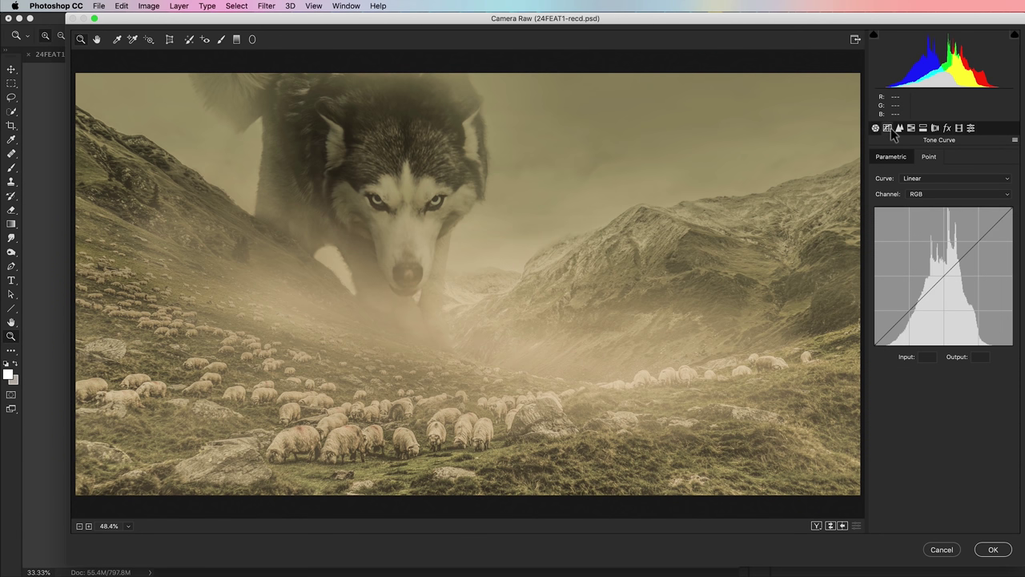
click(927, 199)
click(927, 205)
click(946, 280)
drag(947, 280, 946, 275)
drag(878, 348, 885, 355)
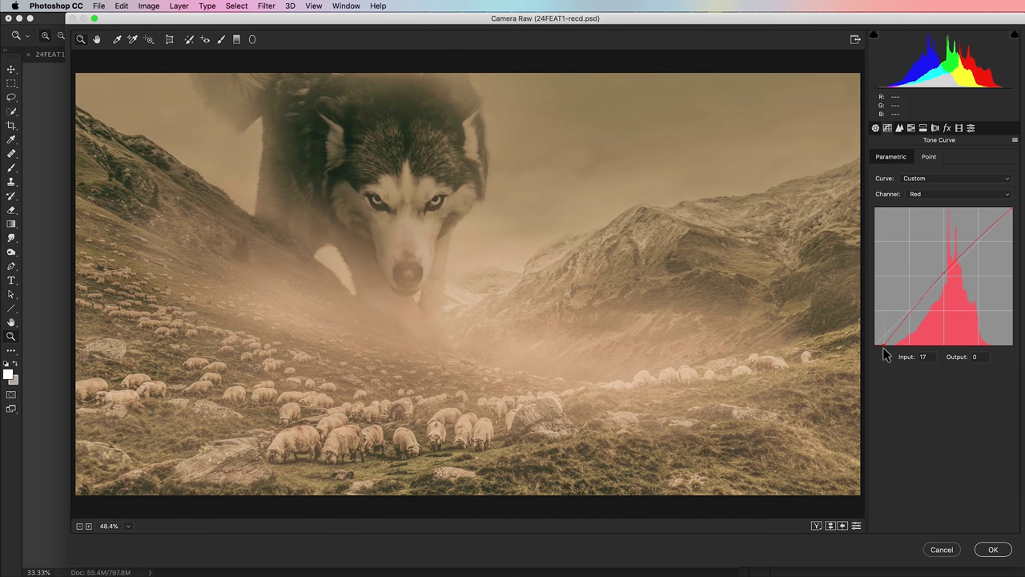
Pull the midpoint of the Blue channel tone curve down slightly and lift its black point to Output 4
click(916, 195)
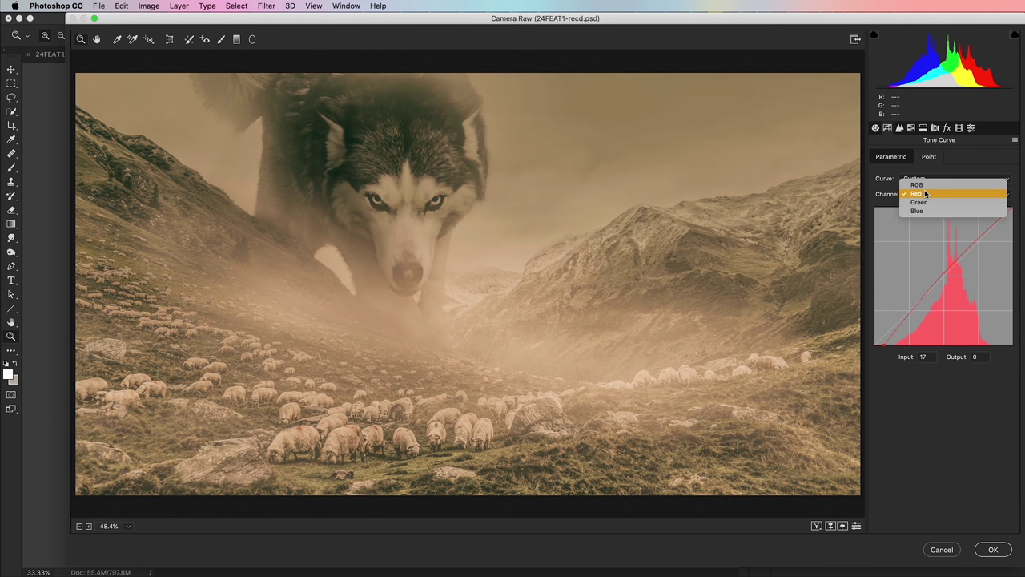
click(921, 214)
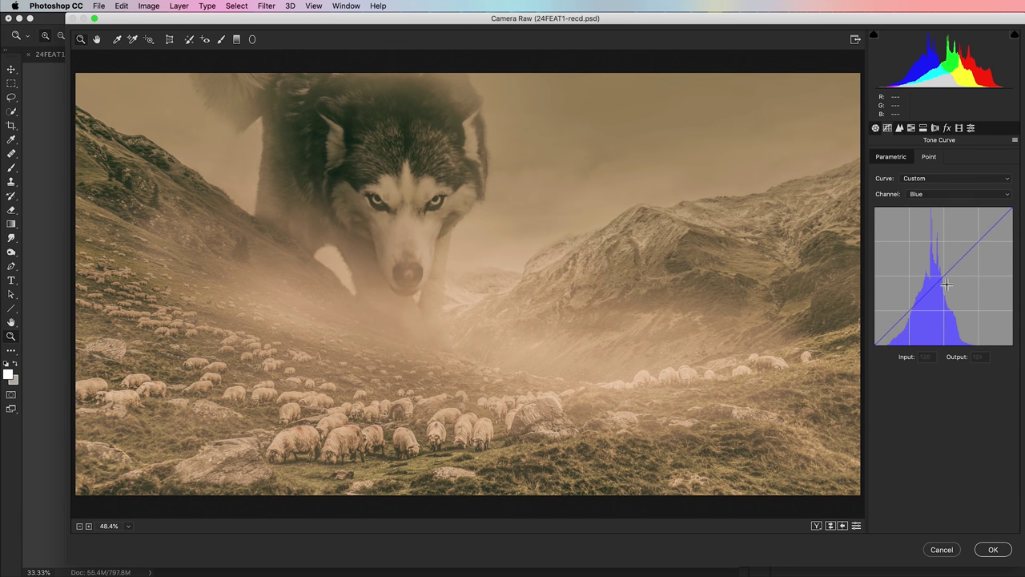
click(946, 284)
key(Right)
key(Down)
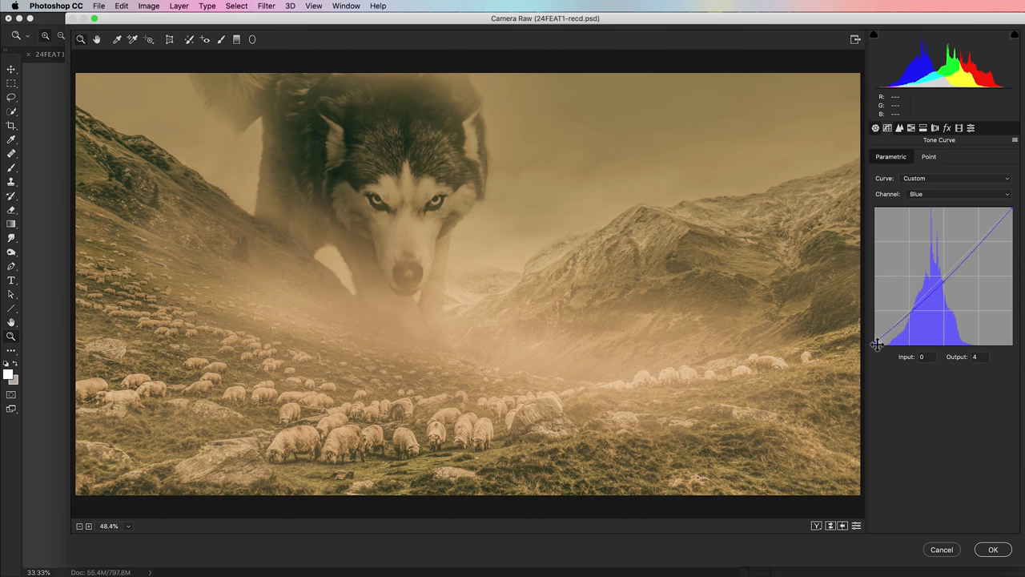
Add grain with Amount 23 and a coarser grain size, and apply the Camera Raw Filter to the Dehaze layer
click(876, 129)
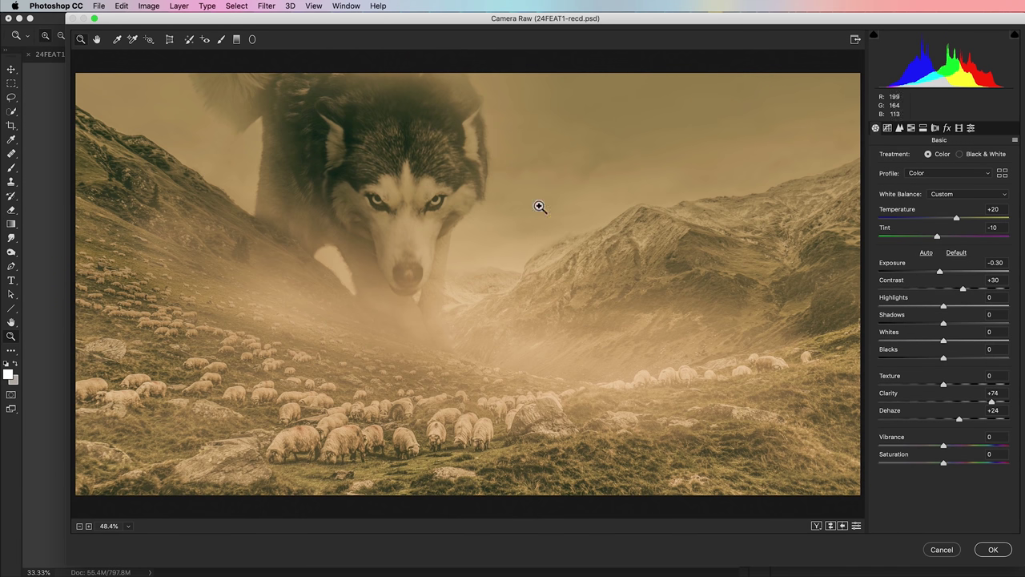
click(947, 129)
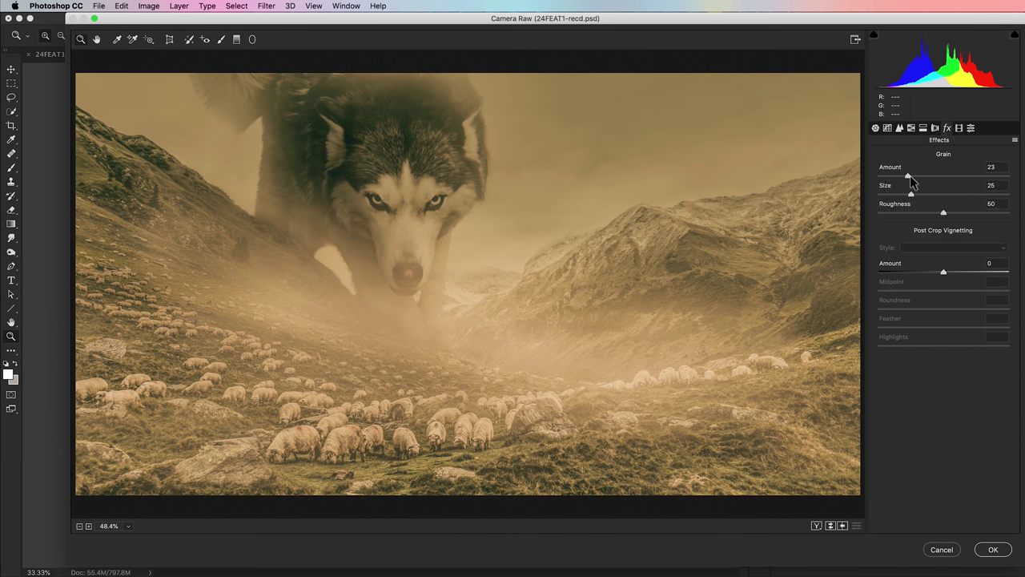
click(941, 195)
click(993, 550)
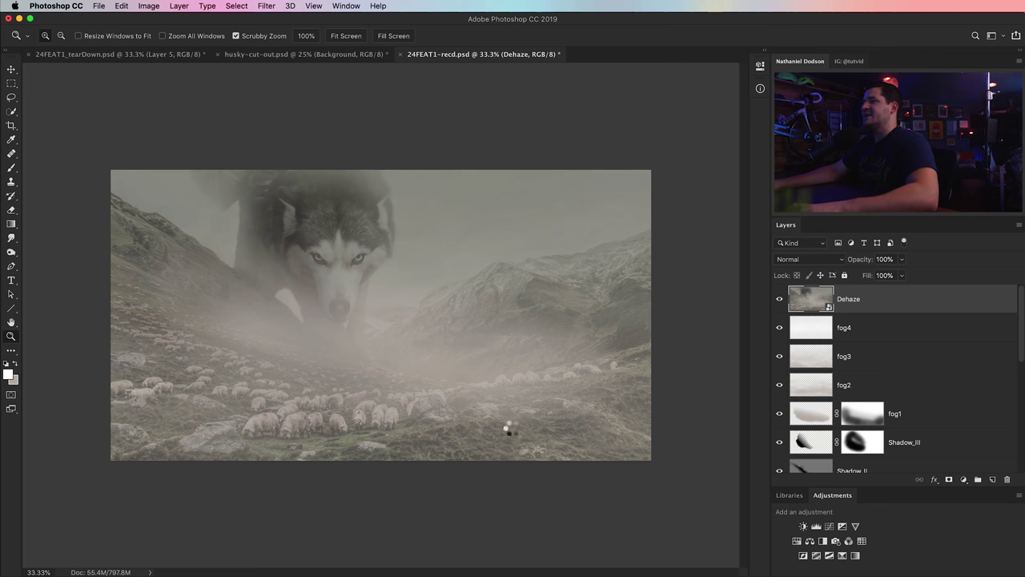
Lower the Dehaze layer's opacity to 54% and compare the image with the layer hidden and shown
click(780, 300)
click(781, 300)
drag(866, 265, 840, 265)
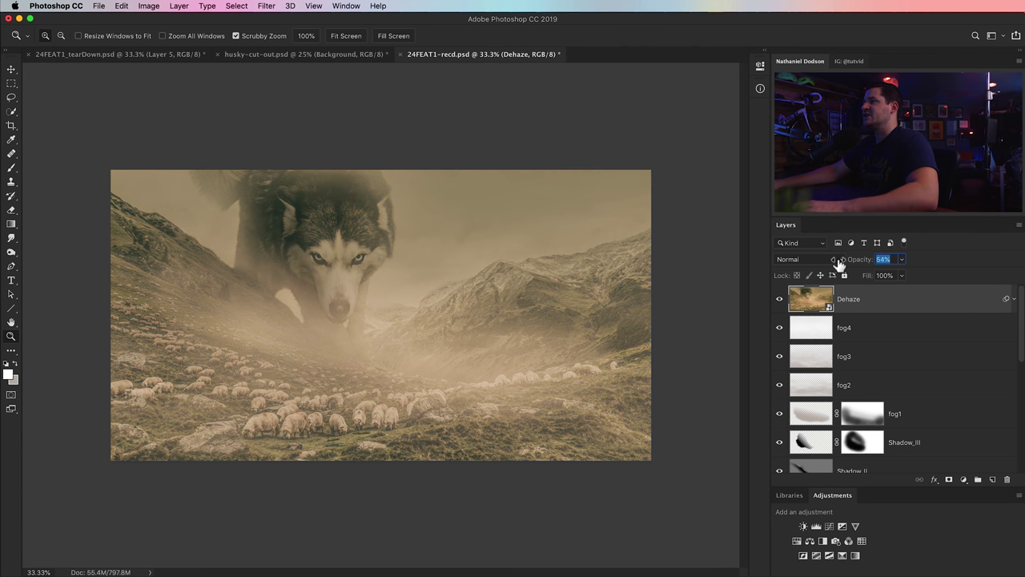
click(802, 297)
click(780, 299)
click(780, 299)
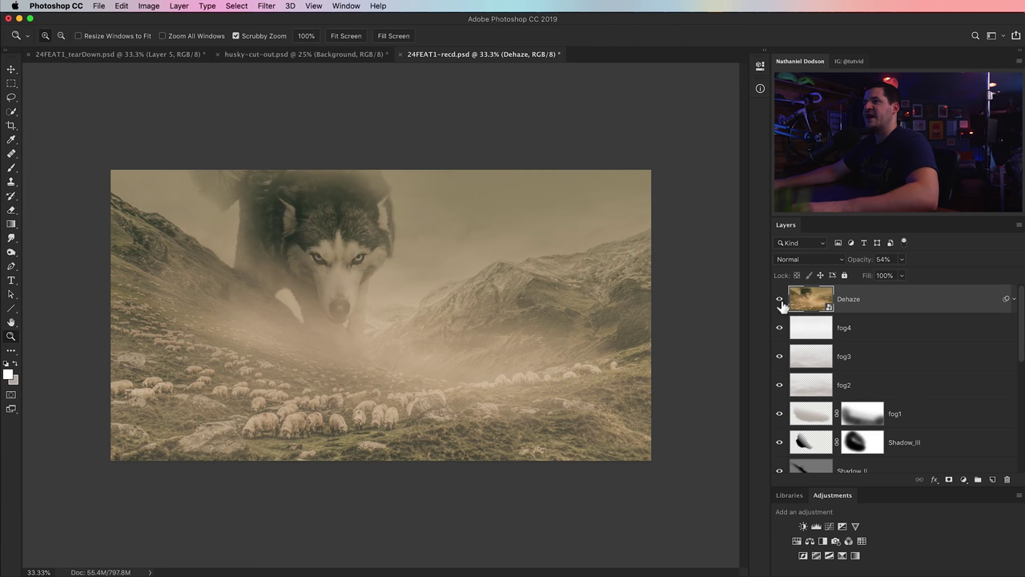
click(781, 304)
click(781, 305)
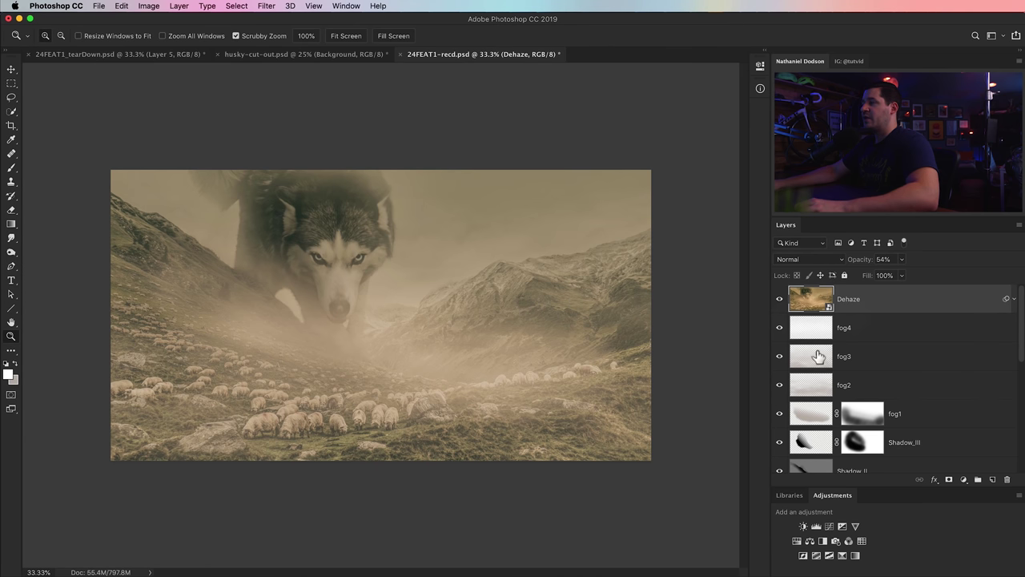
Draw a closed curved shape over the husky's eye nearest the steep slope, using the Pen tool in Shape mode
click(340, 266)
drag(338, 221, 359, 320)
click(406, 344)
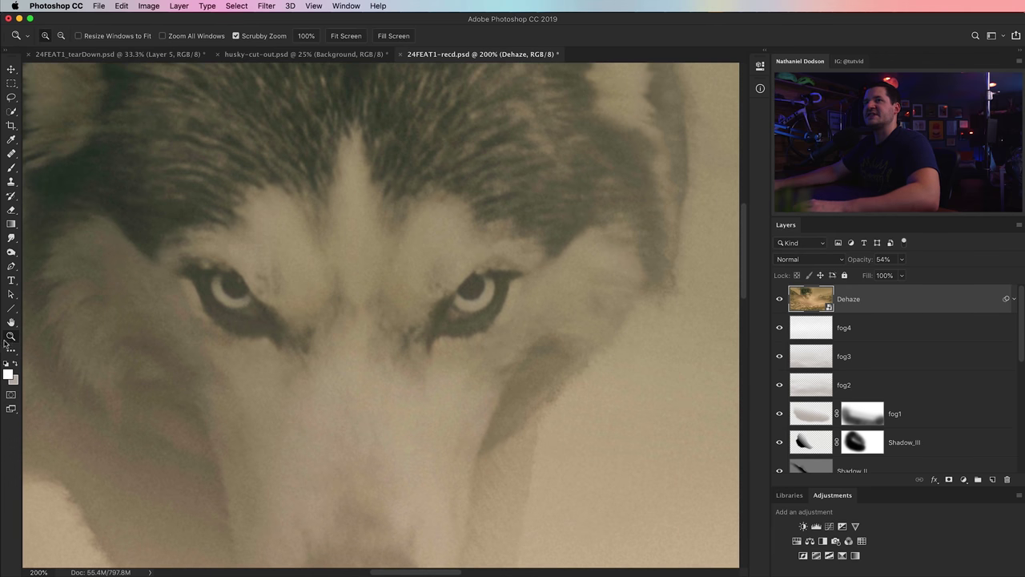
click(12, 268)
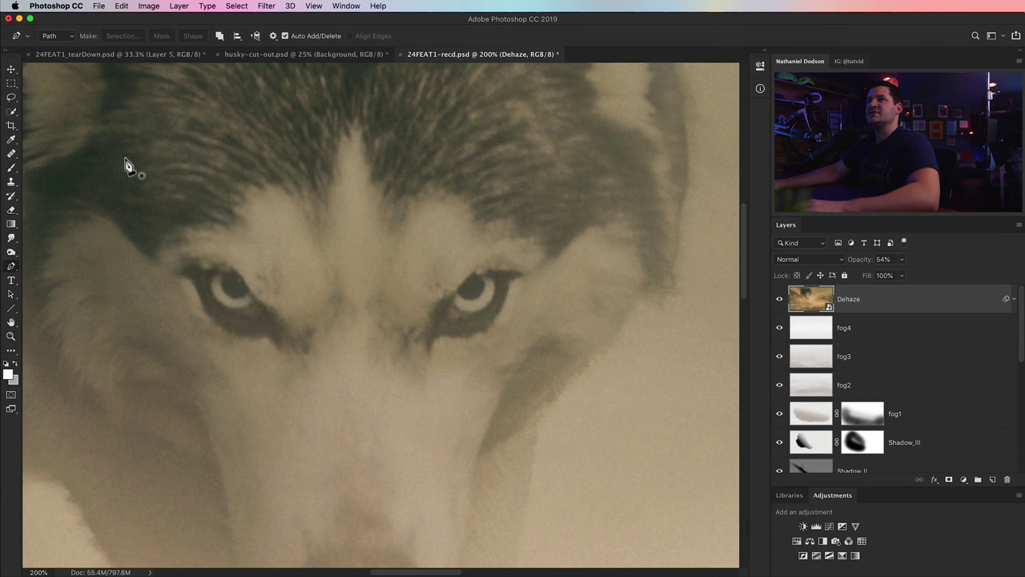
click(69, 36)
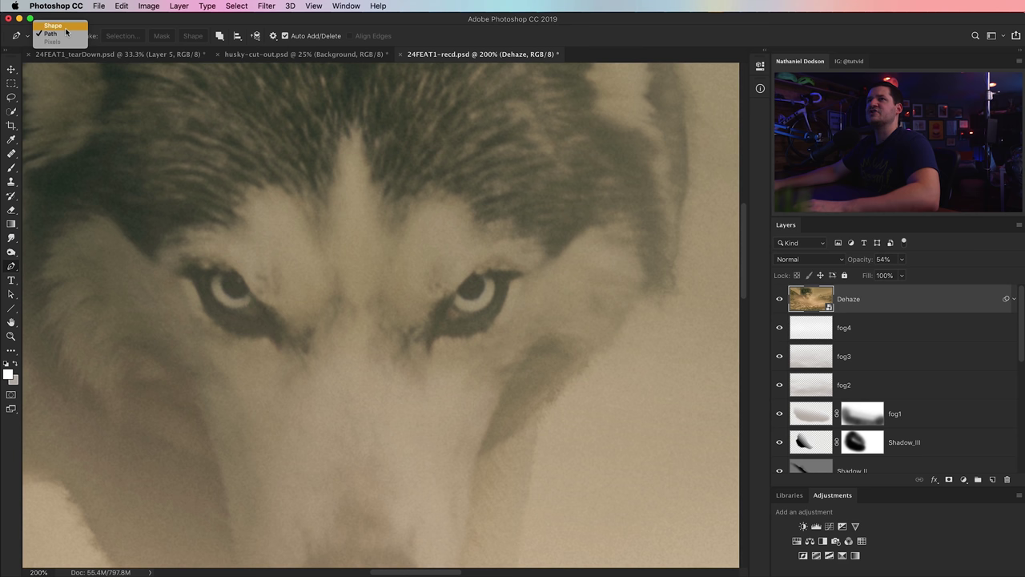
click(50, 25)
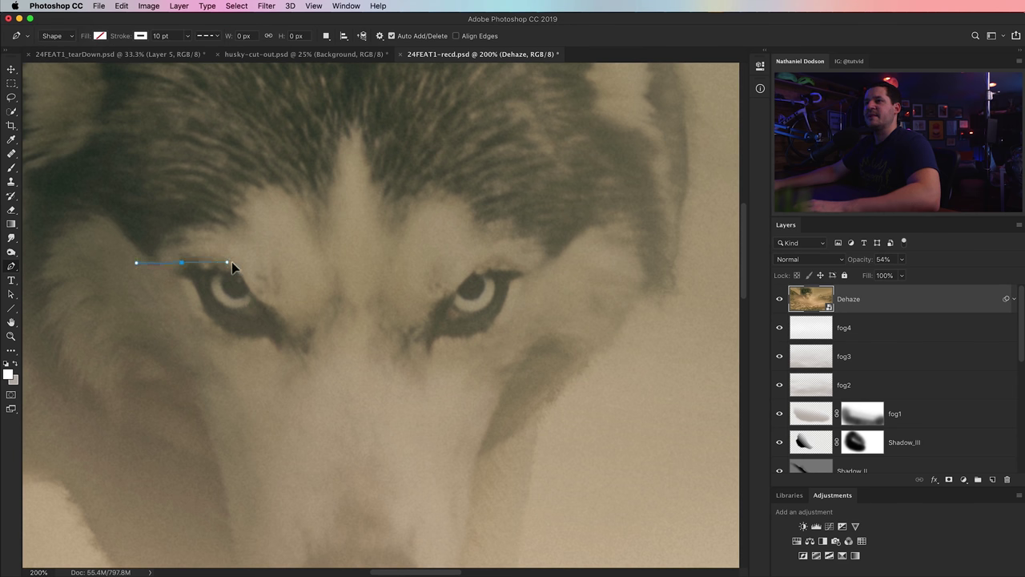
drag(245, 260, 244, 261)
click(277, 331)
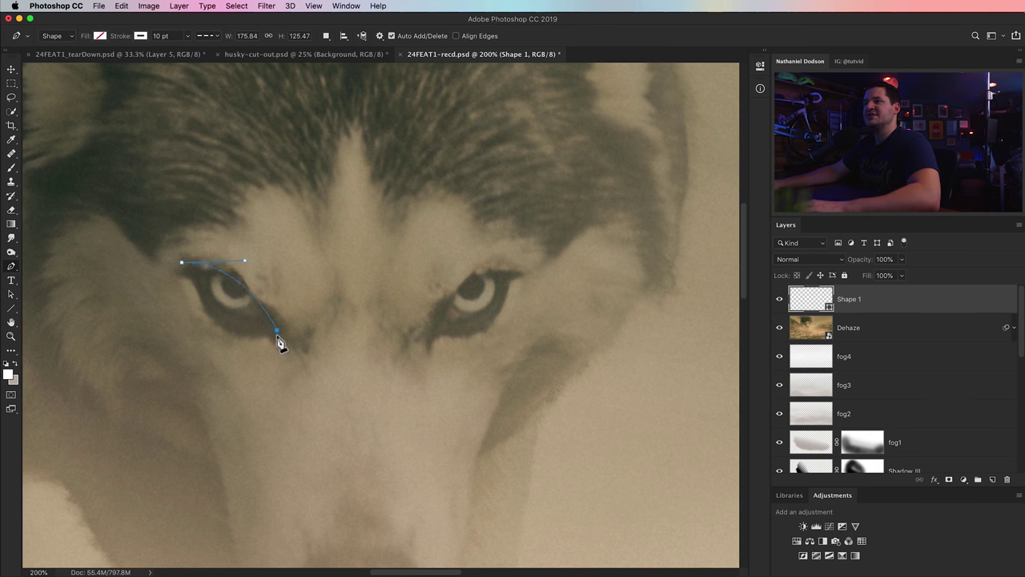
drag(320, 372, 319, 372)
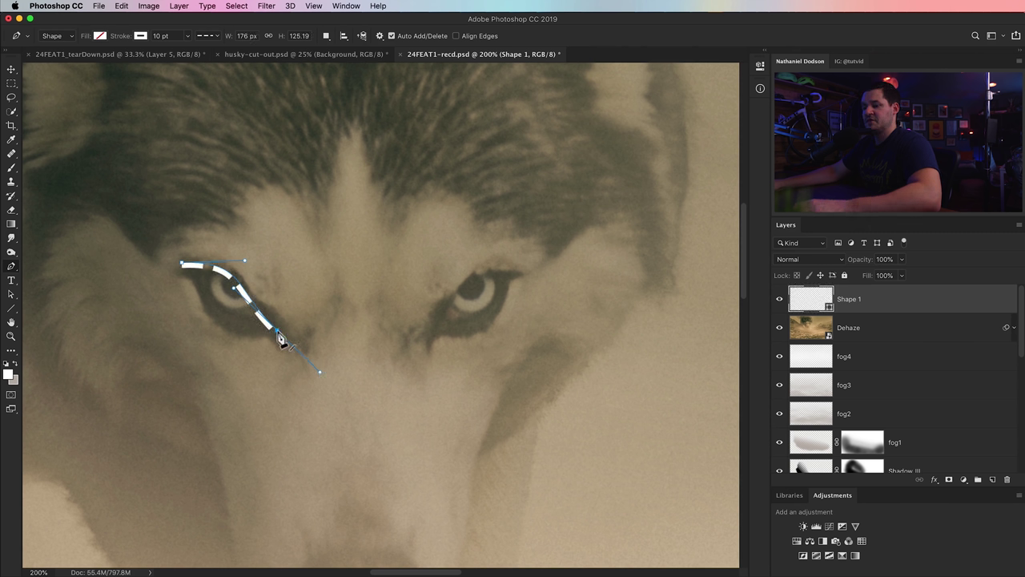
drag(280, 340, 190, 343)
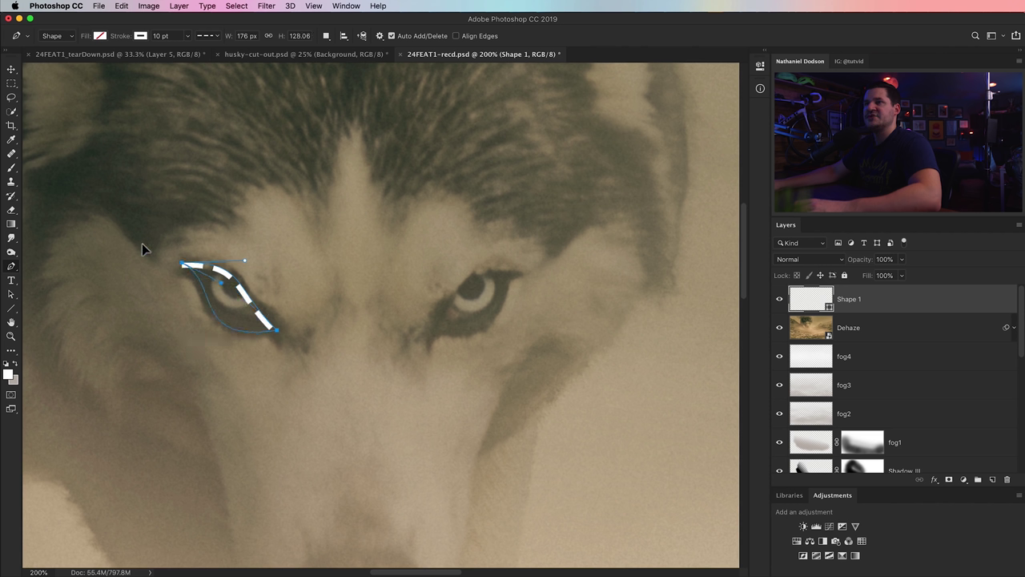
click(182, 263)
Remove the eye shape's stroke and fill it with white
click(216, 36)
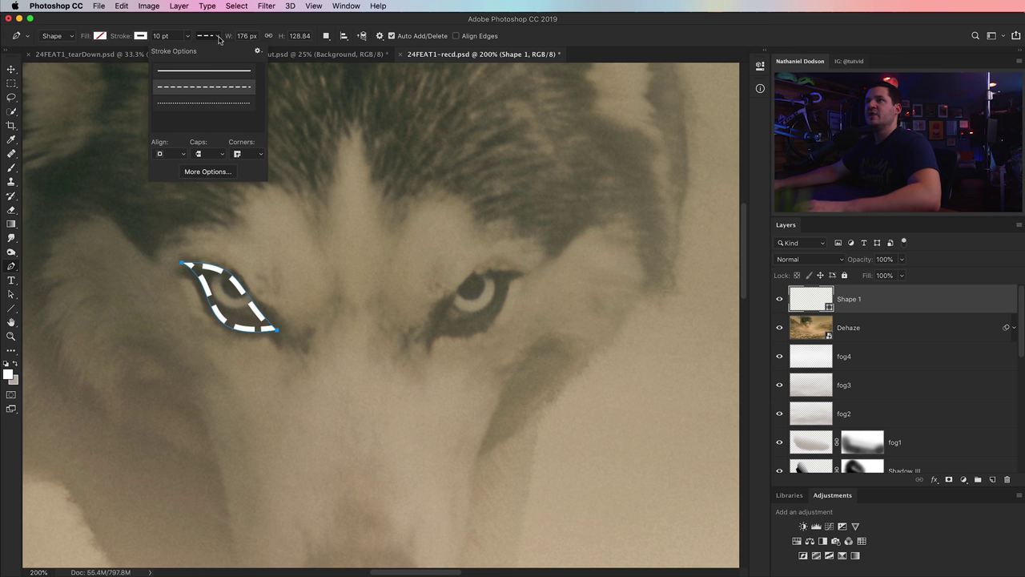
click(208, 75)
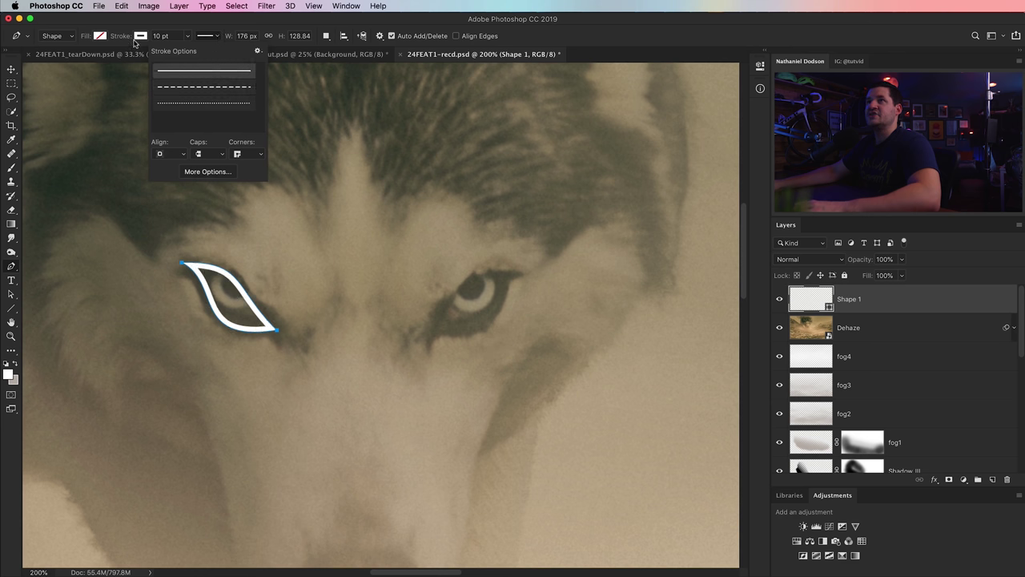
click(140, 36)
click(80, 56)
click(99, 36)
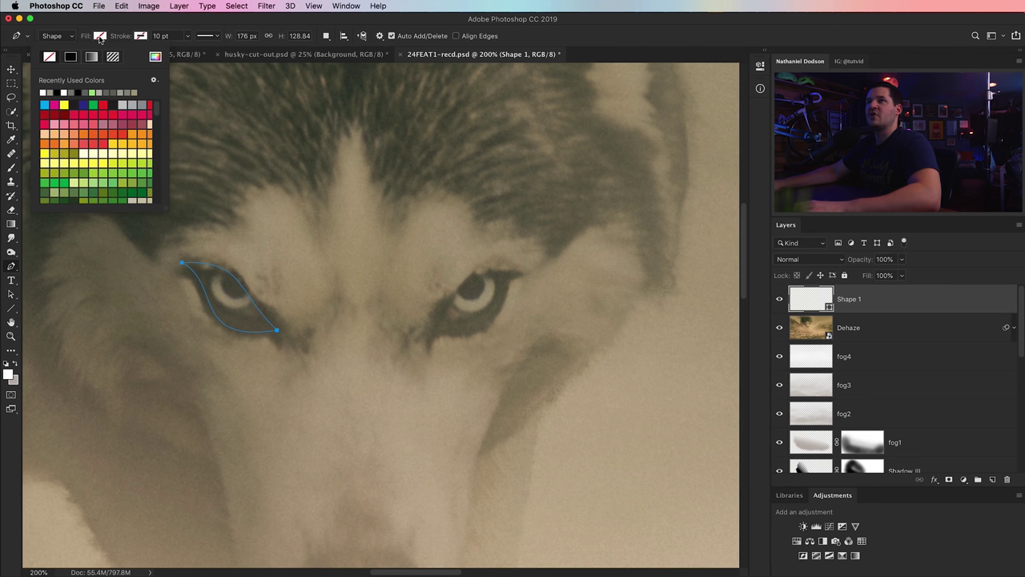
click(44, 93)
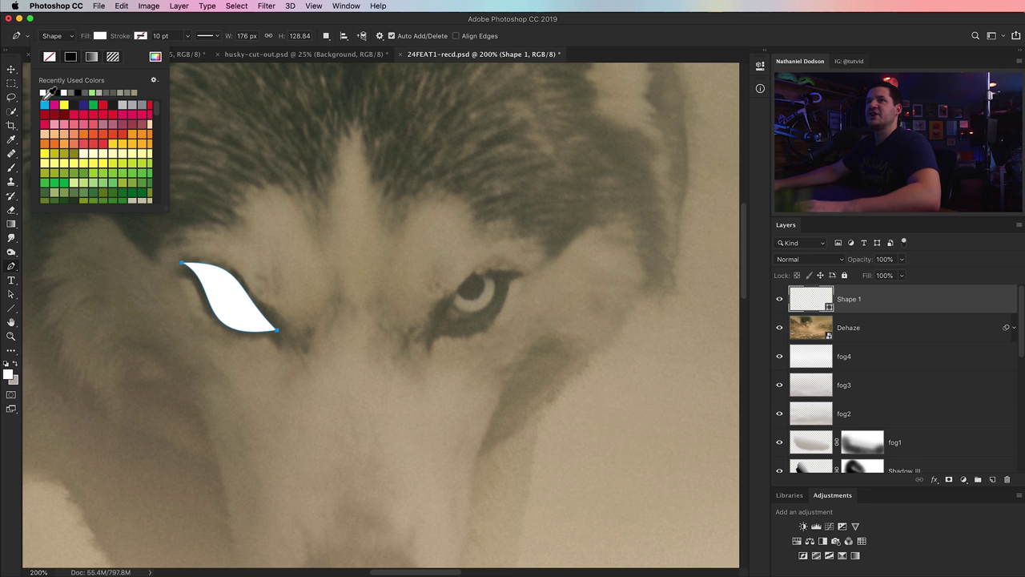
Duplicate the white eye shape towards the husky's other eye and flip the copy horizontally
click(12, 69)
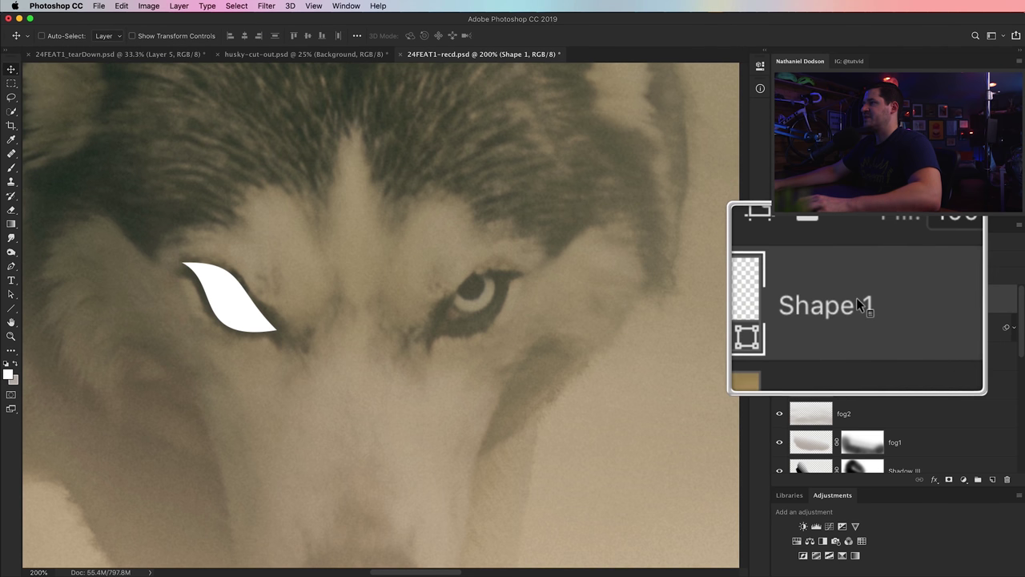
drag(232, 308, 447, 311)
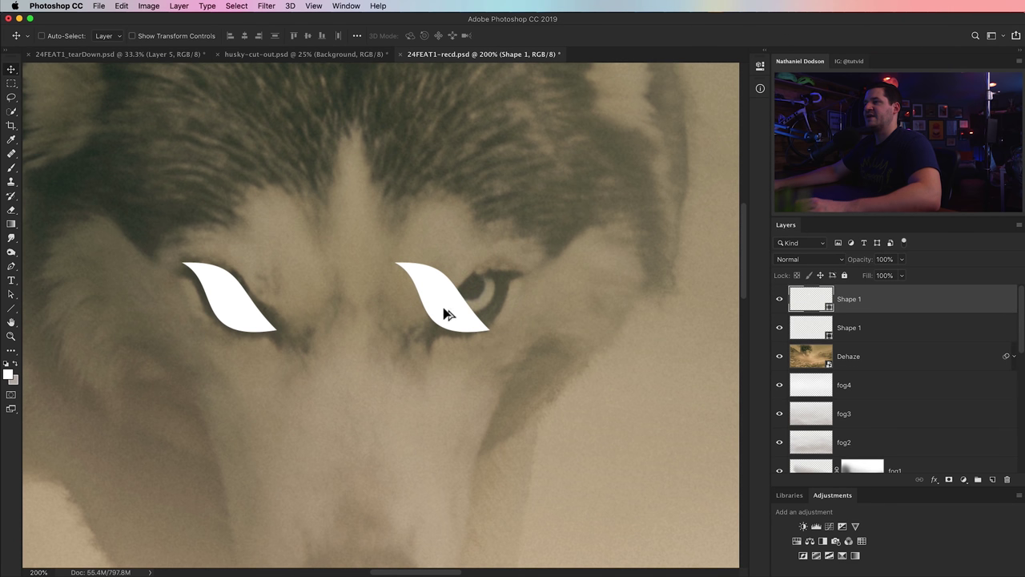
key(super+t)
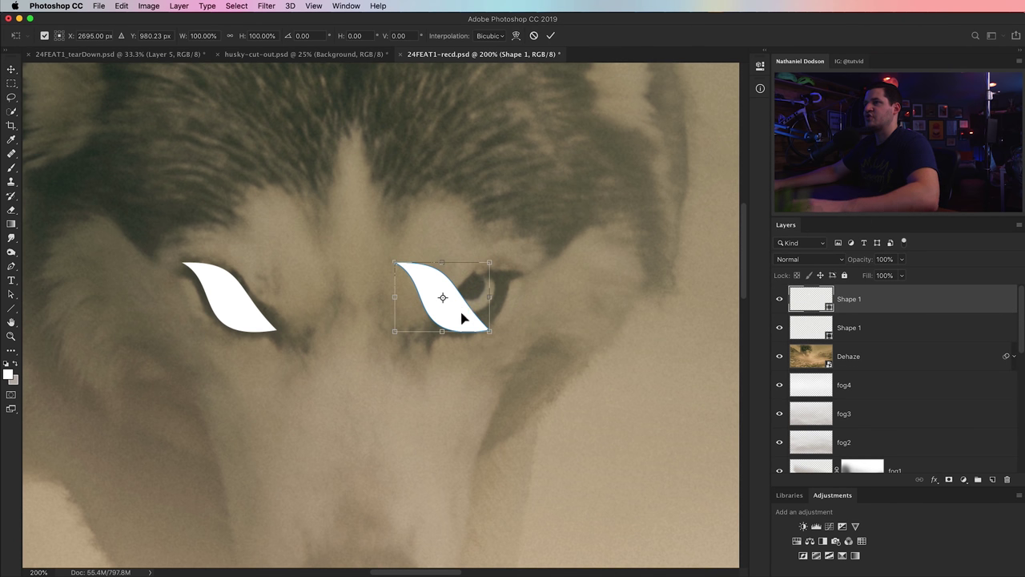
right_click(461, 308)
click(489, 440)
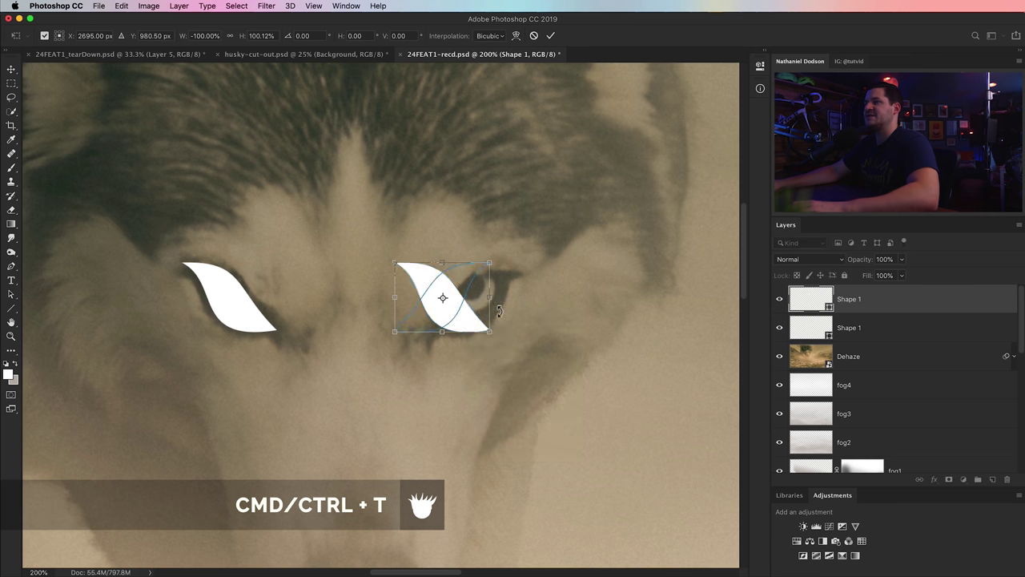
Fit the flipped shape over the other eye, scaling it to about 98% width and 90% height
drag(445, 303, 482, 318)
drag(526, 263, 520, 273)
drag(435, 305, 430, 304)
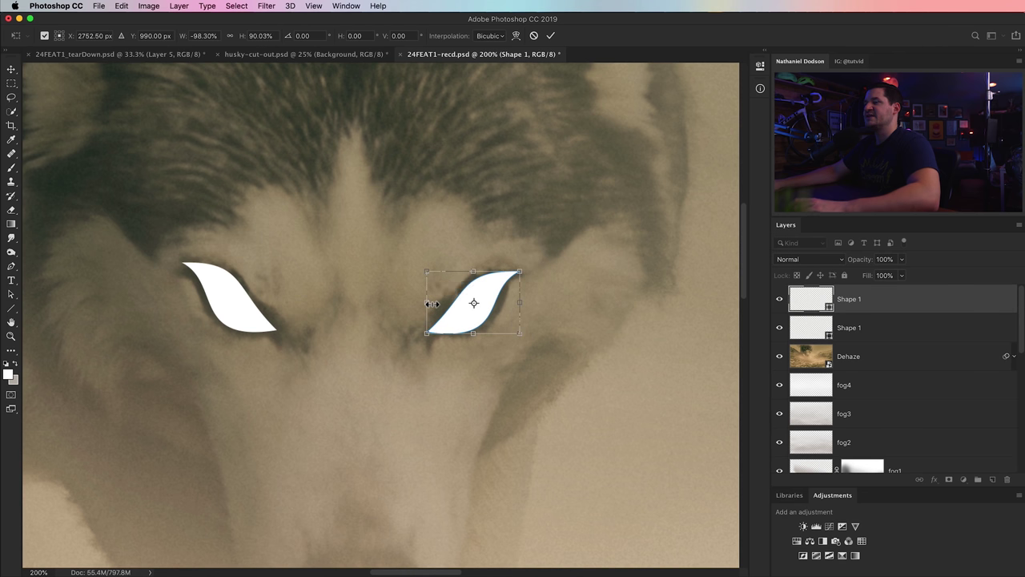
key(Return)
Merge the two Shape 1 eye layers into one layer
scroll(473, 378, left, 3)
scroll(472, 378, up, 1)
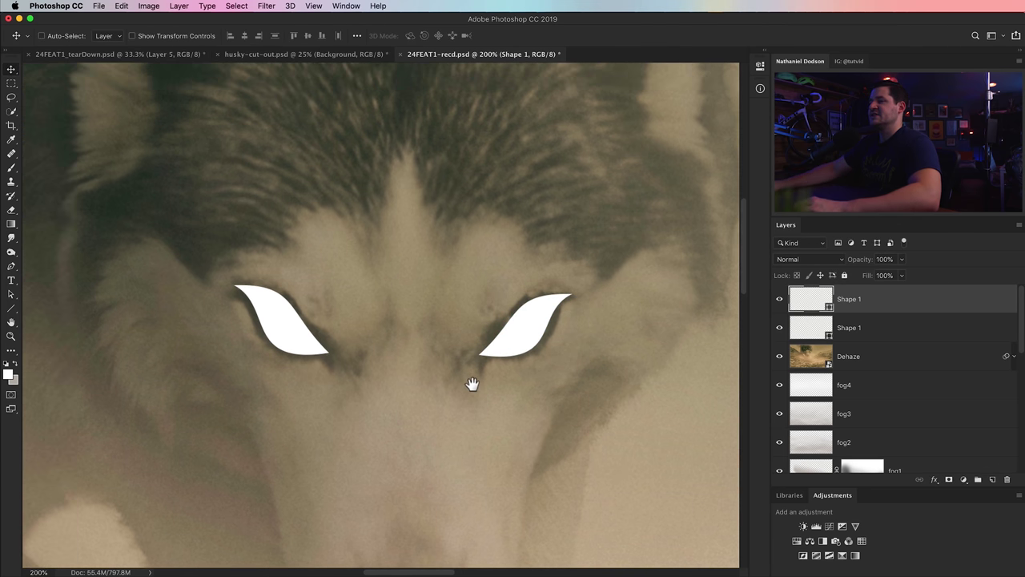
shift+click(879, 328)
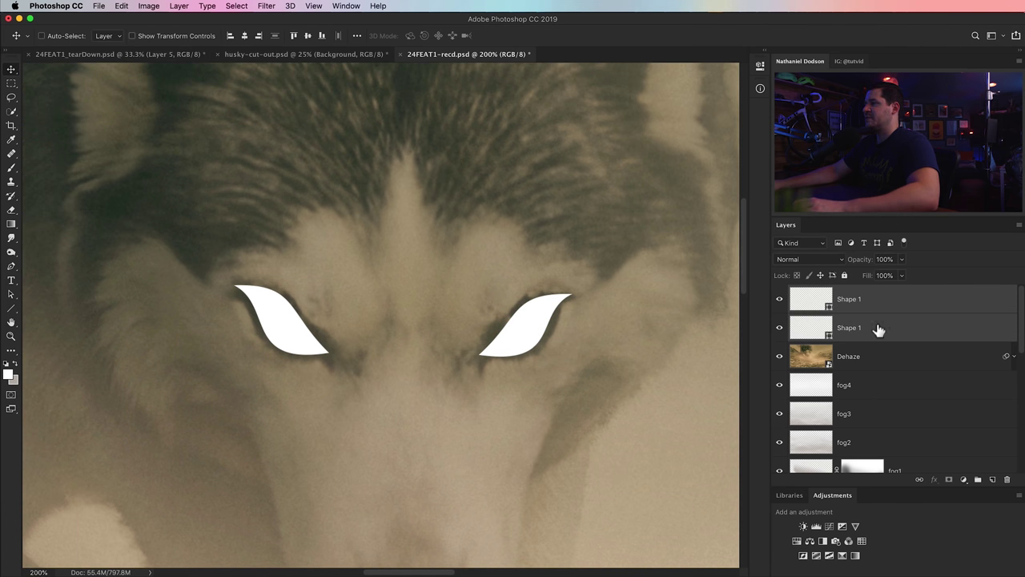
key(ctrl+e)
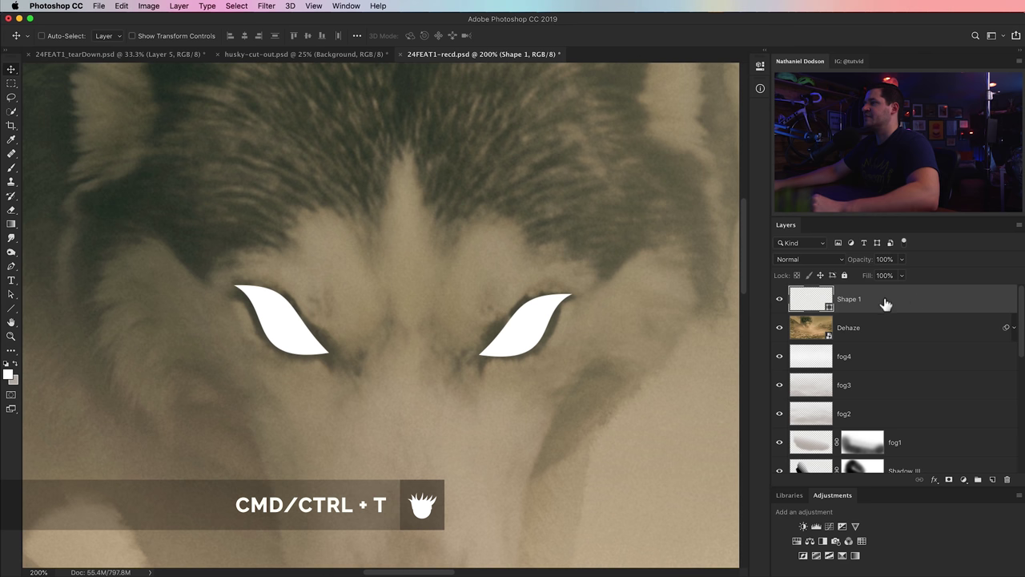
Convert the merged eye shape layer to a smart object and rename it Eyes
right_click(885, 304)
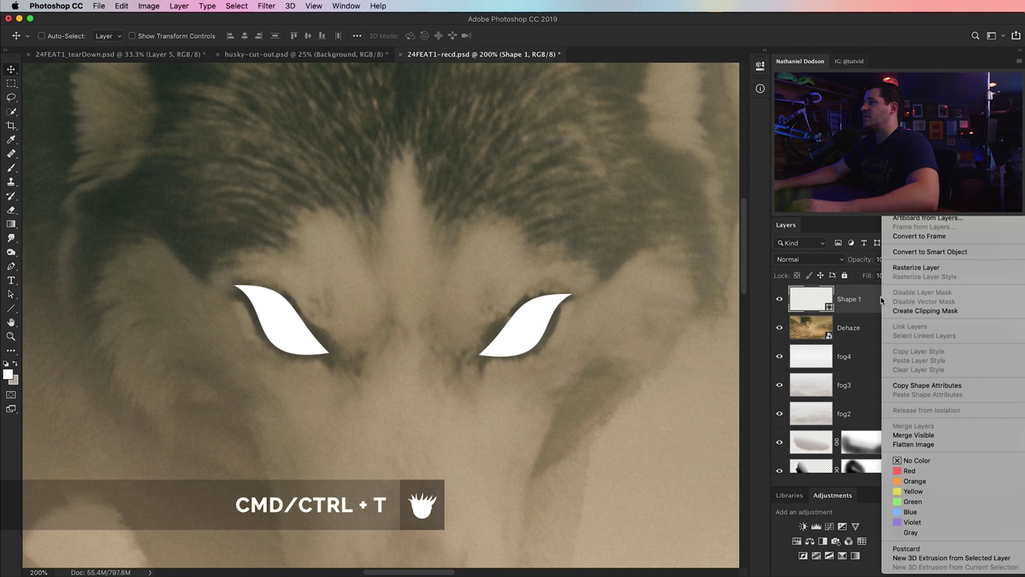
click(927, 252)
double_click(851, 300)
text(Eyes)
key(Return)
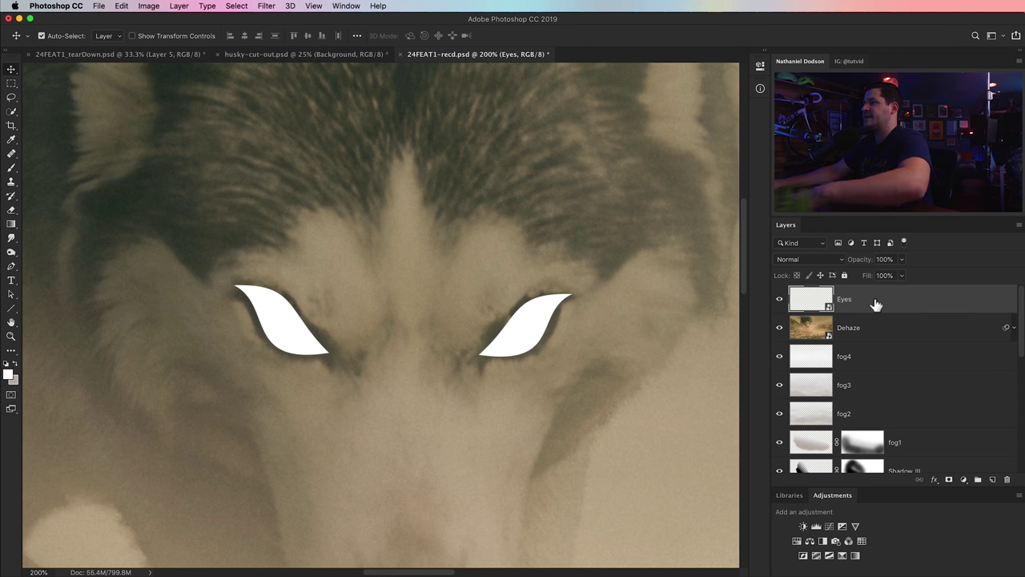
Duplicate the Eyes layer and hide the lower copy
key(super+j)
click(779, 328)
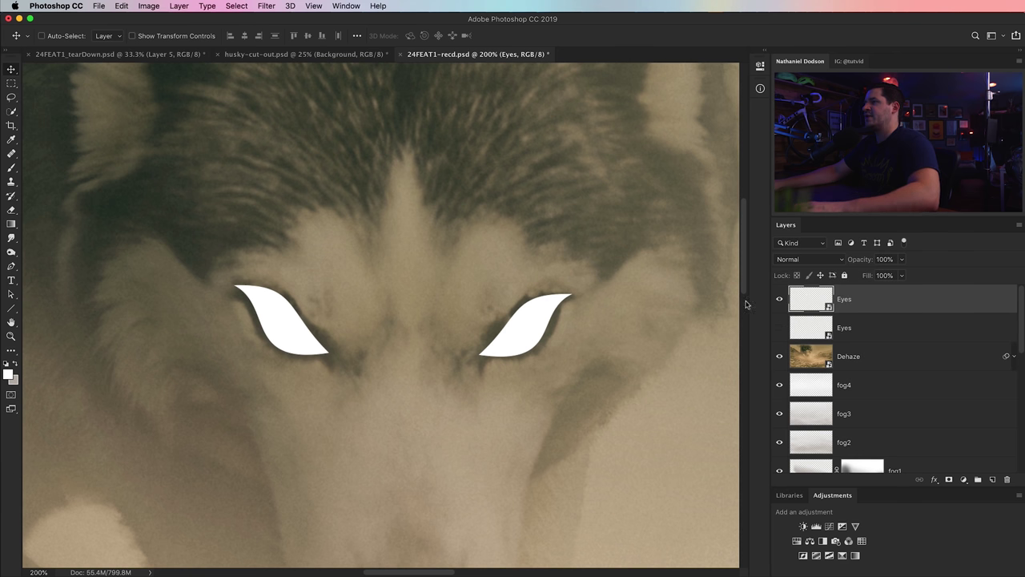
Apply a Gaussian Blur with a 5-pixel radius twice to the upper Eyes layer as smart filters
click(237, 6)
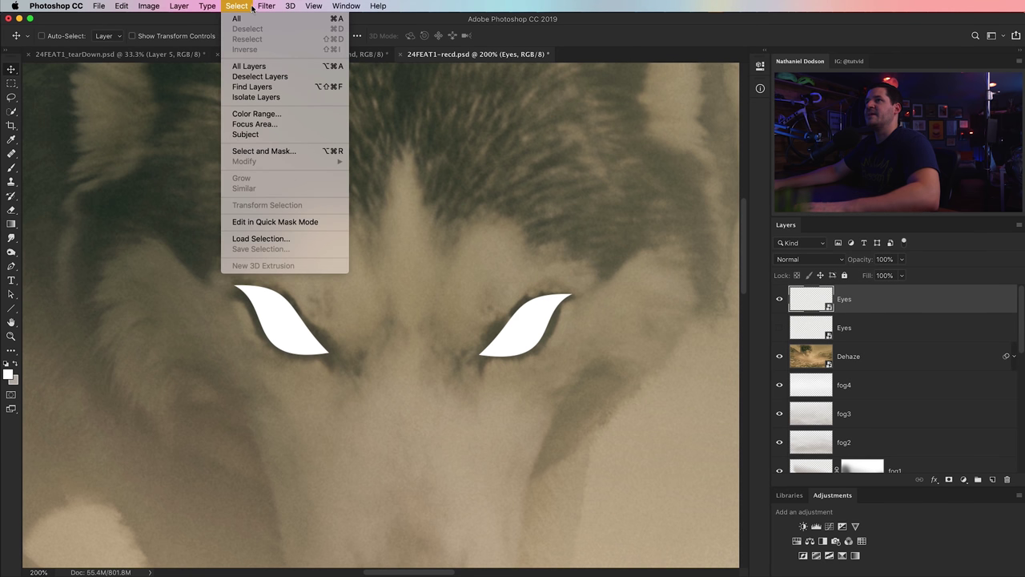
mouse_move(267, 6)
mouse_move(306, 134)
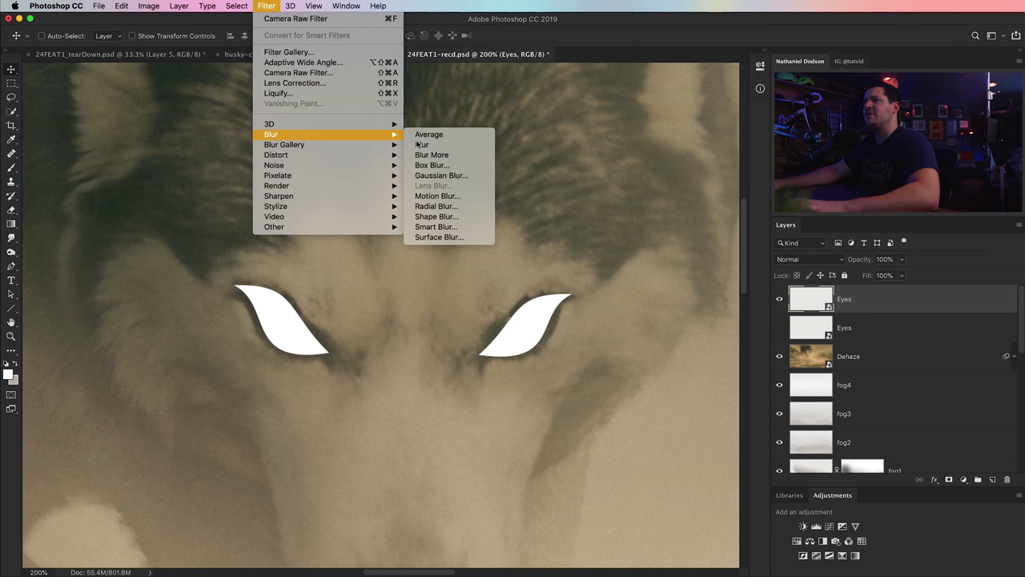
click(442, 175)
text(5)
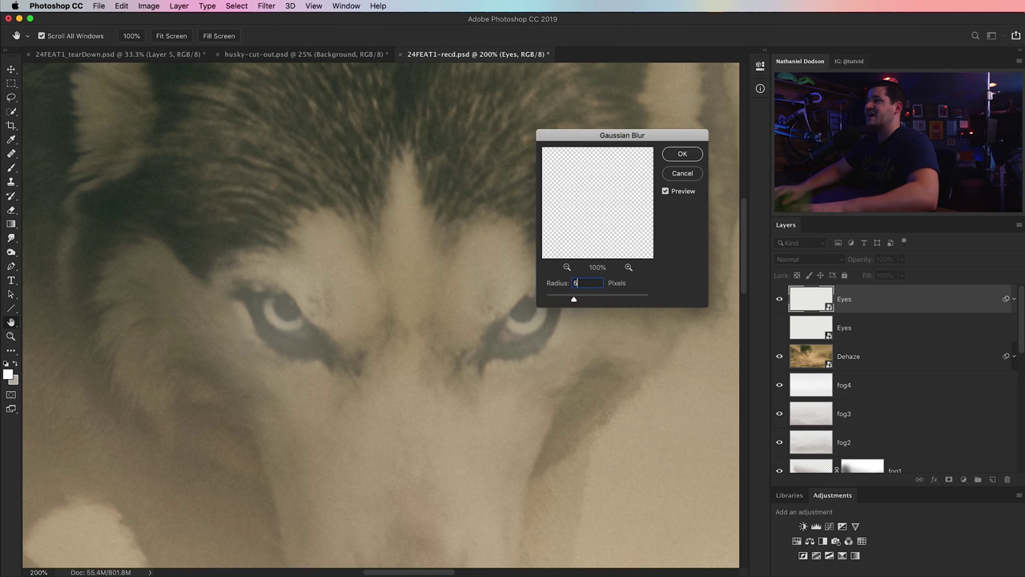
key(Return)
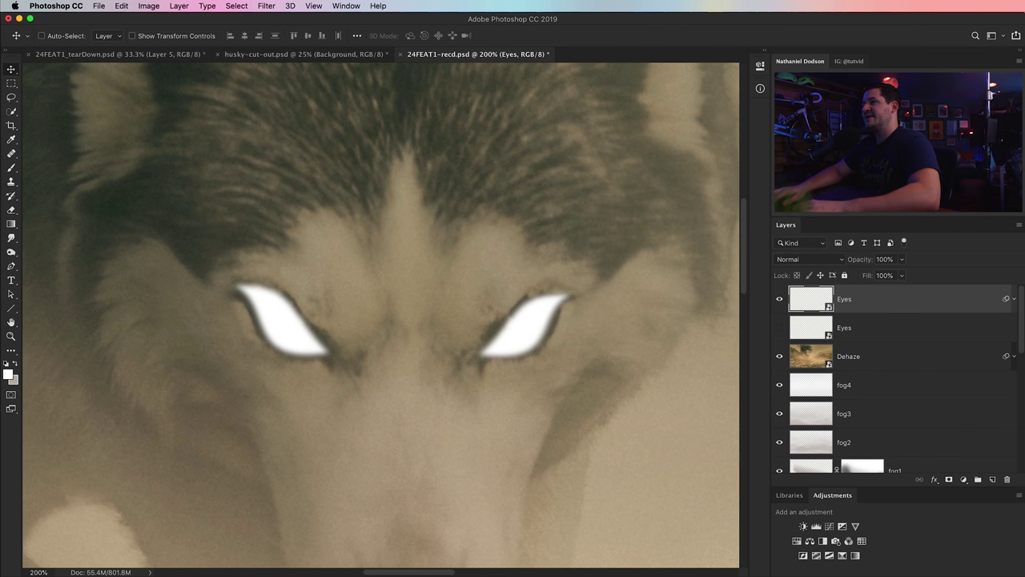
key(super+alt+f)
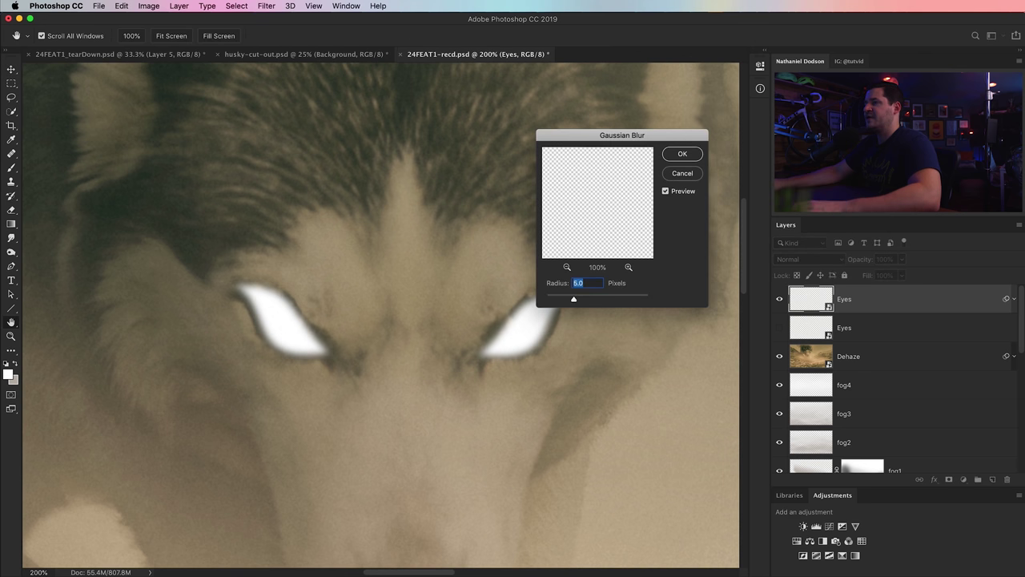
click(682, 155)
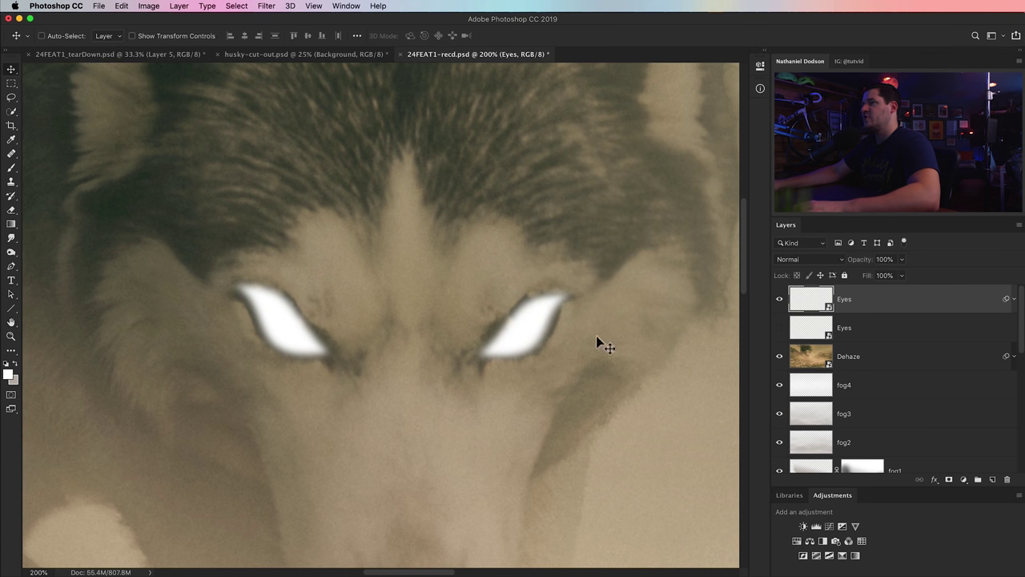
Show the lower, unblurred Eyes layer and make one duplicate of the blurred Eyes layer
click(781, 328)
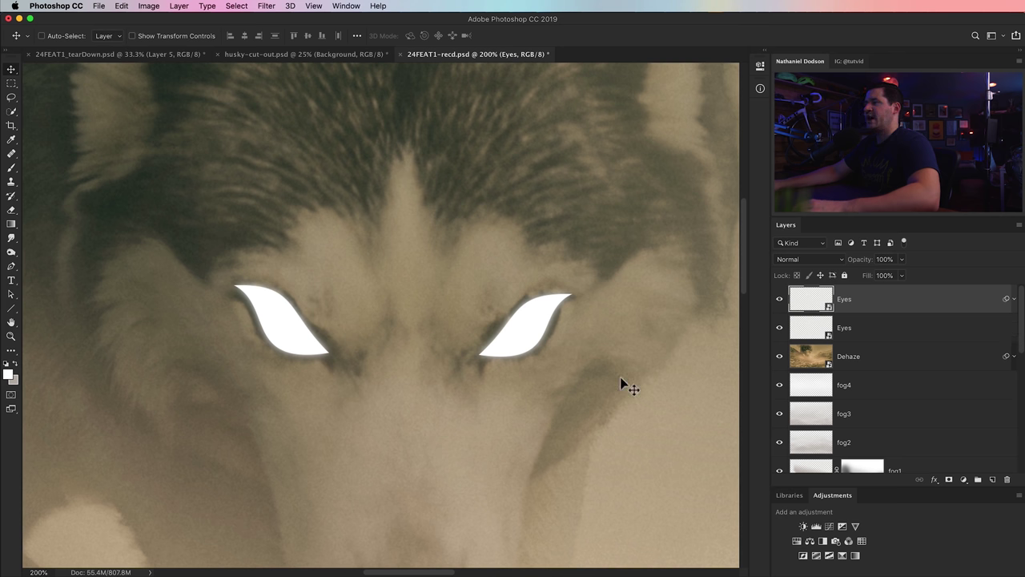
key(super)
key(super+j)
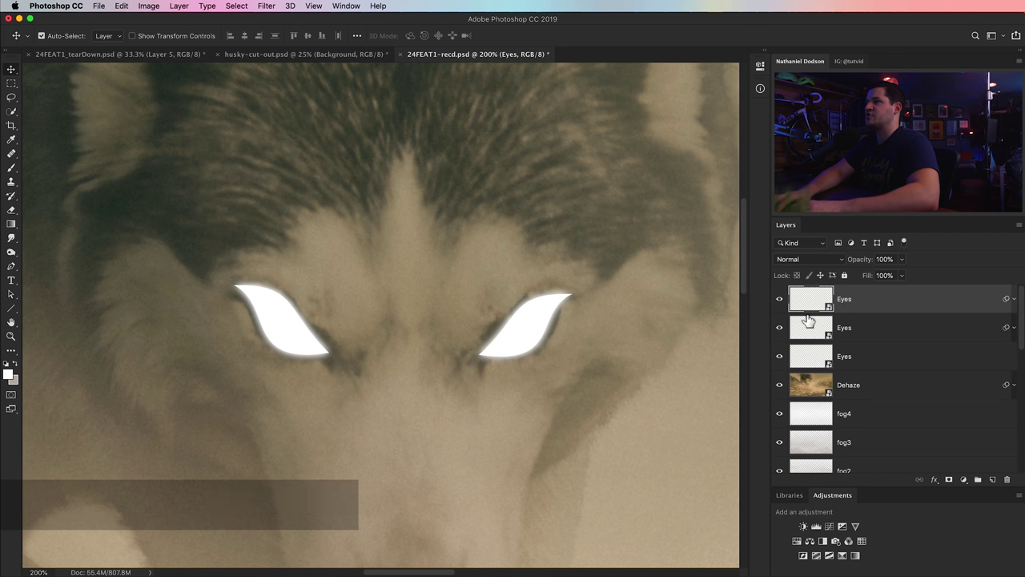
key(super+j)
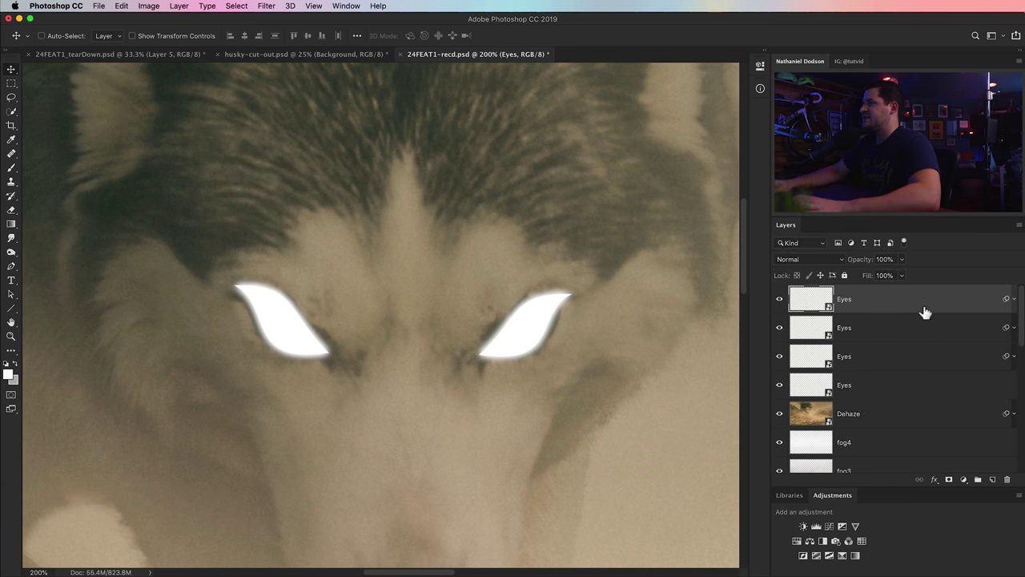
key(super+z)
Set both Gaussian Blur smart filters on the topmost Eyes layer to a 15-pixel radius
click(1013, 302)
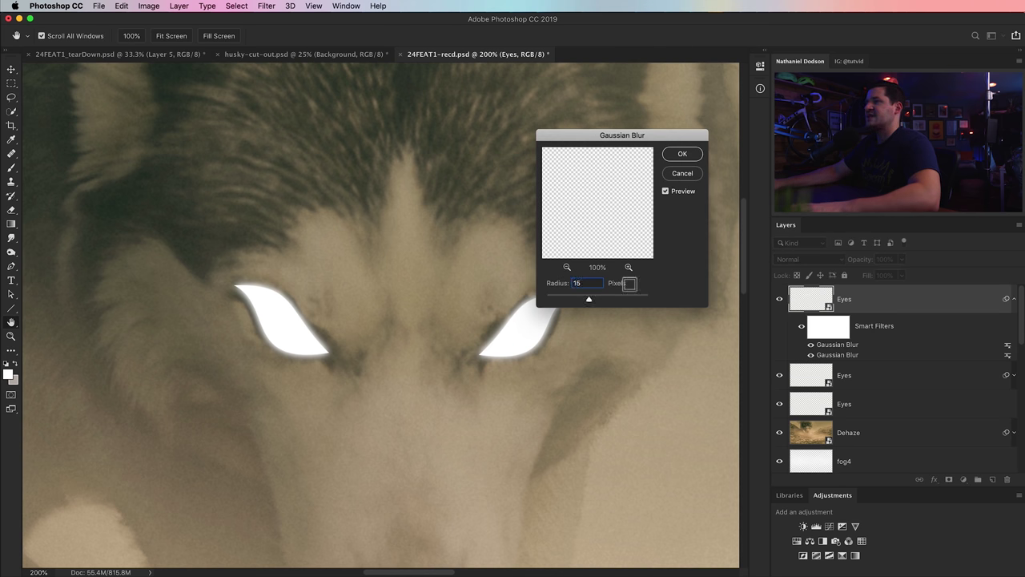
key(Return)
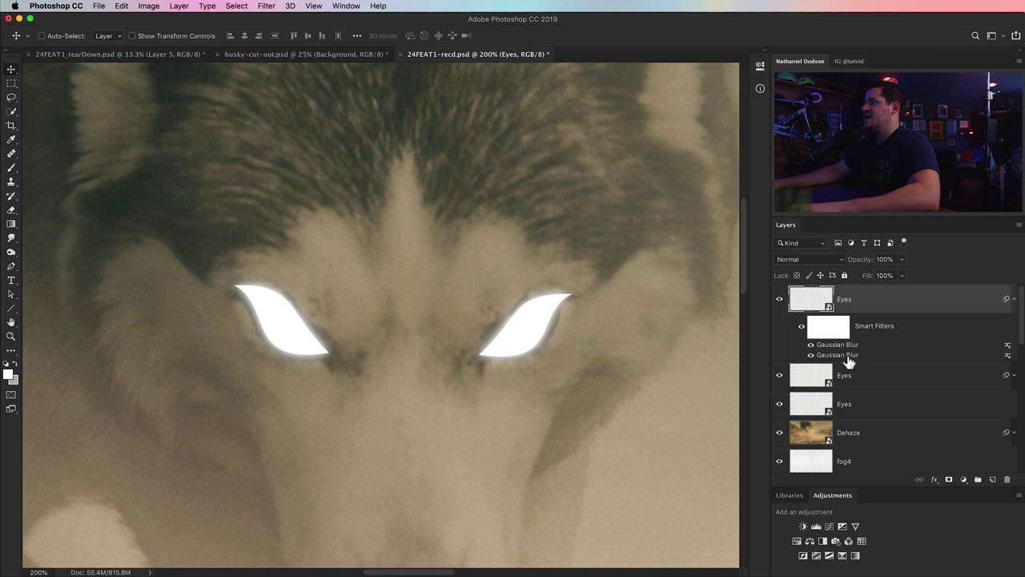
double_click(845, 357)
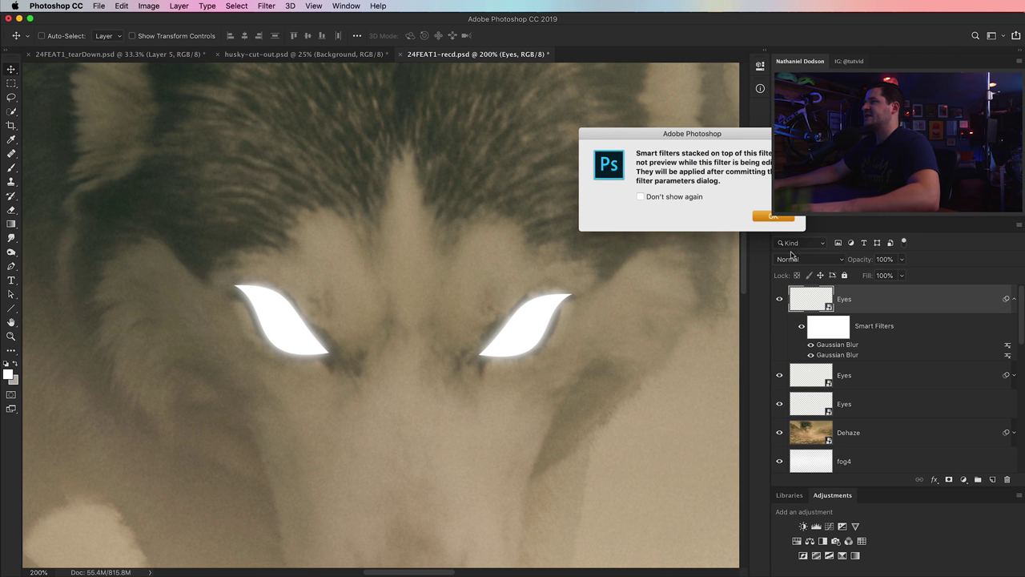
key(Return)
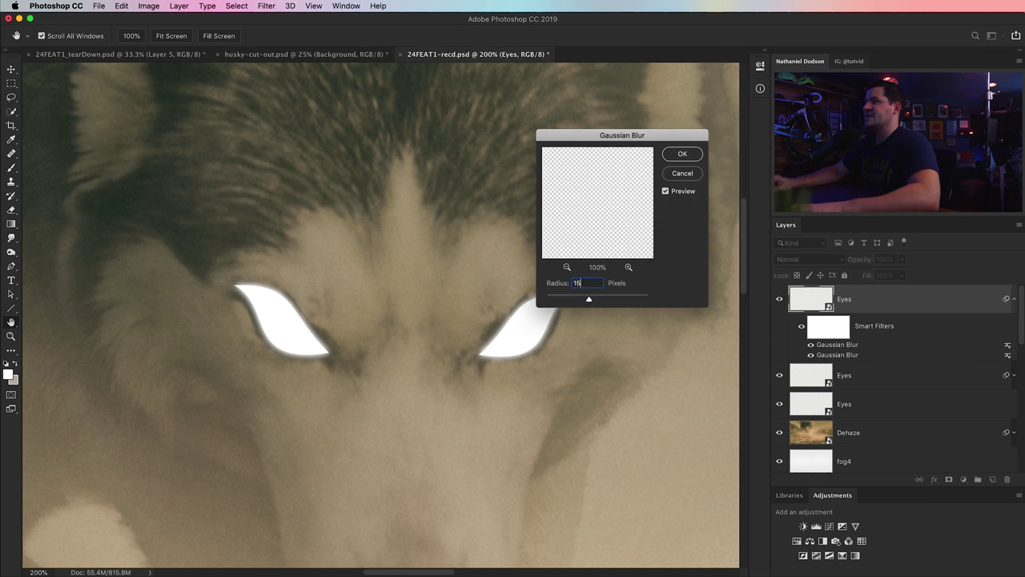
key(Return)
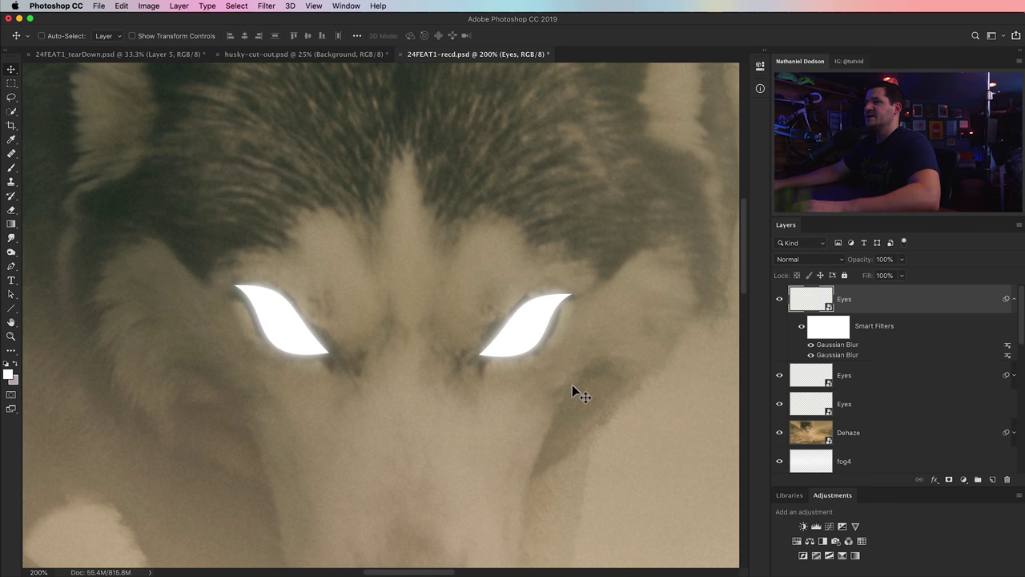
Rename the topmost Eyes layer to Eyes15pxblur and the blurred layer beneath it to Eyes5pxblur
click(1014, 299)
double_click(845, 299)
key(Right)
text(15pxblur)
key(Return)
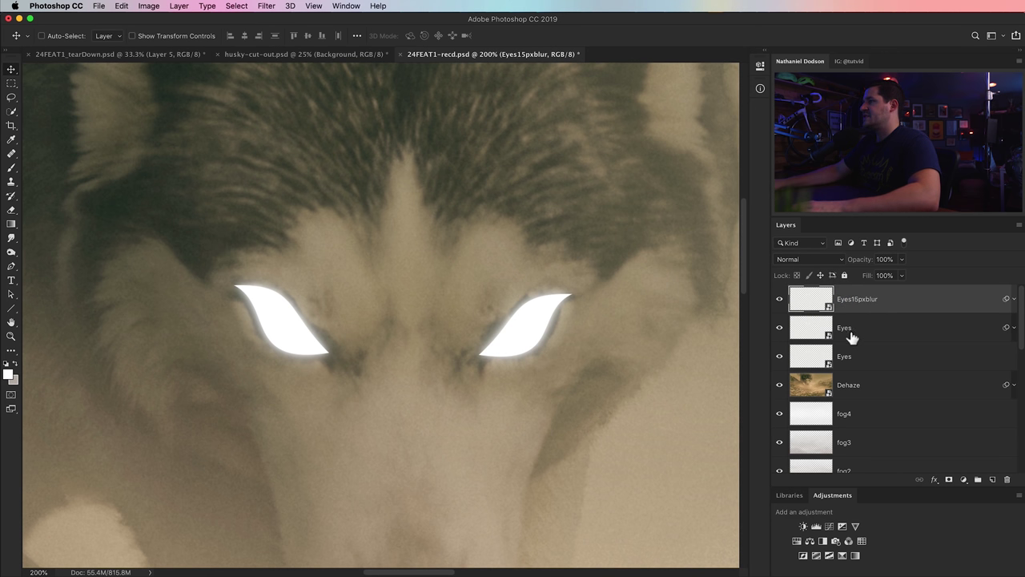
double_click(845, 328)
key(Right)
text(5pxblur)
key(Return)
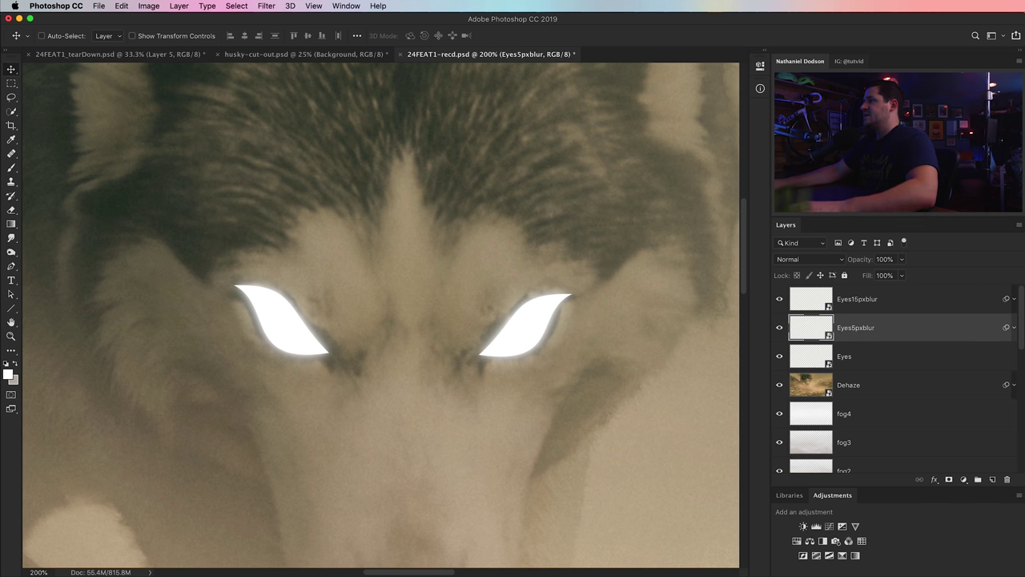
Add one duplicate of the Eyes15pxblur layer to strengthen the white glow
click(891, 309)
key(super+j)
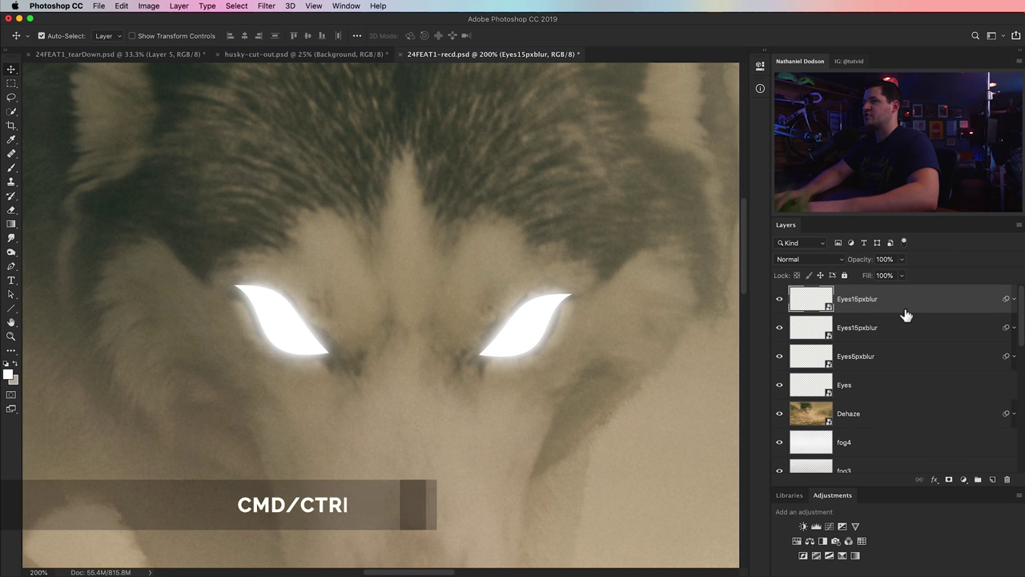
key(super+j)
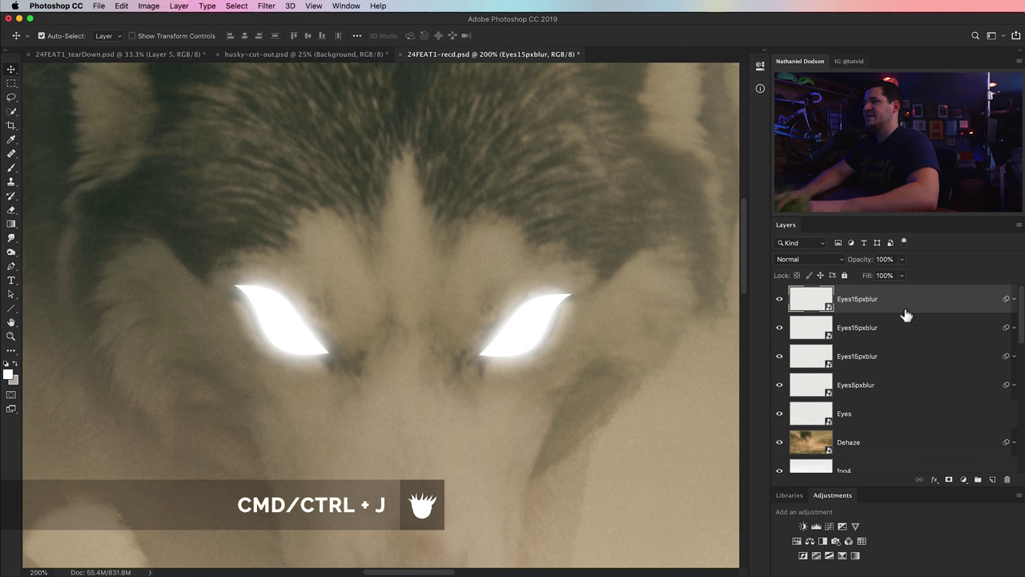
key(super+z)
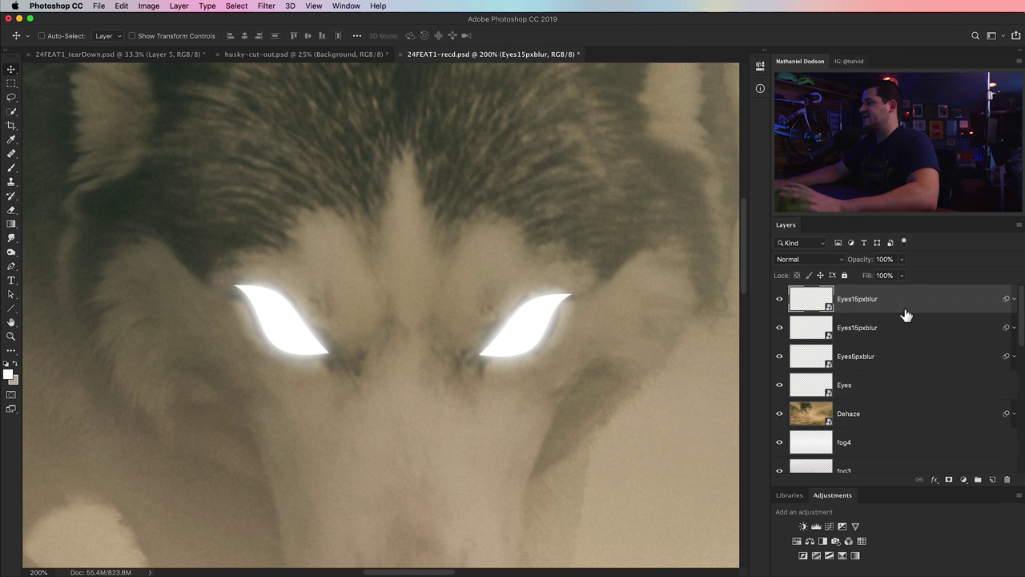
Lower the fill of the unblurred Eyes layer to 50%
click(908, 388)
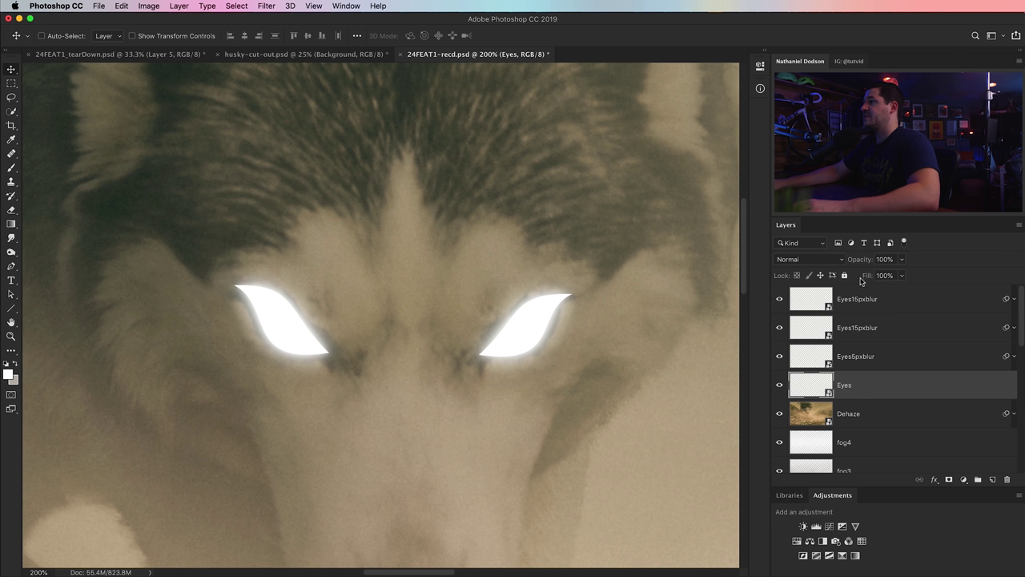
drag(870, 285, 851, 282)
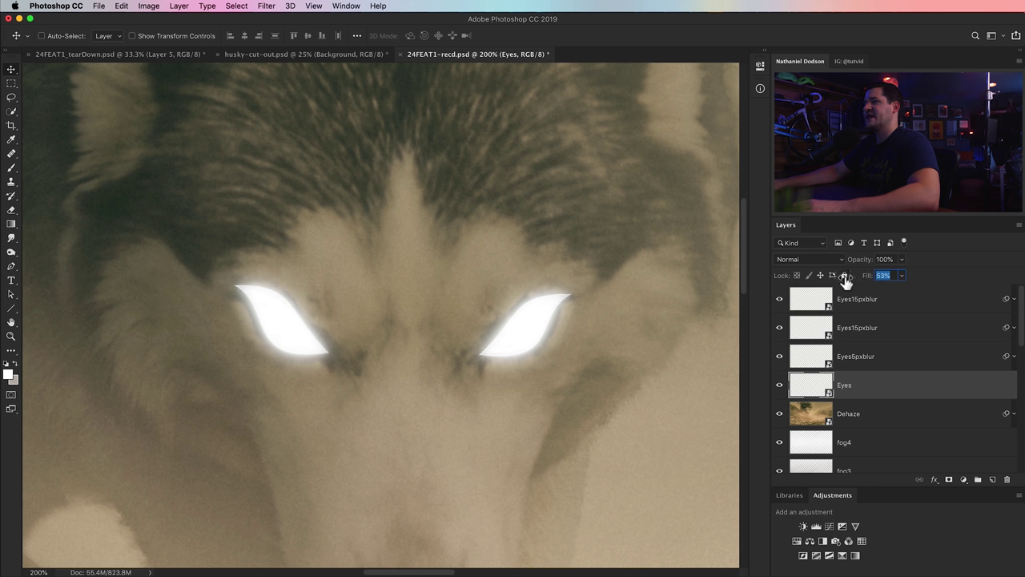
drag(844, 280, 841, 276)
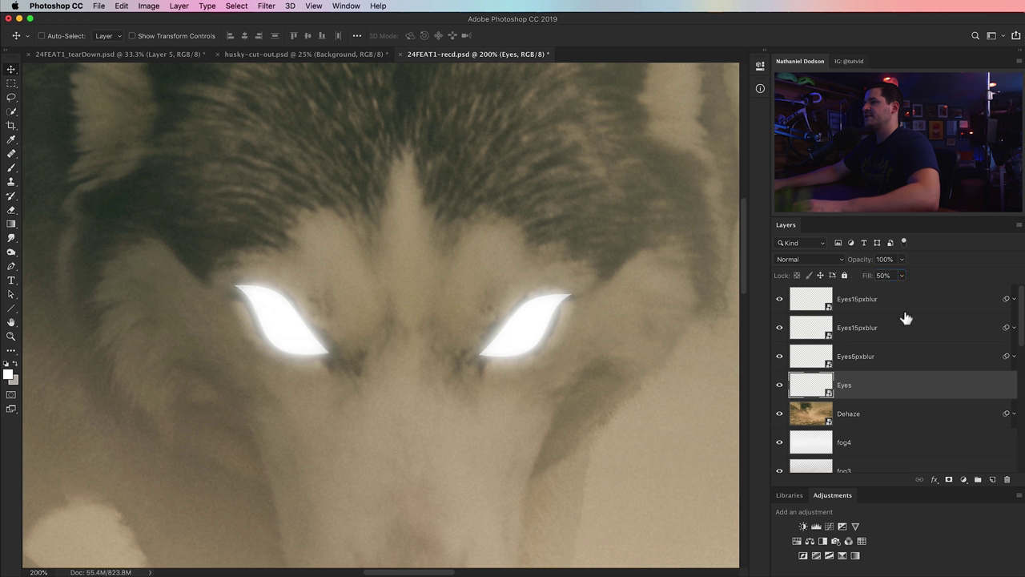
Give the Eyes layer a green Outer Glow in #b9ffa4, Normal blending, 100% opacity, 4% spread and 150 px size
double_click(889, 392)
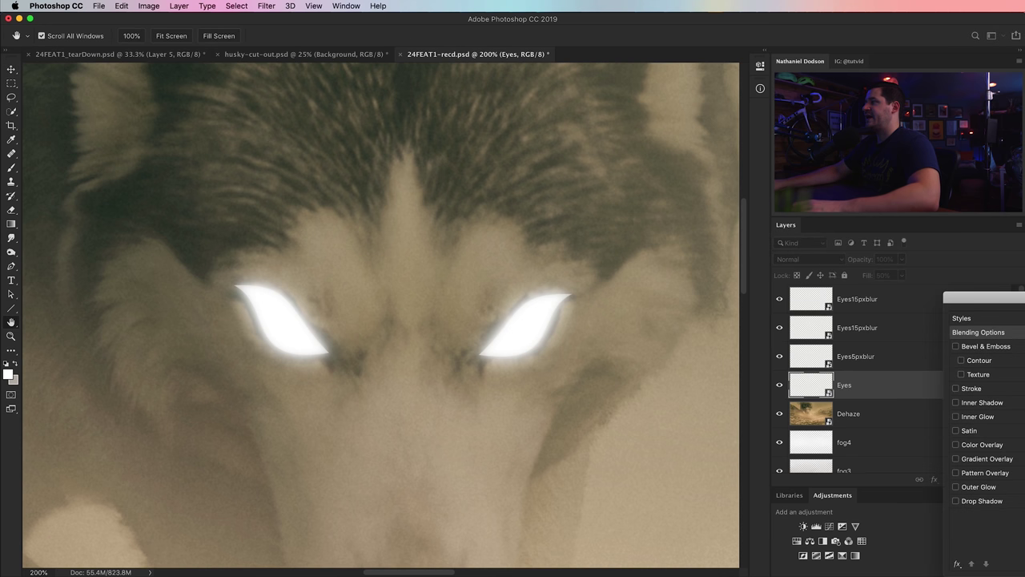
drag(1001, 298, 241, 282)
drag(492, 201, 549, 70)
drag(367, 283, 374, 271)
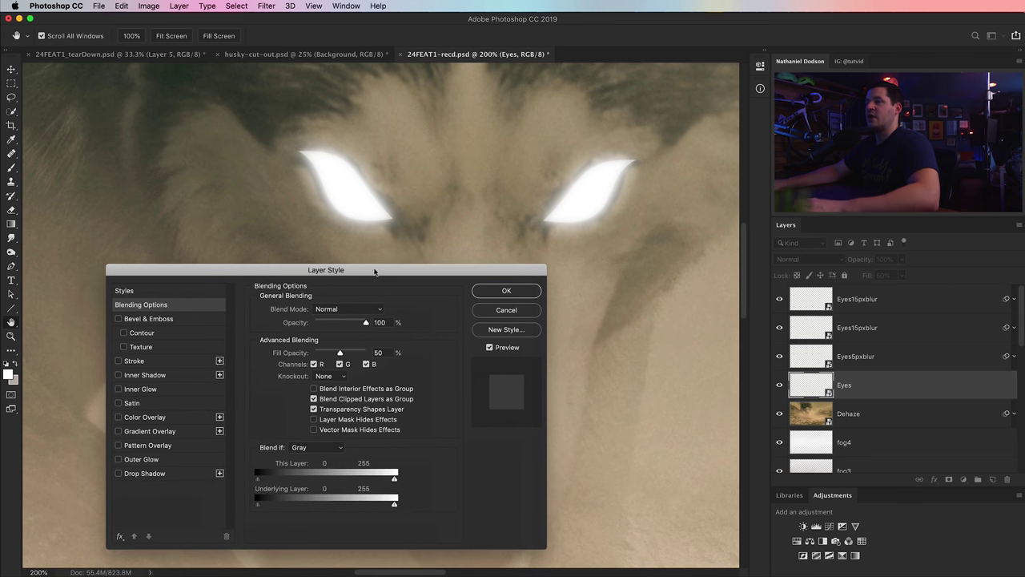
click(118, 459)
click(143, 459)
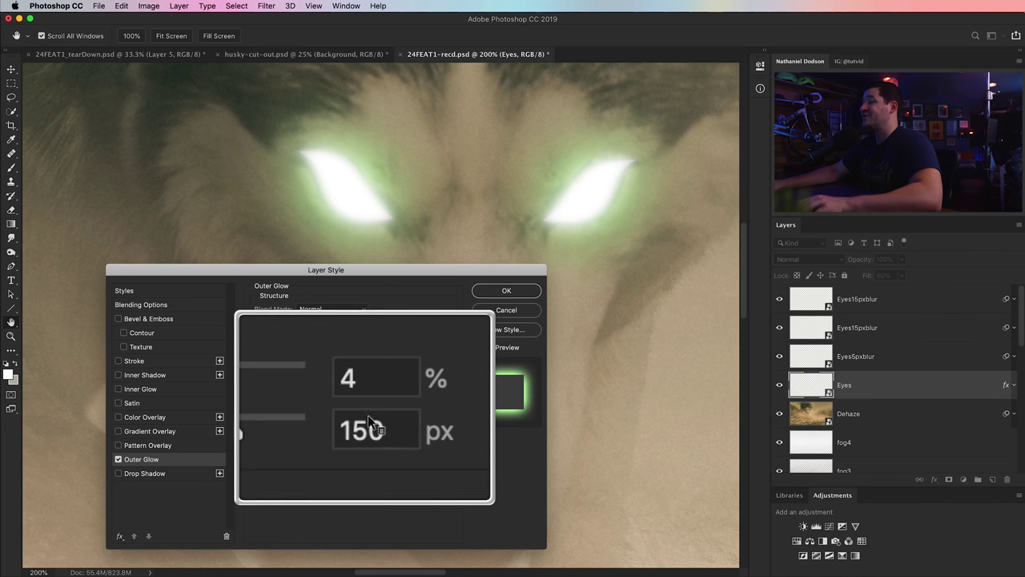
click(284, 352)
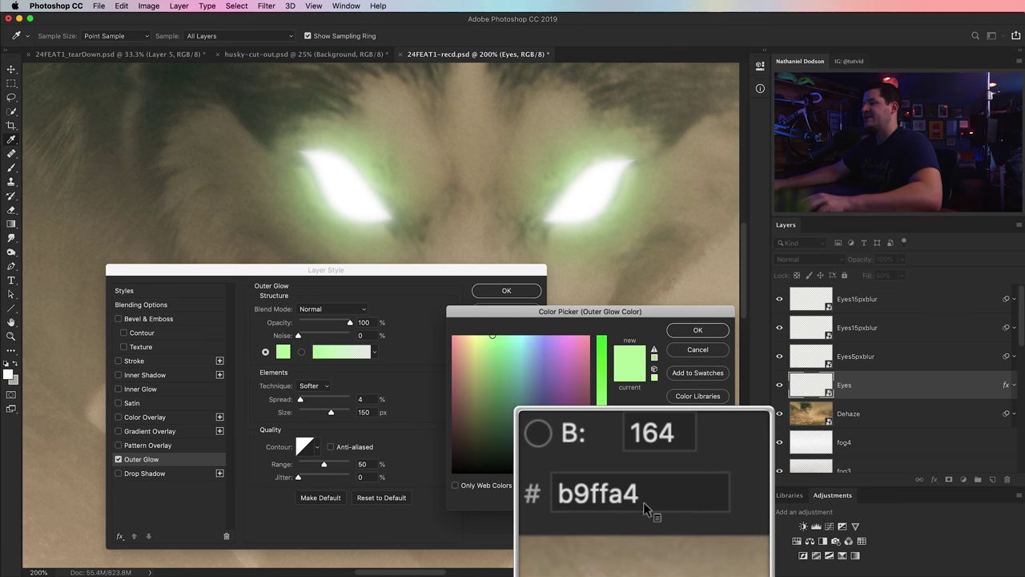
click(697, 331)
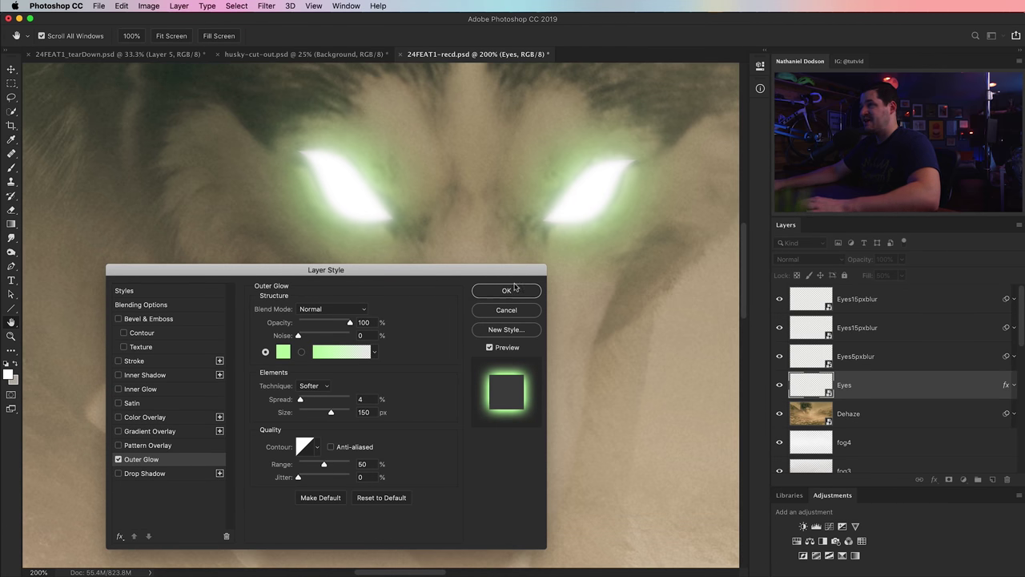
drag(342, 271, 370, 273)
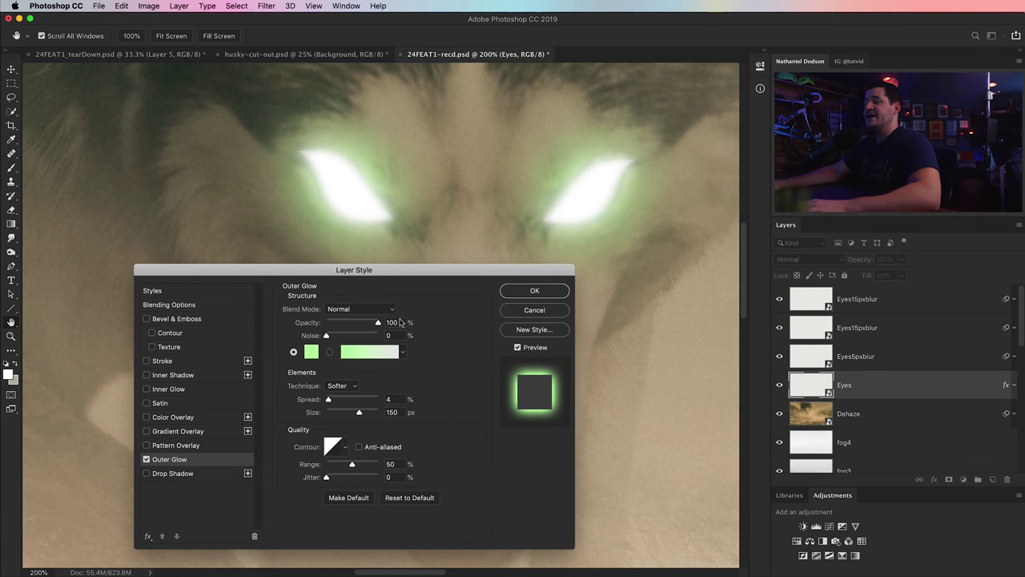
click(541, 293)
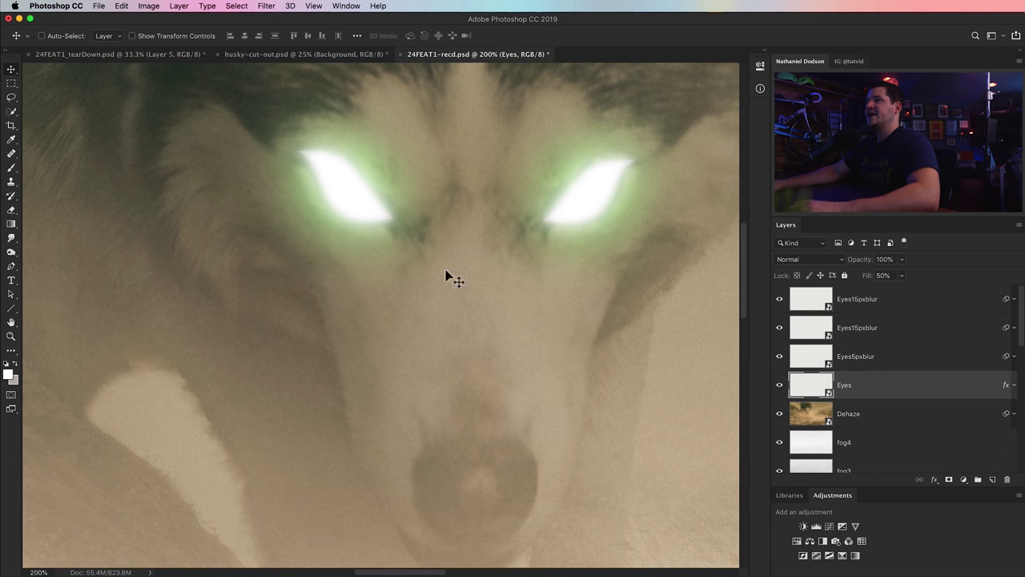
Examine the glowing green eyes against the whole husky and sheep composite
scroll(555, 236, up, 2)
key(super+minus)
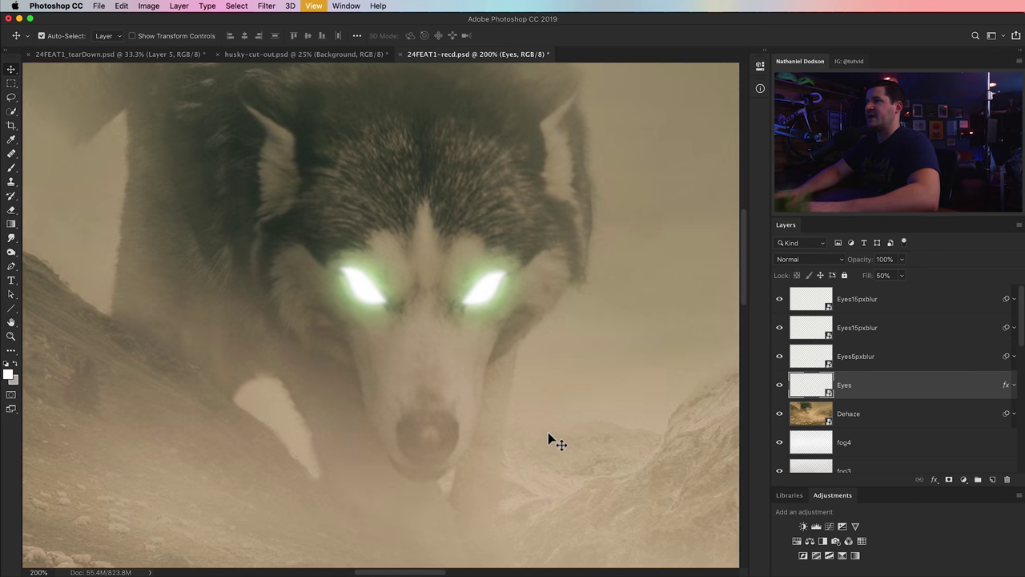
key(super+minus)
key(super+minus)
key(super+minus)
key(super+minus)
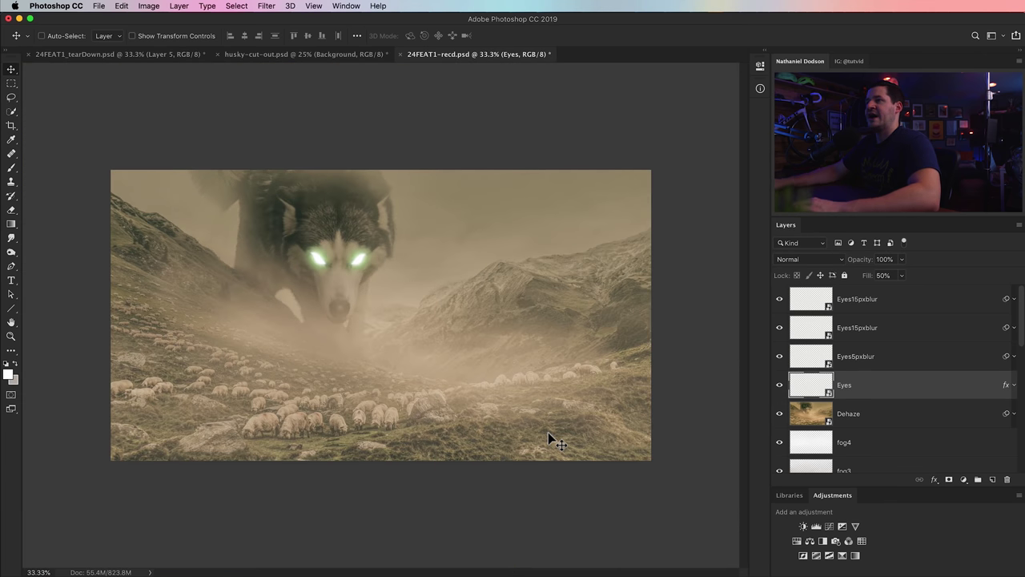
key(z)
click(378, 282)
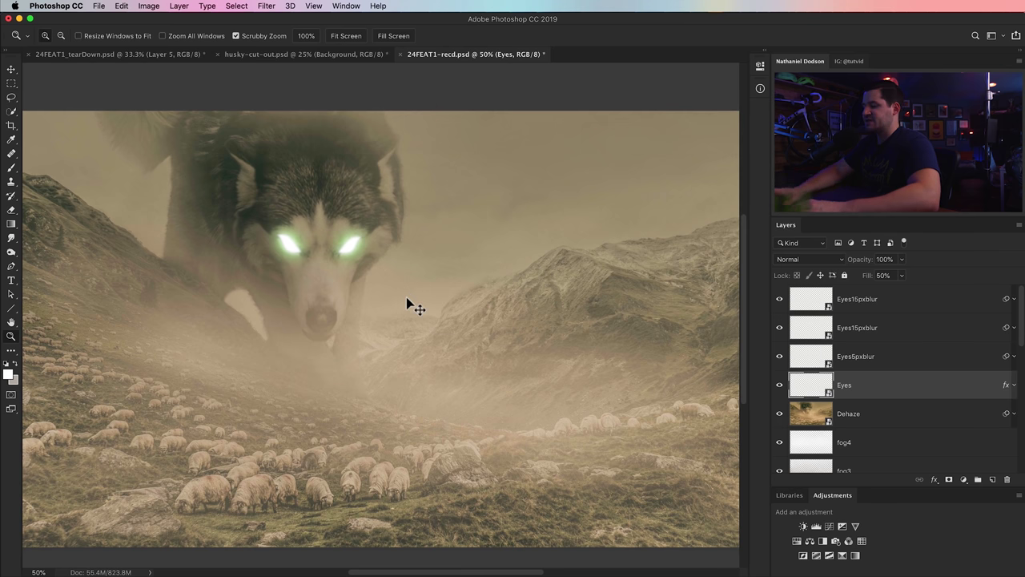
key(super+minus)
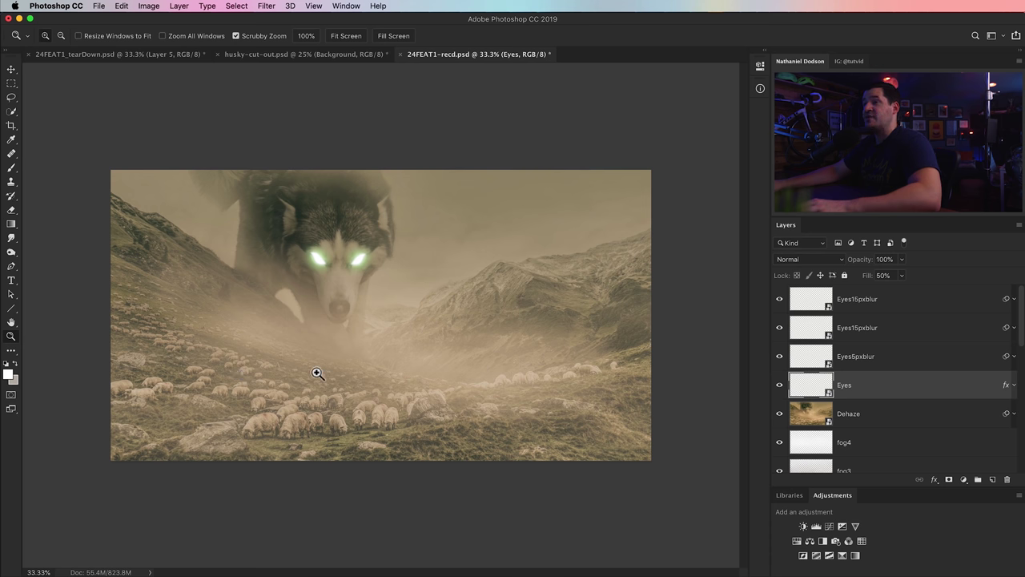
Create a new empty layer above the top Eyes15pxblur layer and name it GreenGround
click(843, 304)
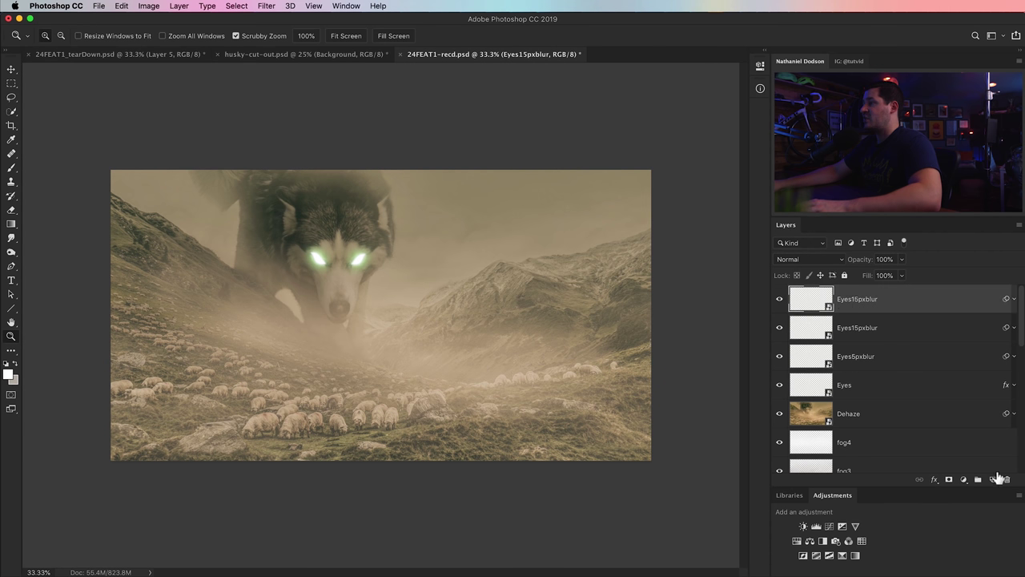
click(992, 479)
double_click(847, 299)
text(GreenGround)
key(Return)
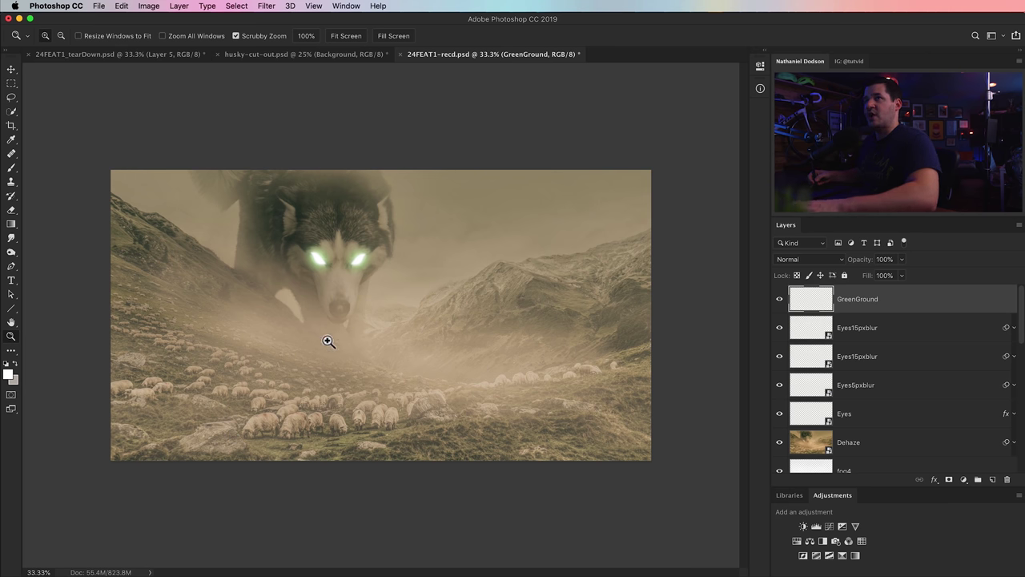
Set up a soft round brush at 33 px with 0% hardness for painting on the GreenGround layer
key(b)
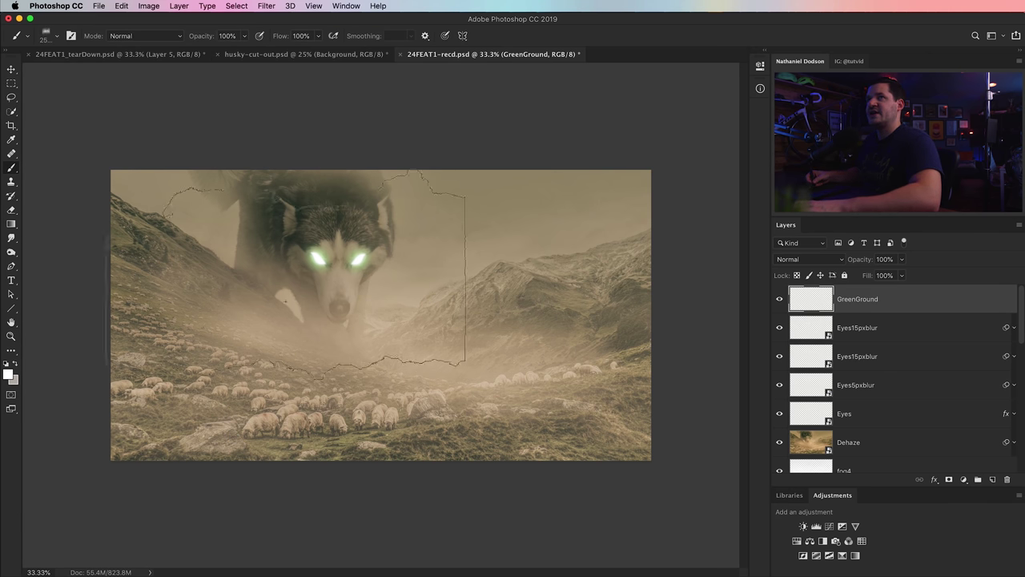
click(58, 36)
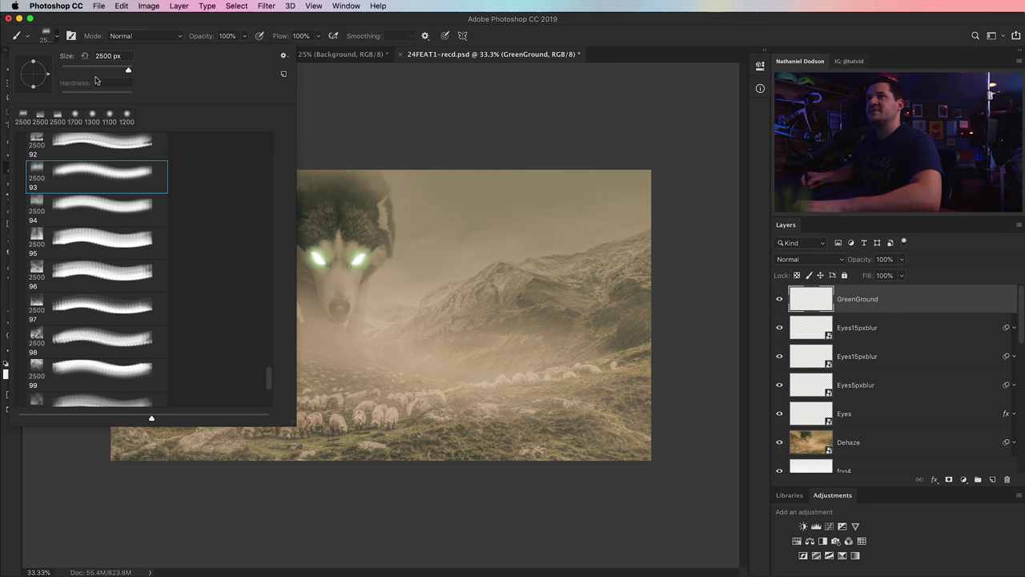
click(127, 114)
drag(112, 70, 71, 70)
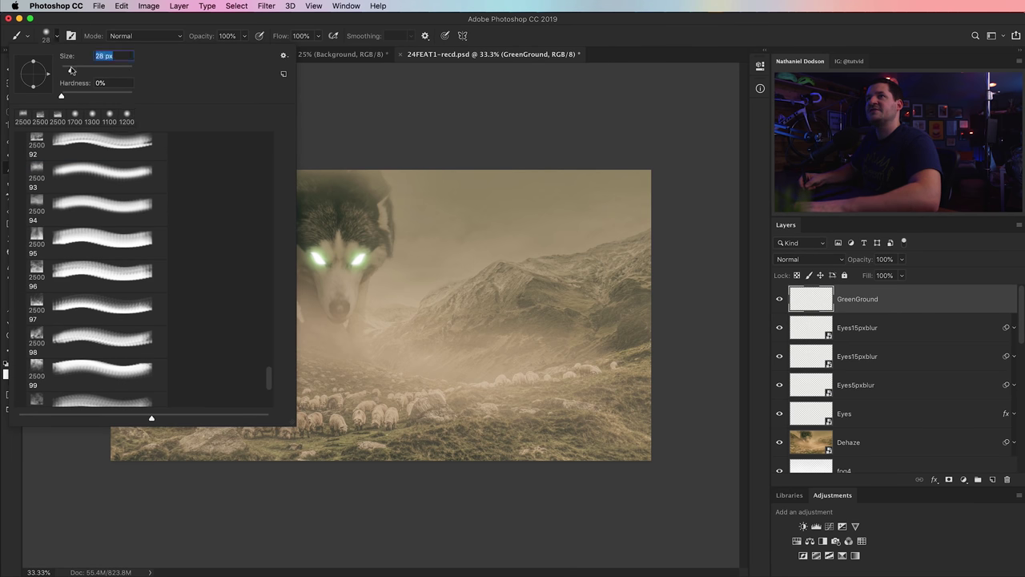
key(Return)
Sample pale green from the eye glow and scribble two widening zigzags across the sheep and ground below the husky's head
mouse_move(389, 343)
mouse_down()
mouse_move(441, 339)
mouse_move(513, 400)
mouse_up()
key(super+z)
alt+click(329, 255)
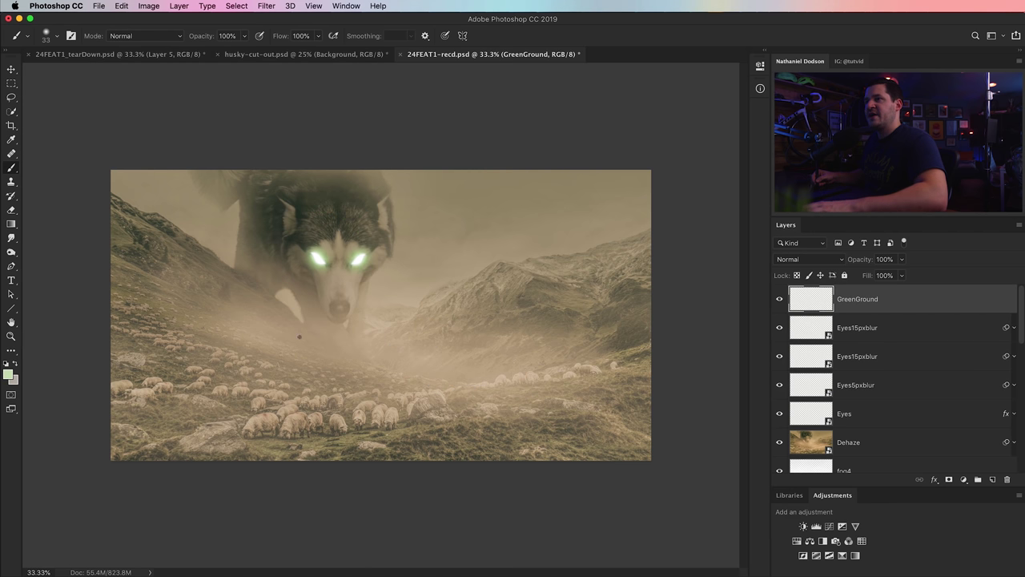
drag(294, 348, 210, 402)
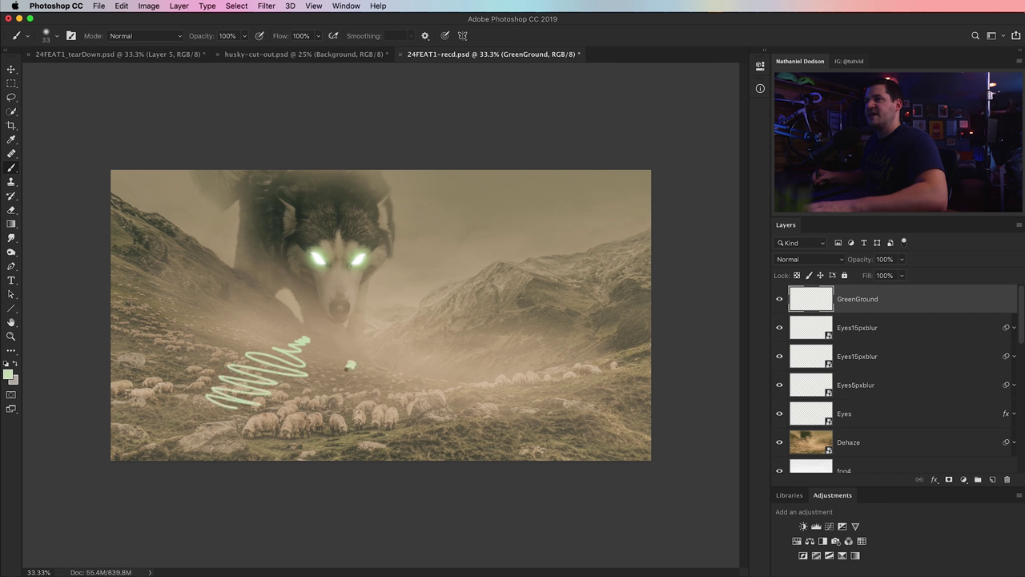
mouse_move(350, 366)
mouse_down()
mouse_move(364, 387)
mouse_move(303, 412)
mouse_move(376, 437)
mouse_up()
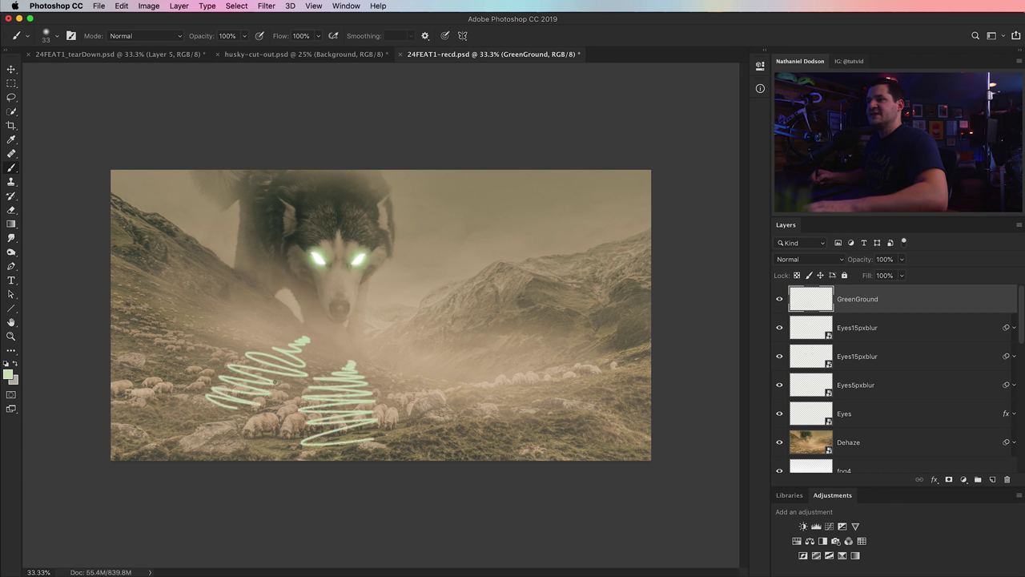
Set the GreenGround layer to Screen blending and soften its scribbles with a 15 px Gaussian Blur
click(837, 260)
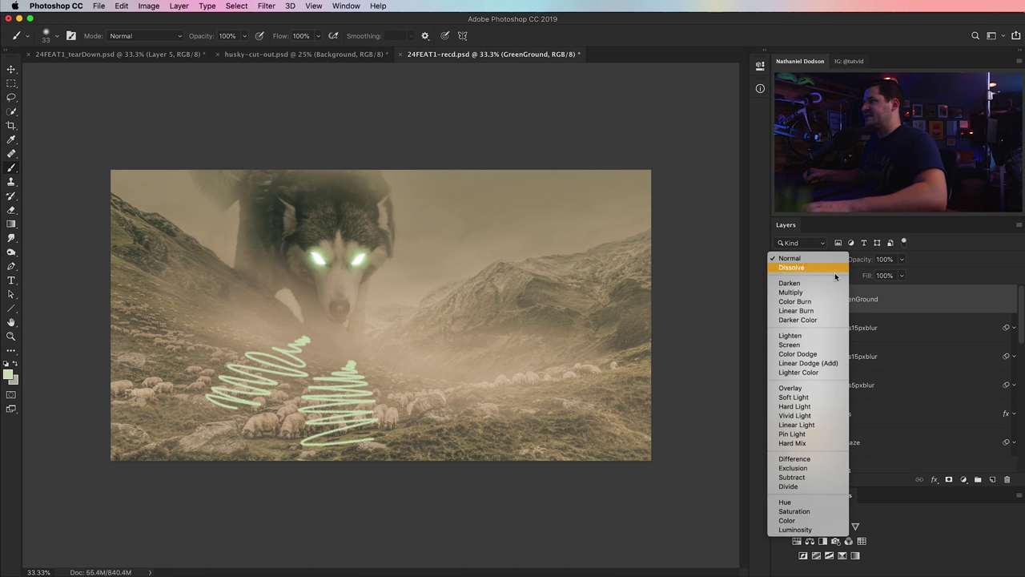
click(817, 346)
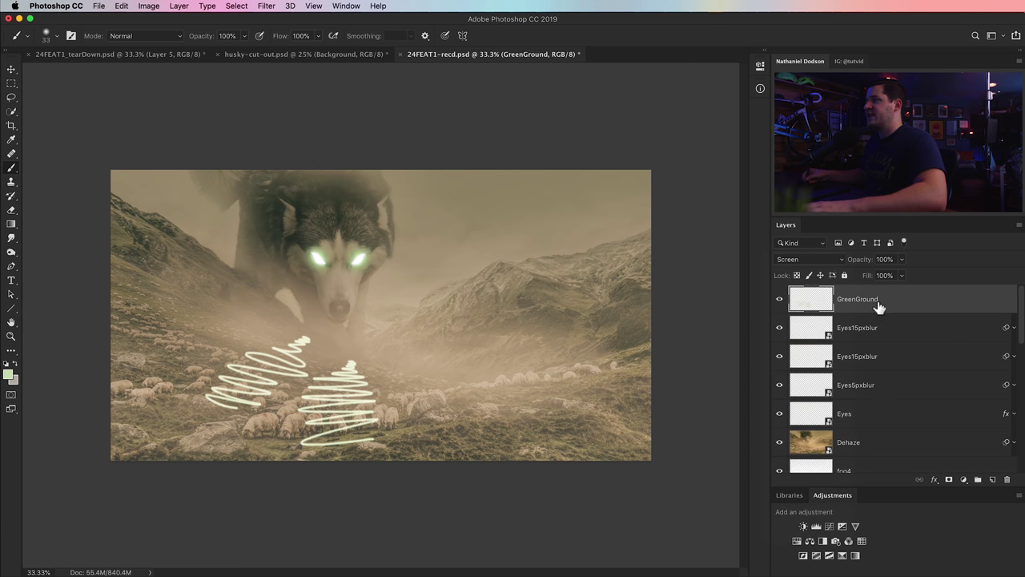
click(260, 8)
mouse_move(356, 136)
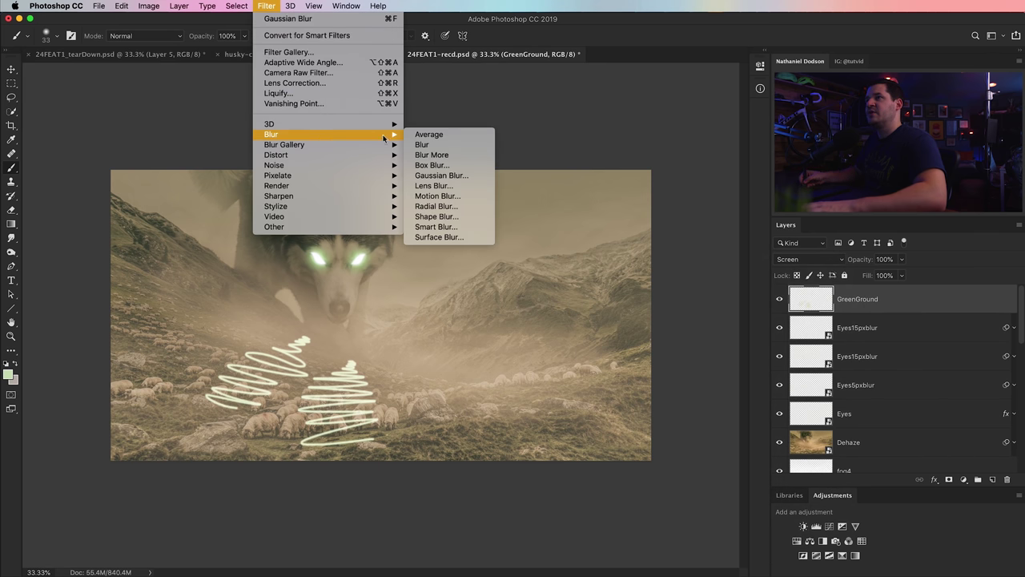
click(444, 180)
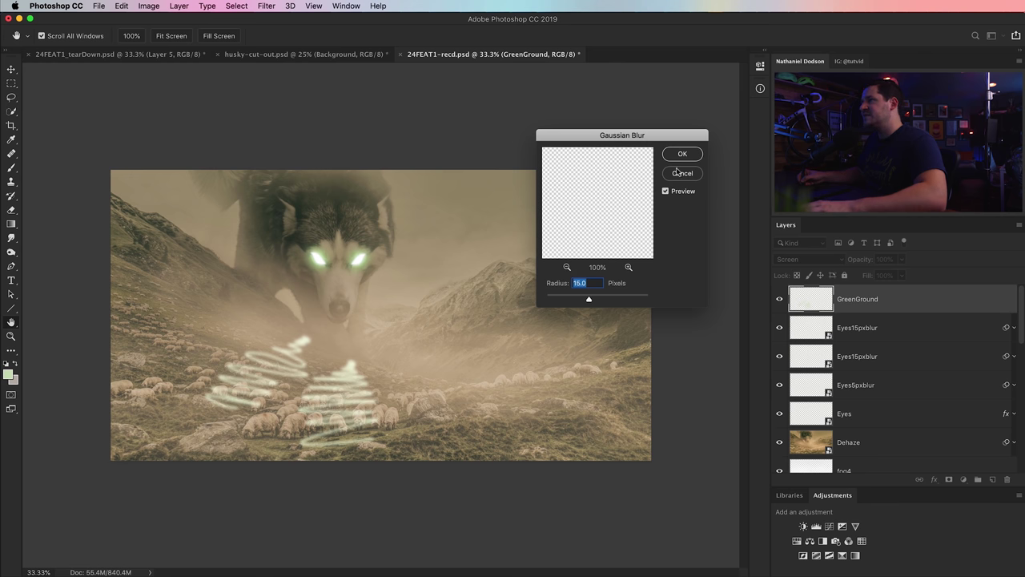
key(Return)
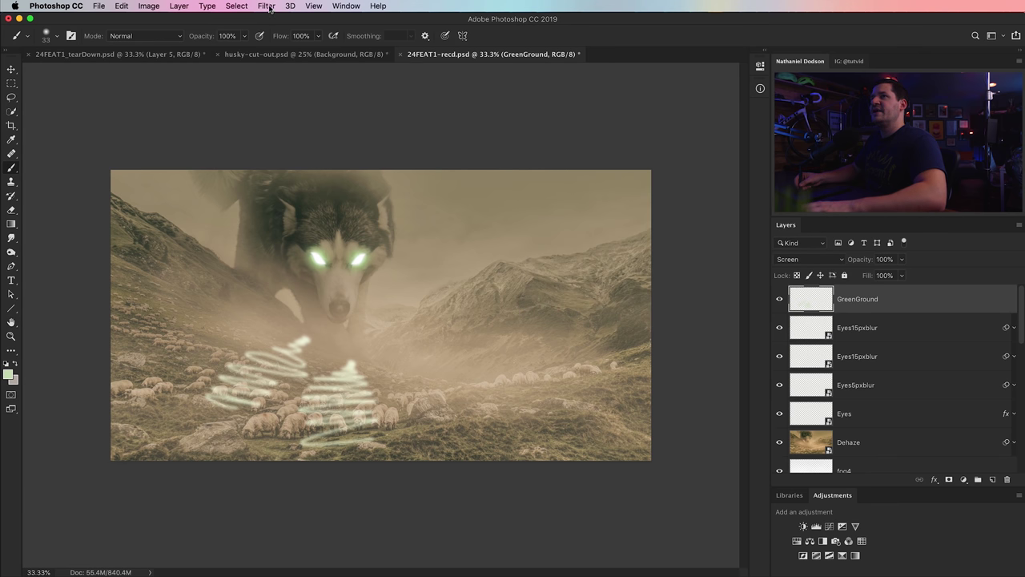
Apply a Motion Blur to the green ground scribbles and nudge the layer slightly upward over the sheep
click(265, 6)
mouse_move(342, 139)
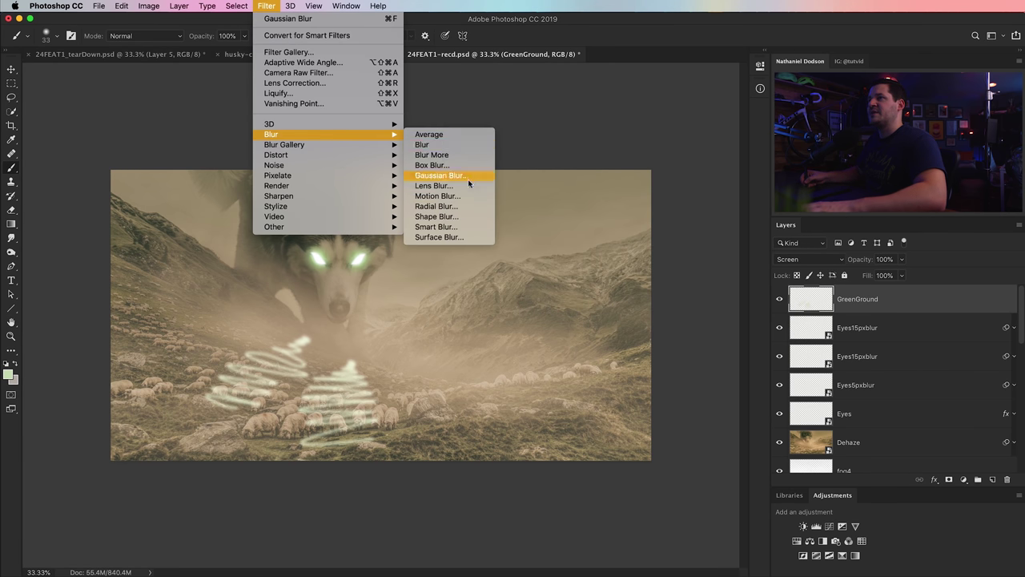
click(453, 196)
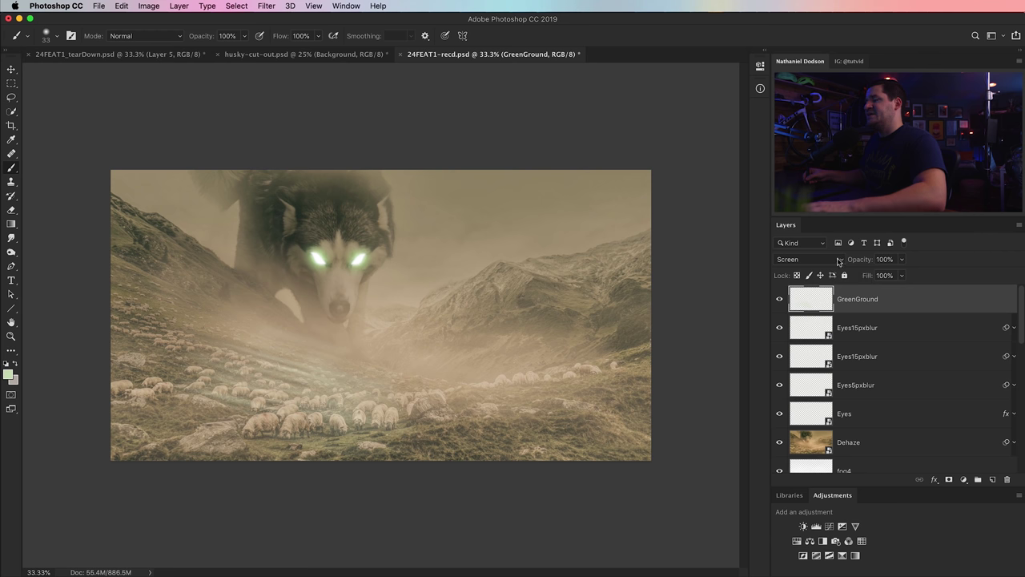
key(v)
drag(328, 382, 328, 378)
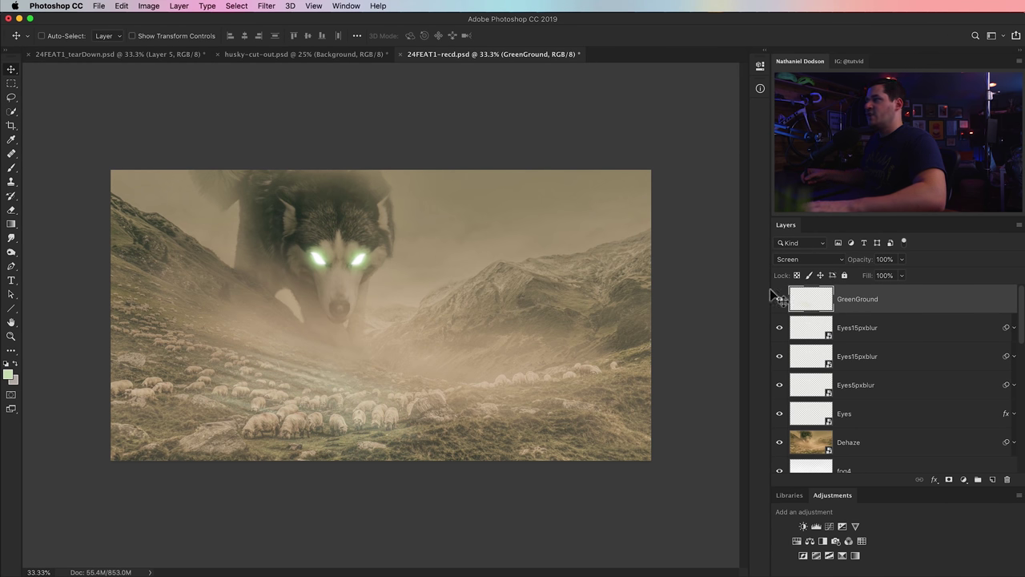
Set GreenGround's blending options to Color Dodge on the green channel only, with the Underlying Layer black slider split at 0 / 188
double_click(920, 305)
drag(441, 272, 796, 206)
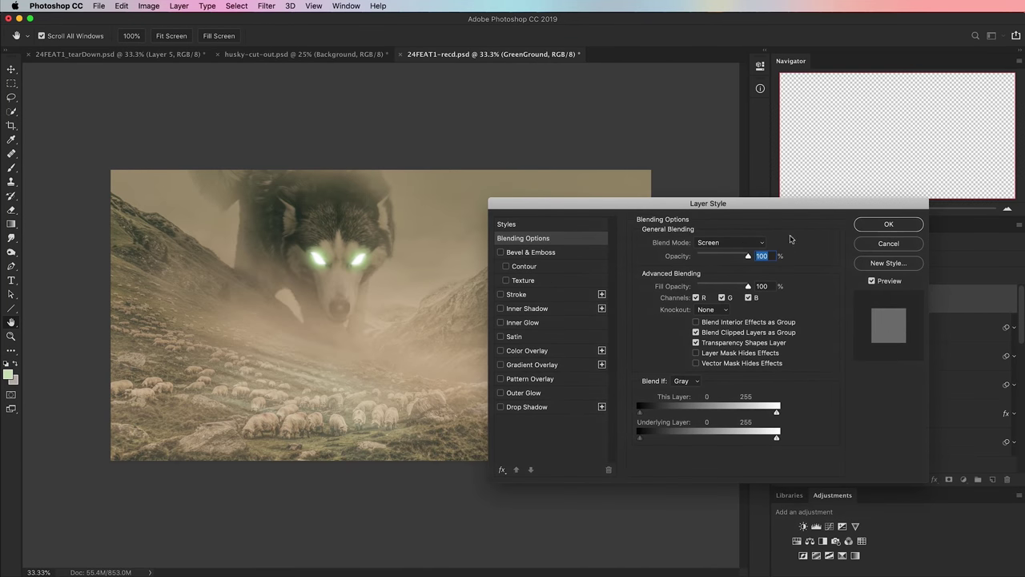
click(728, 244)
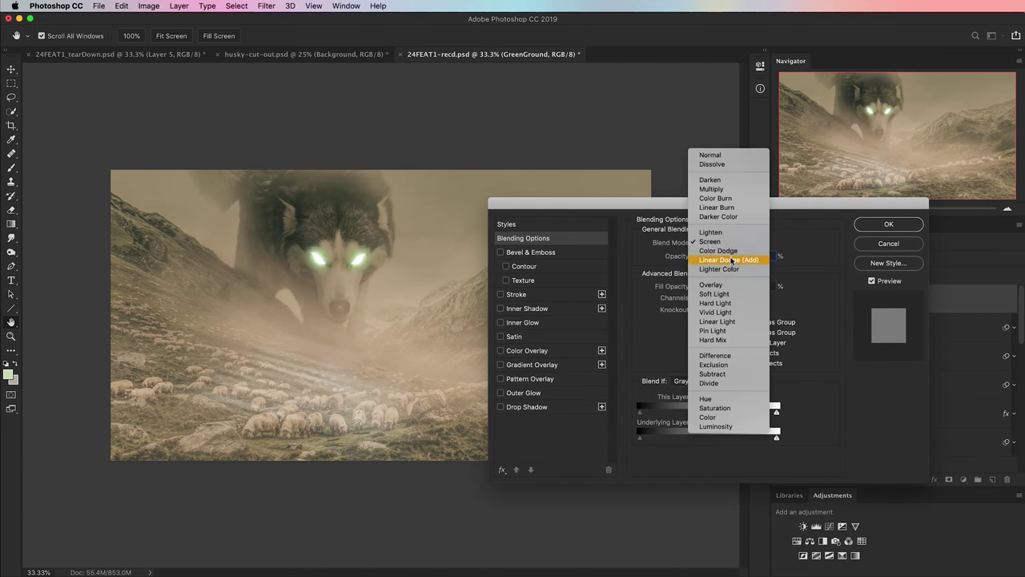
click(729, 259)
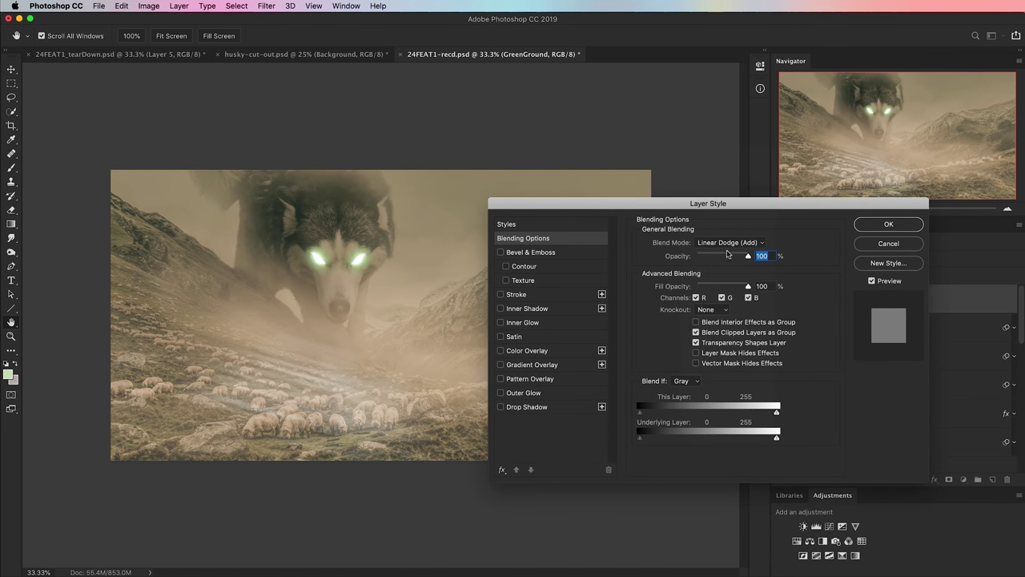
click(728, 244)
click(729, 232)
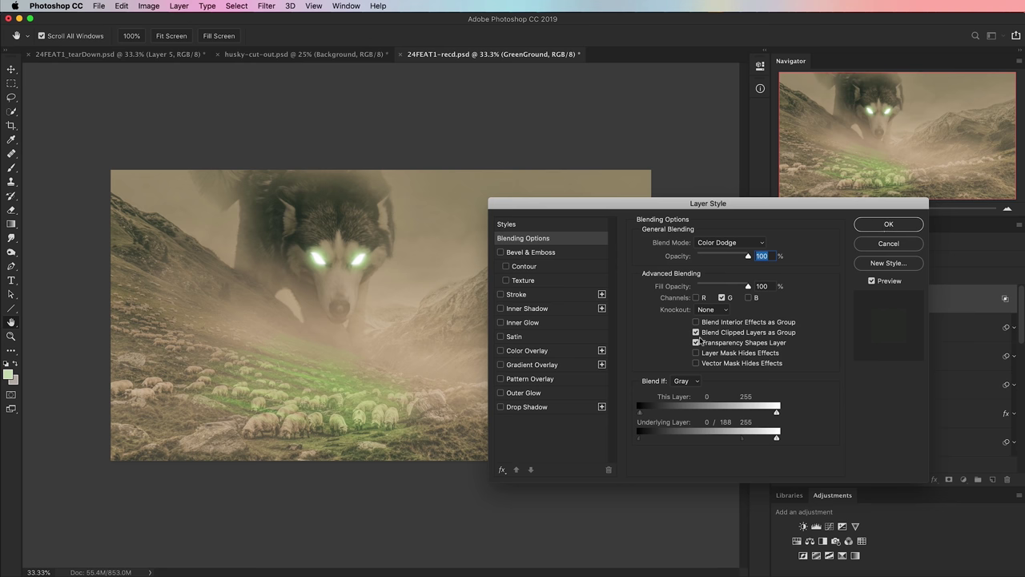
click(889, 226)
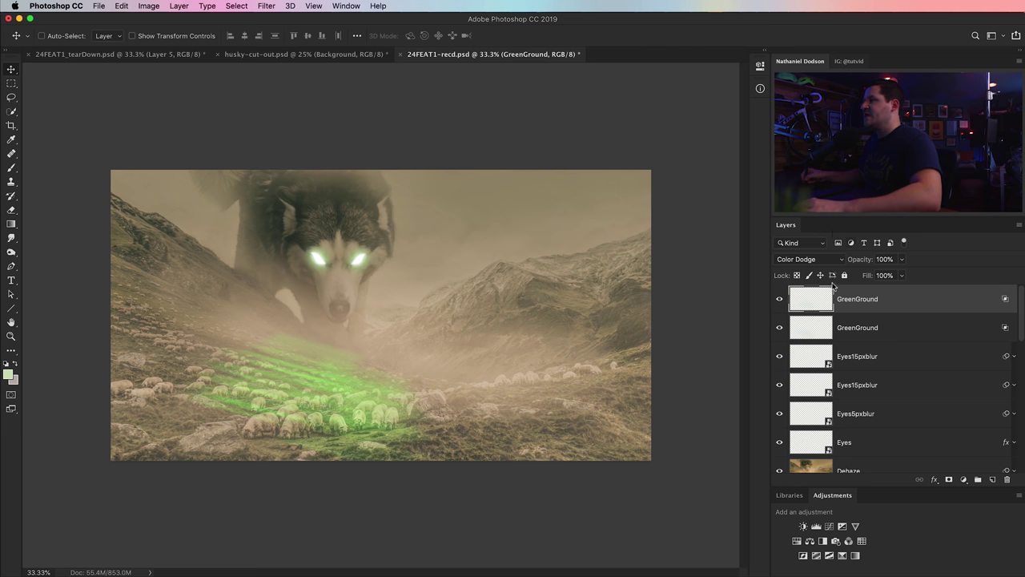
On the upper GreenGround copy, turn off Transparency Shapes Layer and lower the fill opacity to 34%
double_click(927, 305)
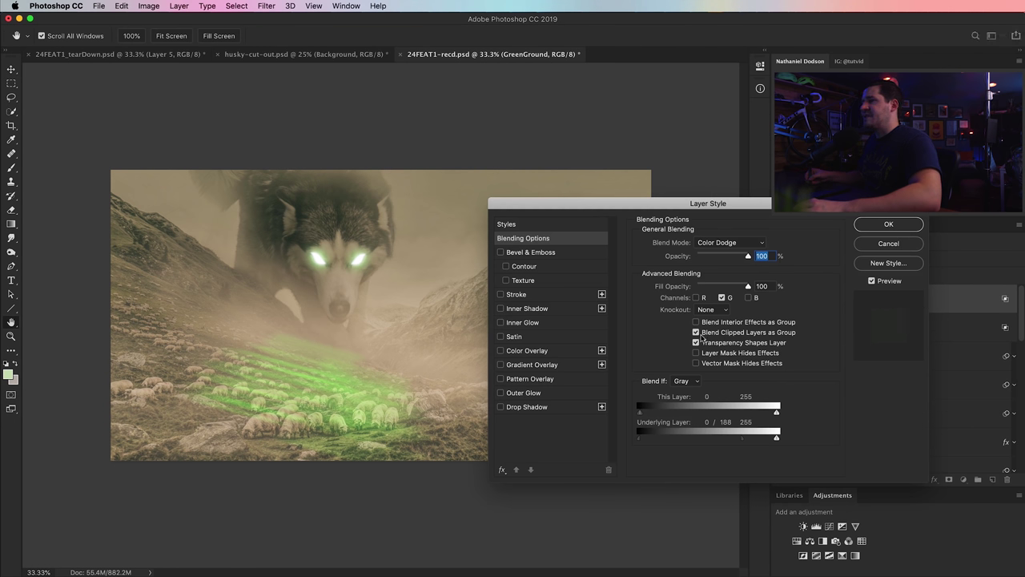
click(695, 343)
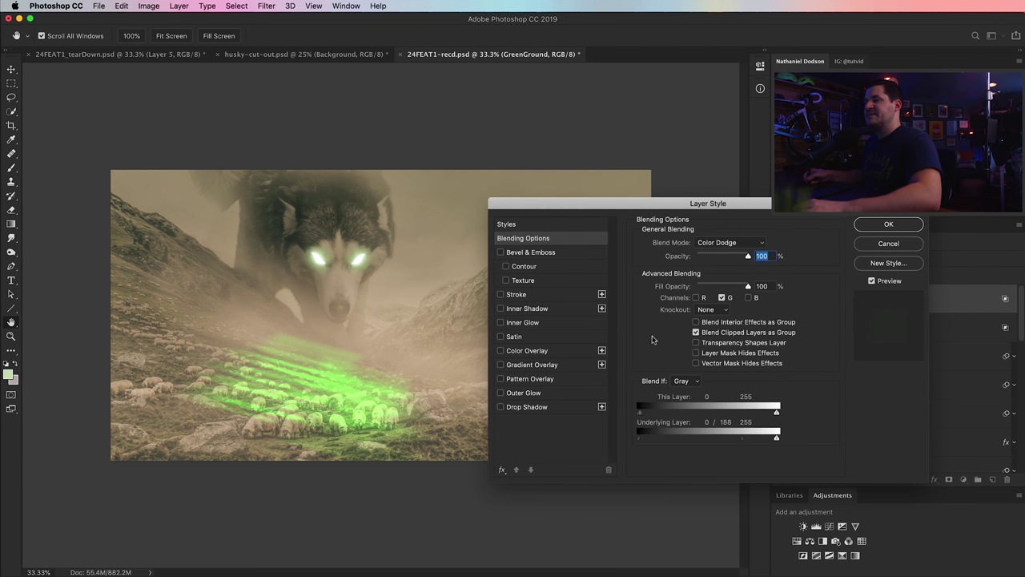
drag(738, 287, 714, 287)
click(889, 224)
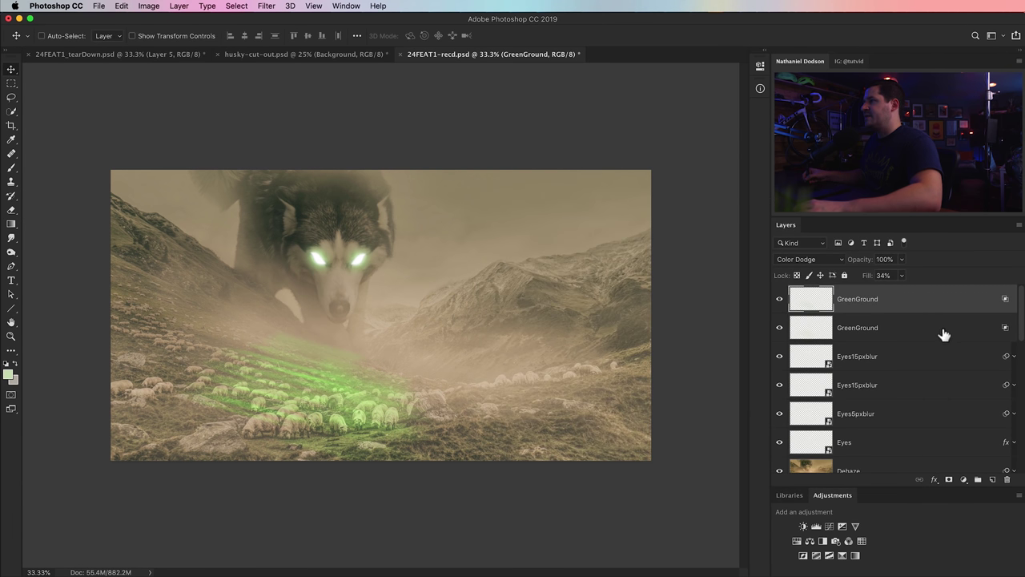
Lower the opacity of the lower GreenGround layer to 40%
double_click(929, 327)
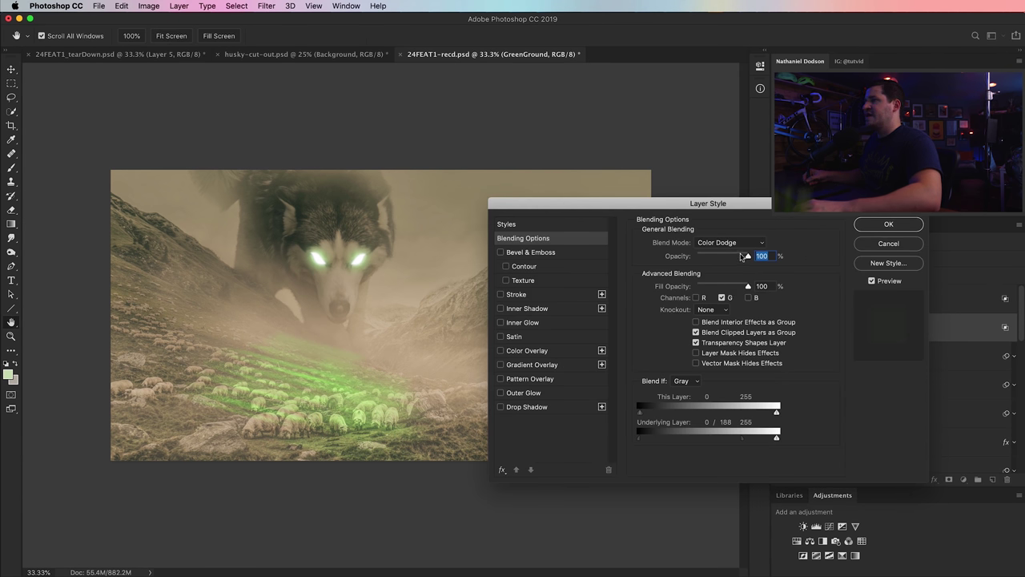
drag(716, 256, 717, 256)
click(902, 228)
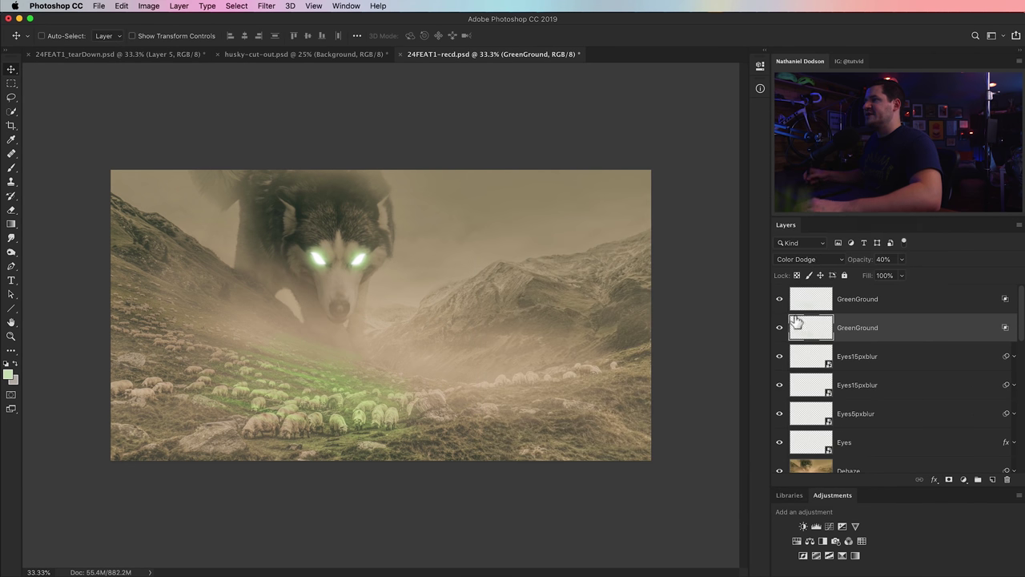
Group the two GreenGround layers as eyeGroundColor and add a layer mask to the group
shift+click(920, 309)
key(super+g)
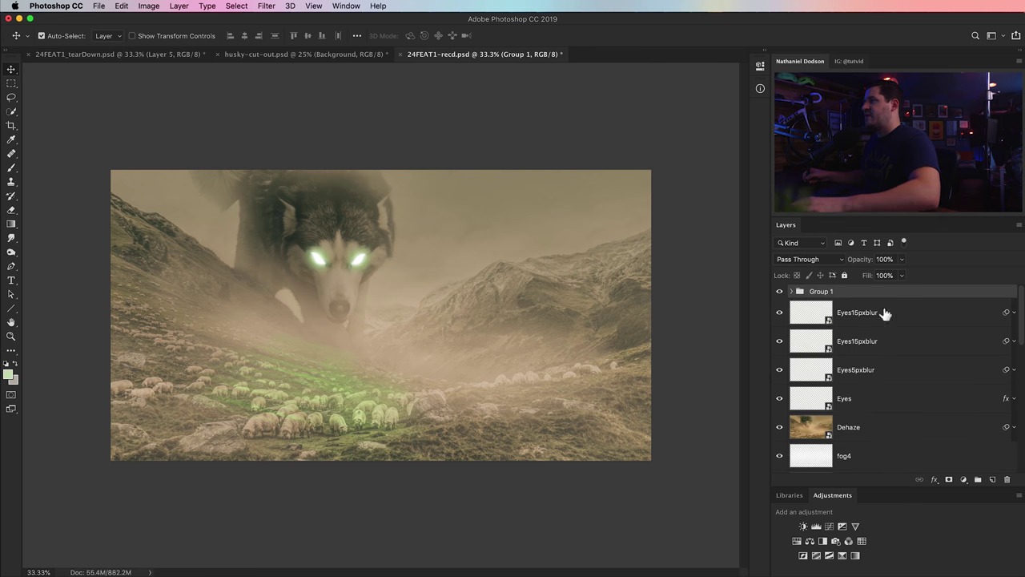
double_click(821, 291)
text(eye)
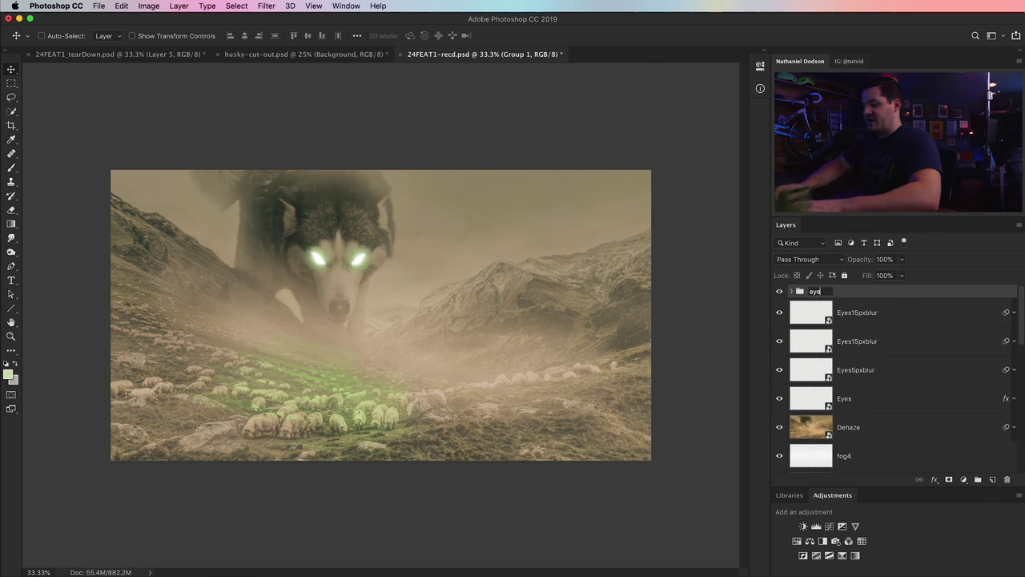
text(GroundColor)
key(Return)
click(949, 479)
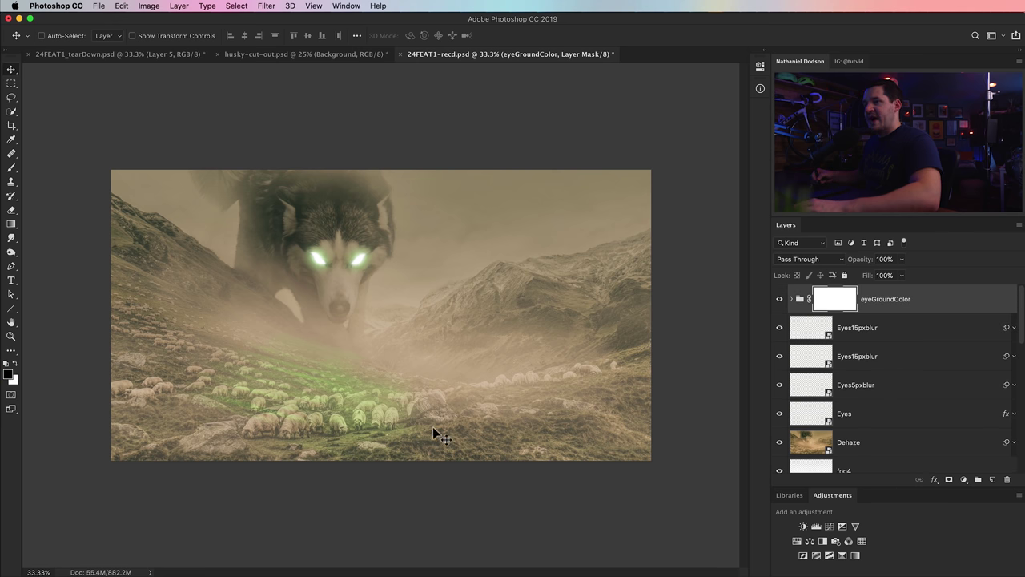
Fade the green light around the front sheep by painting black on the eyeGroundColor mask with a large soft brush at 15% opacity
key(b)
right_click(410, 307)
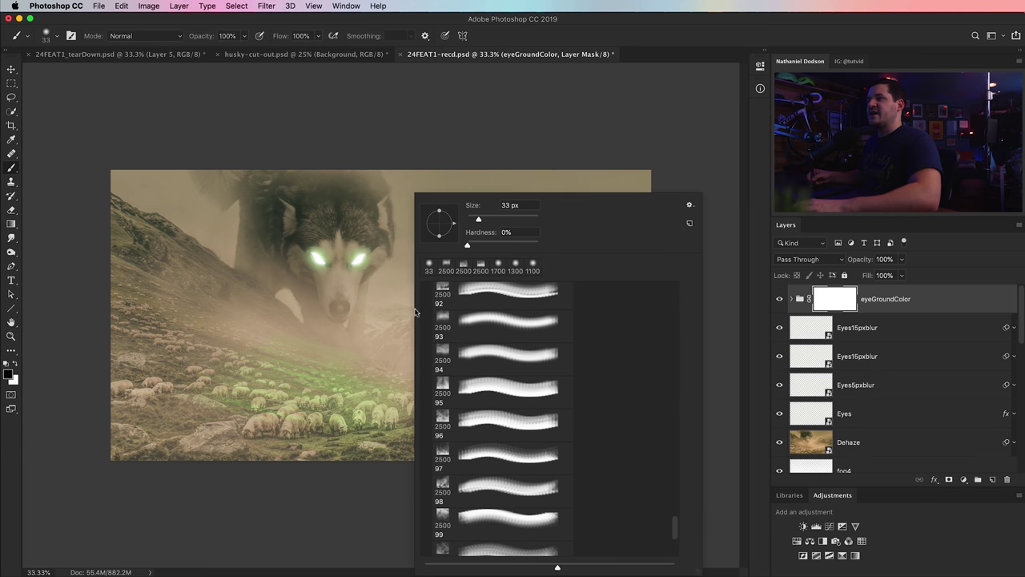
drag(509, 218, 520, 218)
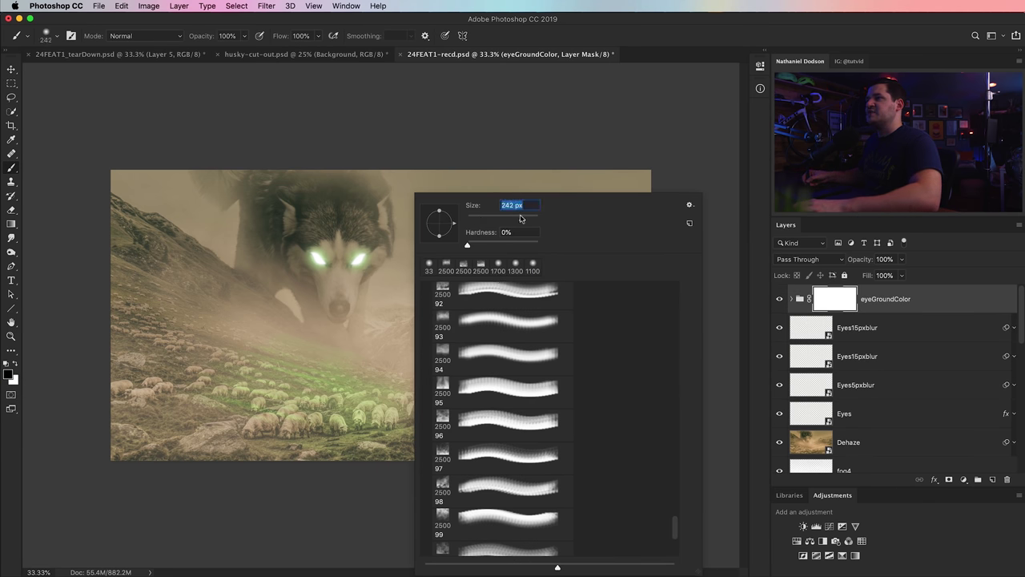
click(268, 512)
drag(201, 39, 170, 40)
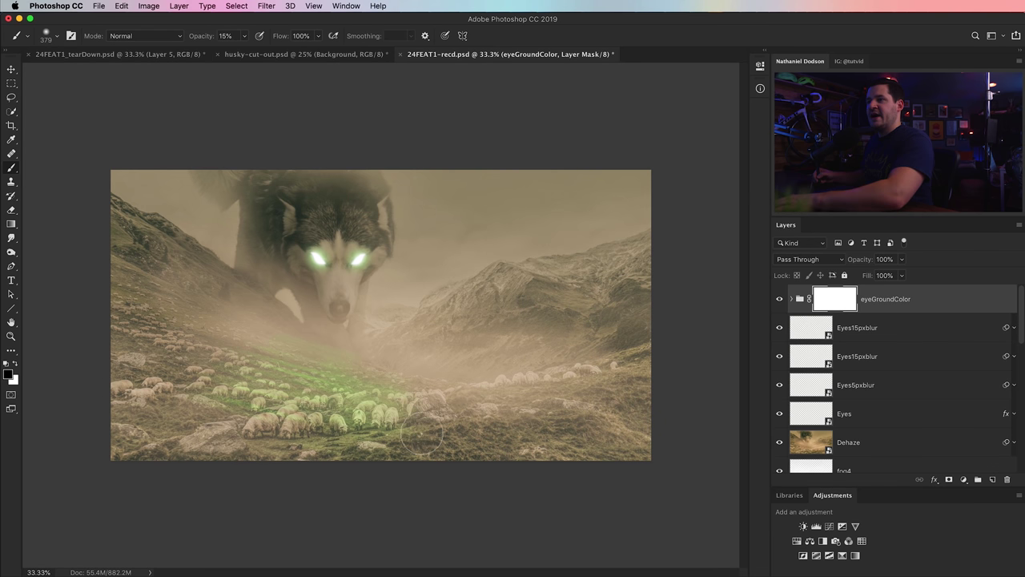
key(bracketright)
key(bracketright)
mouse_move(395, 462)
mouse_down()
mouse_move(376, 400)
mouse_move(264, 336)
mouse_move(232, 385)
mouse_move(289, 400)
mouse_move(272, 424)
mouse_move(305, 446)
mouse_move(397, 429)
mouse_move(264, 457)
mouse_move(385, 440)
mouse_move(297, 457)
mouse_move(422, 391)
mouse_up()
key(v)
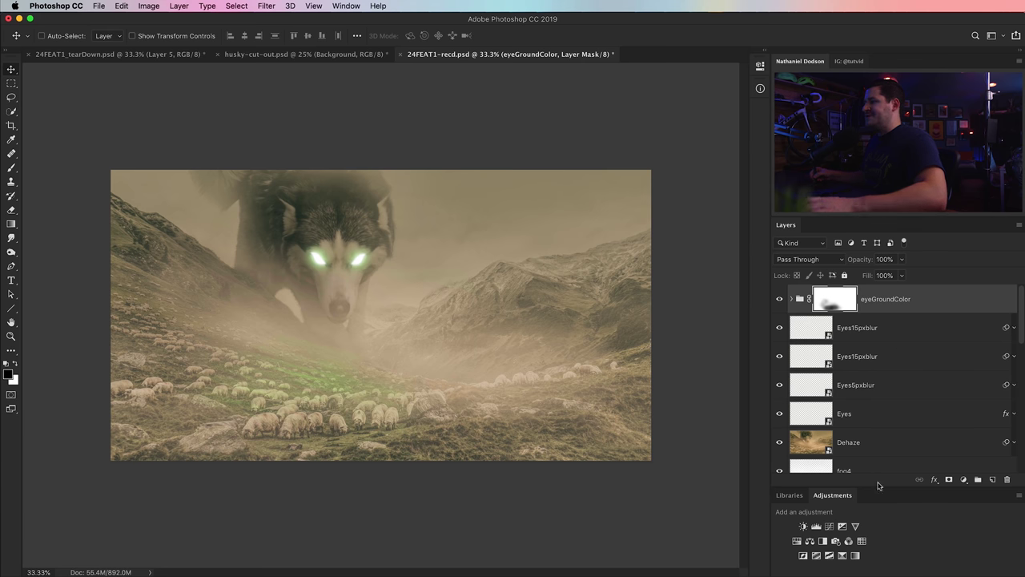
Add a monochrome Channel Mixer adjustment layer on top, blended with Multiply at 26% opacity
click(849, 542)
click(550, 130)
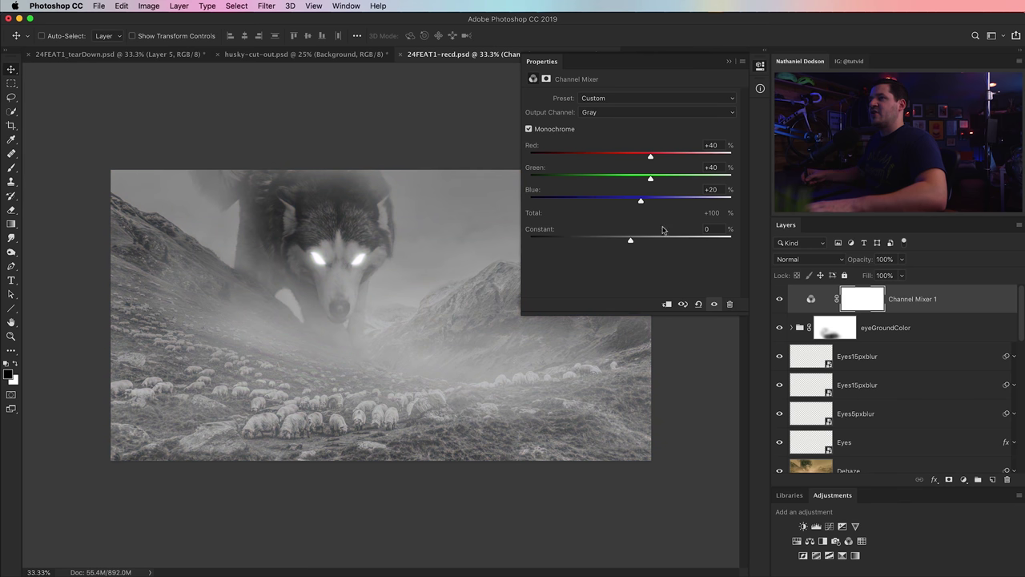
click(825, 258)
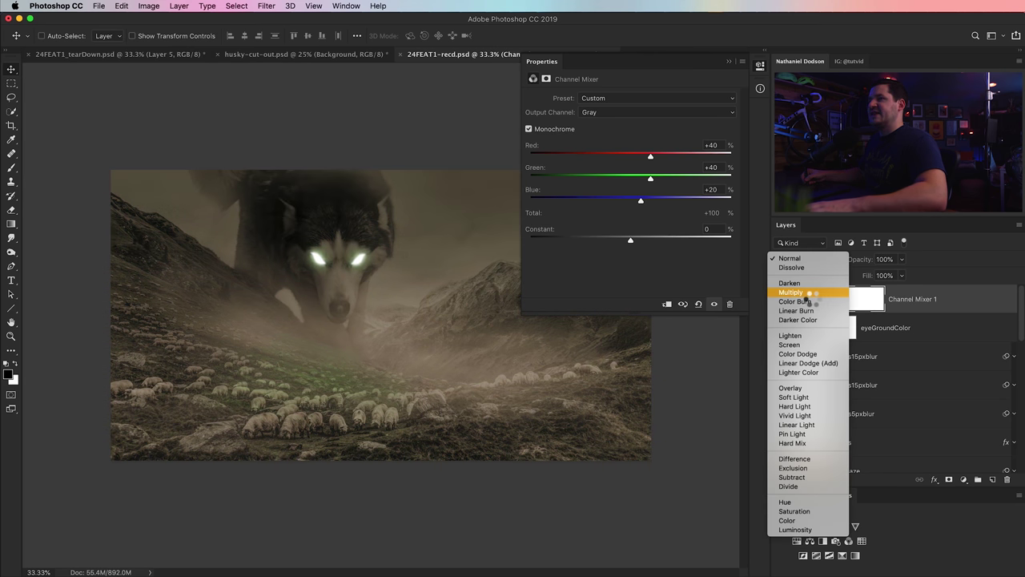
click(807, 293)
drag(851, 266, 823, 268)
click(760, 67)
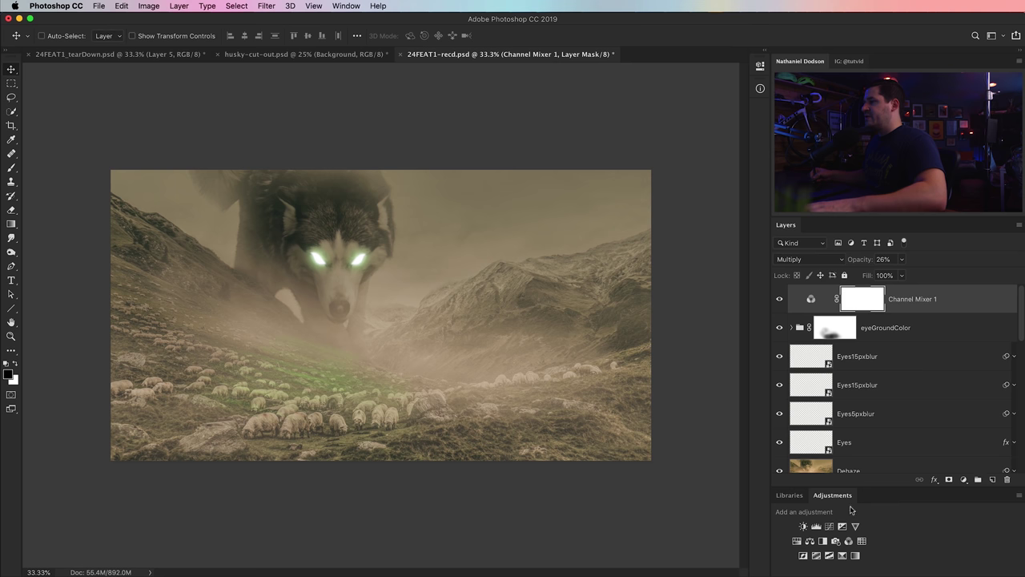
Try a Hue/Saturation adjustment layer with Hue +43, Saturation -45 and Lightness +1 at 42% opacity, then delete it
click(798, 541)
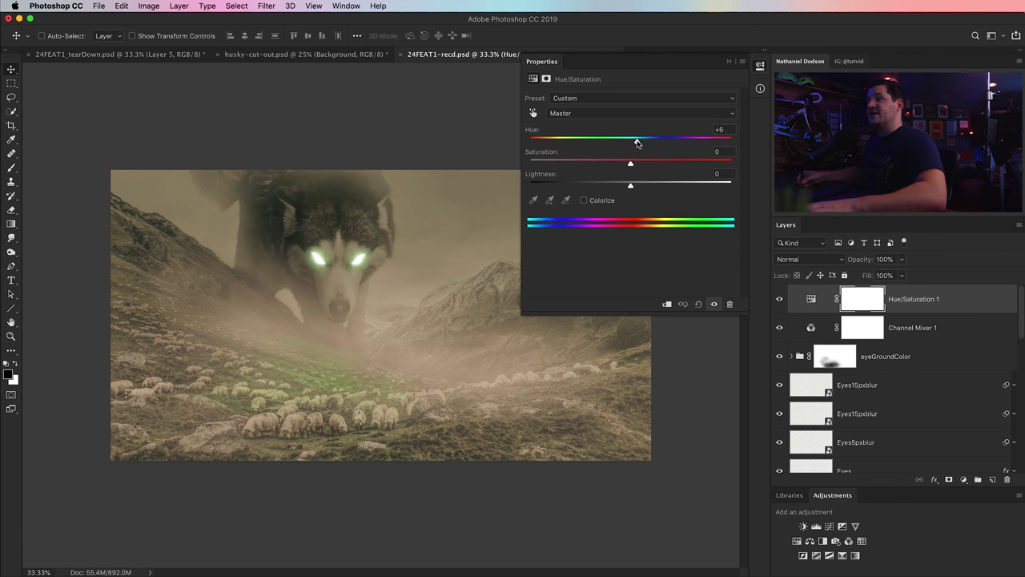
drag(640, 143, 536, 142)
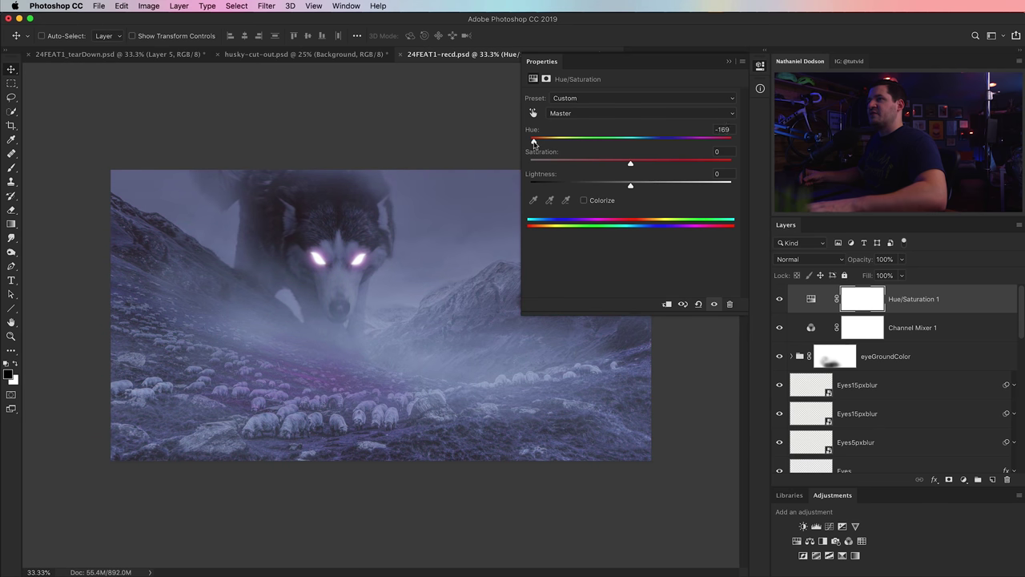
drag(607, 162, 577, 165)
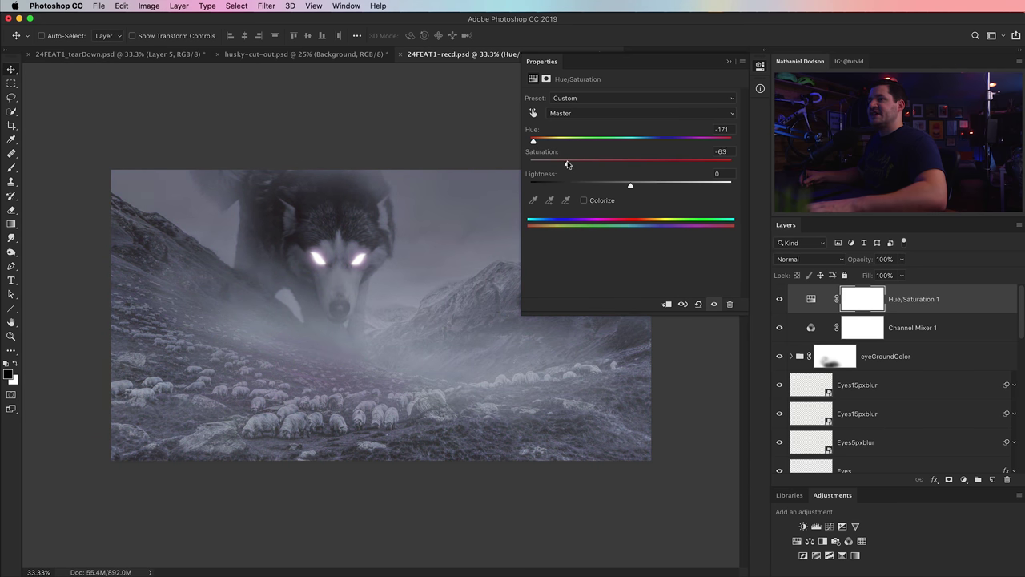
drag(631, 185, 608, 186)
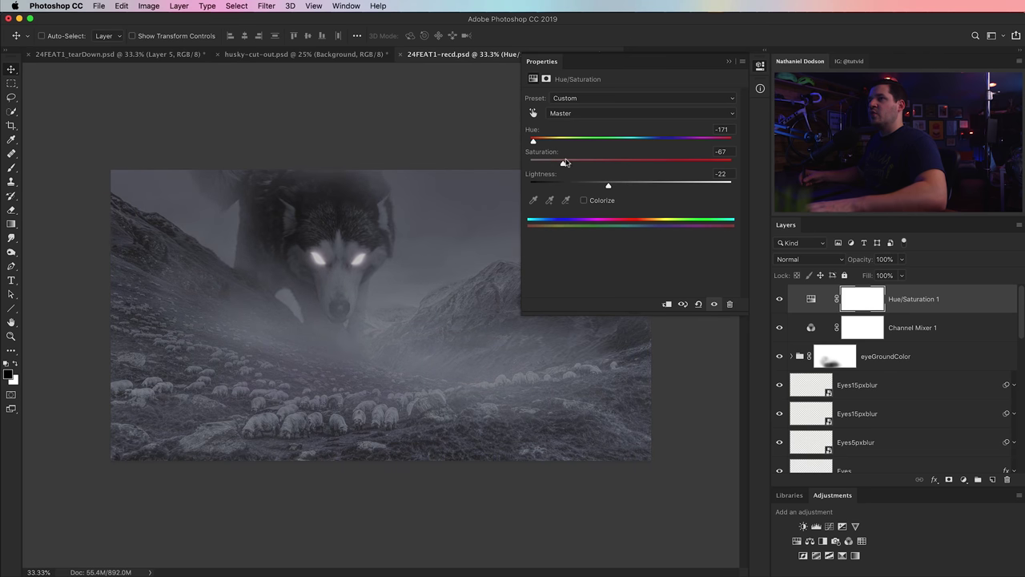
drag(533, 141, 662, 143)
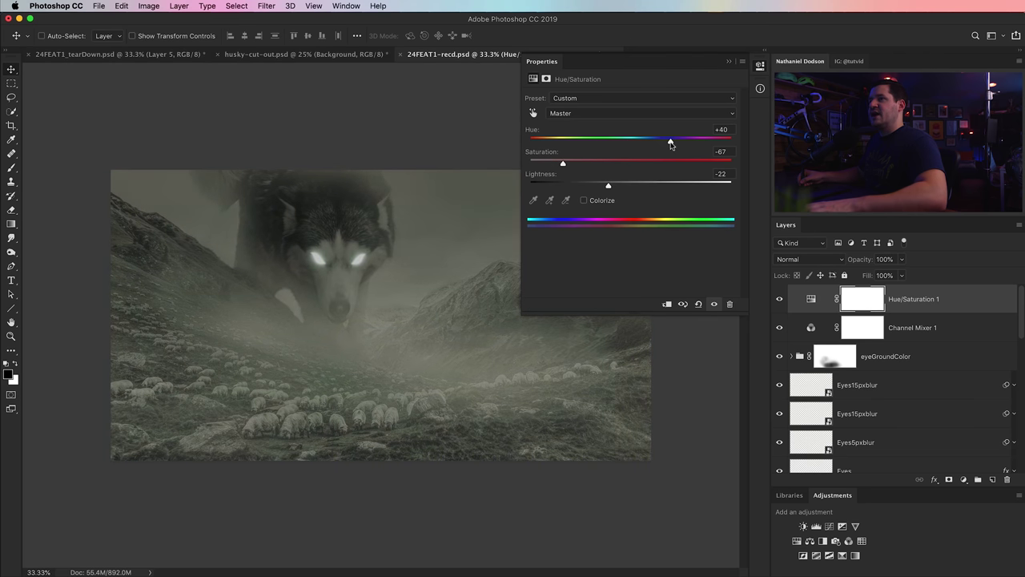
drag(563, 163, 623, 187)
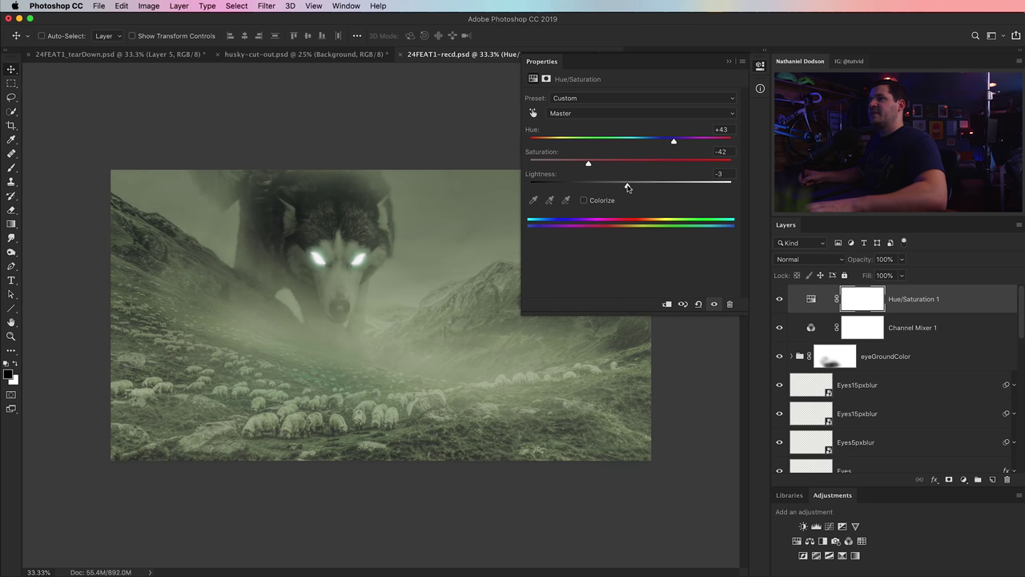
drag(587, 163, 584, 163)
drag(869, 260, 835, 263)
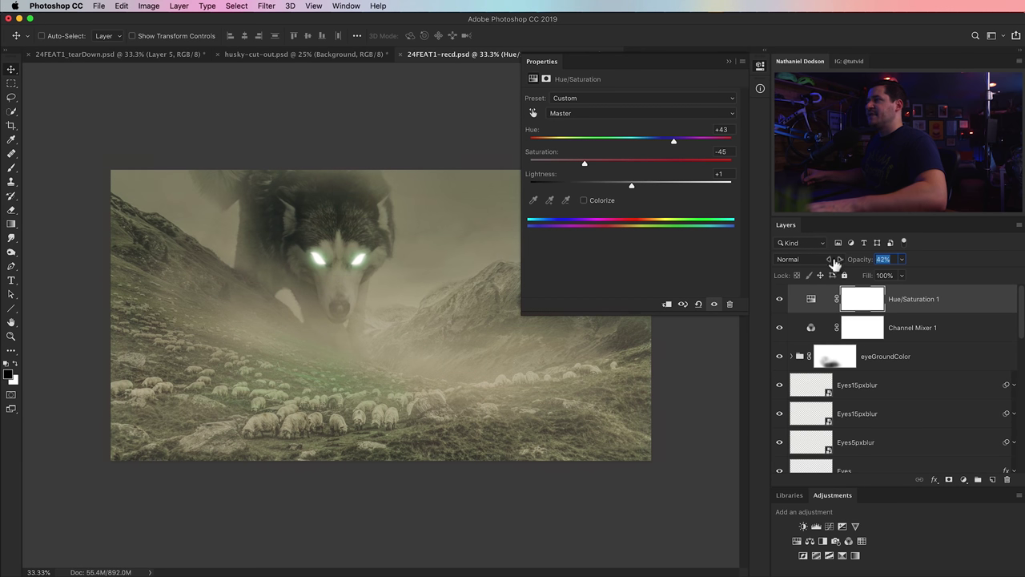
key(BackSpace)
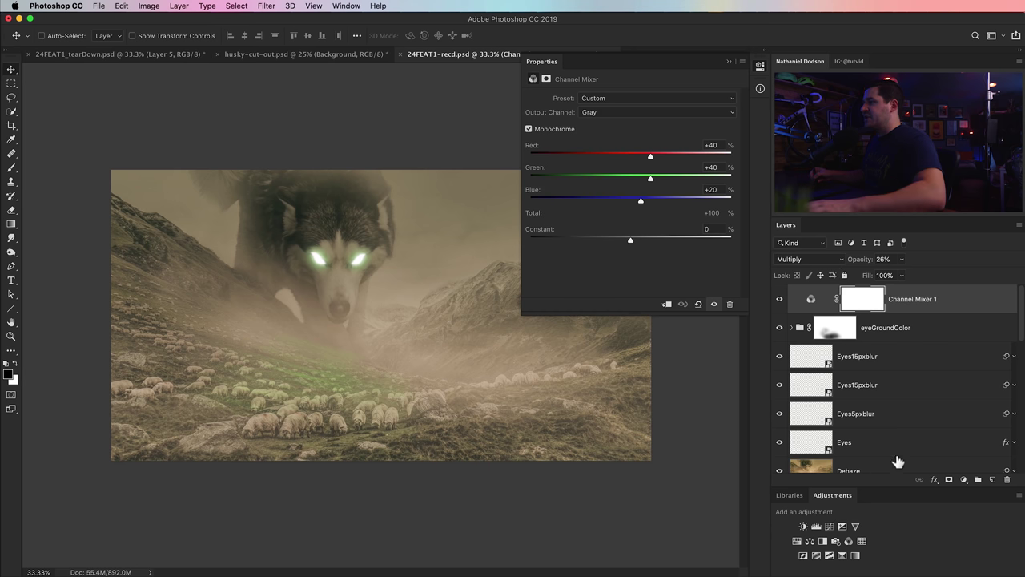
Add a Color Balance adjustment layer at 71% opacity, with midtones blue +15, highlights red -11 and blue +9, shadows red -17, green +3, blue +9
click(810, 540)
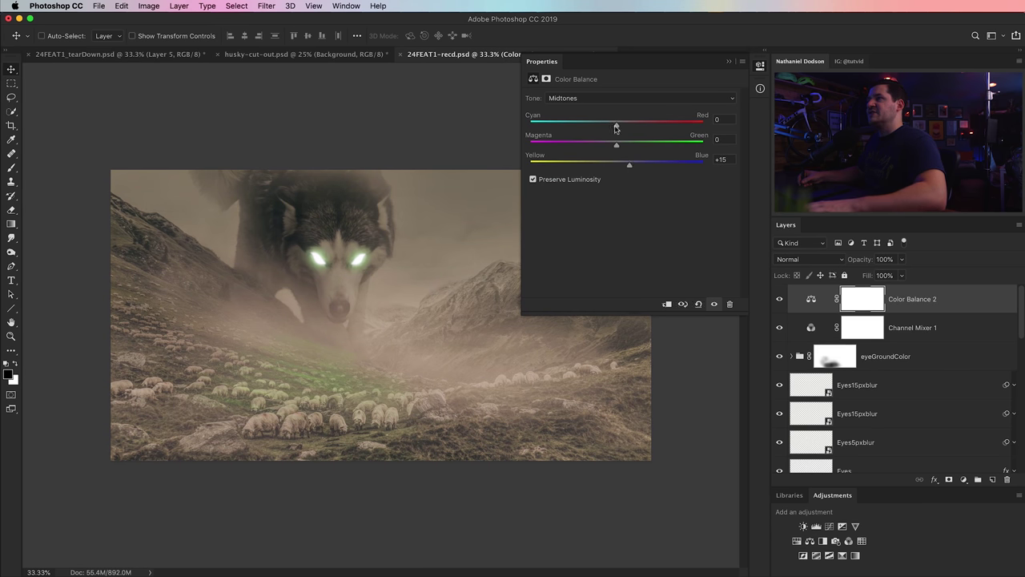
click(637, 98)
click(635, 109)
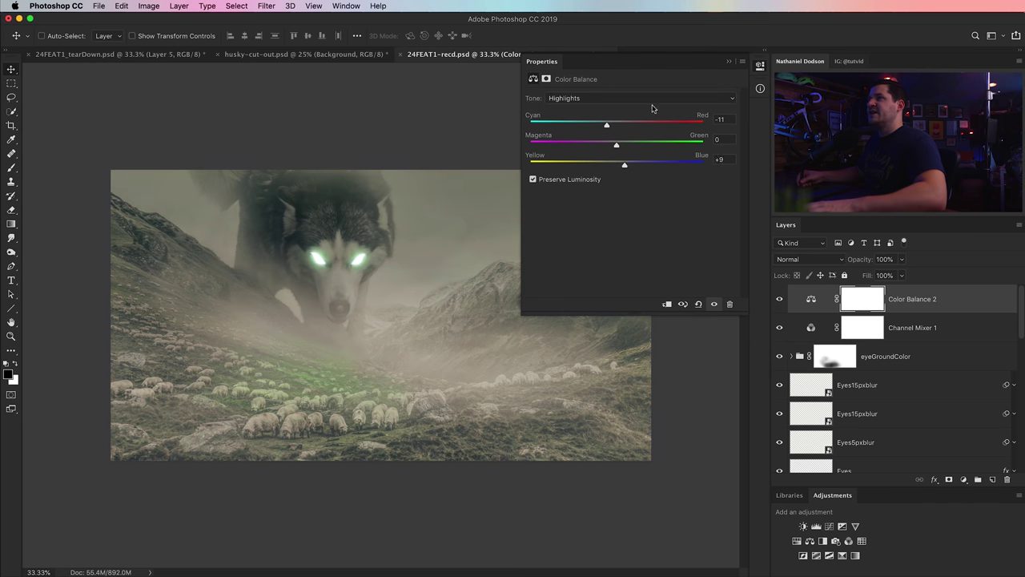
click(655, 98)
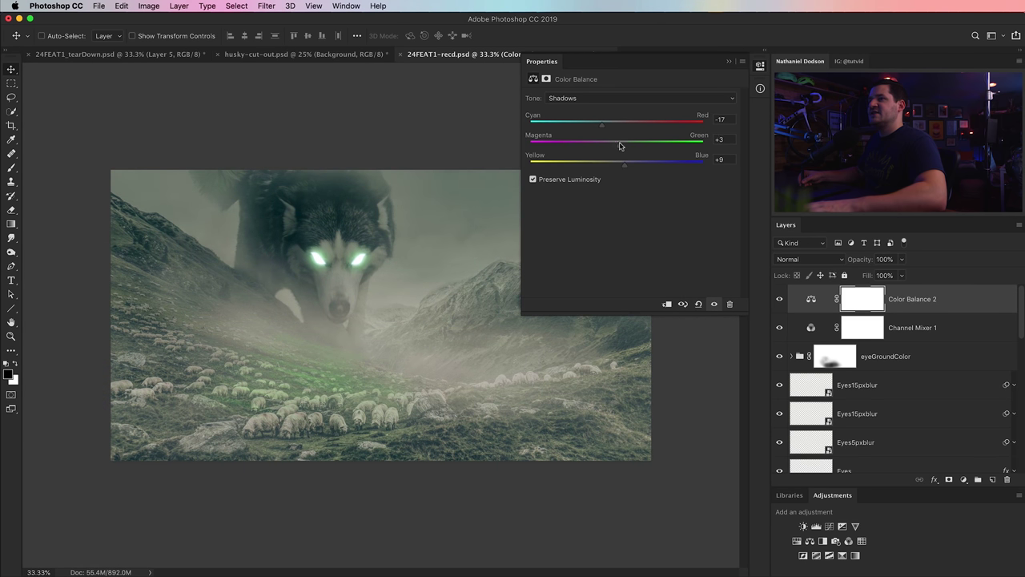
click(760, 67)
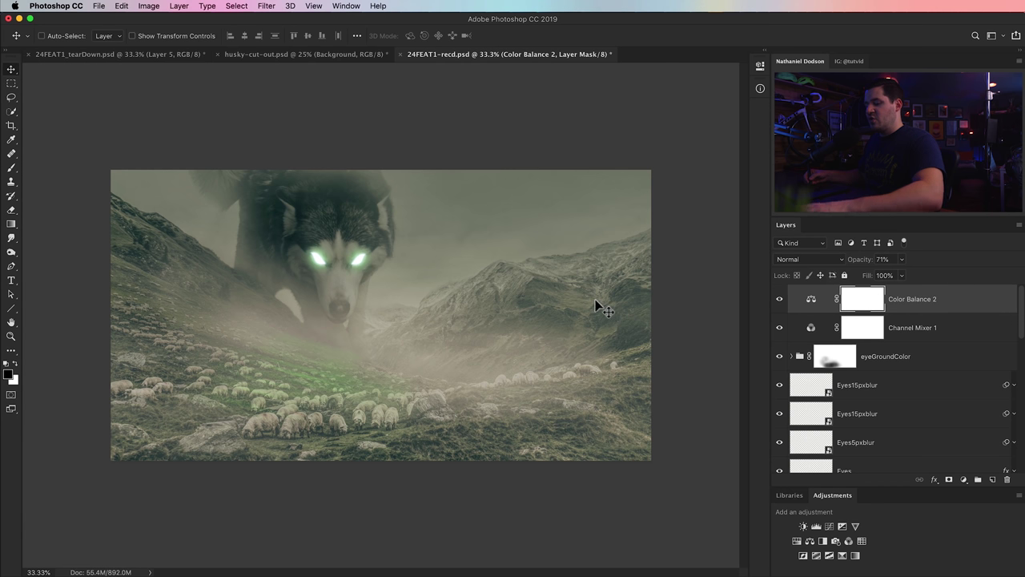
Hide the interface panels and fit the whole husky composite in the window for review
key(Tab)
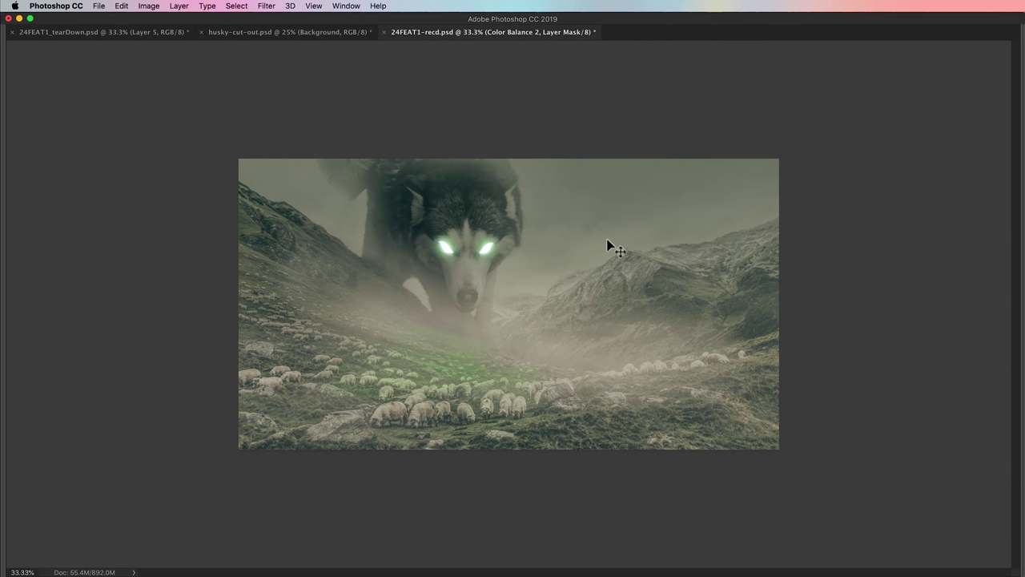
key(super+0)
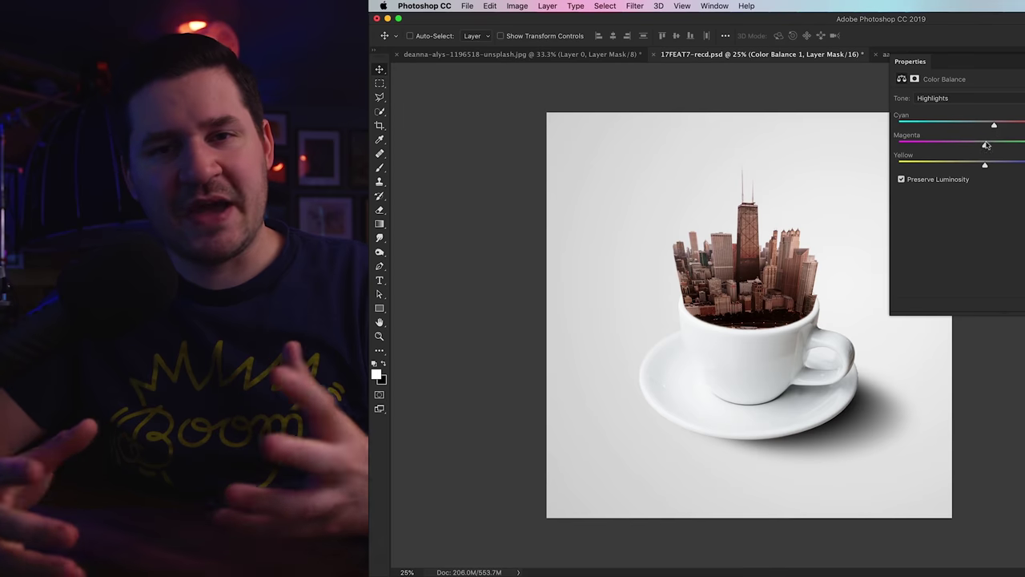
mouse_move(986, 145)
mouse_down()
mouse_move(1015, 145)
mouse_move(986, 145)
mouse_up()
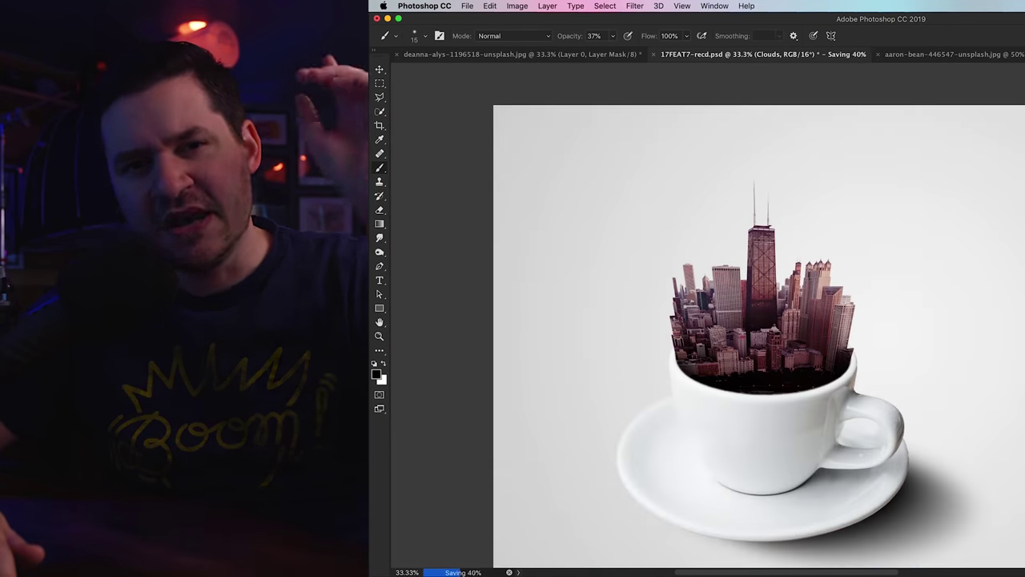
Stamp white clouds around the city skyline on the Clouds layer of 17FEAT7-recd.psd, using different cloud-shaped brushes at 100% opacity
right_click(661, 174)
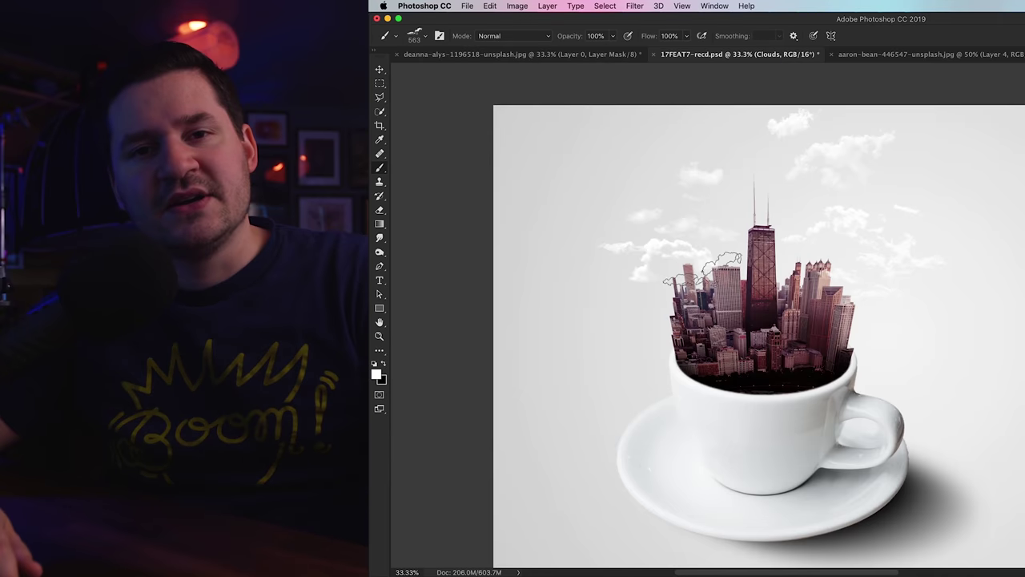
right_click(702, 272)
double_click(801, 330)
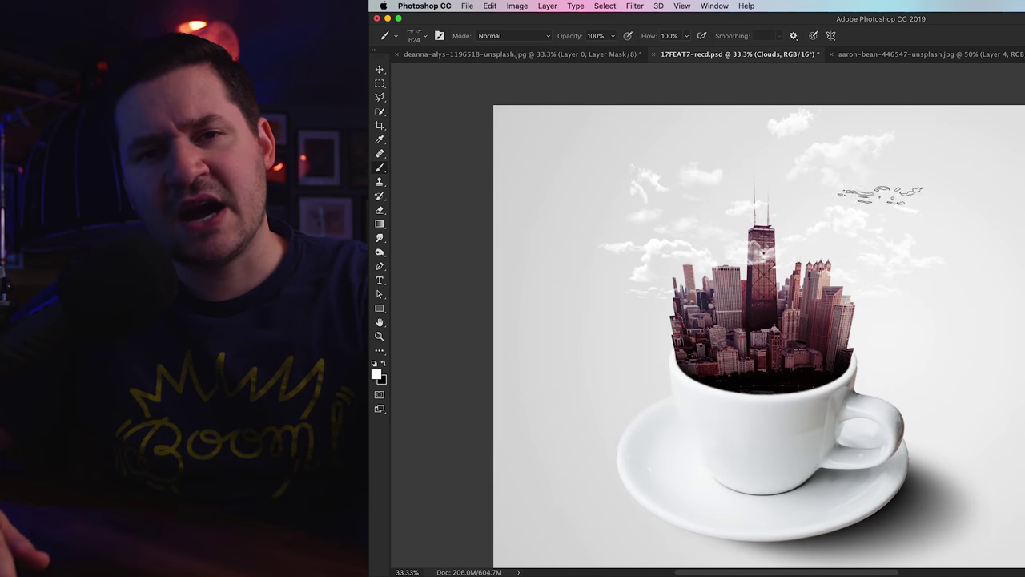